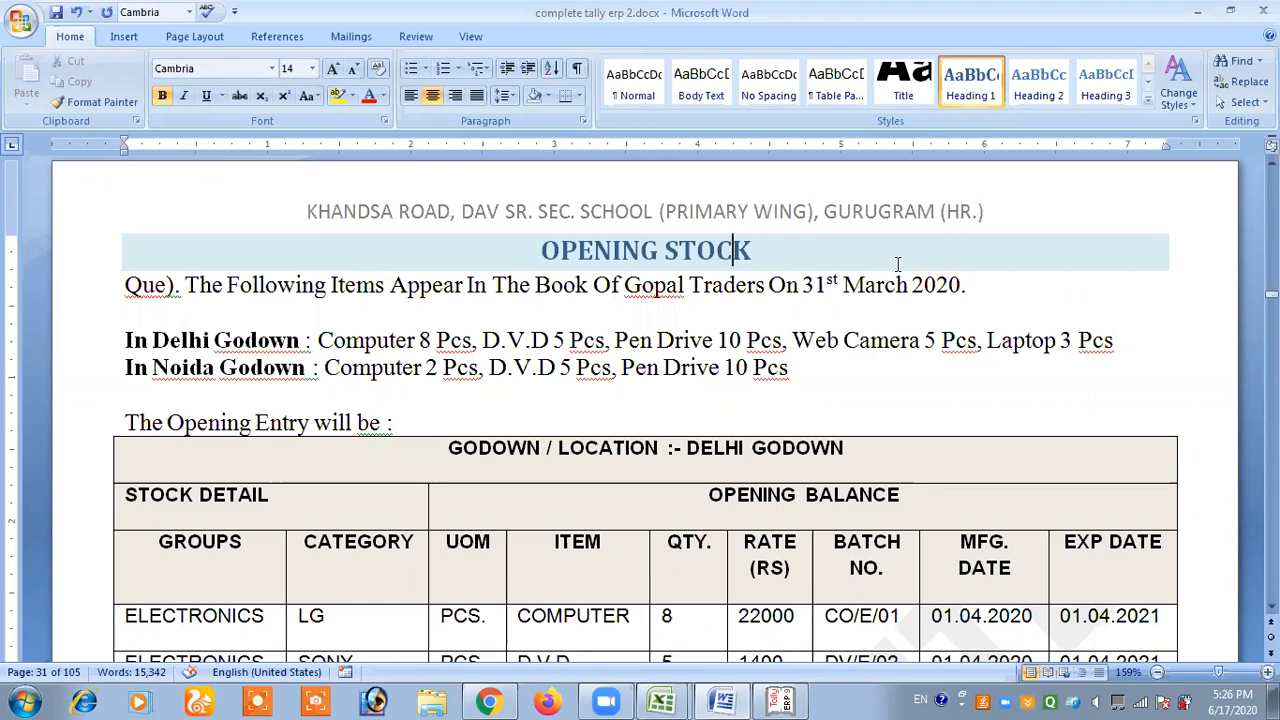
# Read the Opening Stock question for the items and quantities held in the Delhi and Noida godowns.
pyautogui.moveTo(153, 342); pyautogui.dragTo(304, 342)
pyautogui.moveTo(153, 368); pyautogui.dragTo(308, 368)
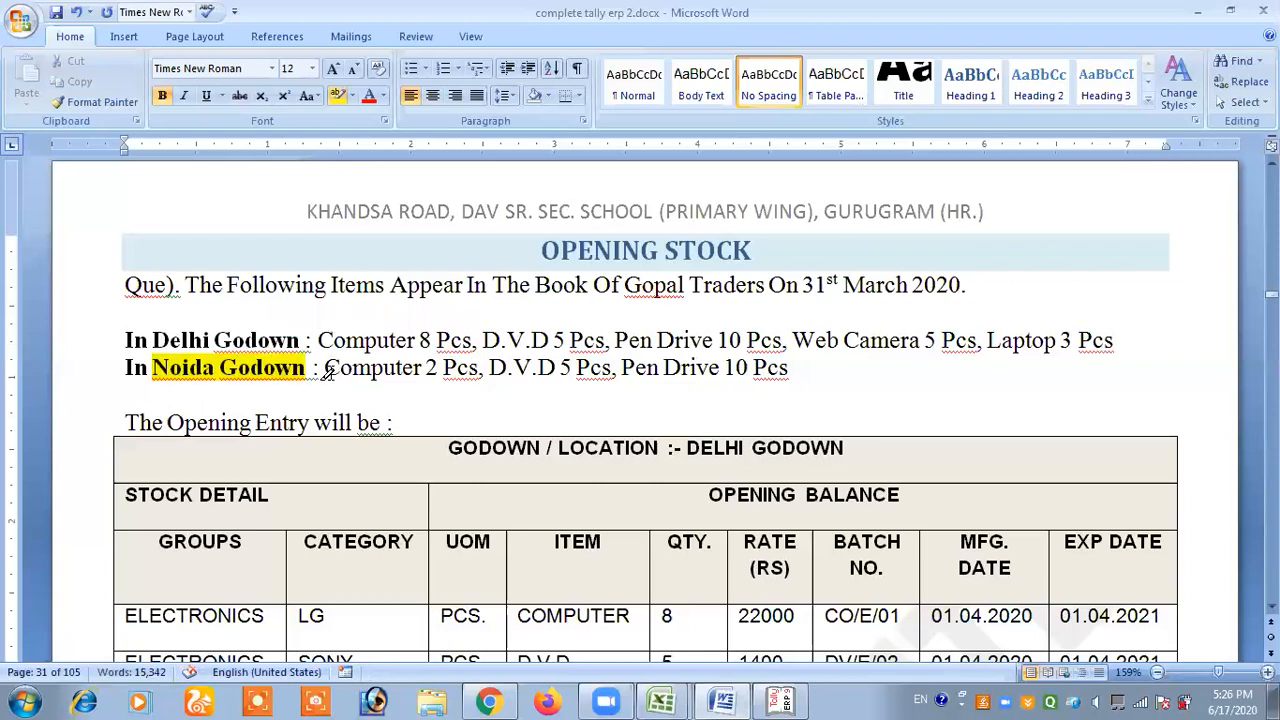
pyautogui.moveTo(318, 340); pyautogui.dragTo(970, 338)
pyautogui.moveTo(322, 368); pyautogui.dragTo(785, 372)
pyautogui.click(787, 370)
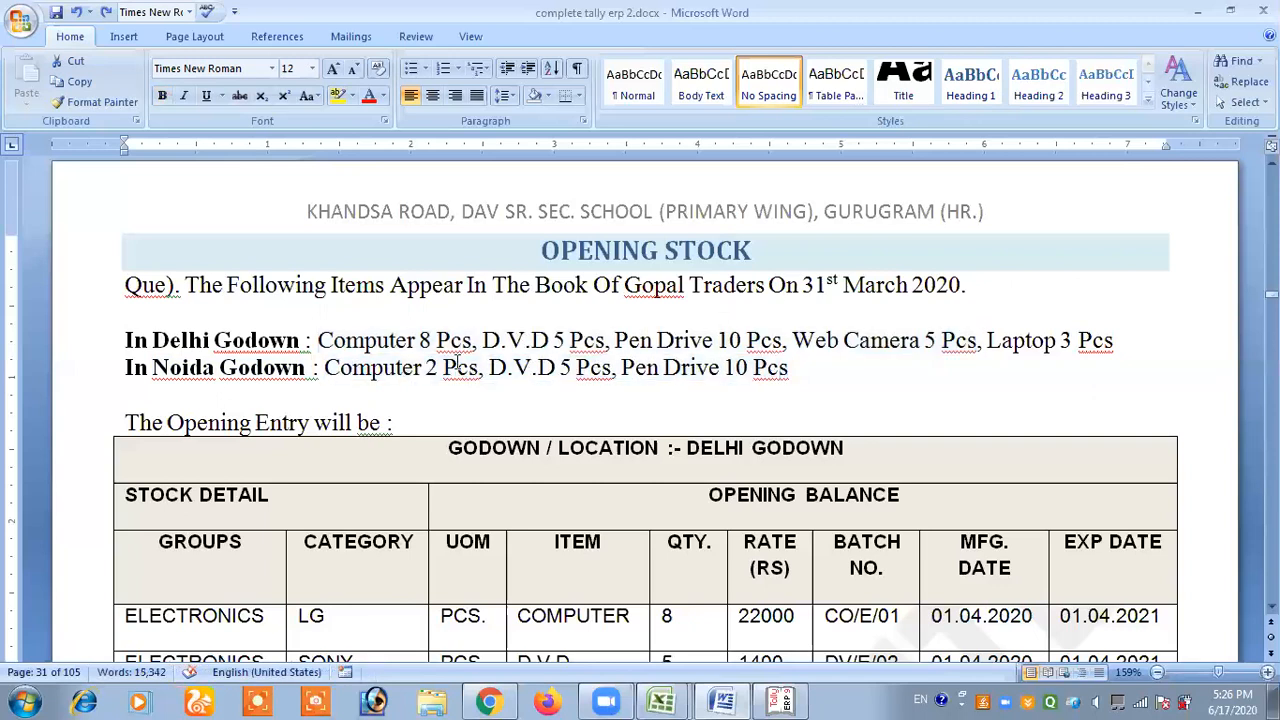
pyautogui.moveTo(407, 340); pyautogui.dragTo(554, 340)
pyautogui.moveTo(458, 368); pyautogui.dragTo(660, 368)
pyautogui.click(622, 368)
pyautogui.scroll(-4, 607, 312)
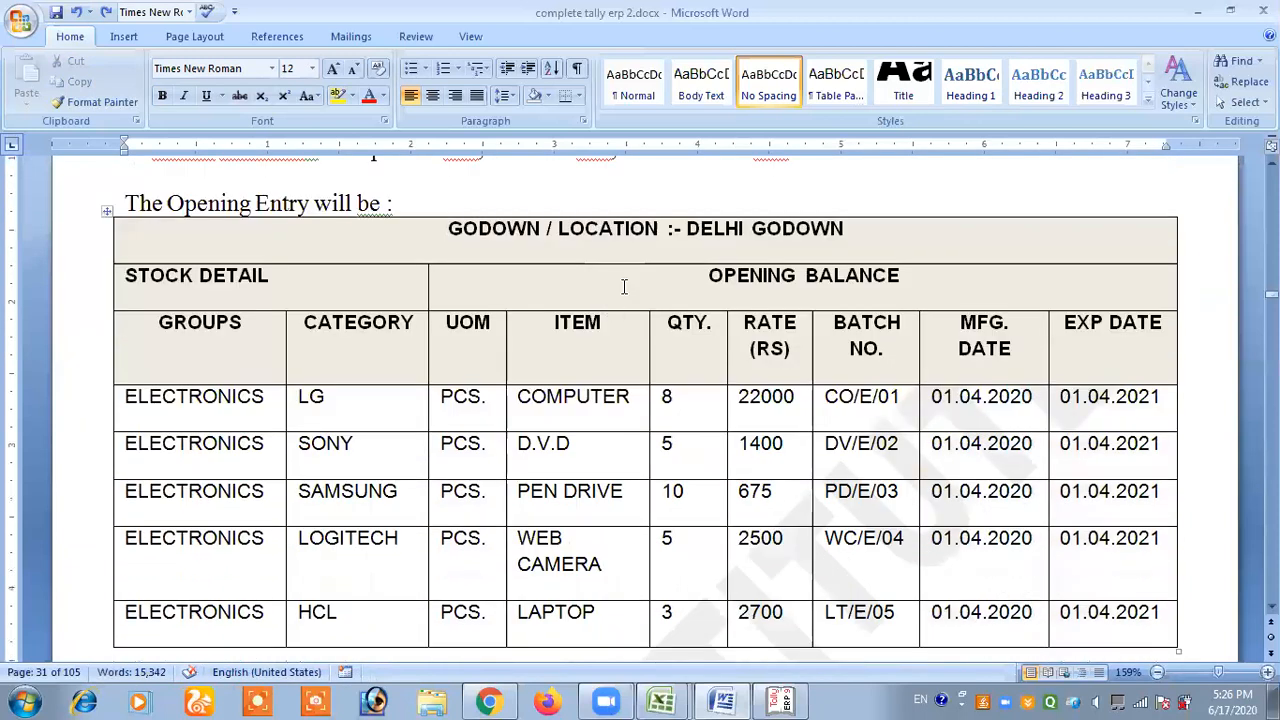
# Examine the opening balance tables for the Delhi Godown and the Noida Godown, especially their item columns.
pyautogui.moveTo(687, 228); pyautogui.dragTo(868, 226)
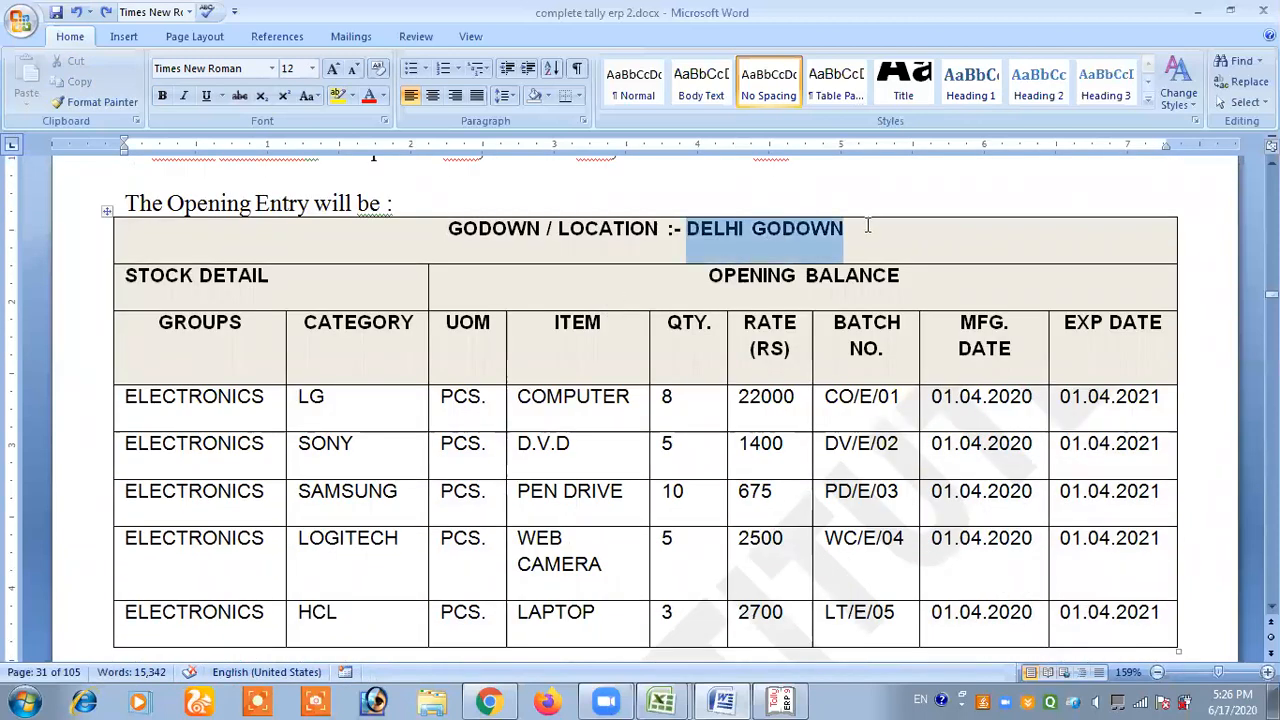
pyautogui.moveTo(557, 338); pyautogui.dragTo(626, 602)
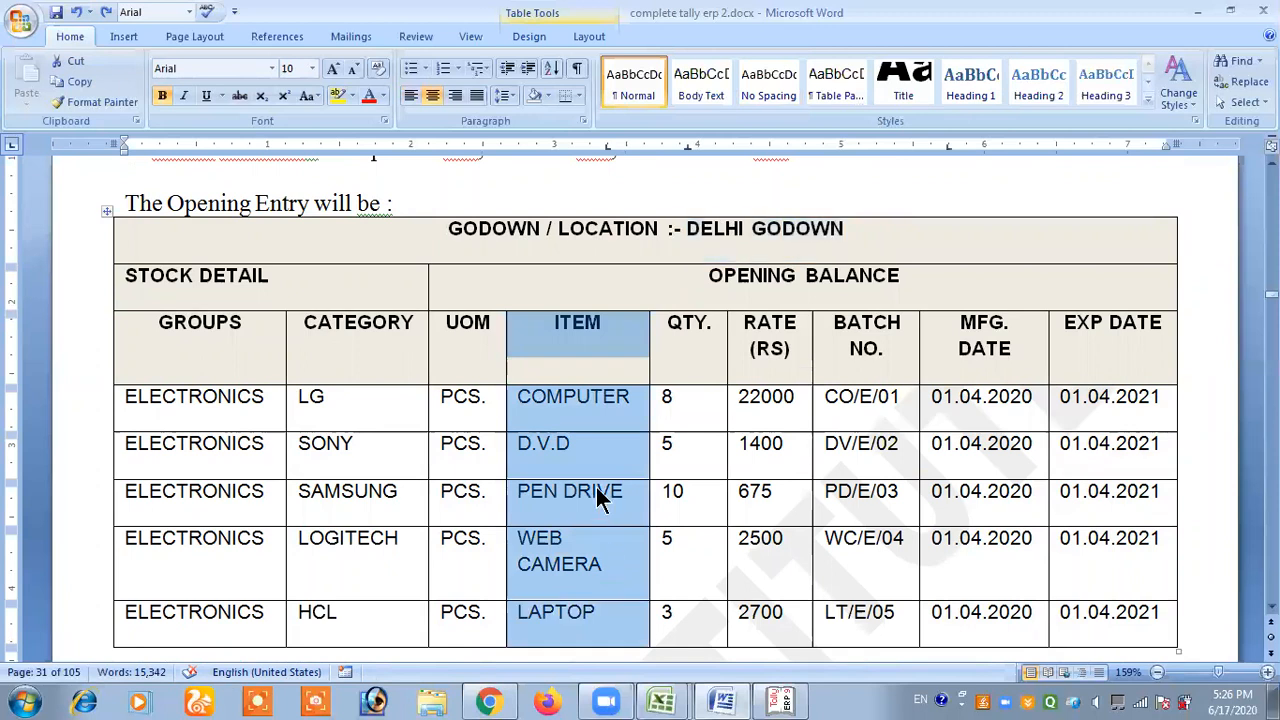
pyautogui.click(605, 497)
pyautogui.scroll(-3, 589, 472)
pyautogui.scroll(-6, 589, 472)
pyautogui.moveTo(687, 272); pyautogui.dragTo(840, 268)
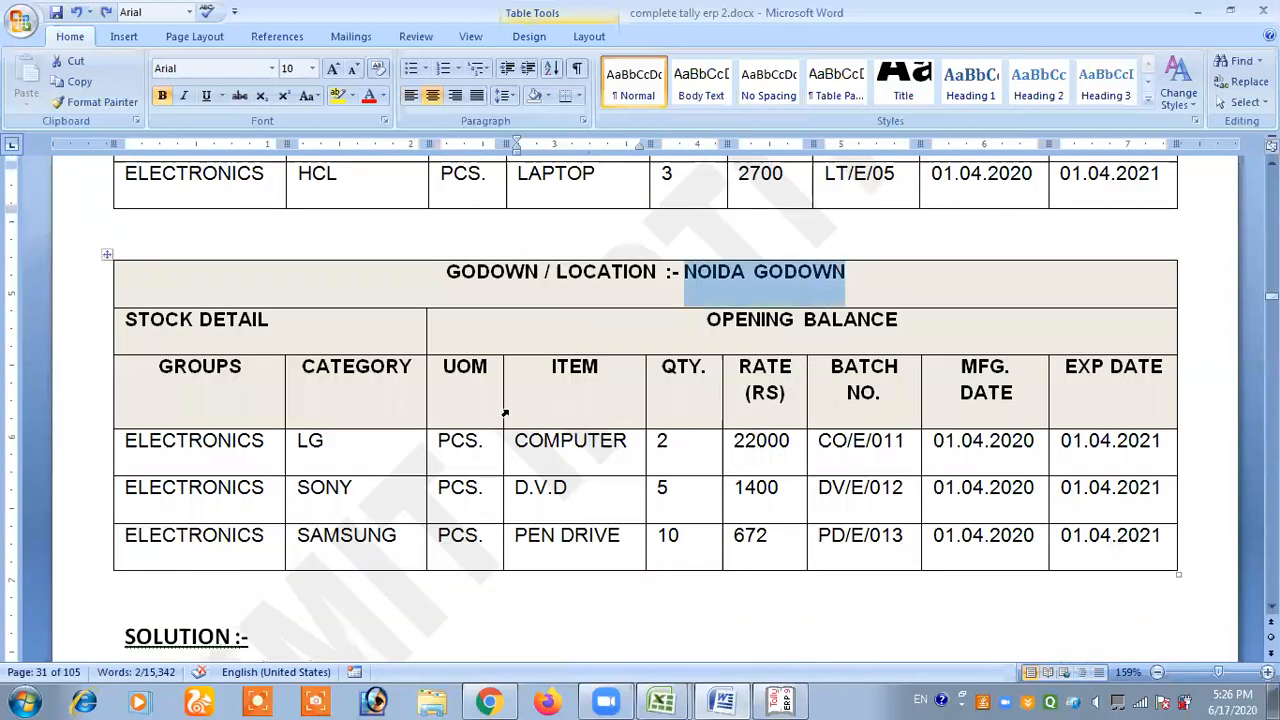
pyautogui.click(543, 392)
pyautogui.moveTo(543, 392); pyautogui.dragTo(634, 540)
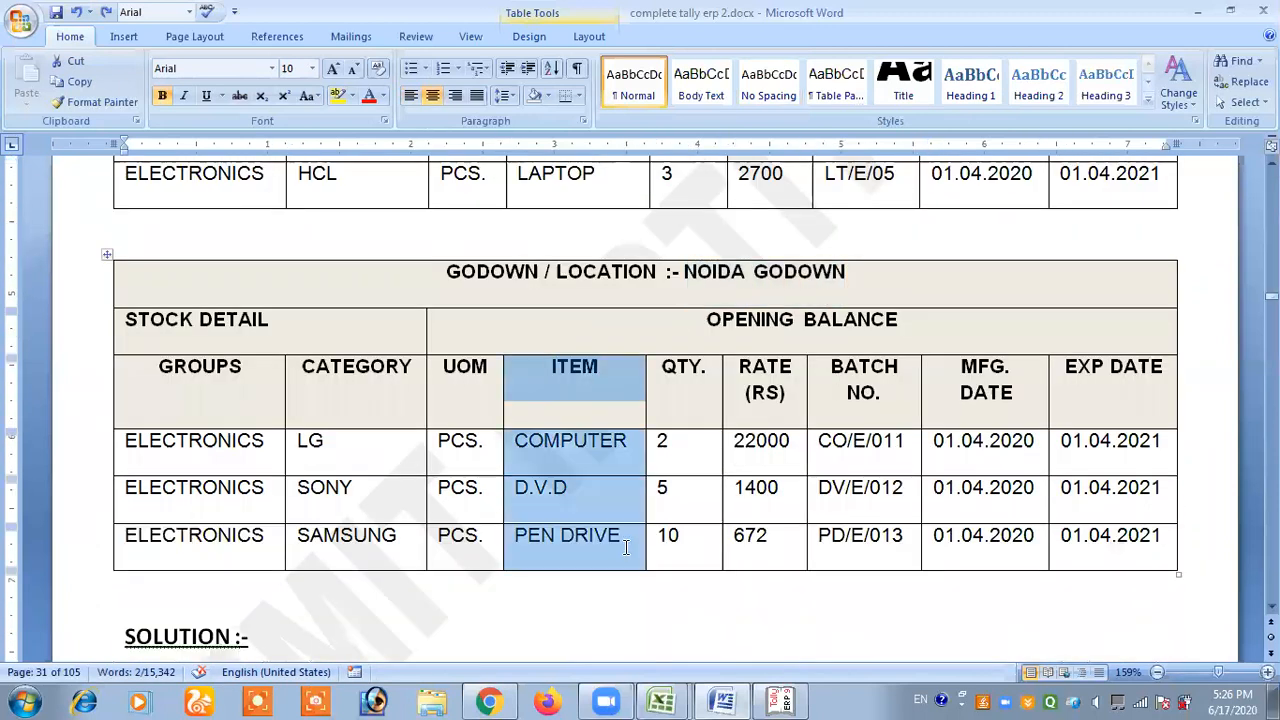
pyautogui.click(588, 487)
pyautogui.scroll(12, 586, 468)
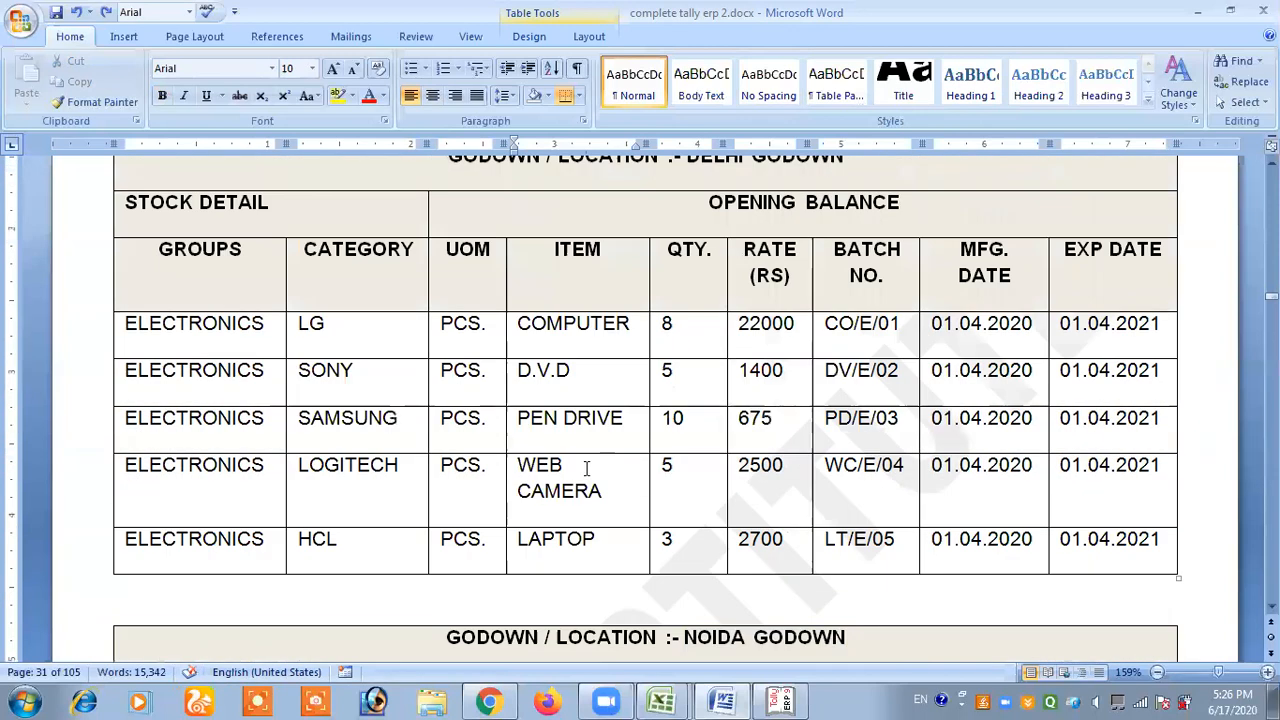
pyautogui.scroll(1, 588, 469)
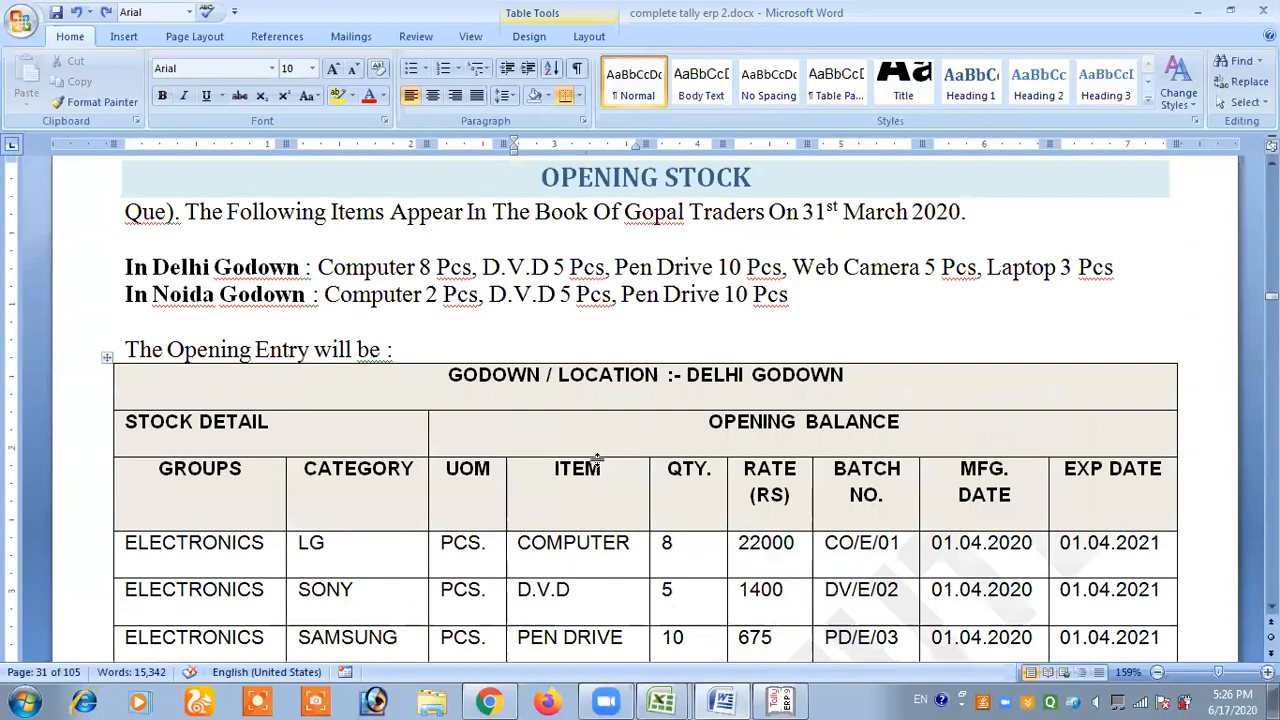
# Switch to Tally.ERP 9 and discard the unfinished company creation form, returning to Company Info.
pyautogui.click(787, 703)
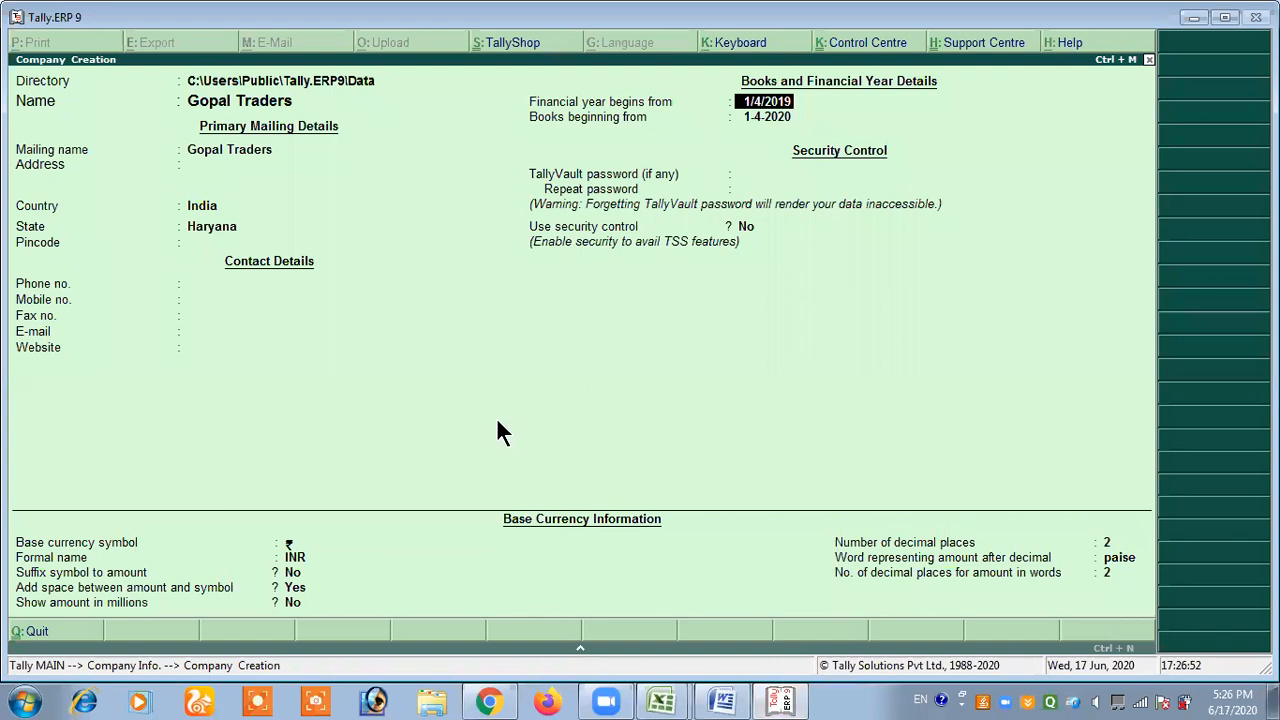
pyautogui.press('Escape')
pyautogui.press('Escape')
pyautogui.press('Escape')
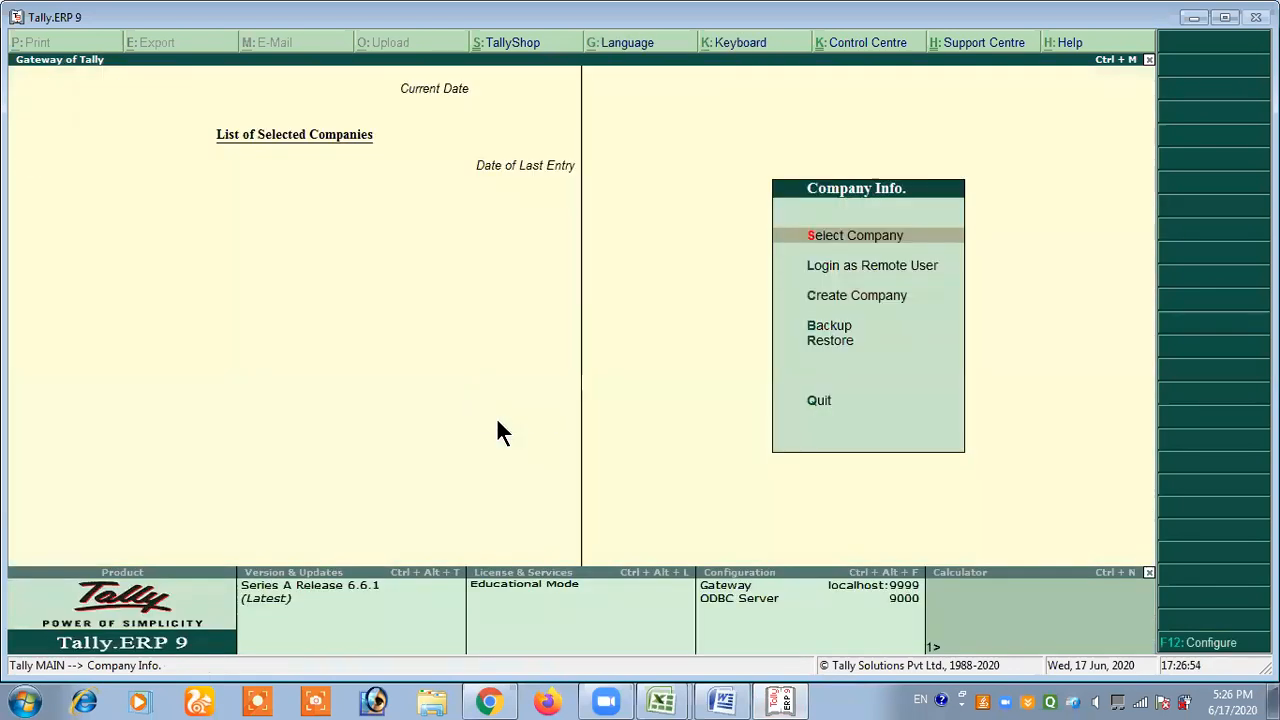
# Begin creating a new company named Gopal Traders, keeping the same mailing name and leaving the address blank.
pyautogui.press('Down')
pyautogui.press('Down')
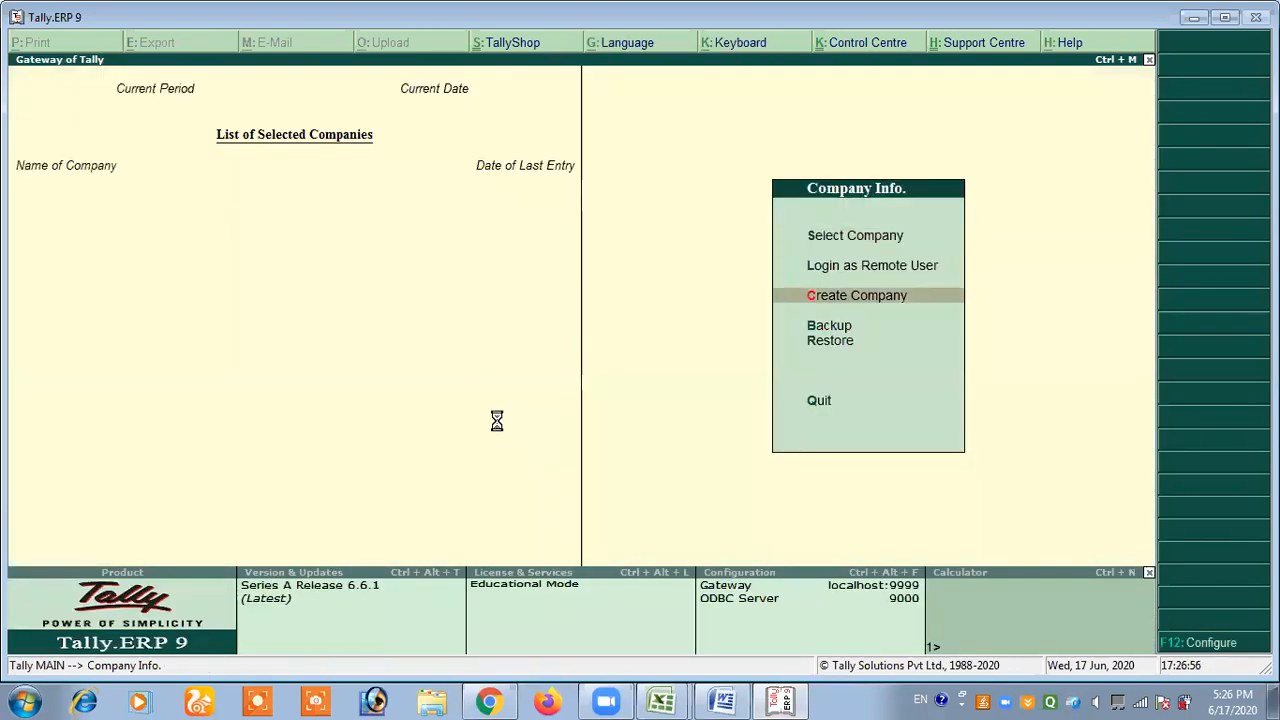
pyautogui.press('Return')
pyautogui.write('Gopal Traders')
pyautogui.press('Return')
pyautogui.press('Return')
pyautogui.press('Return')
# Set the company's country to India and state to Haryana, leaving the pincode and contact details blank.
pyautogui.write('I')
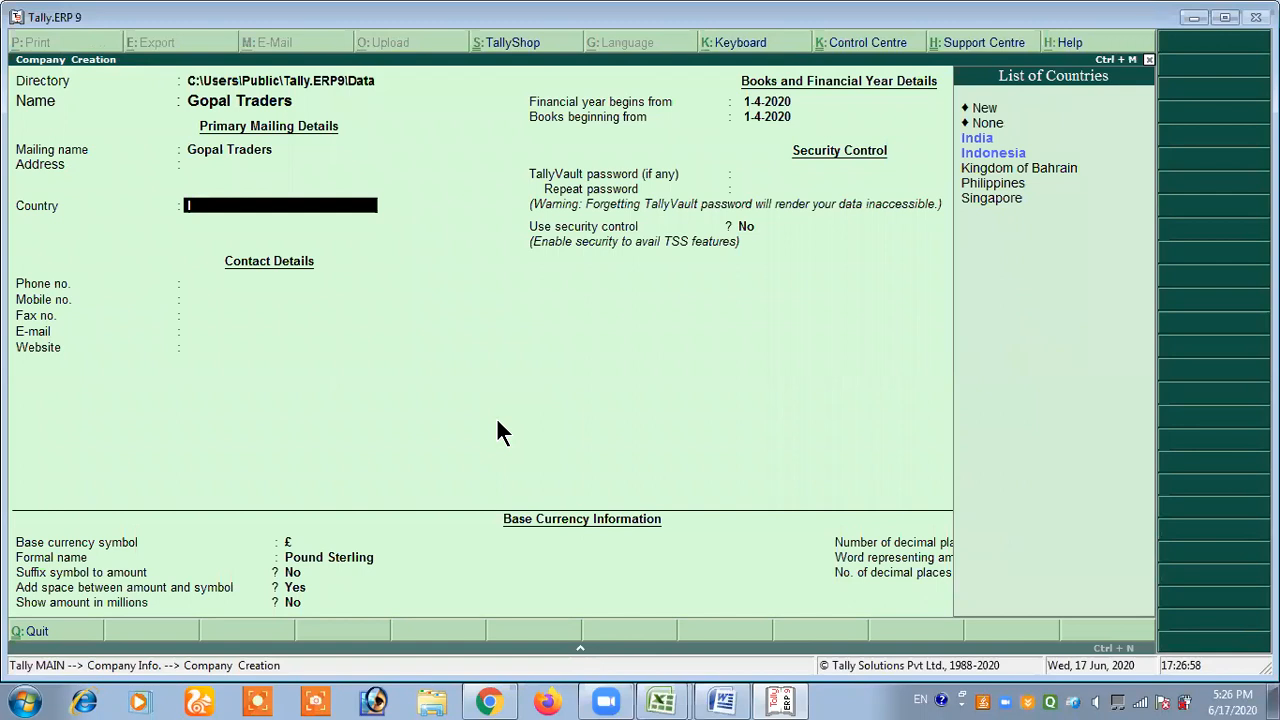
pyautogui.press('Return')
pyautogui.write('Hary')
pyautogui.press('Return')
pyautogui.press('Return')
pyautogui.press('Return')
pyautogui.press('Return')
pyautogui.press('Return')
pyautogui.press('Return')
pyautogui.press('Return')
pyautogui.press('Return')
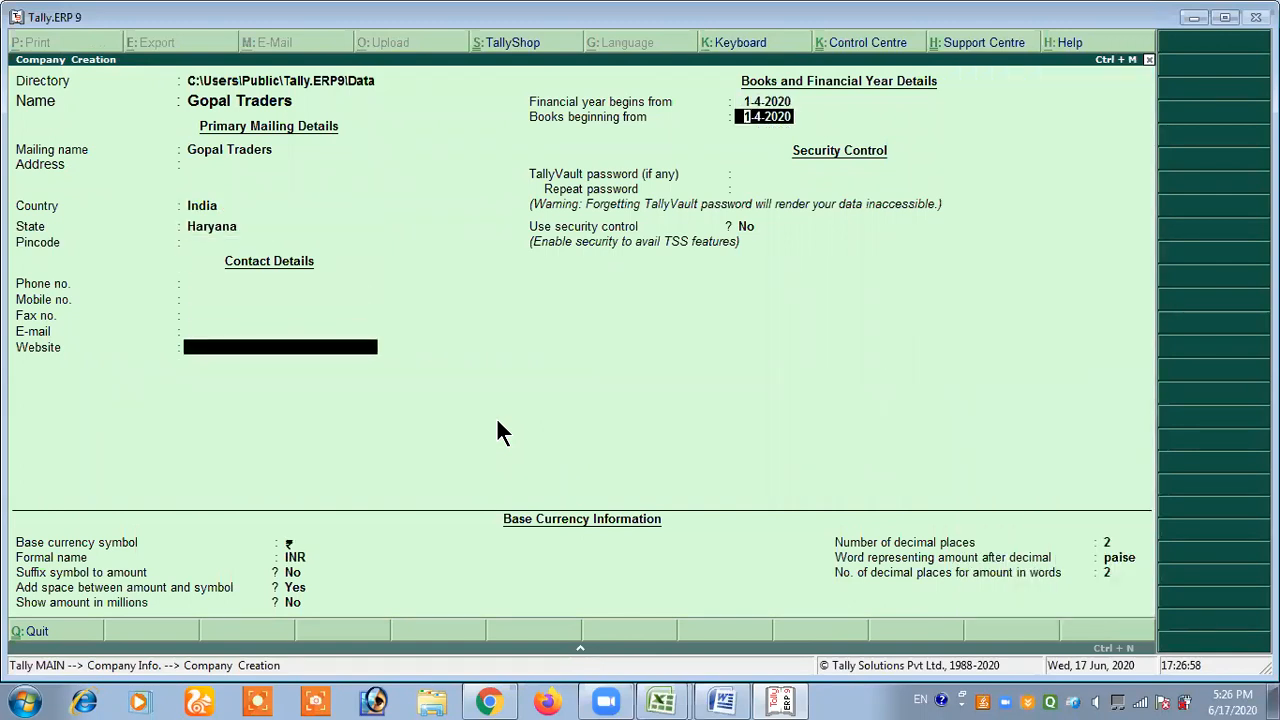
# Check the stock date in the Word question, then set the company's financial year in Tally to begin from 1/4/2019.
pyautogui.press('Up')
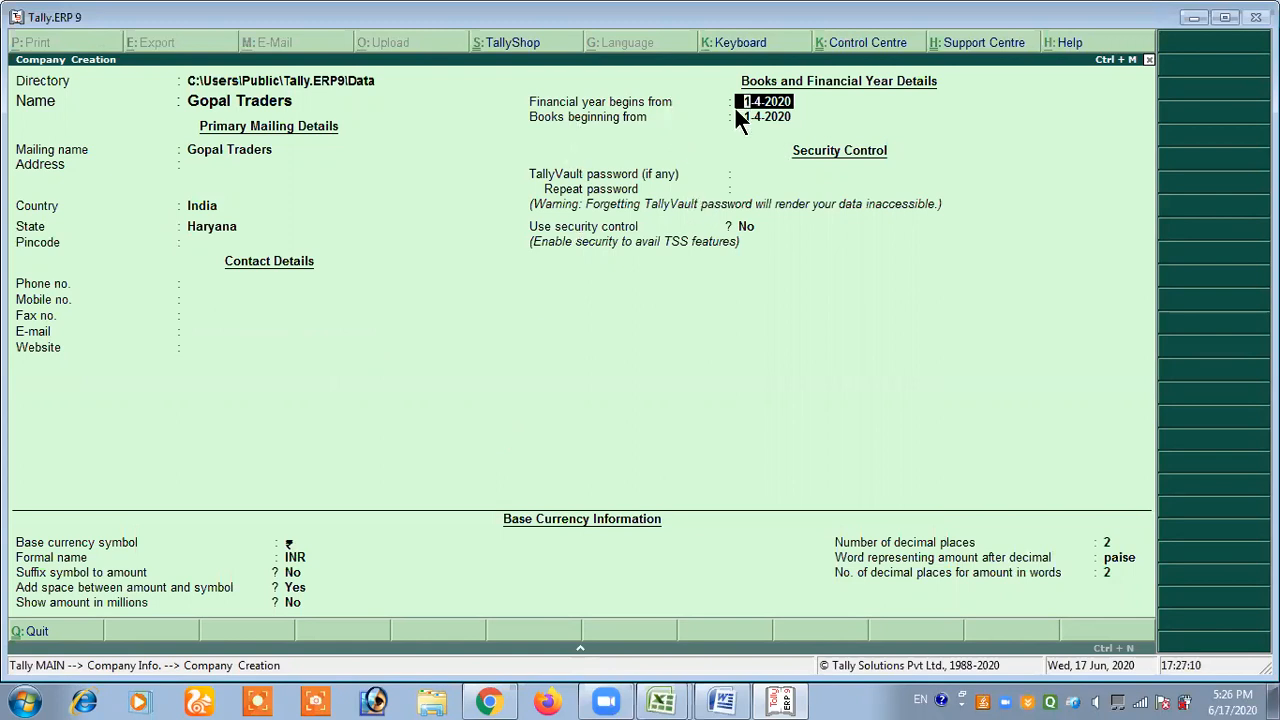
pyautogui.hotkey('alt', 'Tab')
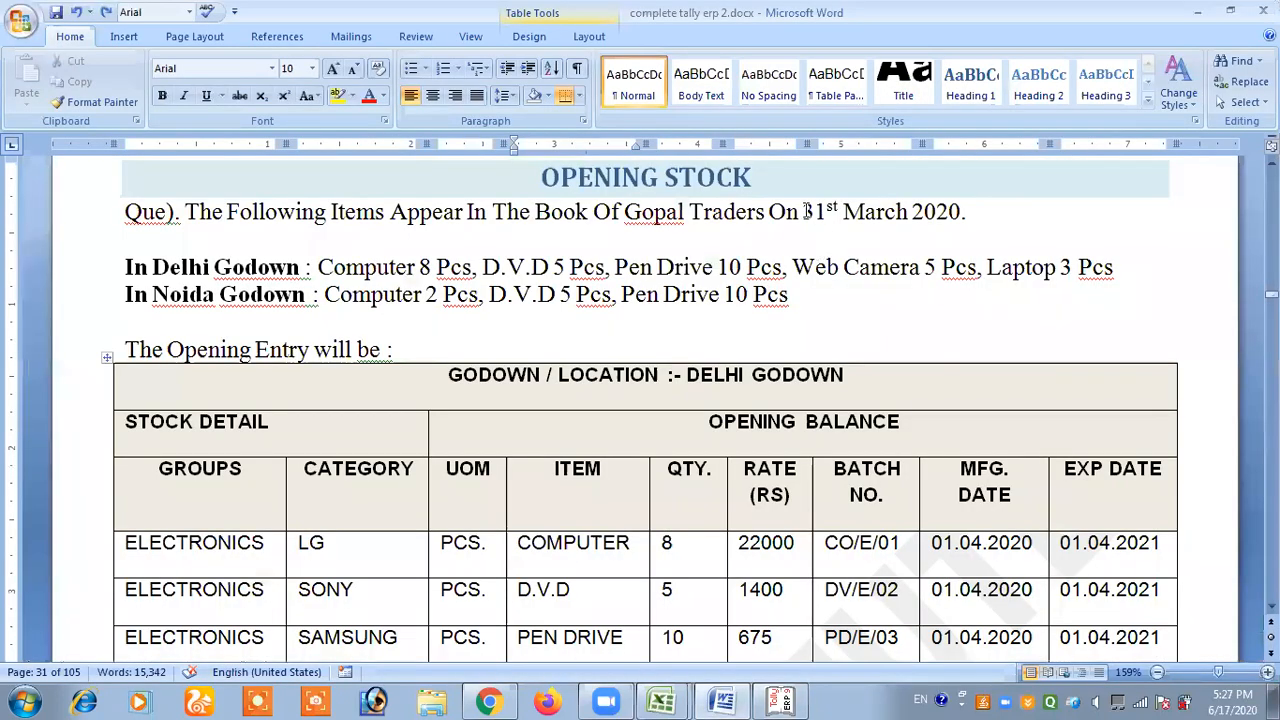
pyautogui.moveTo(806, 211); pyautogui.dragTo(962, 211)
pyautogui.click(958, 211)
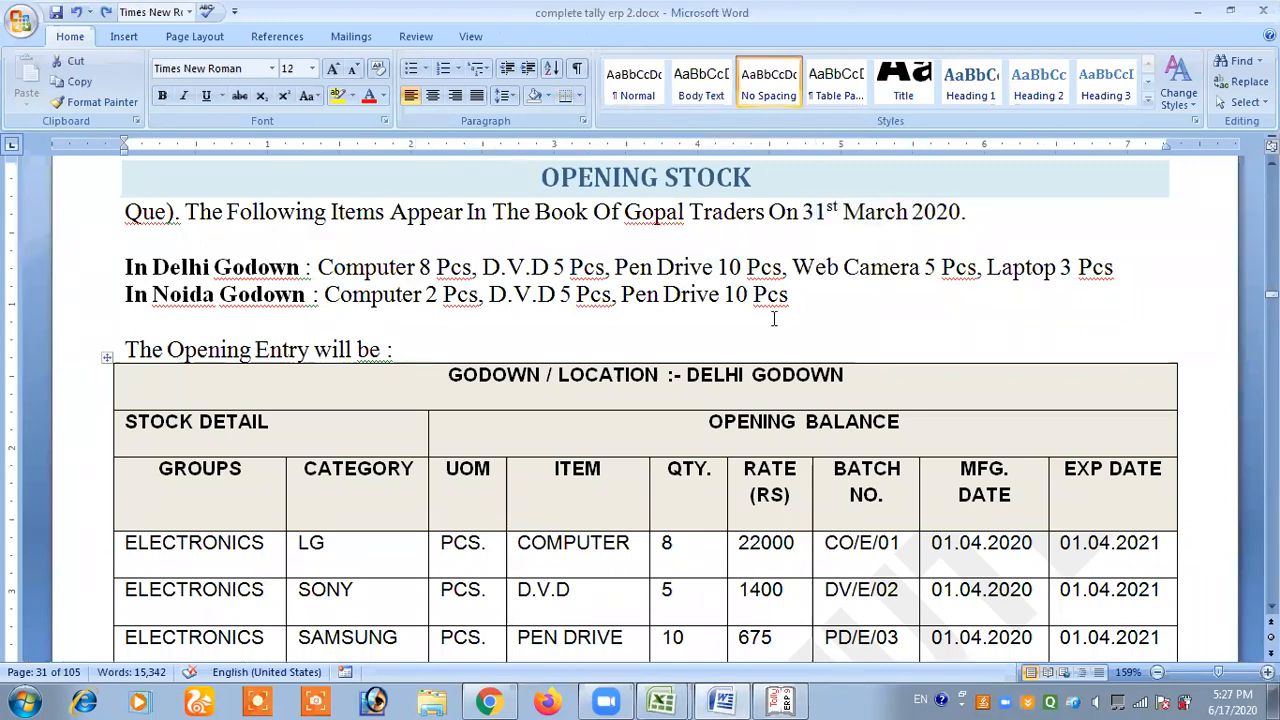
pyautogui.hotkey('alt', 'Tab')
pyautogui.write('1/4/2019')
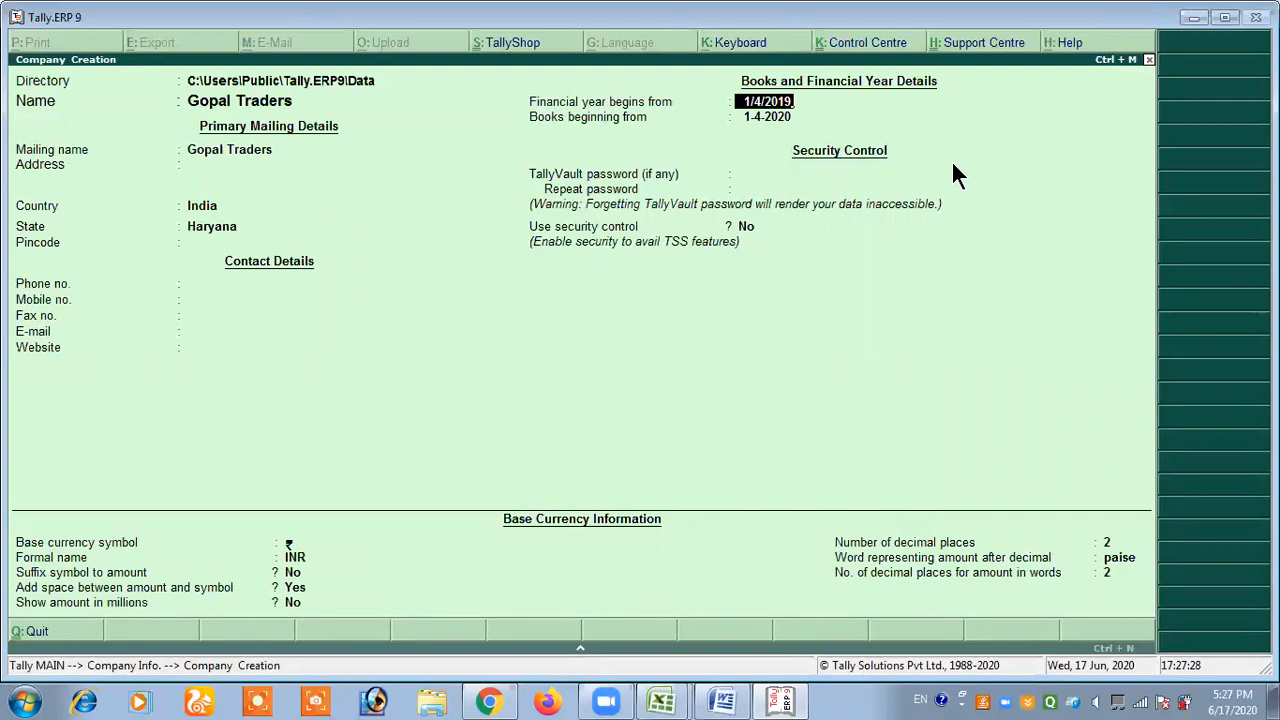
pyautogui.press('Return')
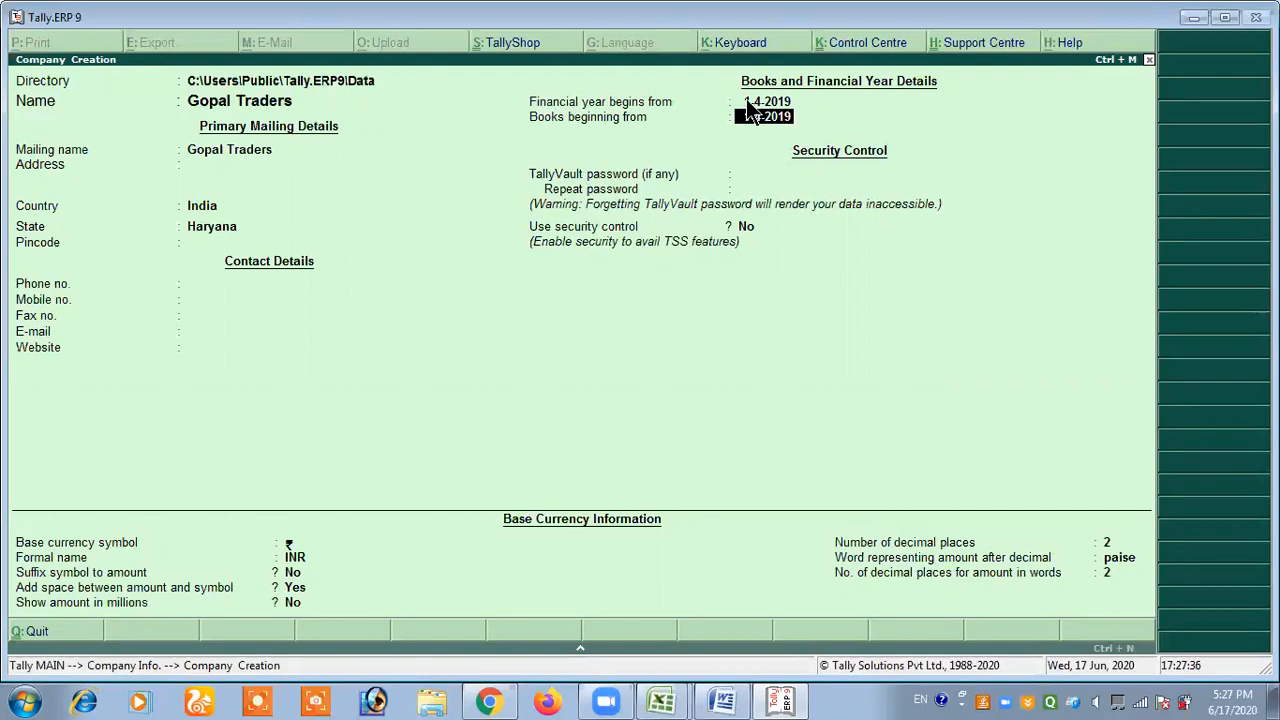
# Keep the default books start date, security and base currency settings, and accept the creation of the company.
pyautogui.click(790, 101)
pyautogui.click(794, 116)
pyautogui.press('Return')
pyautogui.press('Return')
pyautogui.press('Return')
pyautogui.press('Return')
pyautogui.press('Return')
pyautogui.press('Return')
pyautogui.press('Return')
pyautogui.press('Return')
pyautogui.press('Return')
pyautogui.press('Return')
pyautogui.press('Return')
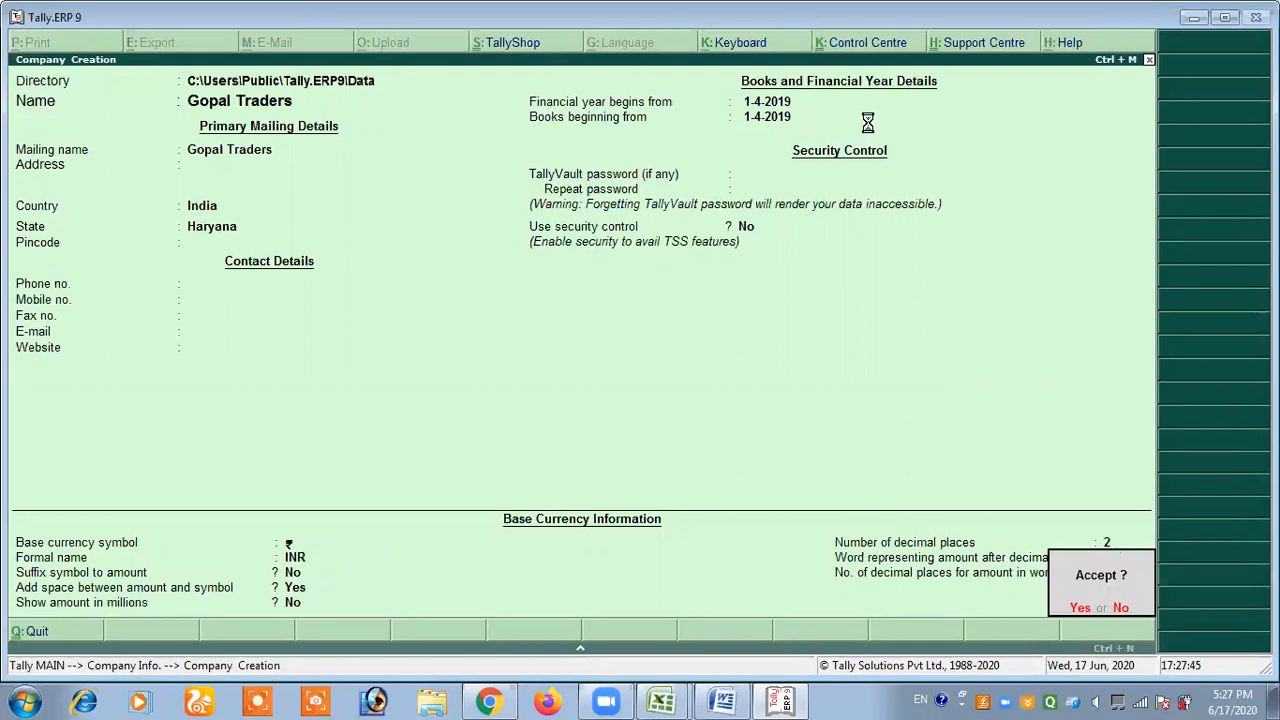
pyautogui.press('Return')
# Switch to the Word document and read the inventory feature settings listed under the Solution heading.
pyautogui.hotkey('alt', 'Tab')
pyautogui.scroll(-15, 517, 396)
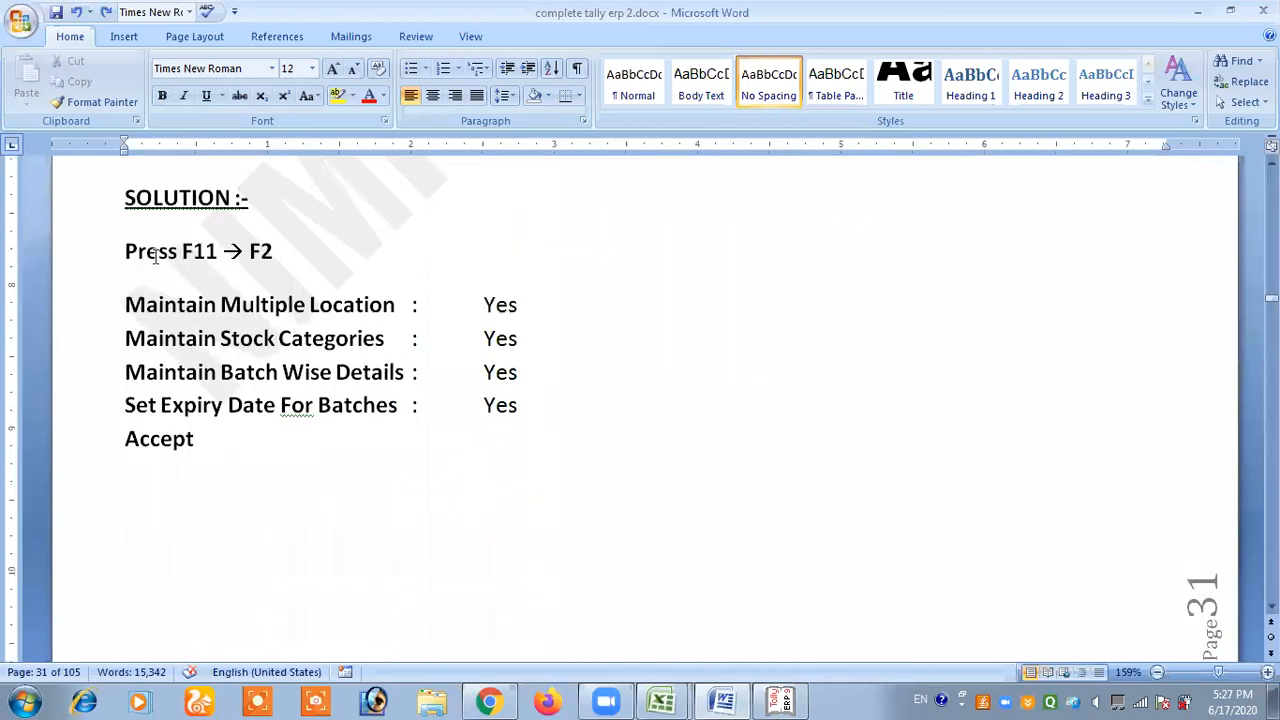
pyautogui.moveTo(134, 251); pyautogui.dragTo(313, 253)
pyautogui.click(313, 253)
pyautogui.moveTo(131, 304); pyautogui.dragTo(551, 420)
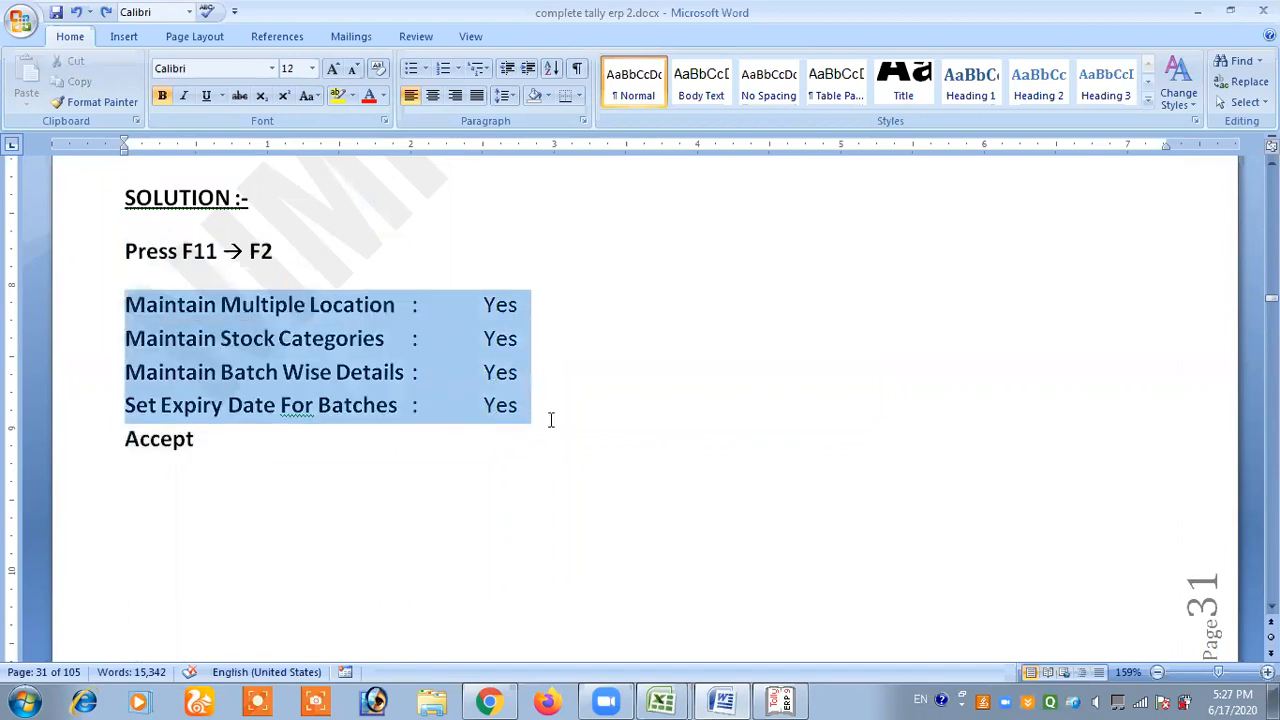
pyautogui.click(328, 305)
pyautogui.moveTo(290, 338); pyautogui.dragTo(388, 340)
pyautogui.moveTo(255, 372); pyautogui.dragTo(410, 378)
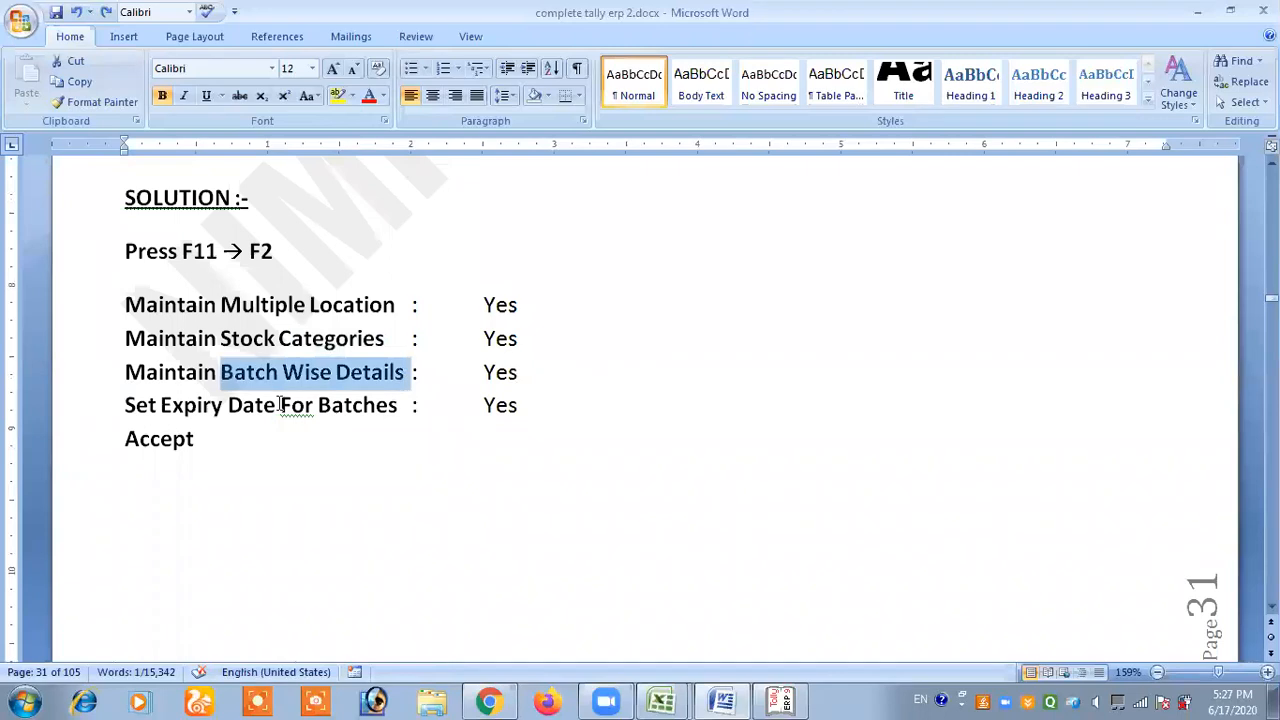
pyautogui.click(346, 405)
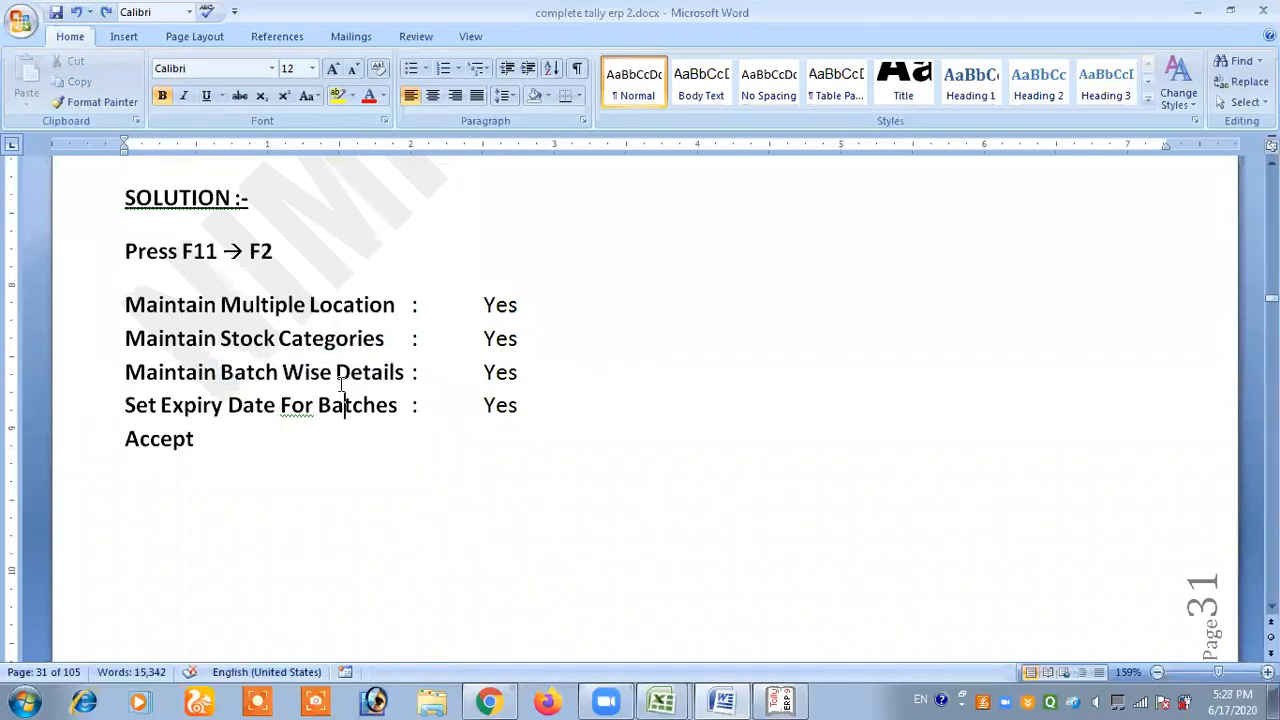
# Compare the Maintain Multiple Location and Maintain Stock Categories settings with the Noida Godown table's location and category entries.
pyautogui.scroll(2, 338, 375)
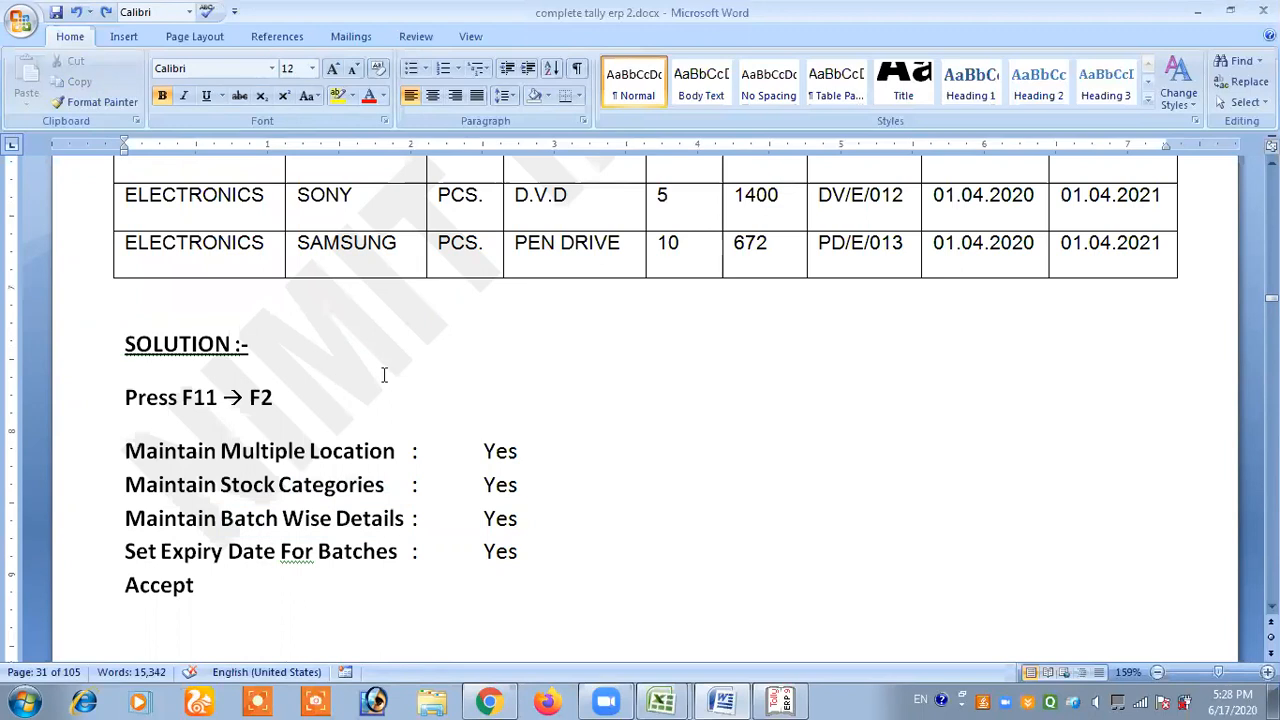
pyautogui.scroll(3, 383, 374)
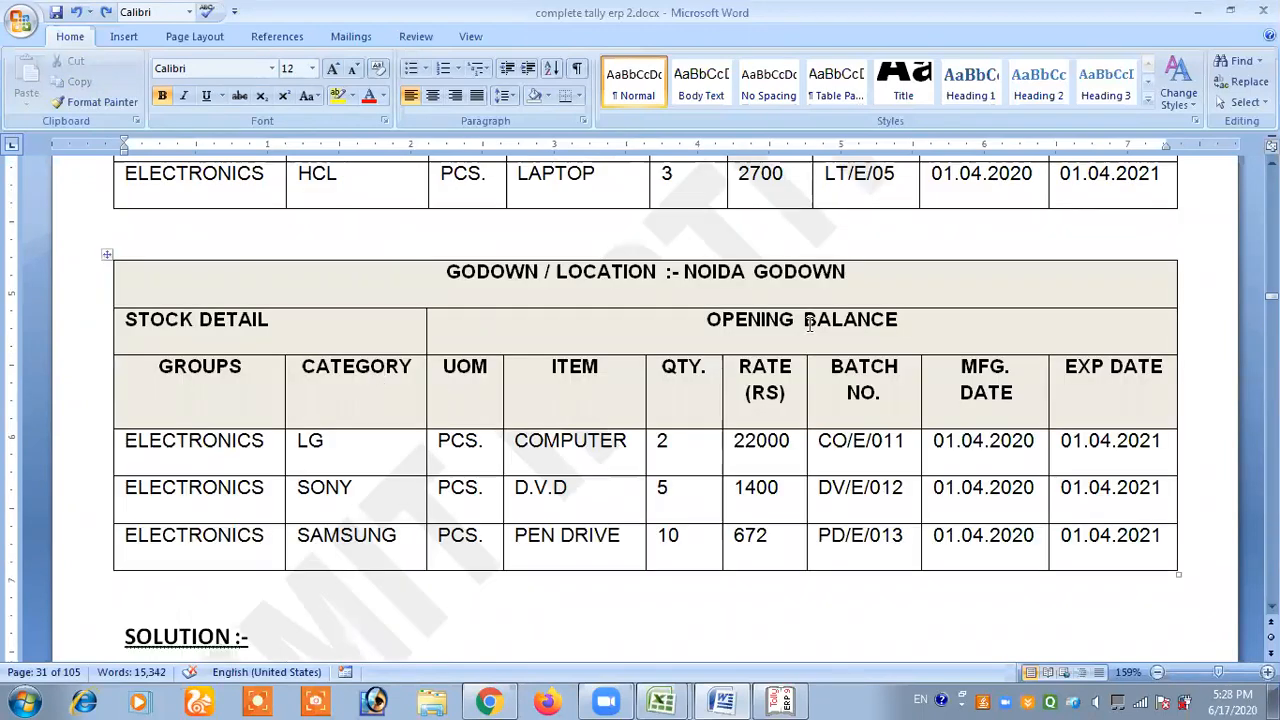
pyautogui.scroll(-3, 437, 437)
pyautogui.scroll(-1, 346, 469)
pyautogui.click(287, 452)
pyautogui.click(552, 452)
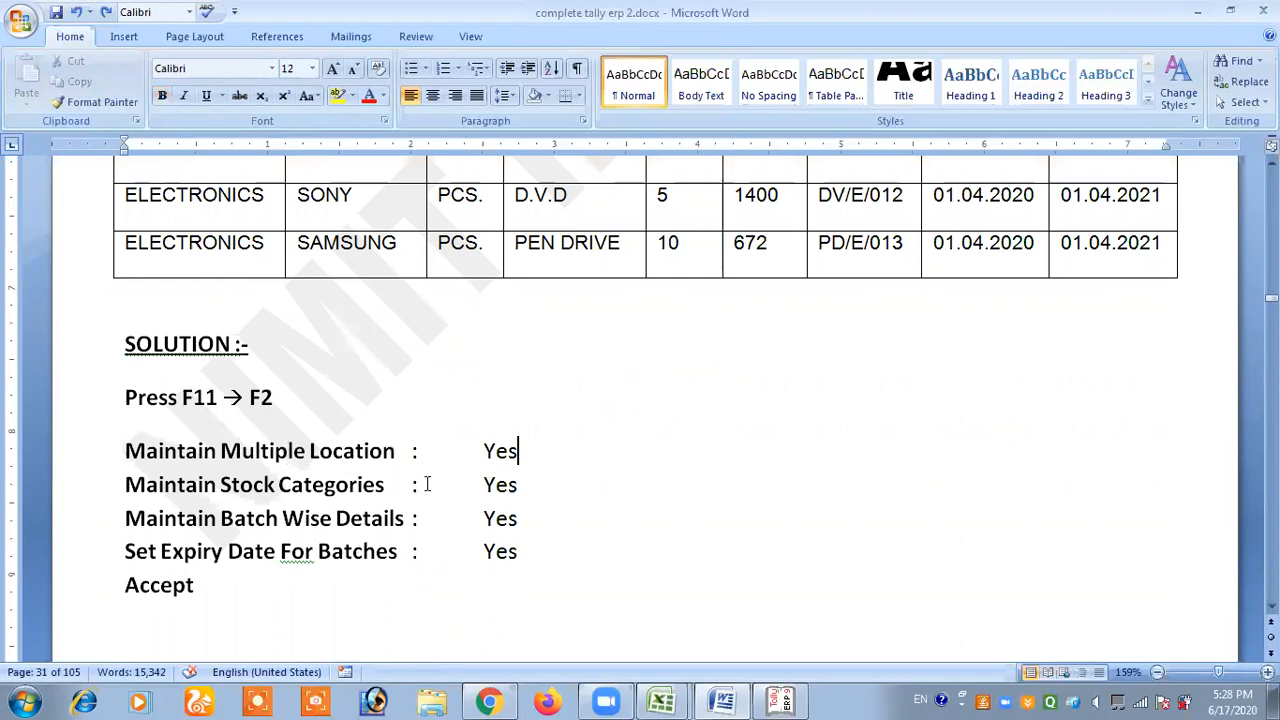
pyautogui.scroll(4, 235, 487)
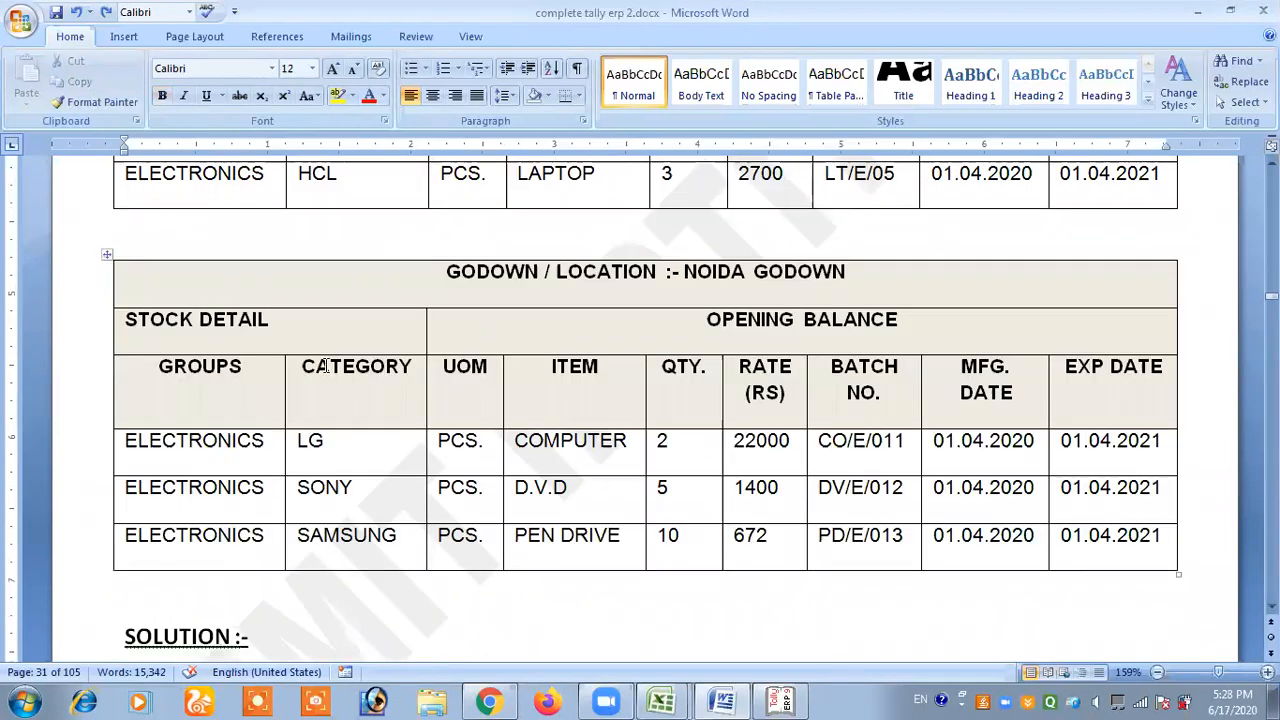
pyautogui.click(366, 481)
pyautogui.scroll(-5, 290, 422)
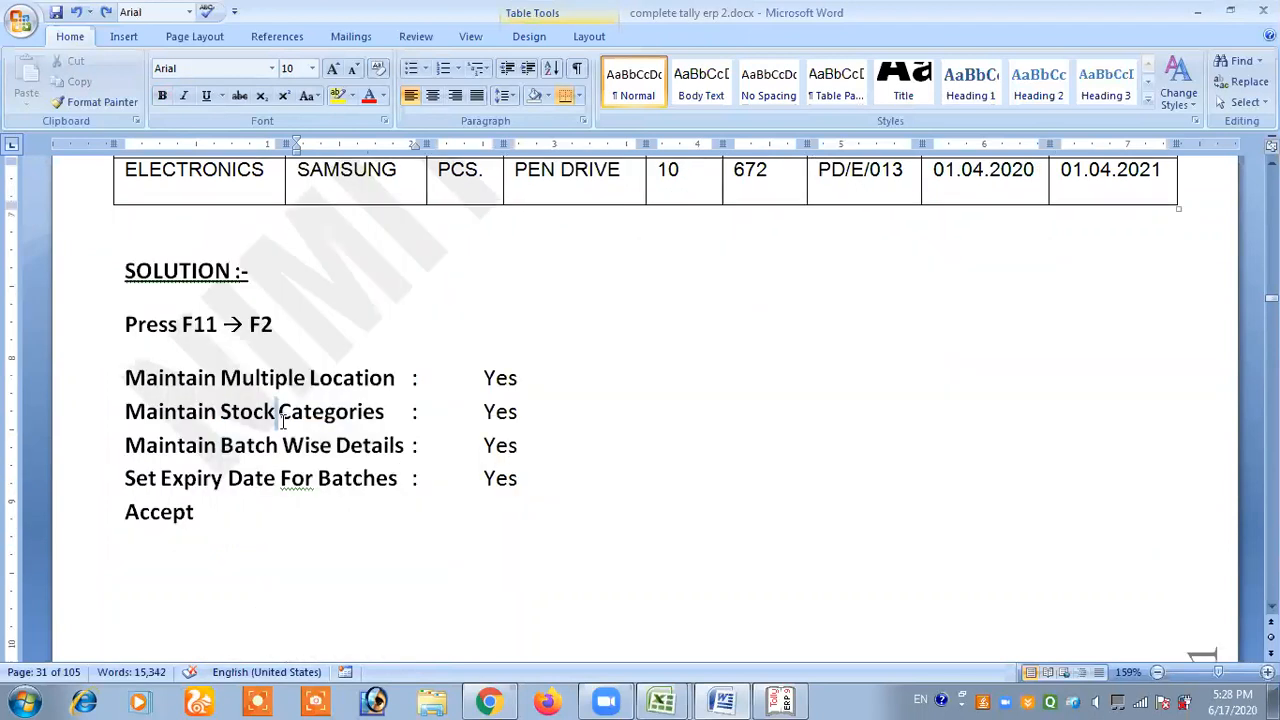
pyautogui.moveTo(222, 418); pyautogui.dragTo(490, 420)
# Compare the Maintain Batch Wise Details and Set Expiry Date For Batches settings with the Noida Godown table's batch number and expiry date columns.
pyautogui.moveTo(224, 455); pyautogui.dragTo(451, 452)
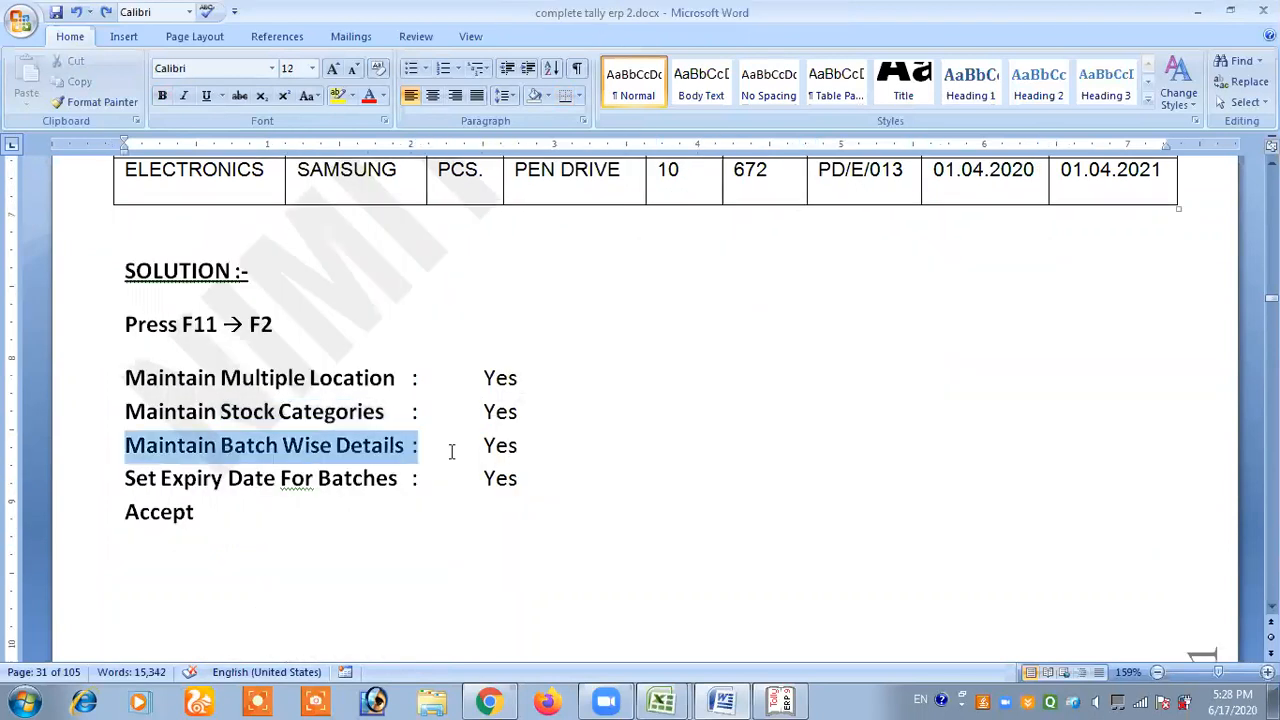
pyautogui.scroll(5, 918, 412)
pyautogui.tripleClick(890, 418)
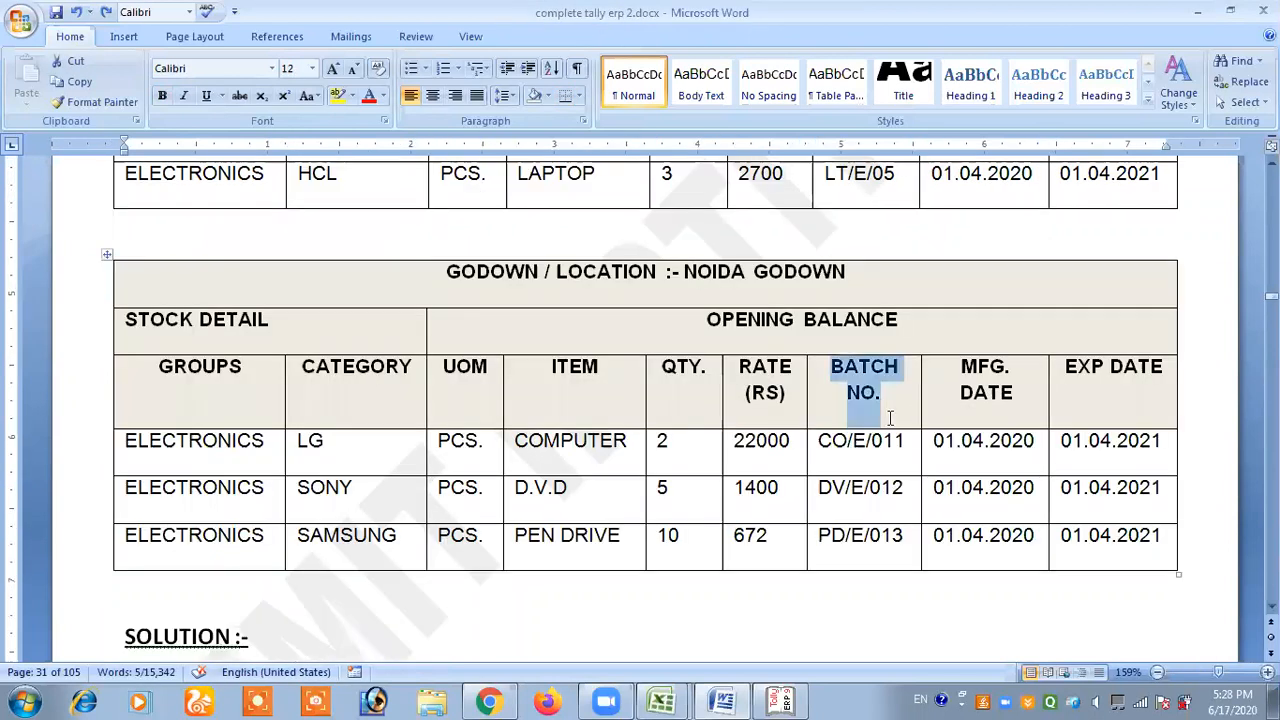
pyautogui.press('Down')
pyautogui.press('Down')
pyautogui.press('Down')
pyautogui.scroll(-5, 242, 403)
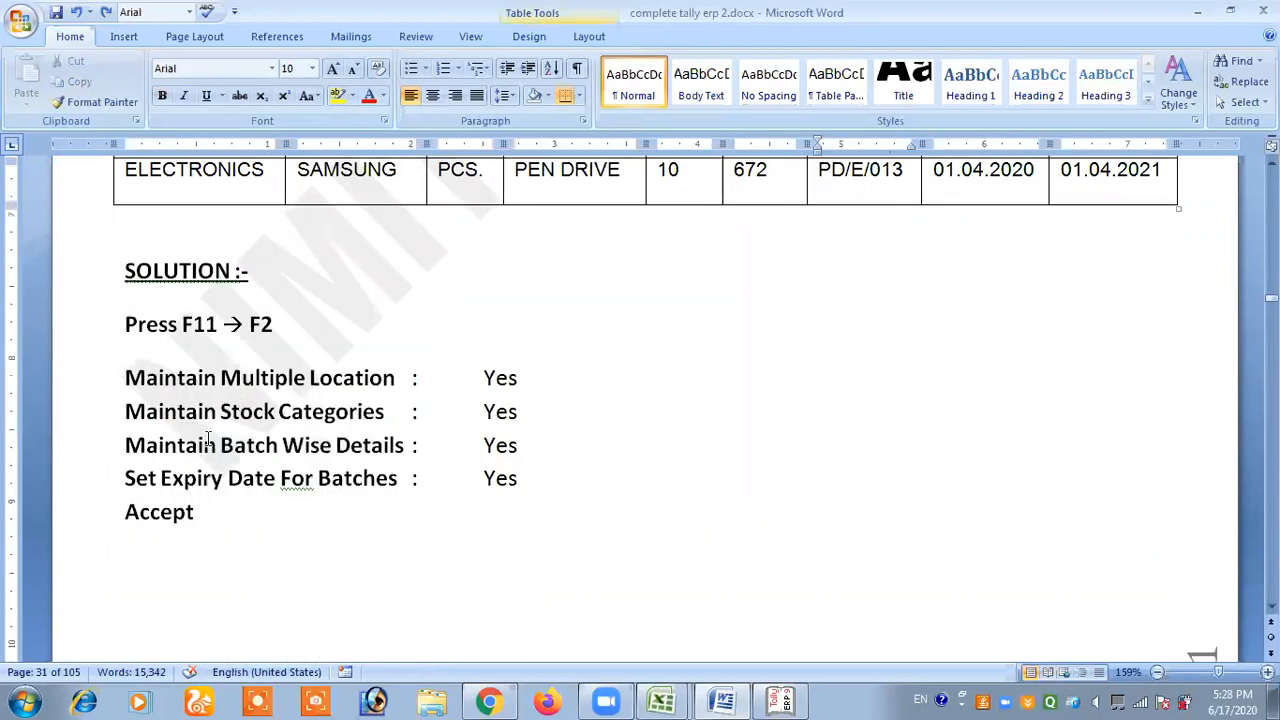
pyautogui.click(508, 446)
pyautogui.scroll(2, 651, 420)
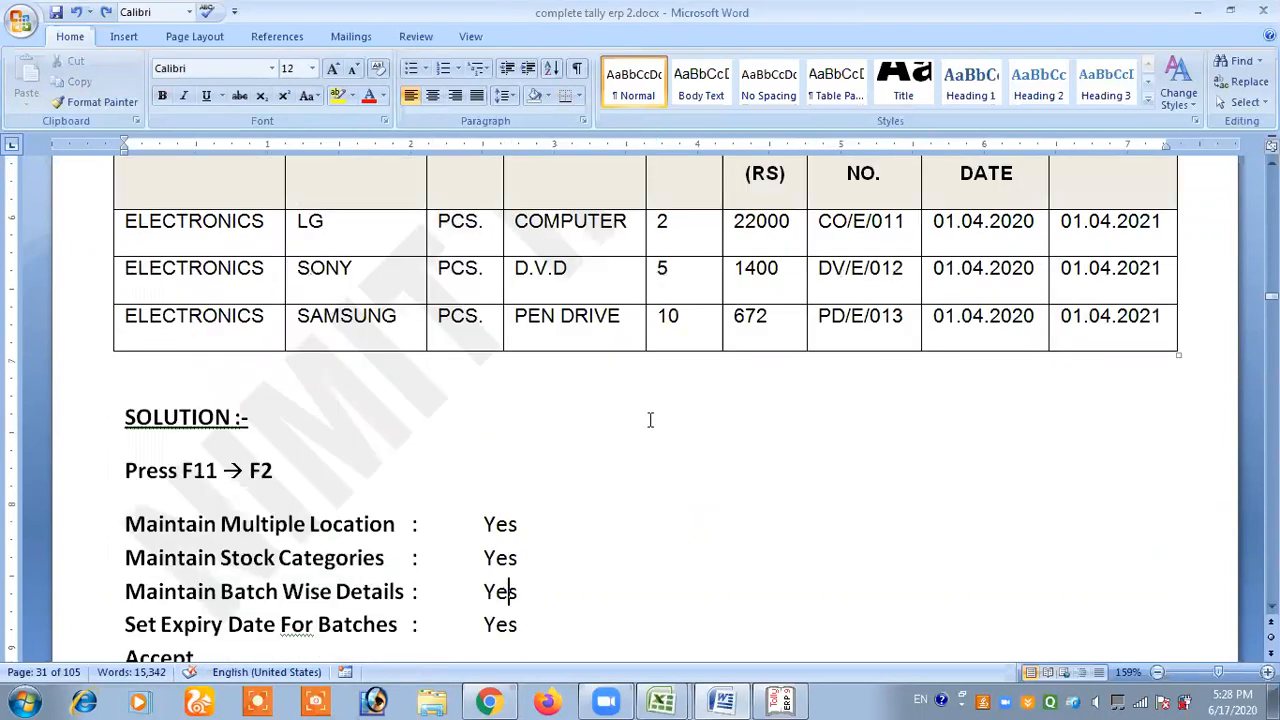
pyautogui.scroll(2, 966, 314)
pyautogui.click(1097, 385)
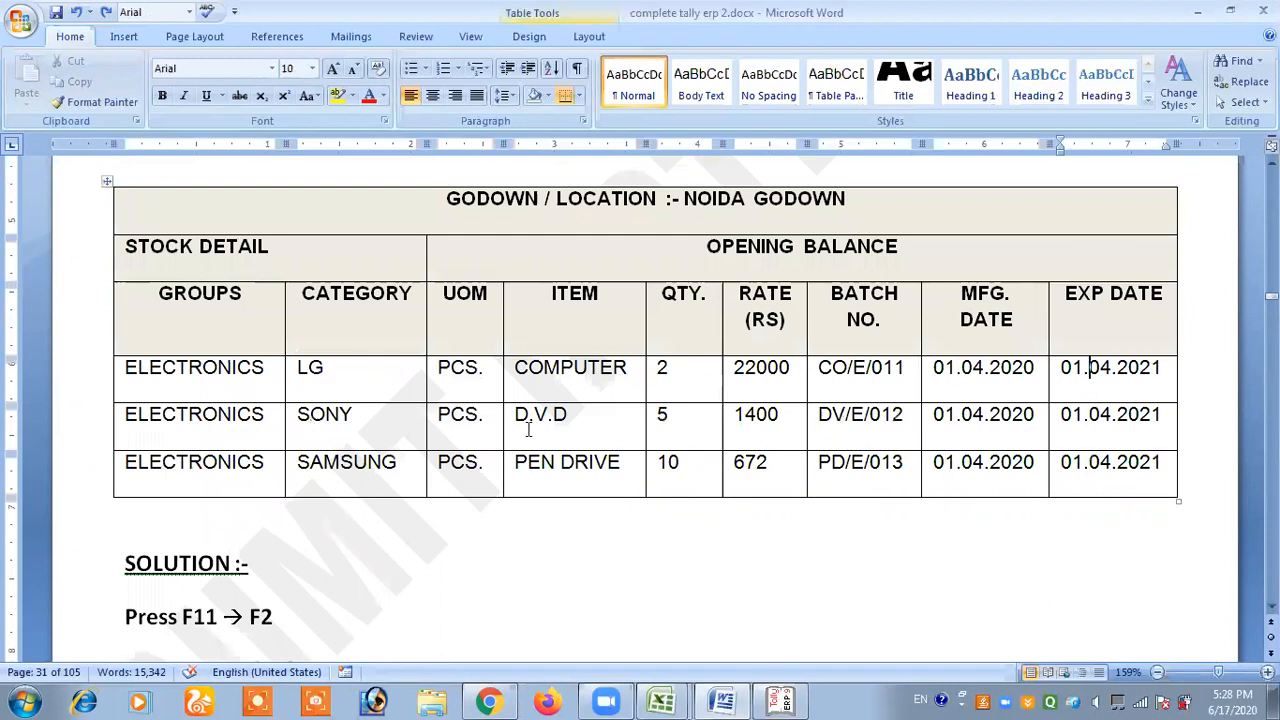
pyautogui.scroll(-5, 384, 409)
pyautogui.click(455, 408)
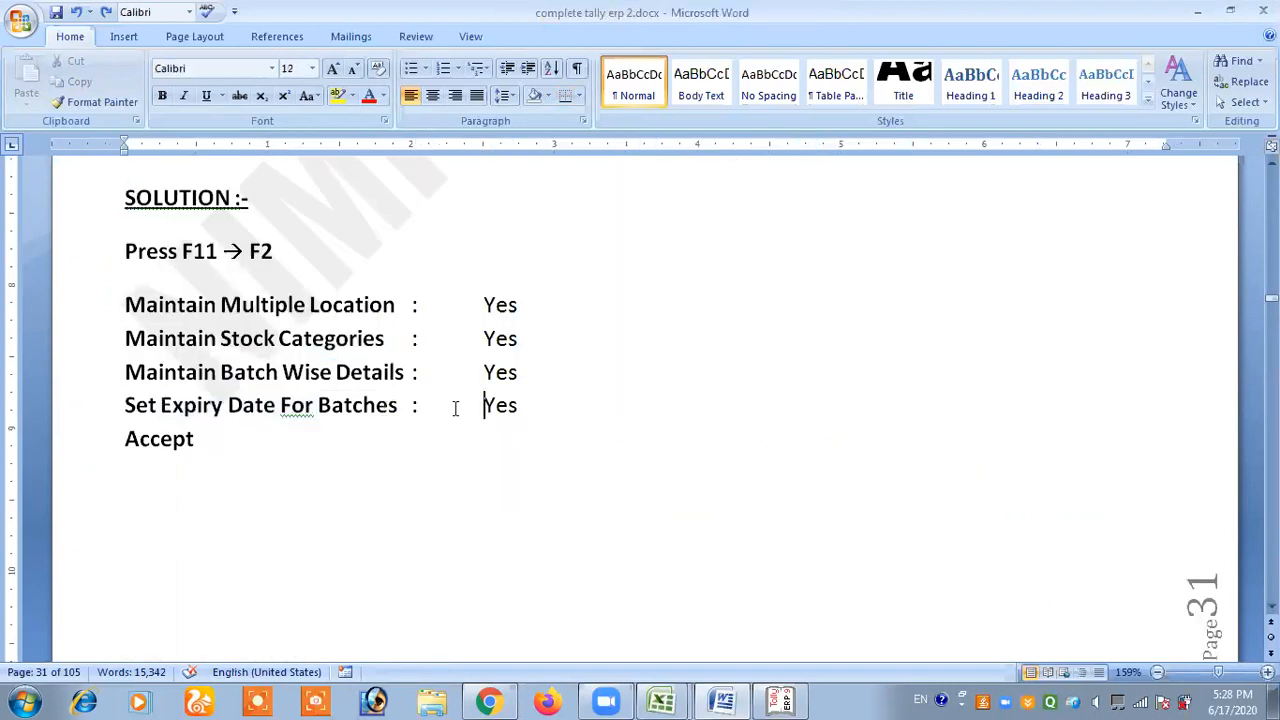
# Switch to Tally.ERP 9 and enable Maintain multiple Locations and Maintain stock categories in the company's inventory features.
pyautogui.hotkey('alt', 'Tab')
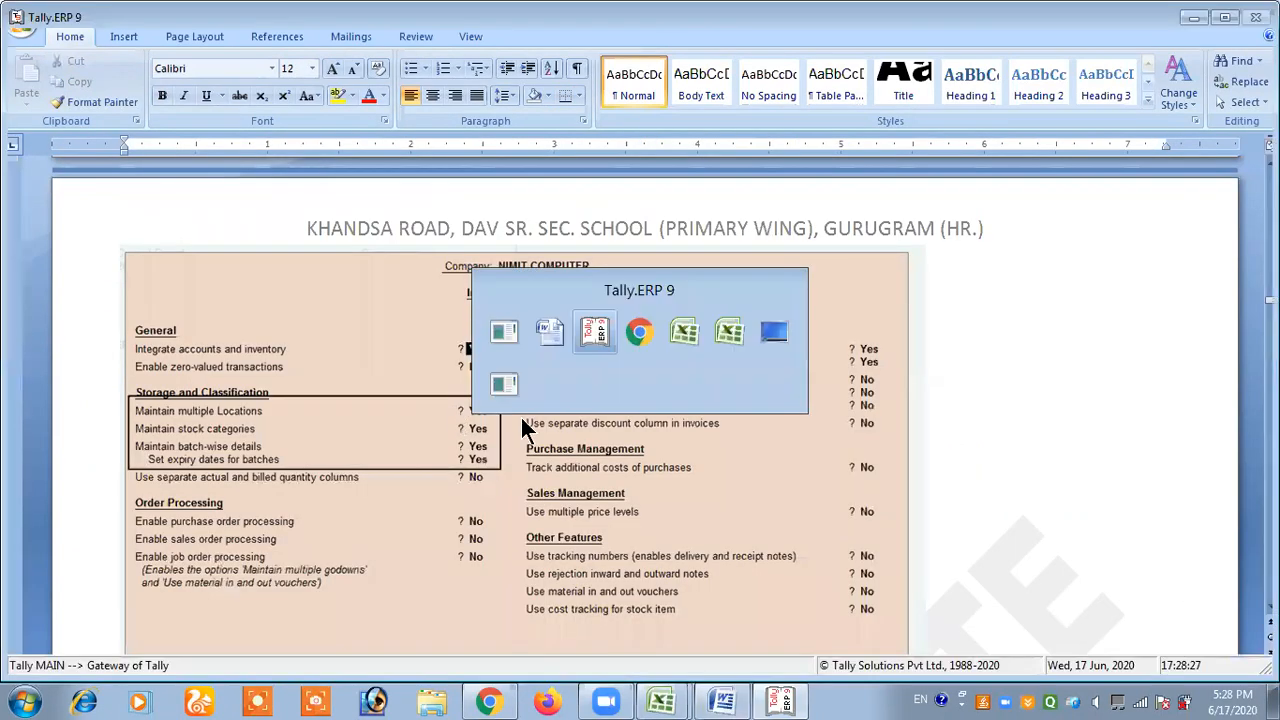
pyautogui.press('F11')
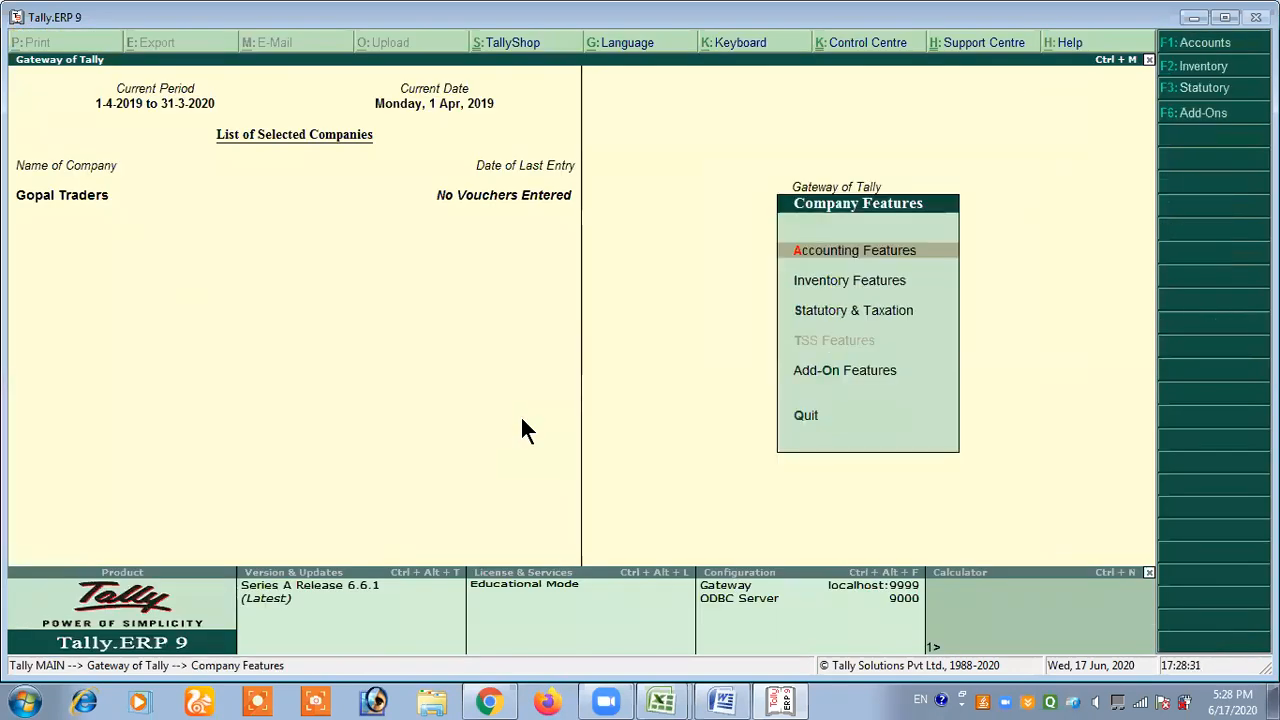
pyautogui.write('iy')
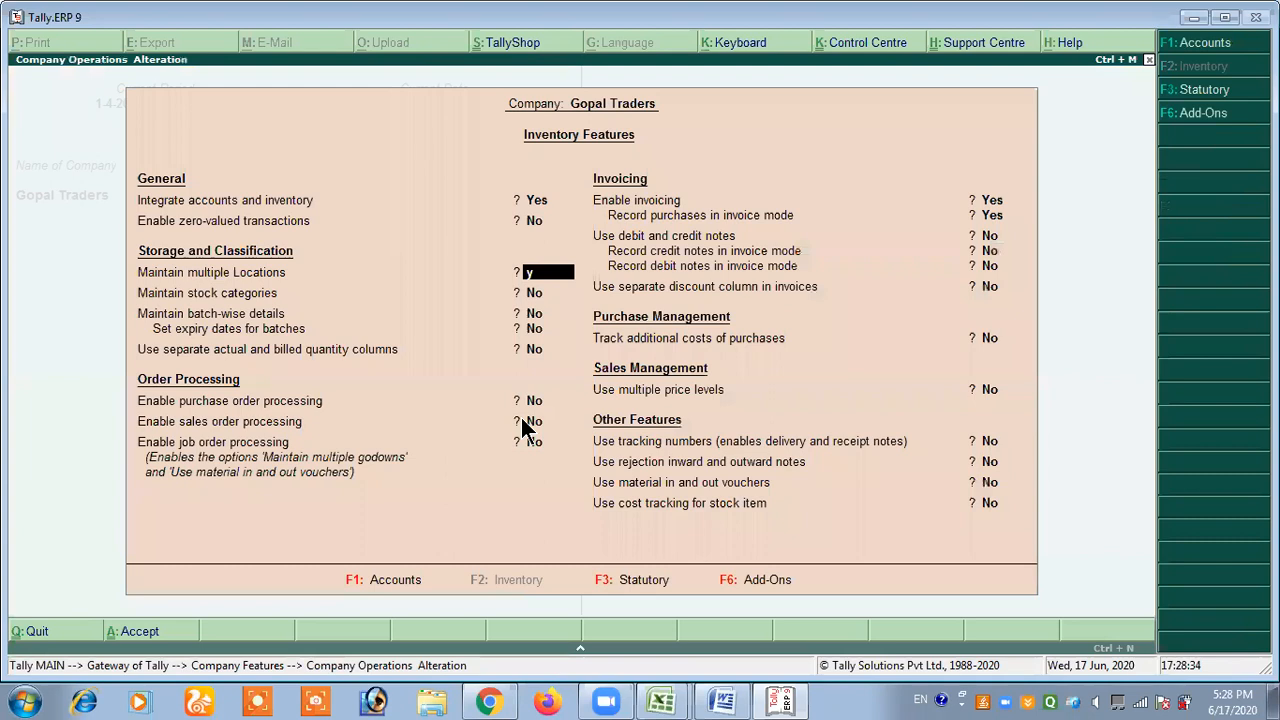
pyautogui.press('Return')
pyautogui.write('y')
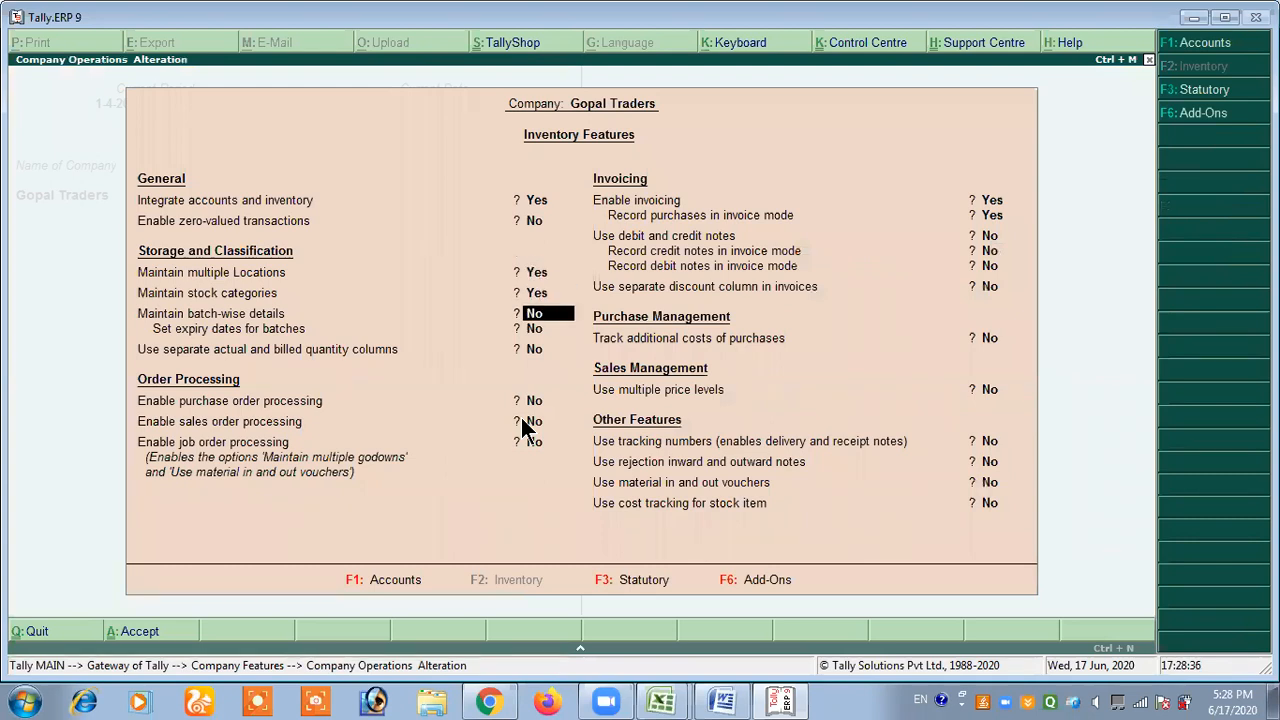
# Enable Maintain batch-wise details and Set expiry dates for batches in the inventory features.
pyautogui.write('y')
pyautogui.press('Return')
pyautogui.write('y')
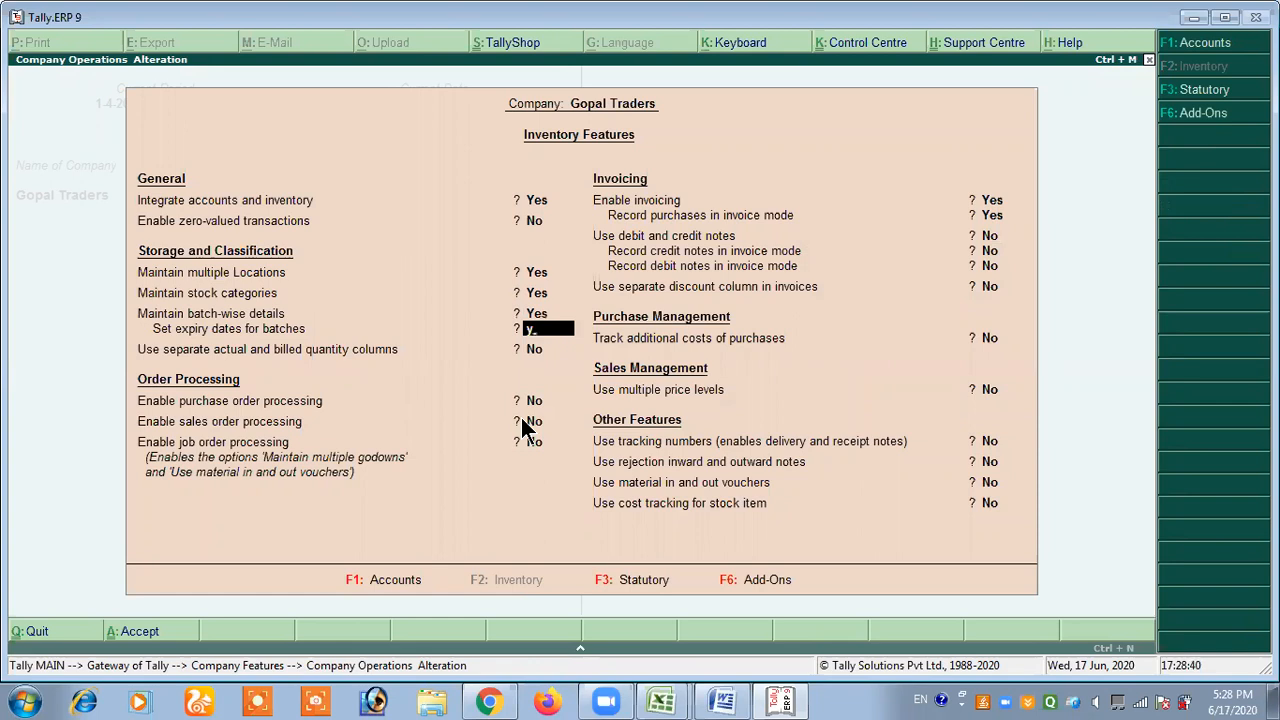
pyautogui.press('Return')
# Keep the remaining inventory features at their defaults, accept the settings and return to the Gateway of Tally.
pyautogui.press('Return')
pyautogui.press('Return')
pyautogui.press('Return')
pyautogui.press('Return')
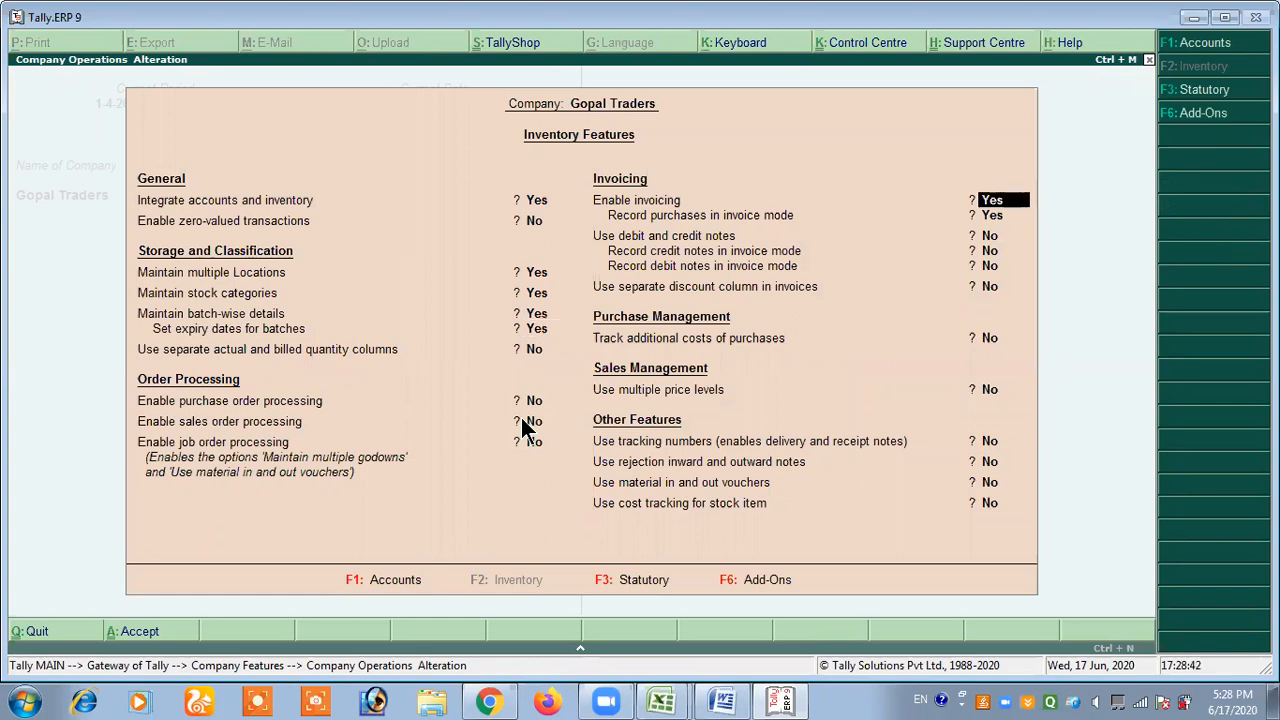
pyautogui.press('Return')
pyautogui.press('Return')
pyautogui.press('Return')
pyautogui.press('Return')
pyautogui.press('Return')
pyautogui.press('Return')
pyautogui.press('Return')
pyautogui.press('Return')
pyautogui.press('Return')
pyautogui.press('Return')
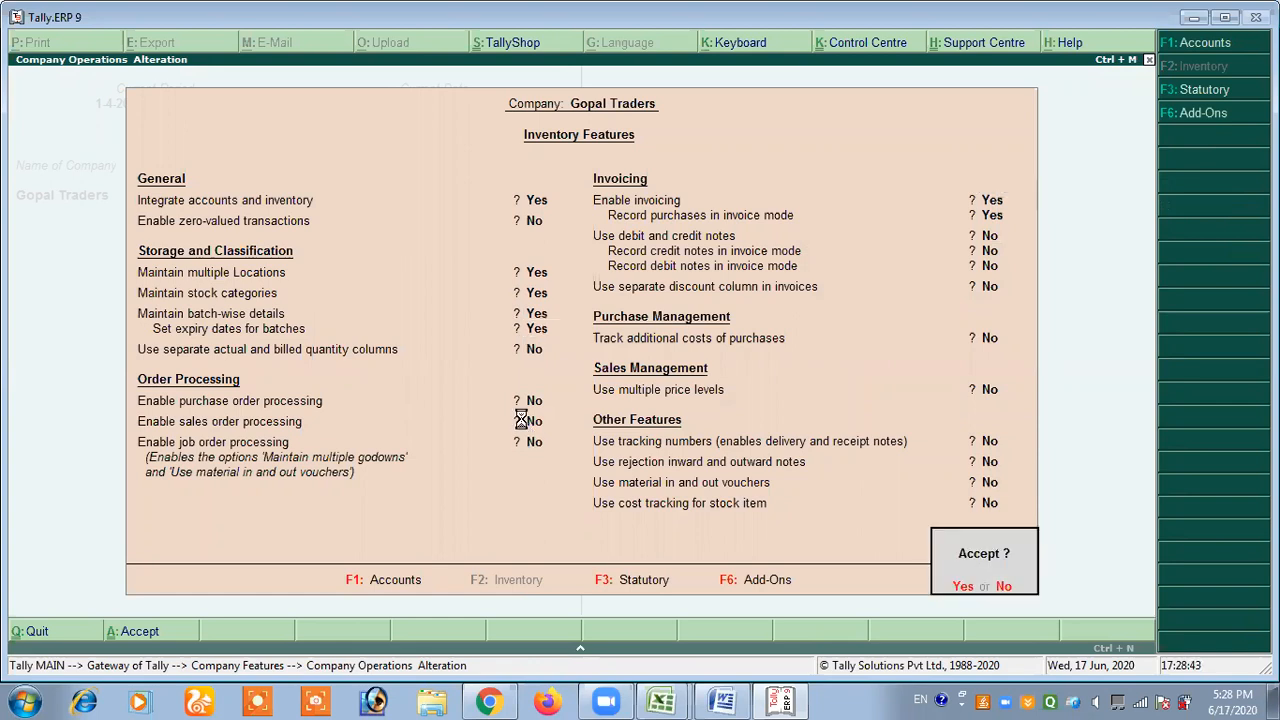
pyautogui.press('Escape')
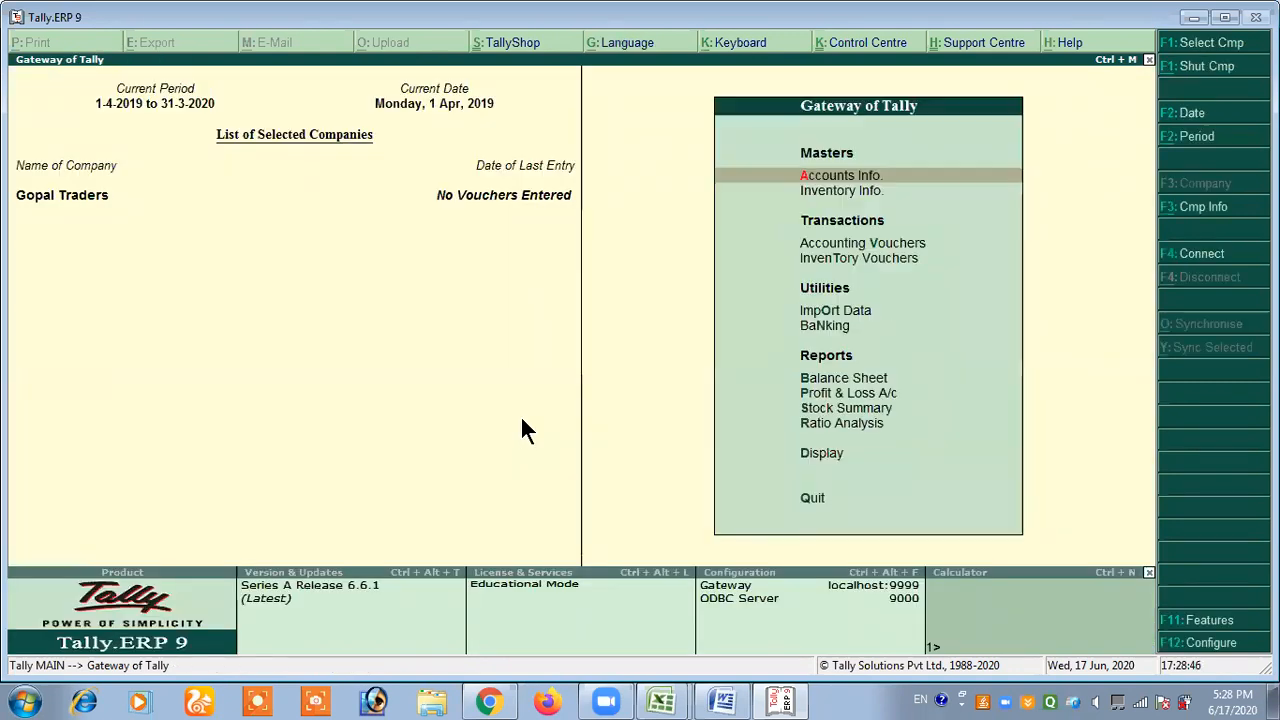
# Open the creation form for a single stock group and look up the group name in Word's Delhi Godown table.
pyautogui.press('Down')
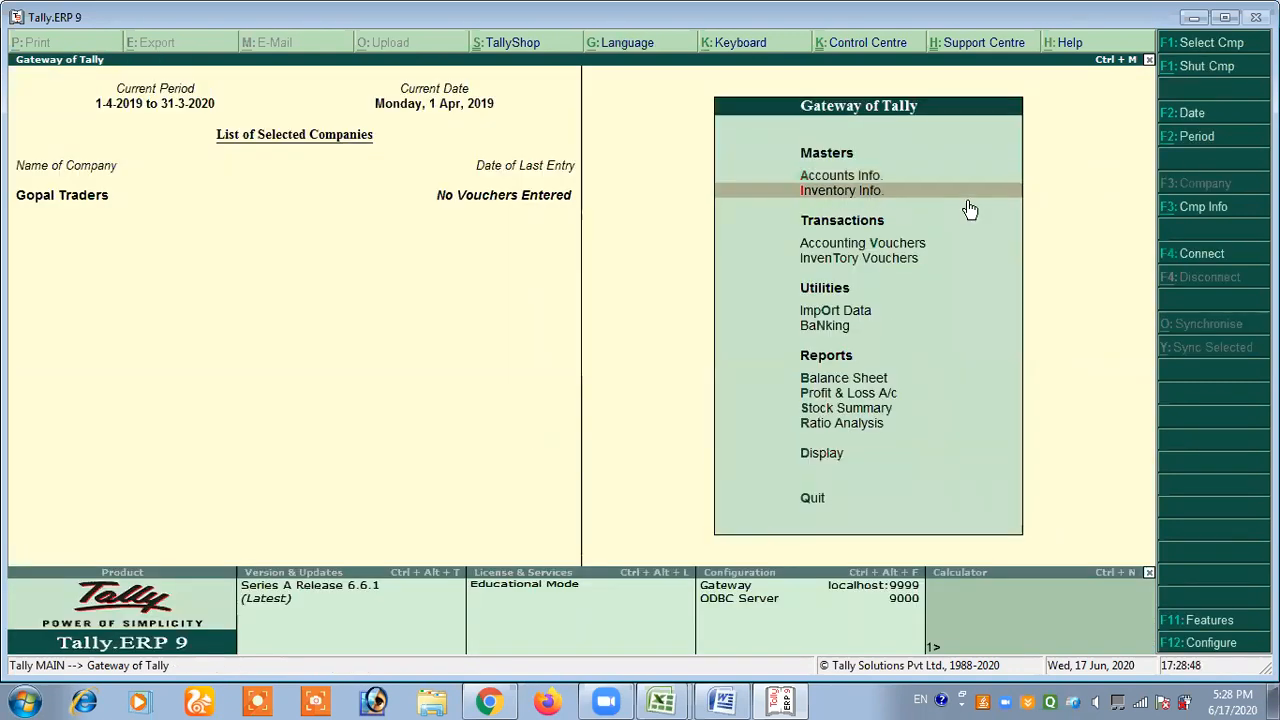
pyautogui.press('Return')
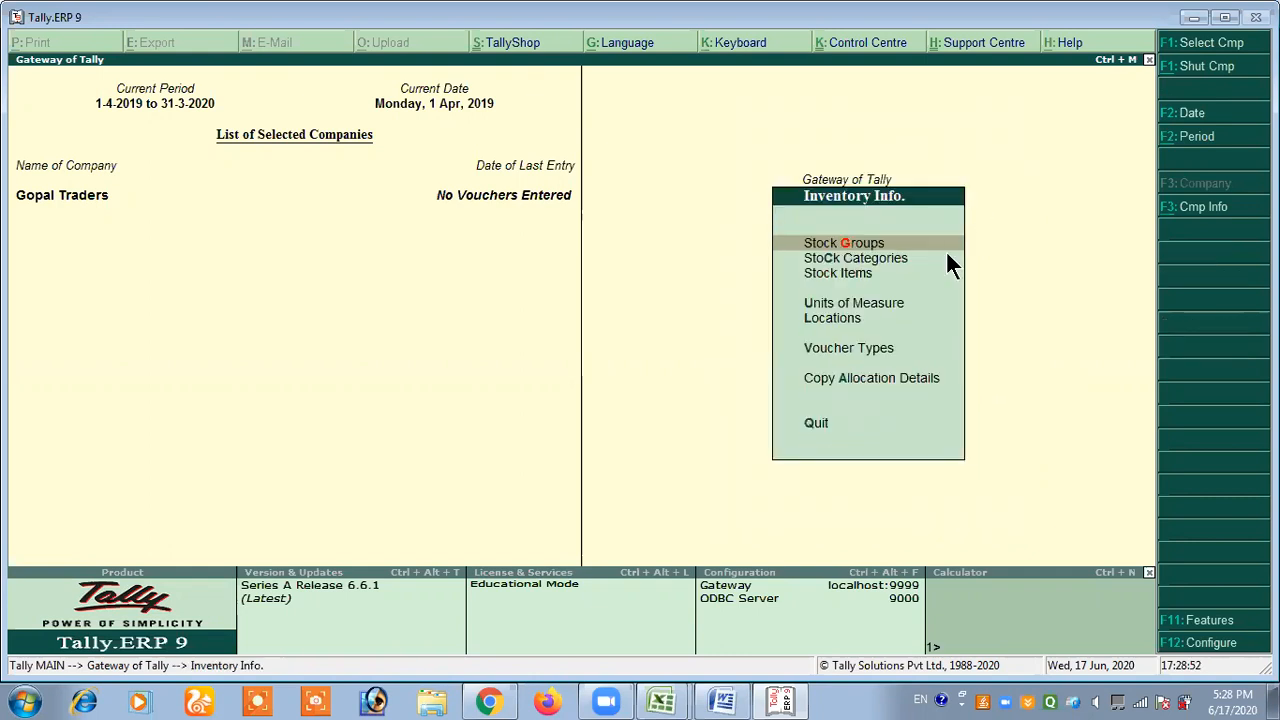
pyautogui.press('Return')
pyautogui.press('Return')
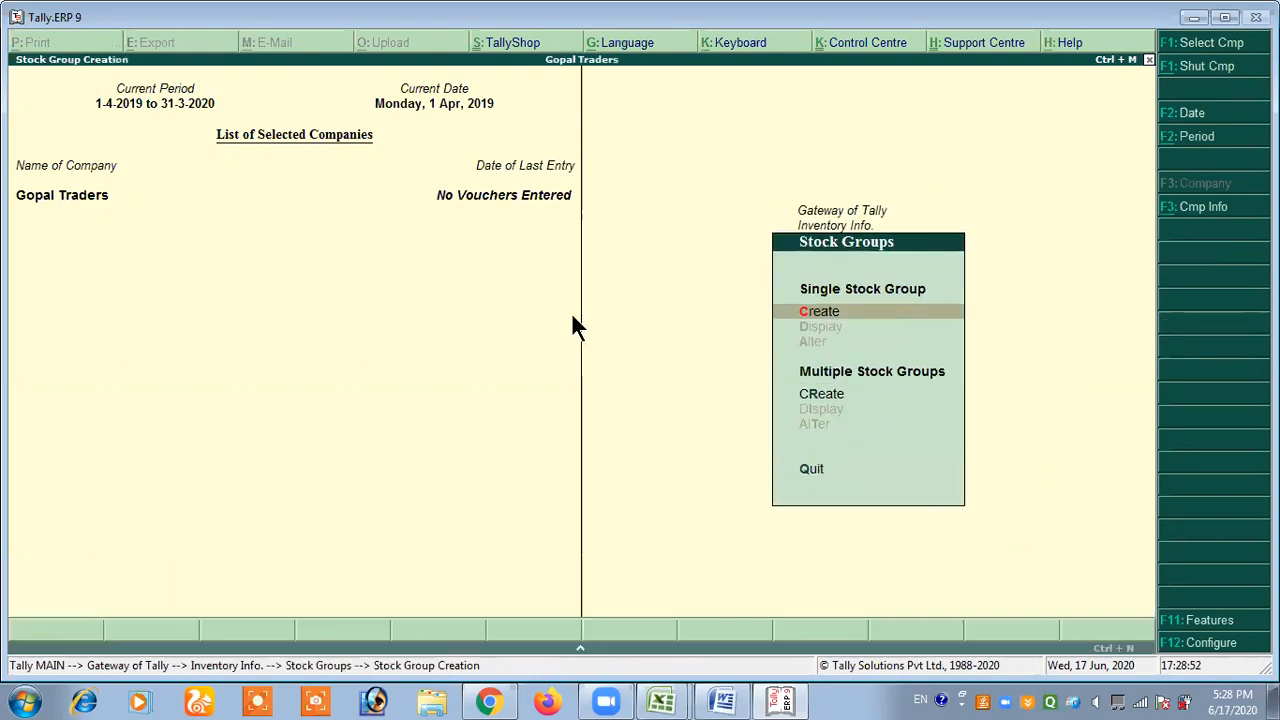
pyautogui.hotkey('alt', 'Tab')
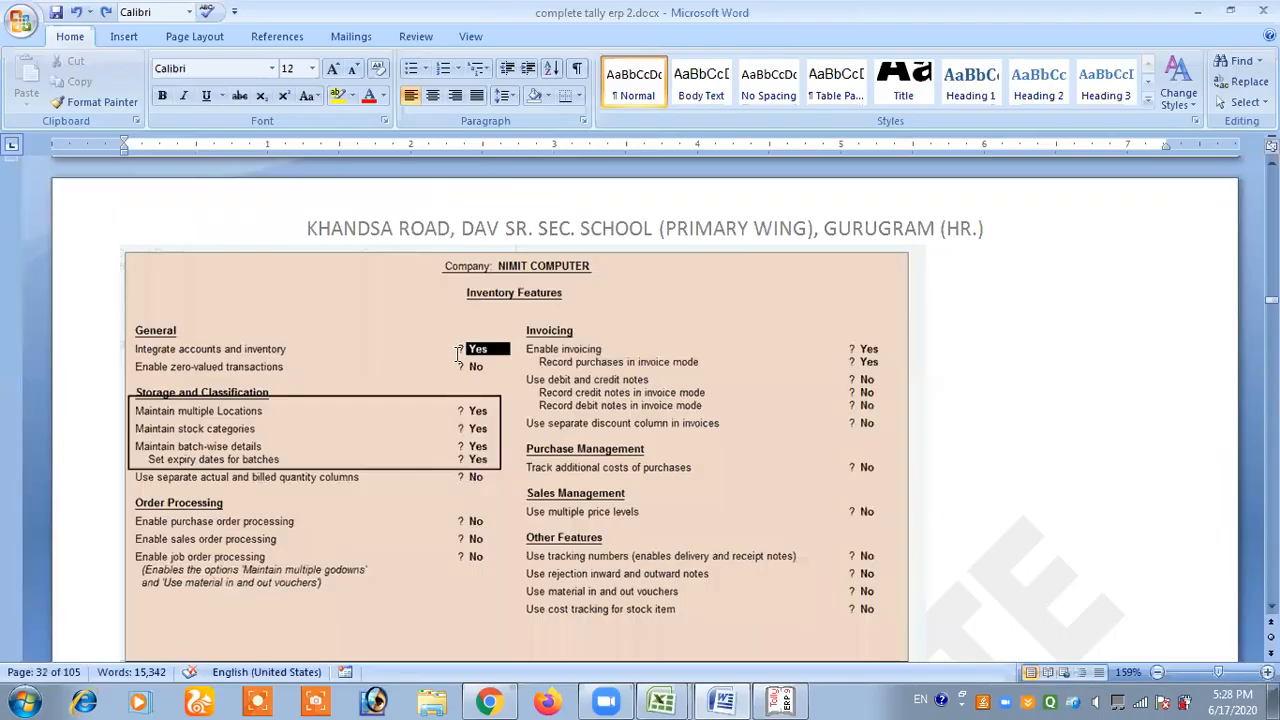
pyautogui.scroll(10, 457, 355)
pyautogui.scroll(4, 430, 357)
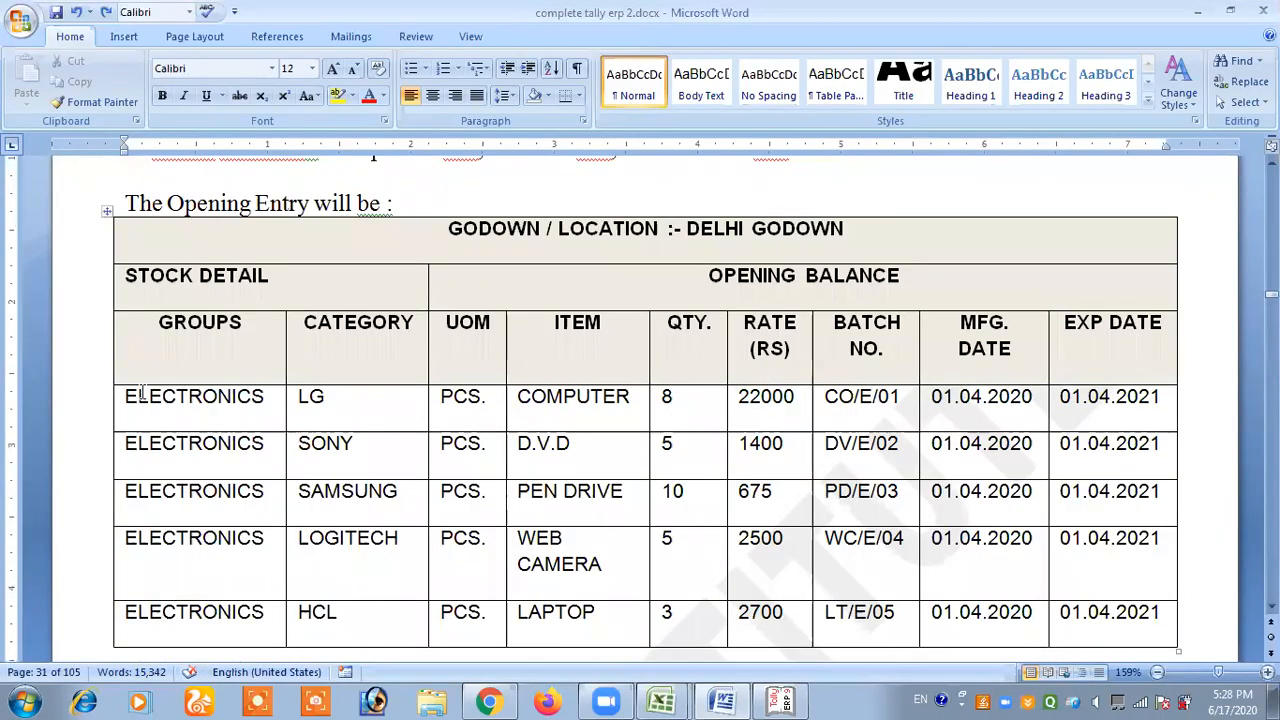
# Return to Tally.ERP 9 and create the stock group Electronics under Primary, without adding item quantities.
pyautogui.hotkey('alt', 'Tab')
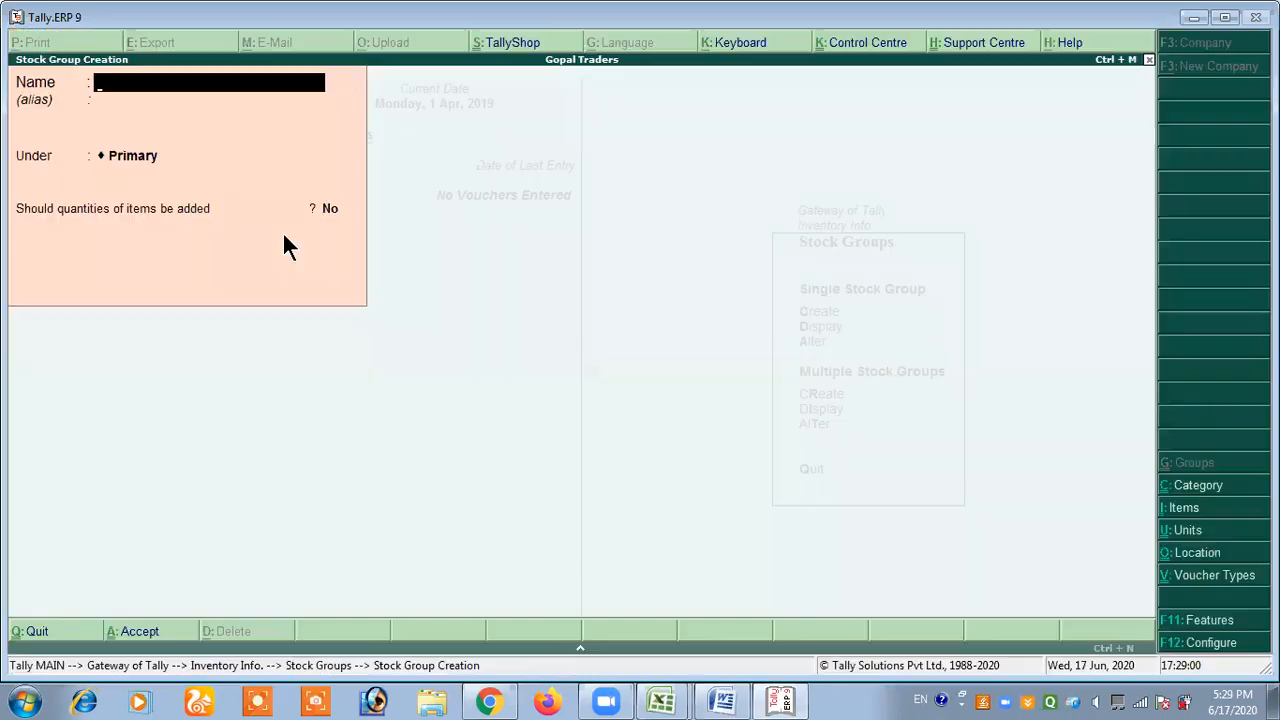
pyautogui.write('Electroni')
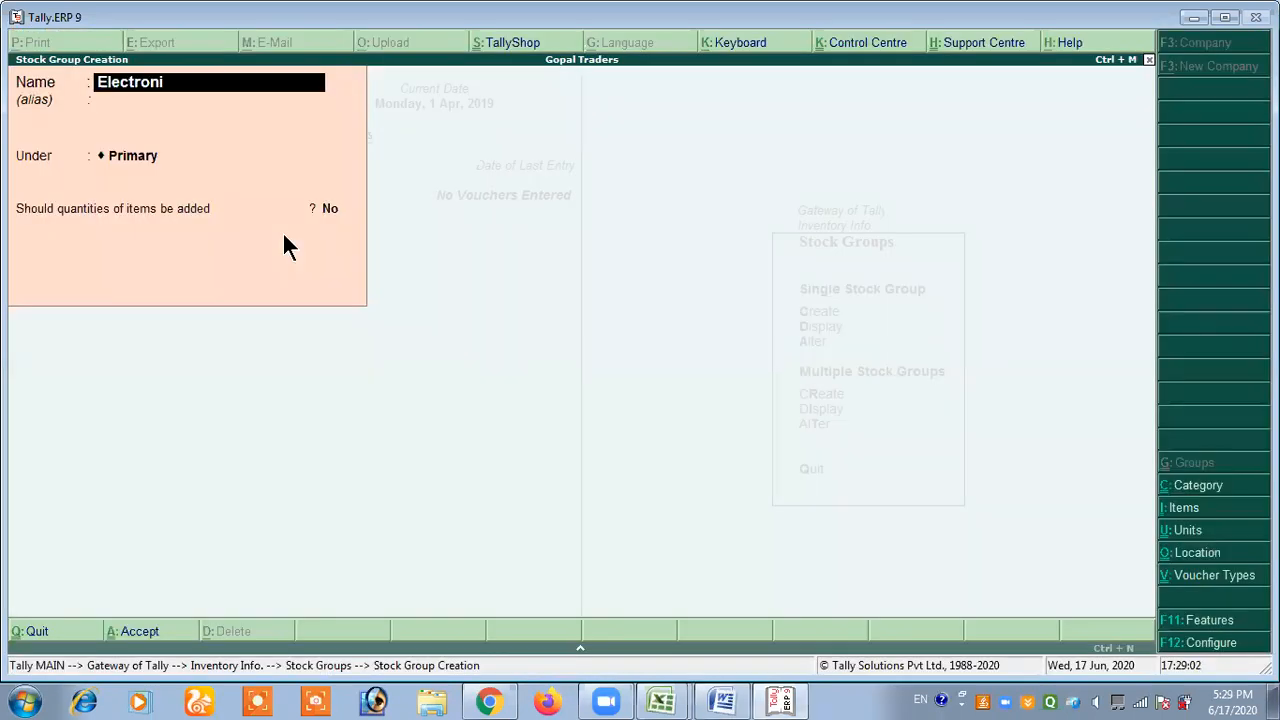
pyautogui.write('cs')
pyautogui.press('Return')
pyautogui.press('Return')
pyautogui.press('Return')
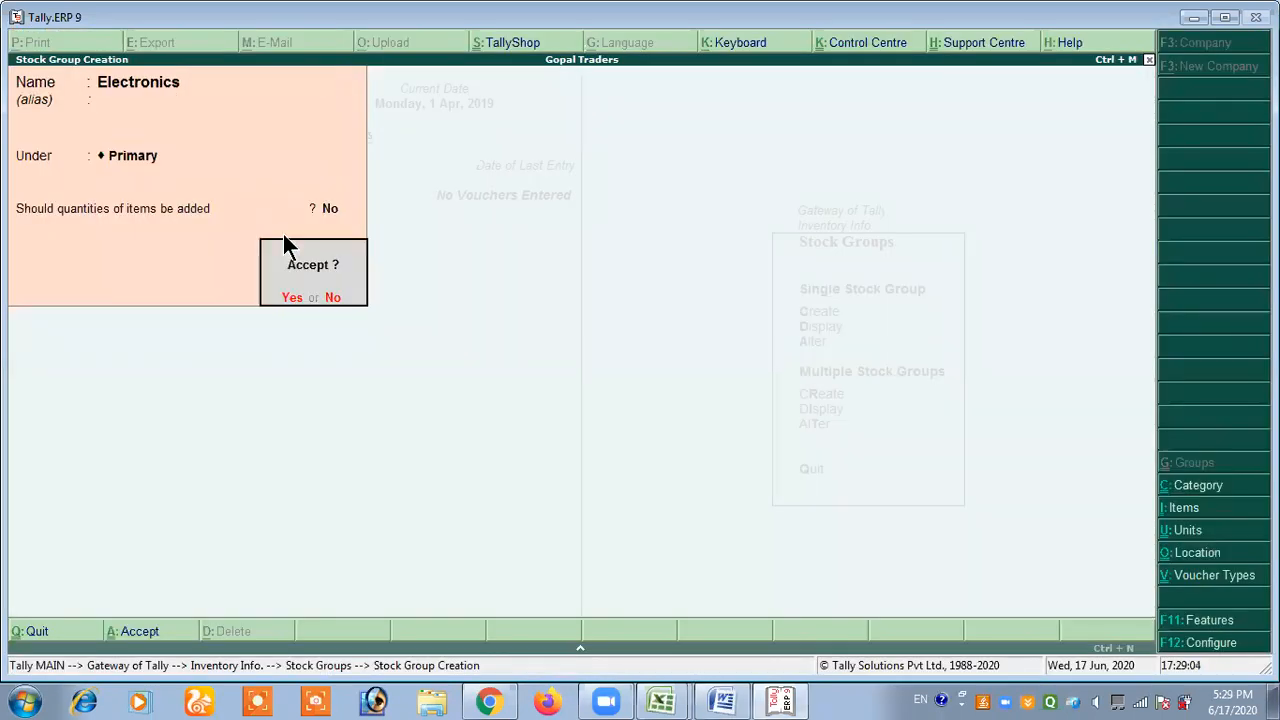
pyautogui.press('Return')
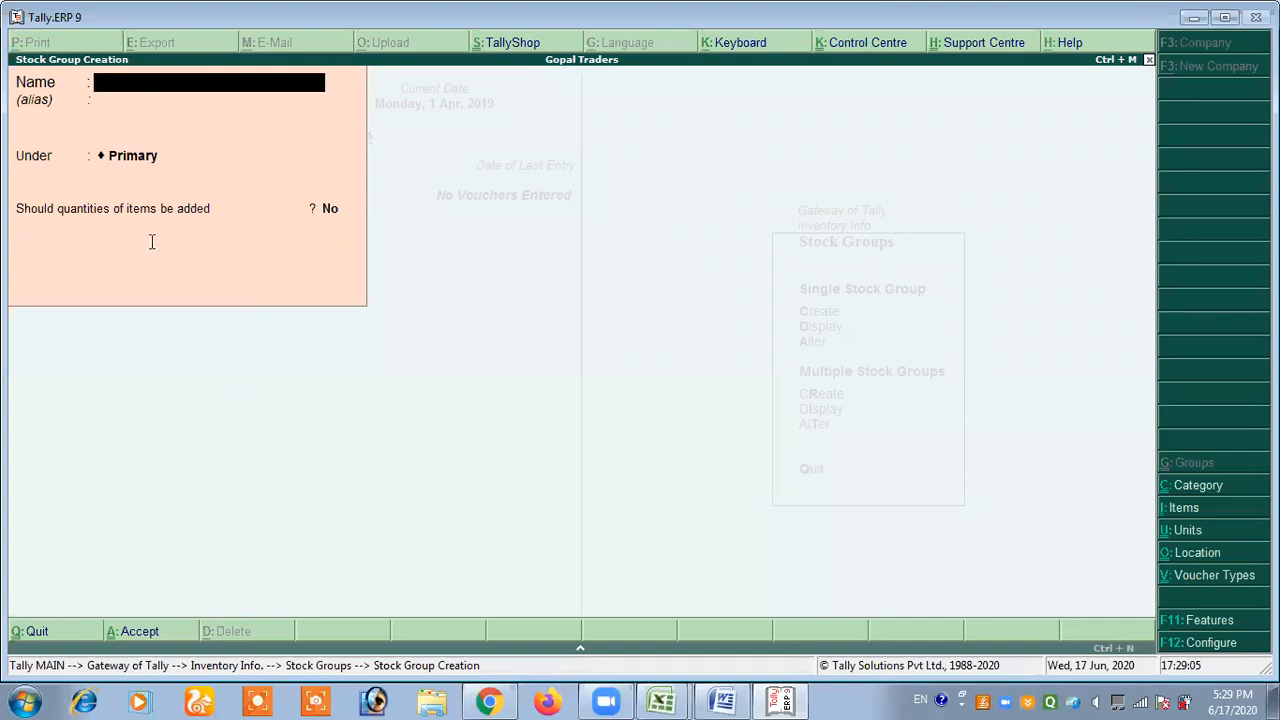
# Switch to Word and check the Groups columns of the Delhi Godown and Noida Godown tables for further groups.
pyautogui.hotkey('alt', 'Tab')
pyautogui.moveTo(160, 254); pyautogui.dragTo(215, 560)
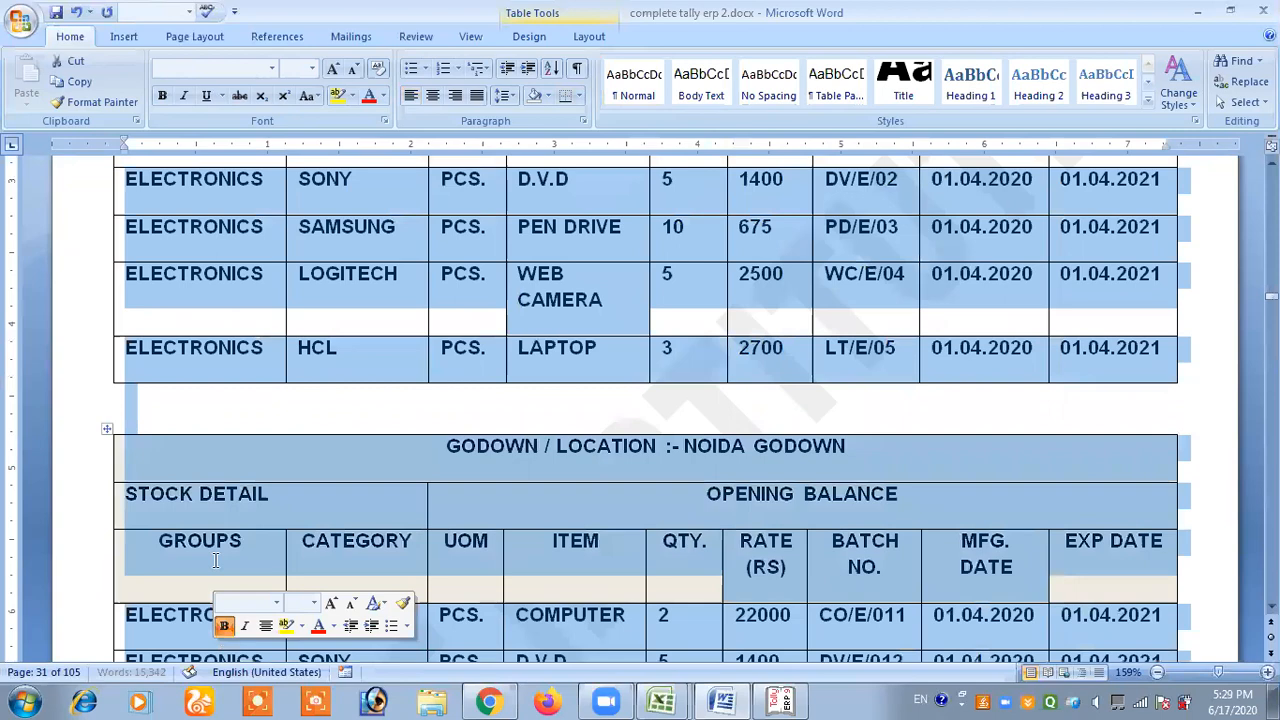
pyautogui.click(215, 560)
pyautogui.scroll(-2, 206, 467)
pyautogui.scroll(1, 240, 472)
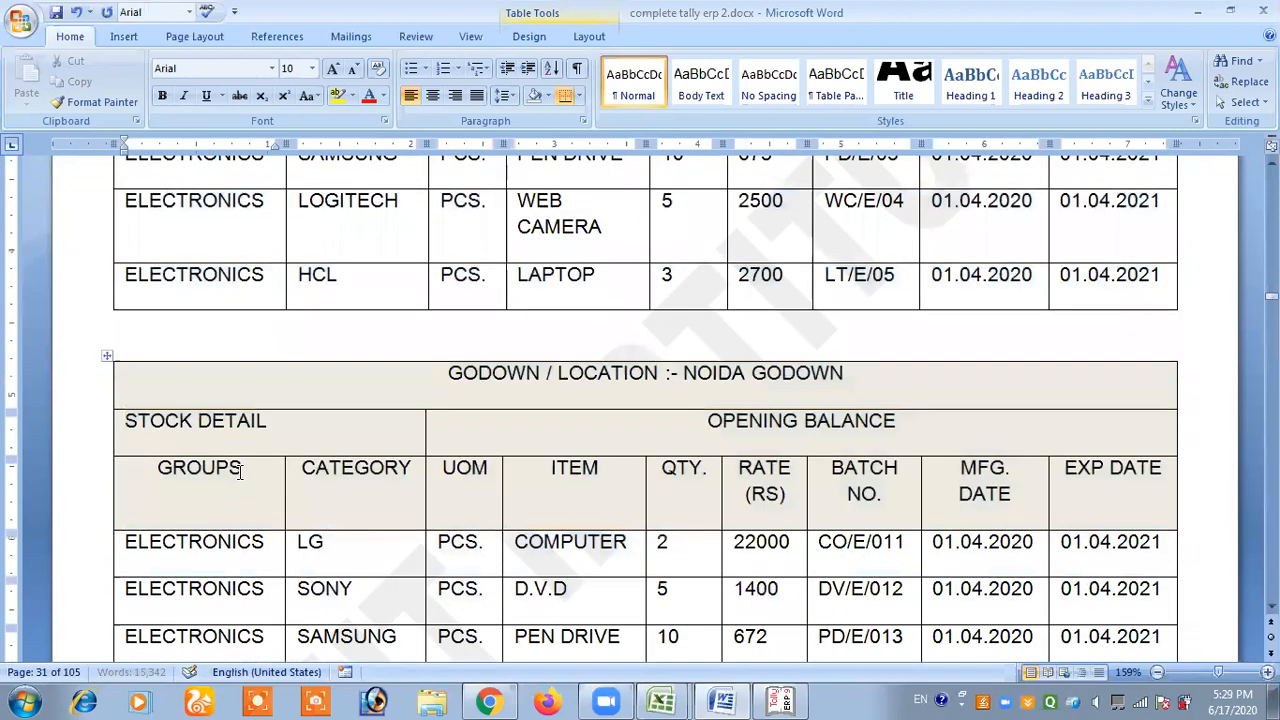
pyautogui.scroll(5, 240, 472)
# Switch back to Tally.ERP 9, quit stock group creation and open the Stock Categories options.
pyautogui.hotkey('alt', 'Tab')
pyautogui.press('Escape')
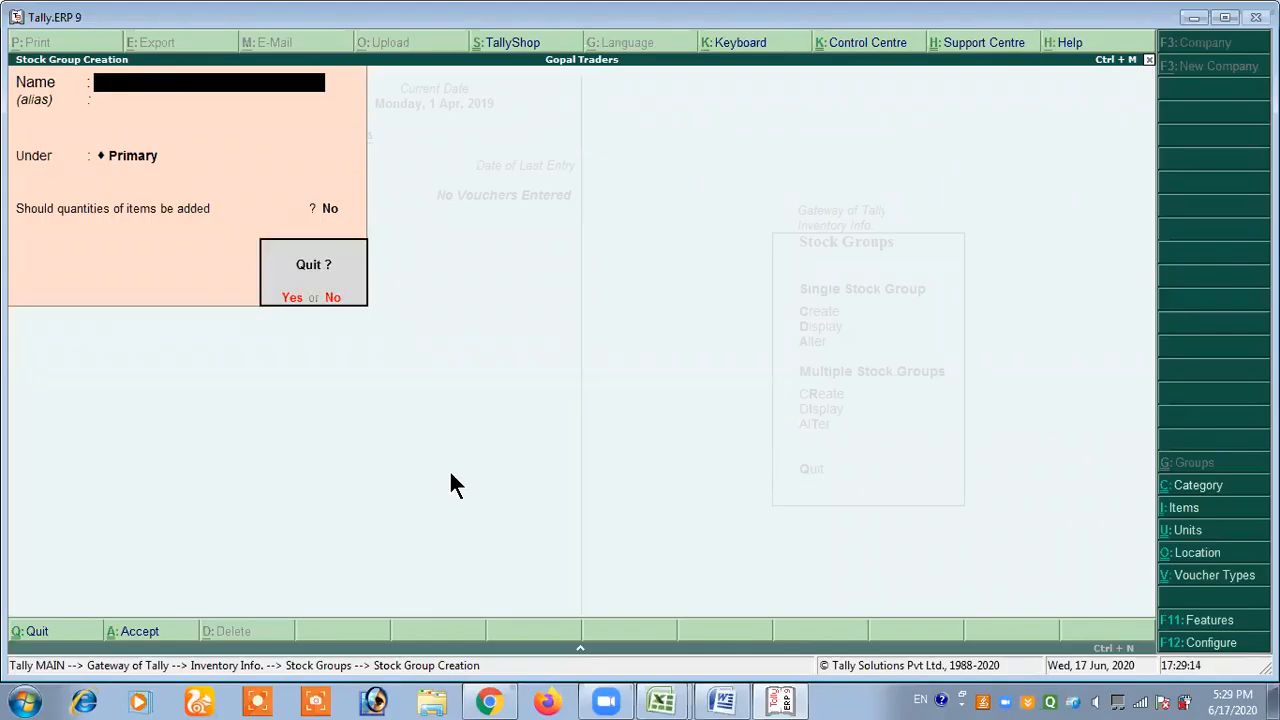
pyautogui.press('y')
pyautogui.press('Escape')
pyautogui.press('Down')
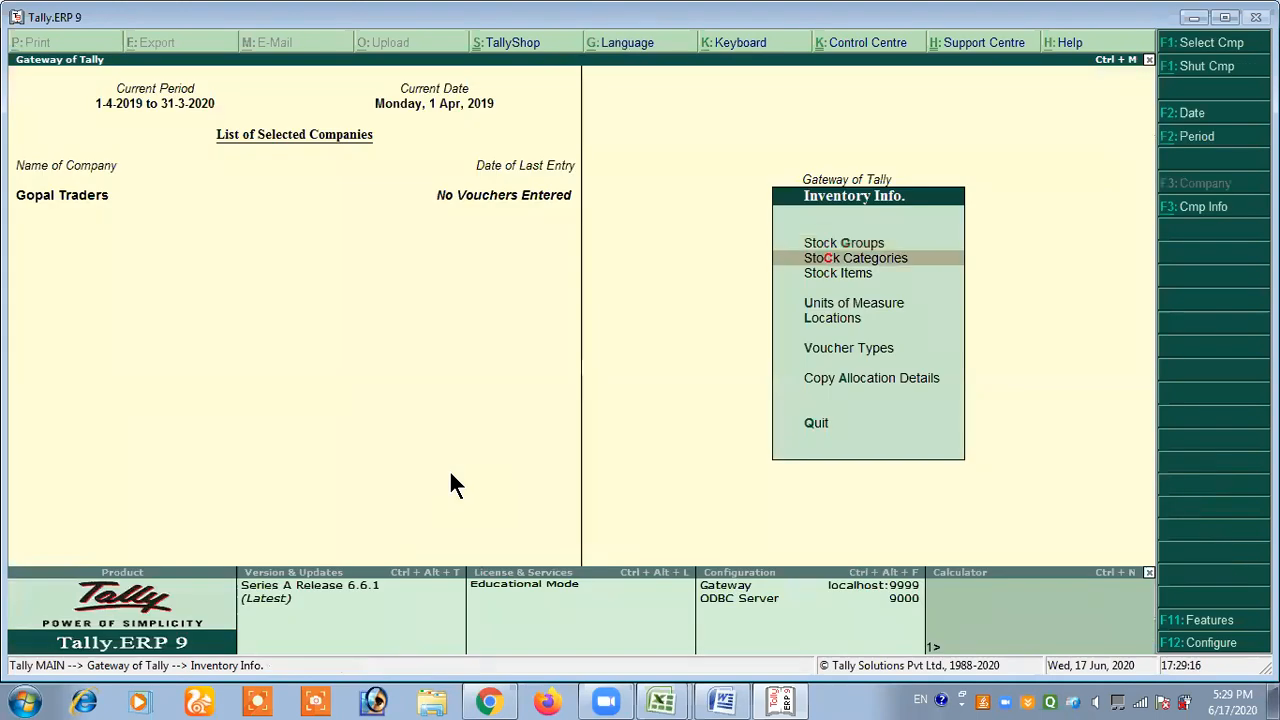
pyautogui.press('Return')
# Look up the first category in Word's Delhi Godown table and create the stock category Lg under Primary in Tally.ERP 9.
pyautogui.hotkey('alt', 'Tab')
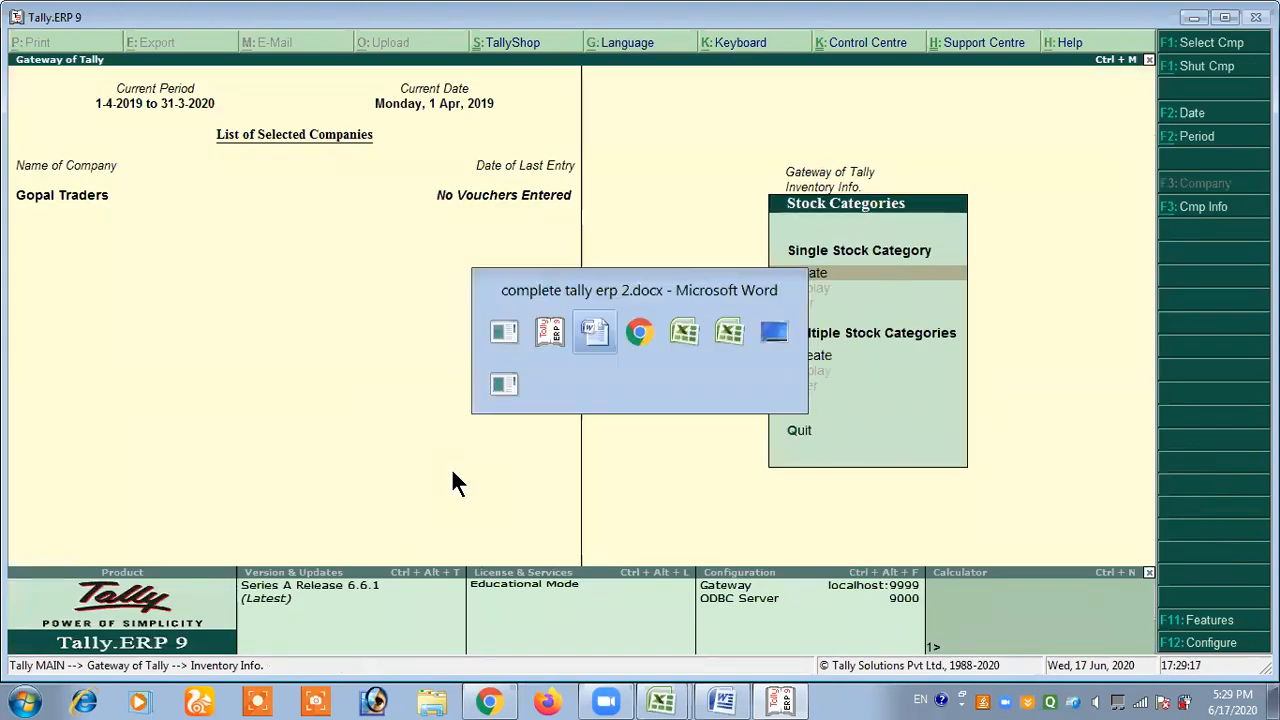
pyautogui.moveTo(339, 262); pyautogui.dragTo(292, 289)
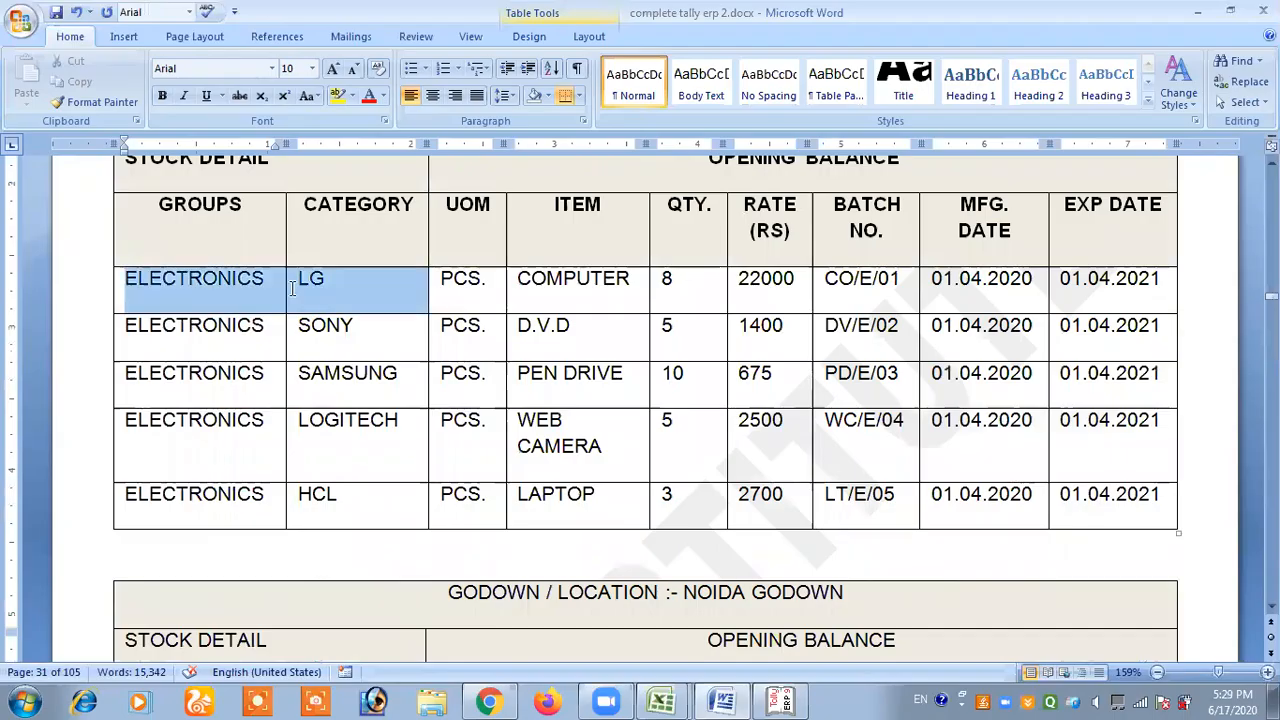
pyautogui.hotkey('alt', 'Tab')
pyautogui.write('Lg')
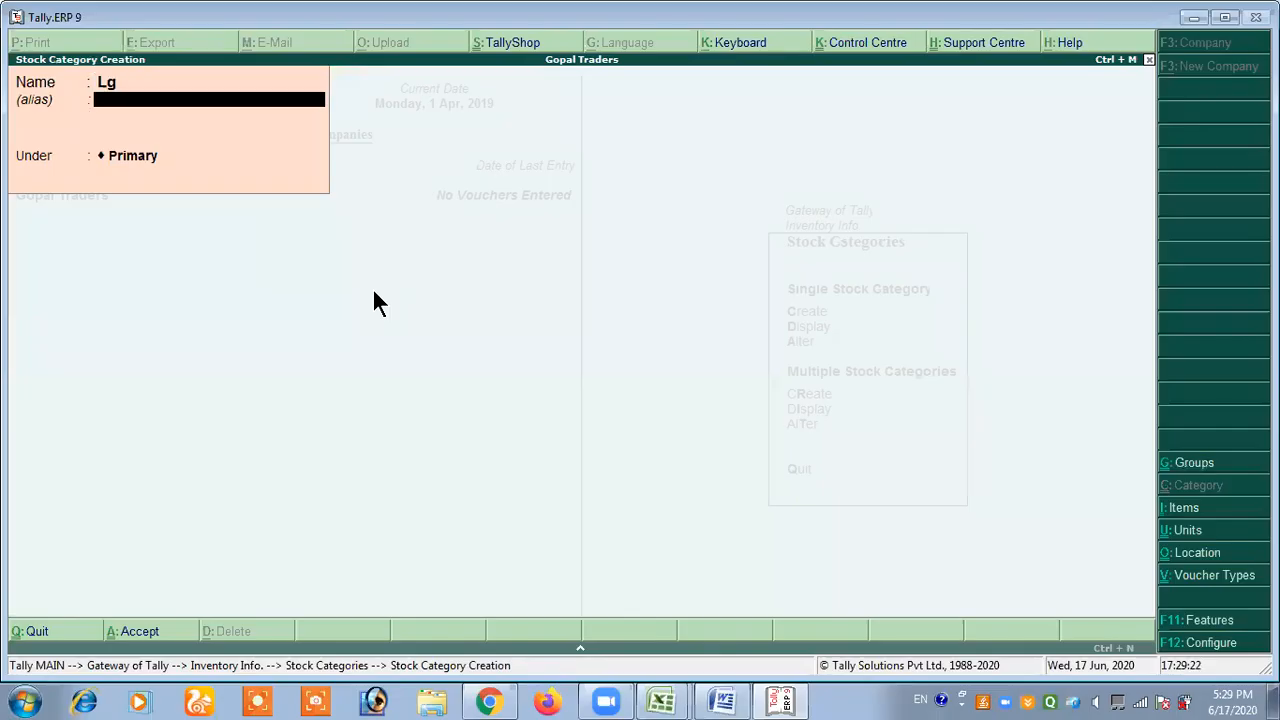
pyautogui.press('Return')
pyautogui.press('Return')
pyautogui.press('Return')
# Check the remaining categories in Word and create the stock category Sony in Tally.ERP 9.
pyautogui.hotkey('alt', 'Tab')
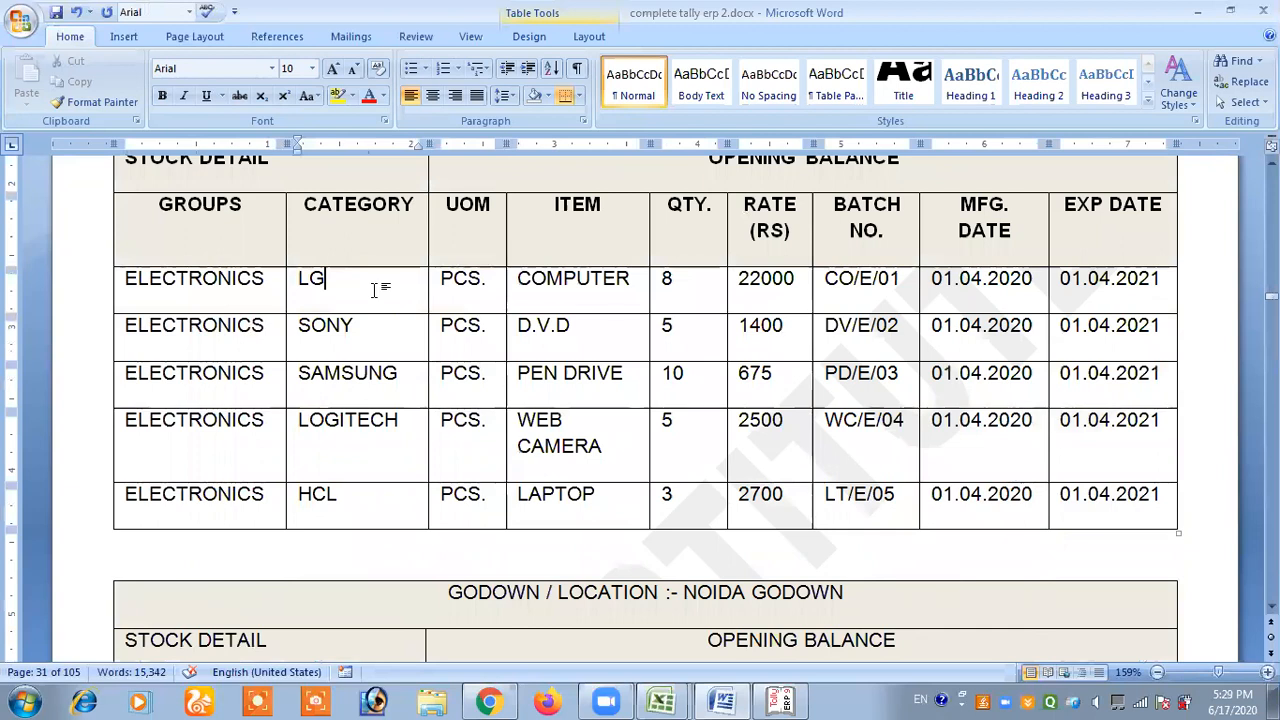
pyautogui.hotkey('alt', 'Tab')
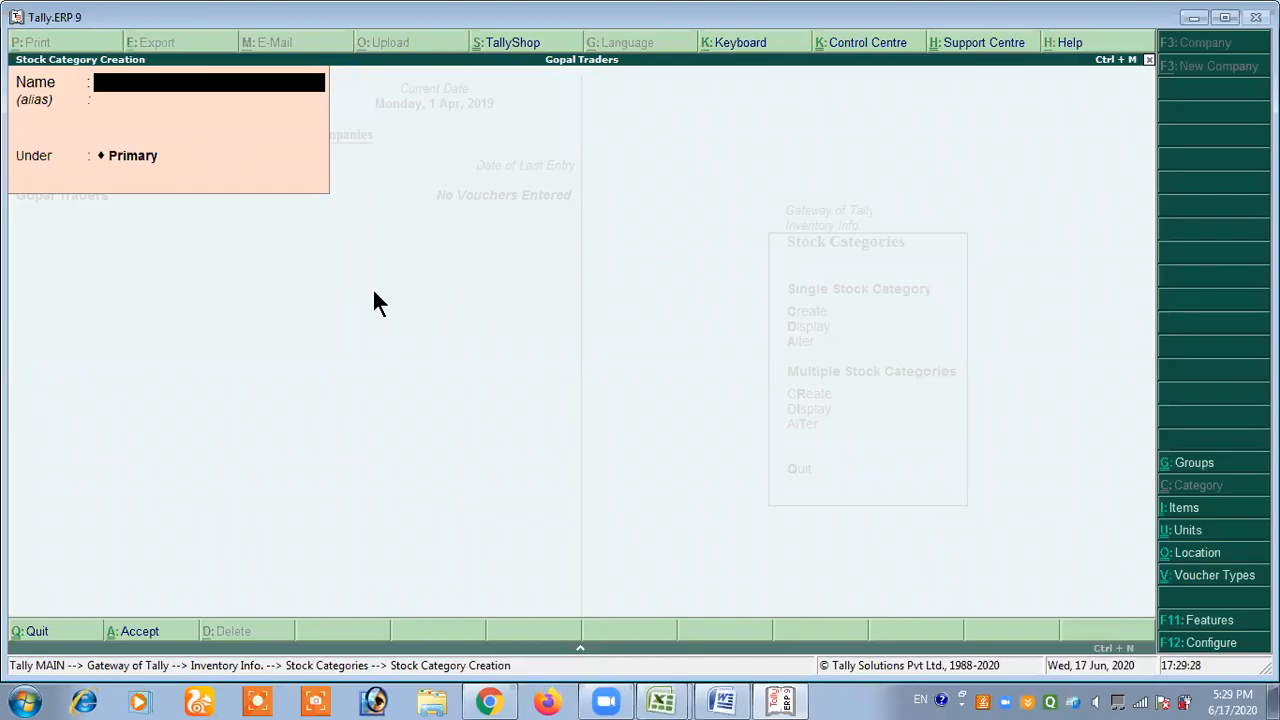
pyautogui.write('Sony')
pyautogui.press('Return')
pyautogui.hotkey('ctrl', 'a')
# Create the stock category Logitech under Primary.
pyautogui.write('Logitech')
pyautogui.press('BackSpace')
pyautogui.press('BackSpace')
pyautogui.press('BackSpace')
pyautogui.press('BackSpace')
pyautogui.press('BackSpace')
pyautogui.press('BackSpace')
pyautogui.press('BackSpace')
pyautogui.write('ogitech')
pyautogui.hotkey('ctrl', 'a')
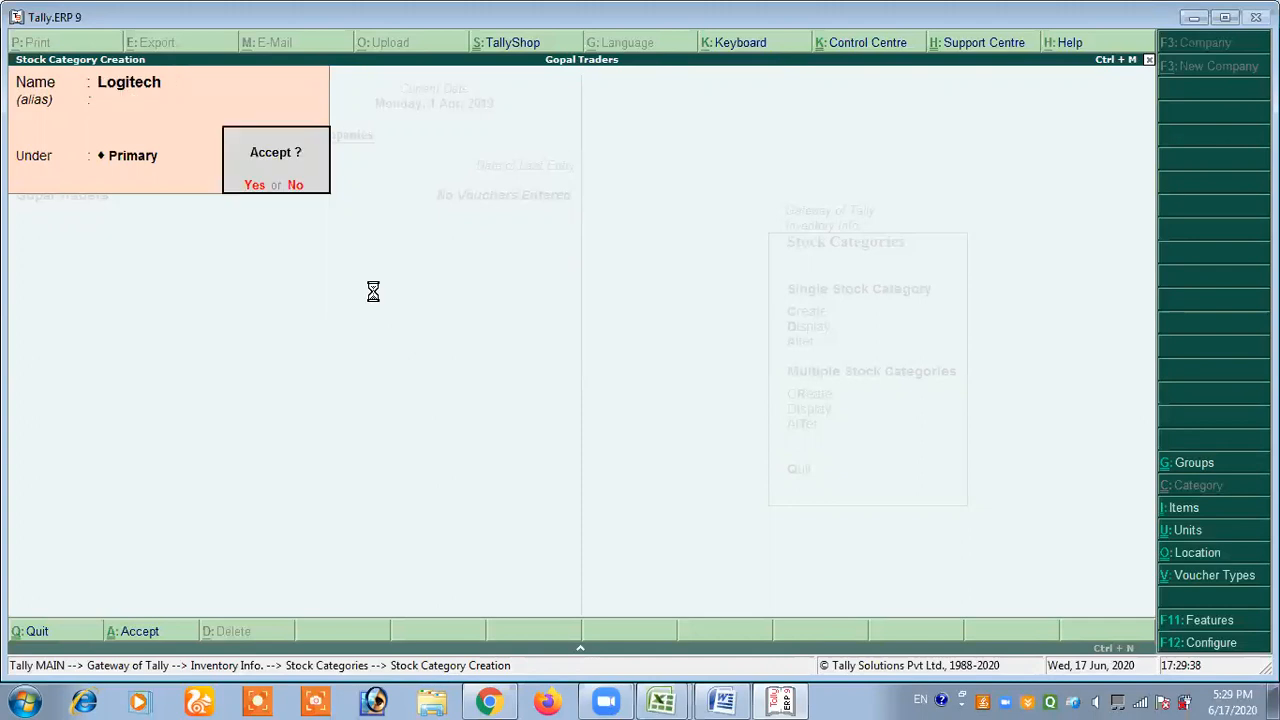
pyautogui.press('Return')
# Create the stock category Hcl under Primary.
pyautogui.write('Hcl')
pyautogui.press('Return')
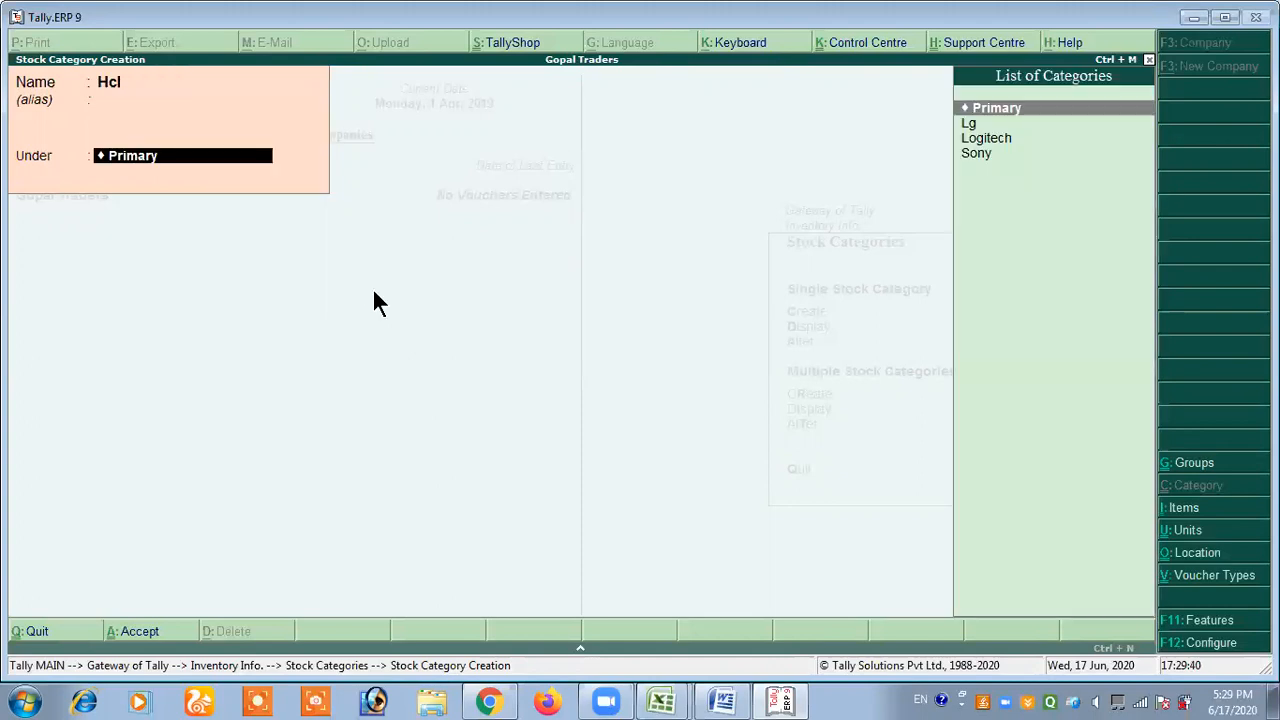
pyautogui.press('Return')
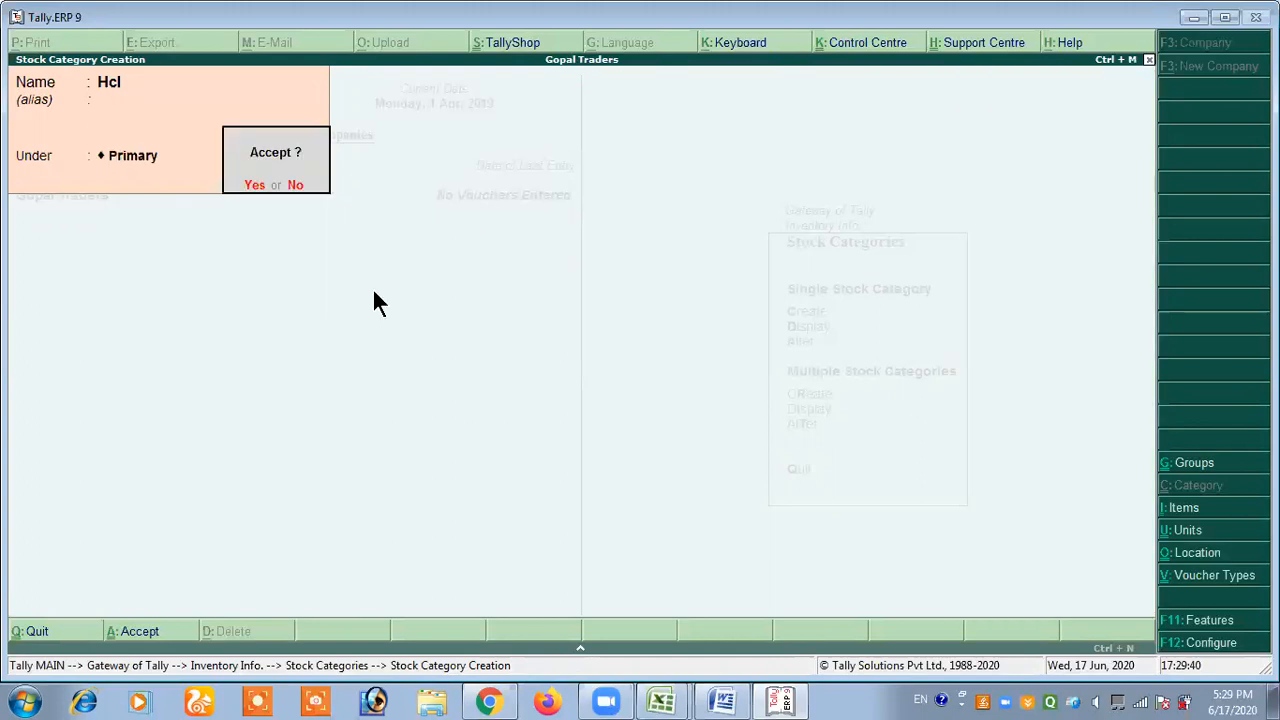
pyautogui.press('Return')
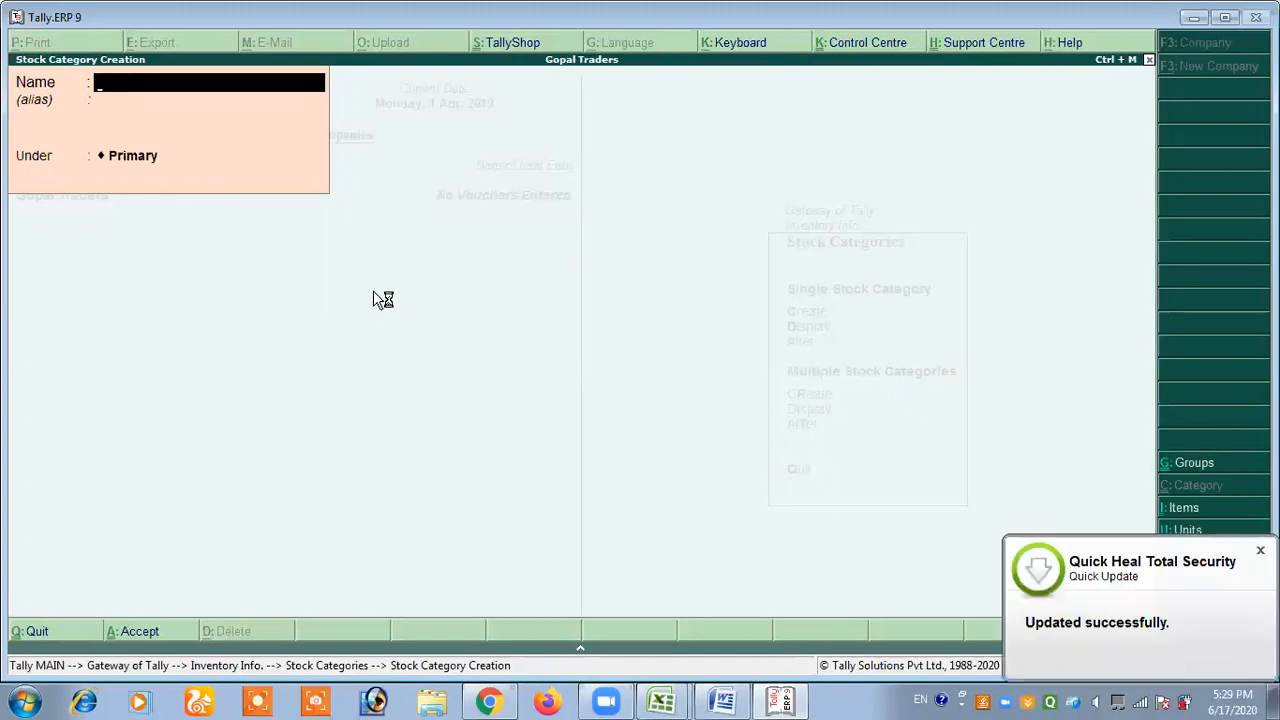
# Quit category creation and review the existing stock categories in the alteration list for any missing one.
pyautogui.press('Escape')
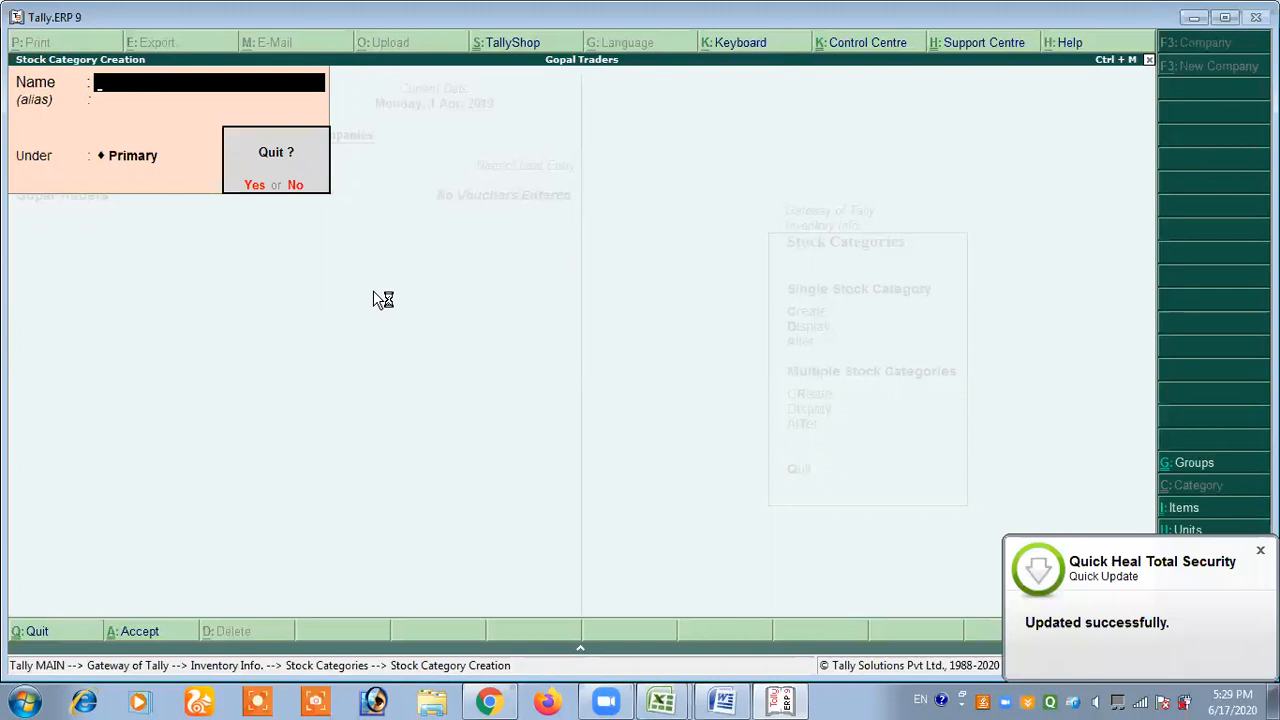
pyautogui.press('Return')
pyautogui.press('Down')
pyautogui.press('Down')
pyautogui.press('Return')
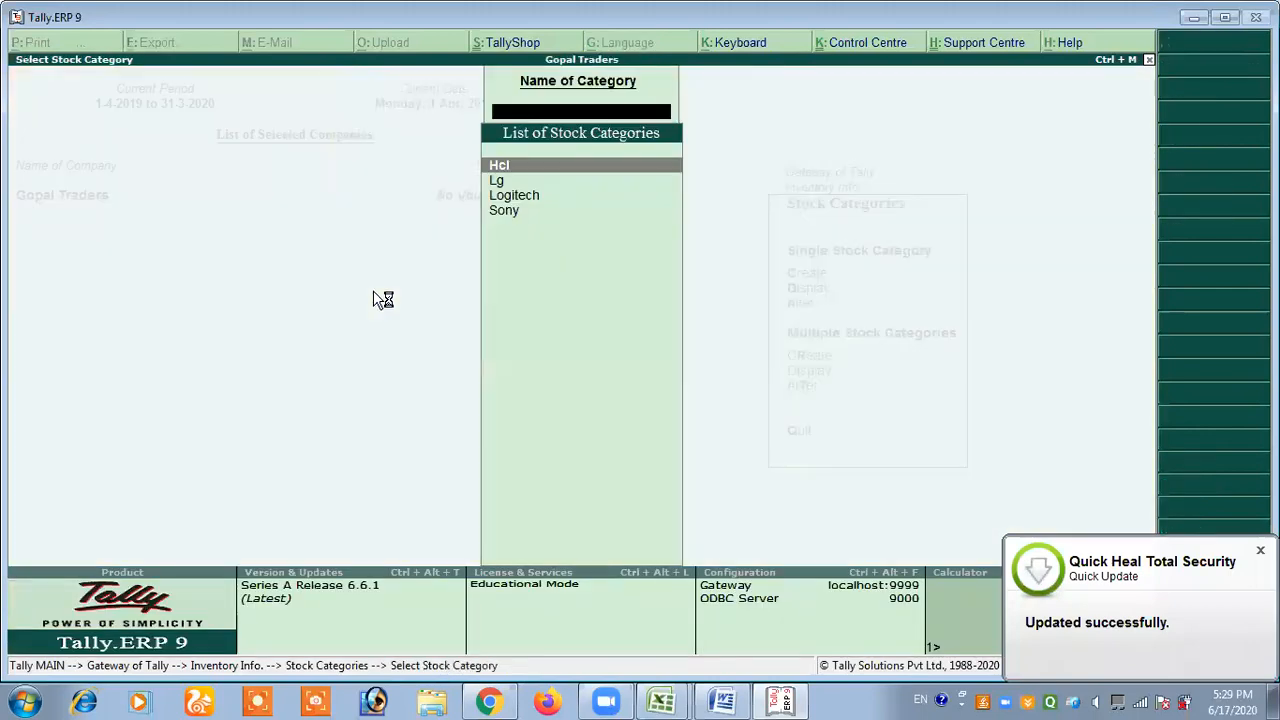
pyautogui.press('Down')
pyautogui.press('Down')
pyautogui.press('Escape')
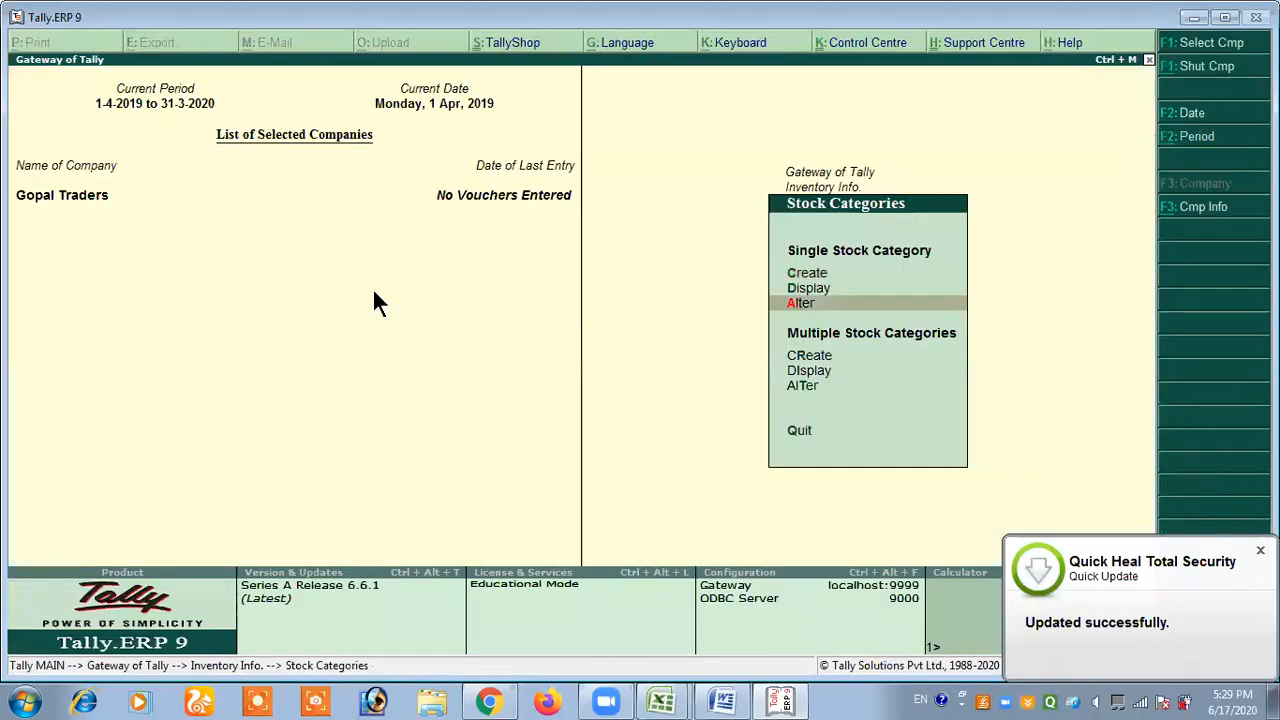
# Create the missing stock category Samsung under Primary.
pyautogui.press('Up')
pyautogui.press('Up')
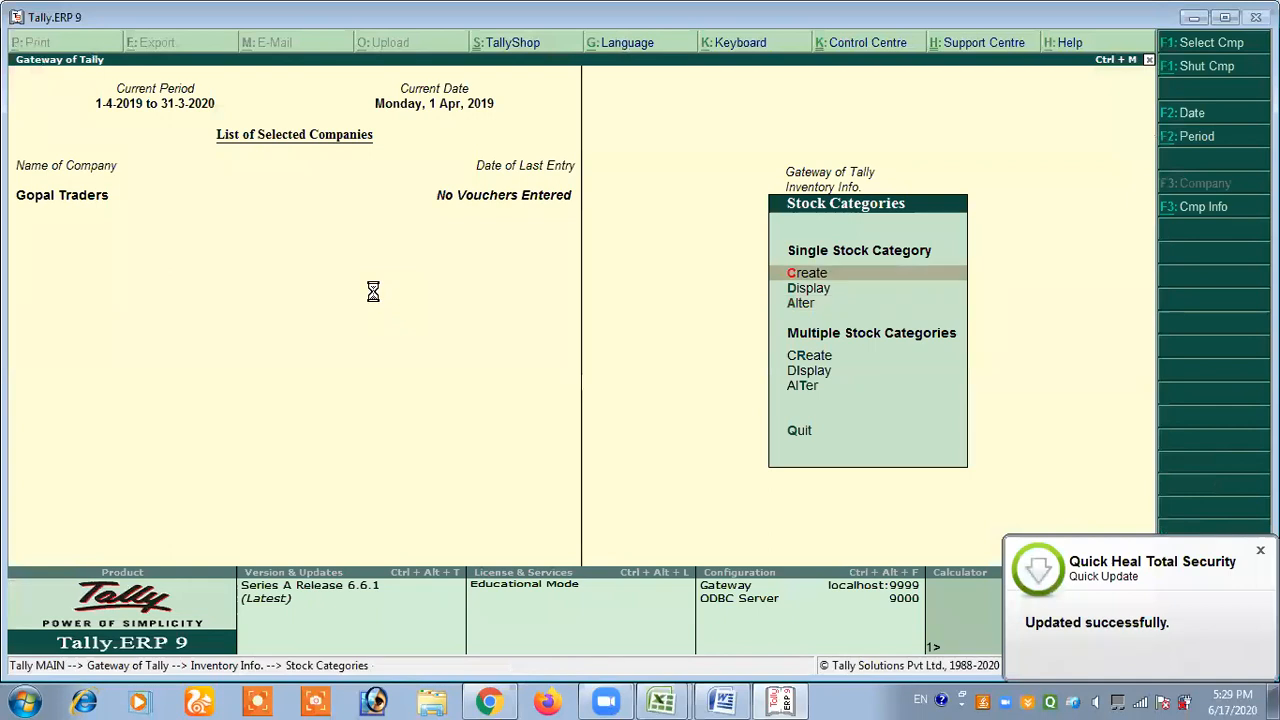
pyautogui.press('Return')
pyautogui.write('Samsung')
pyautogui.press('Return')
pyautogui.press('Return')
pyautogui.press('Return')
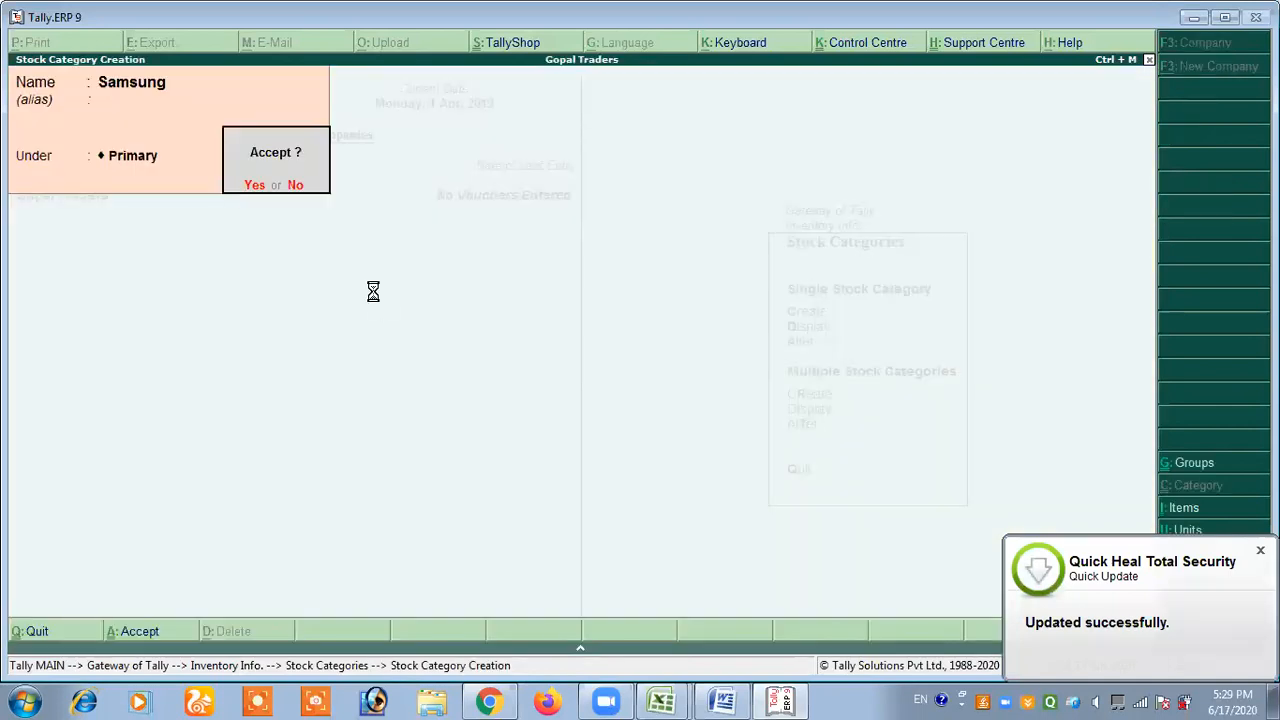
# Save the Samsung stock category and leave stock category creation.
pyautogui.press('Return')
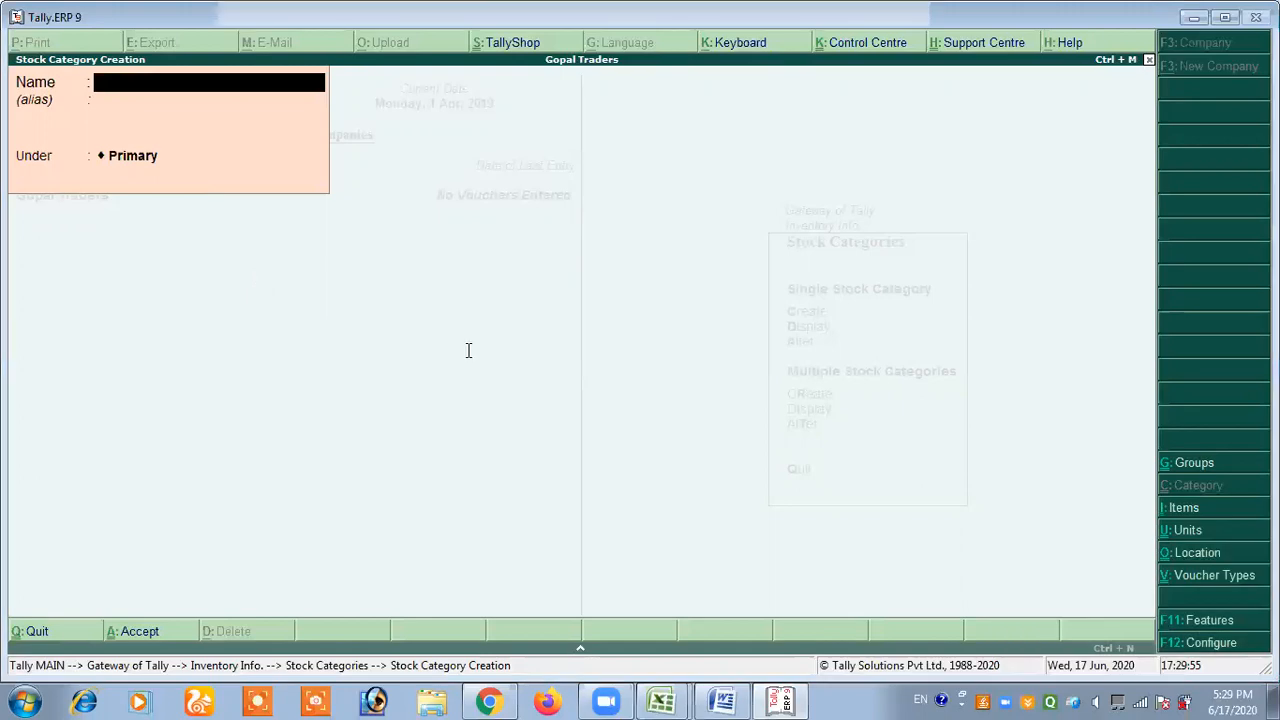
pyautogui.hotkey('alt', 'Tab')
pyautogui.hotkey('alt', 'Tab')
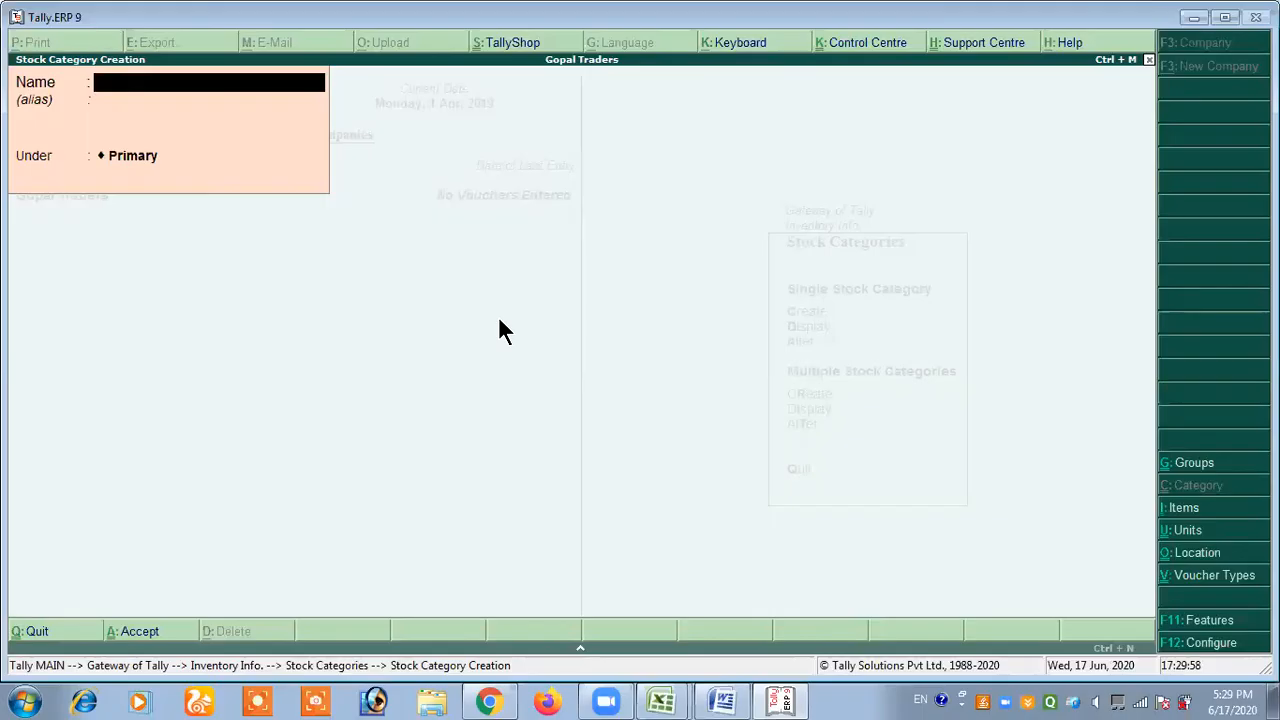
pyautogui.press('Escape')
pyautogui.press('Escape')
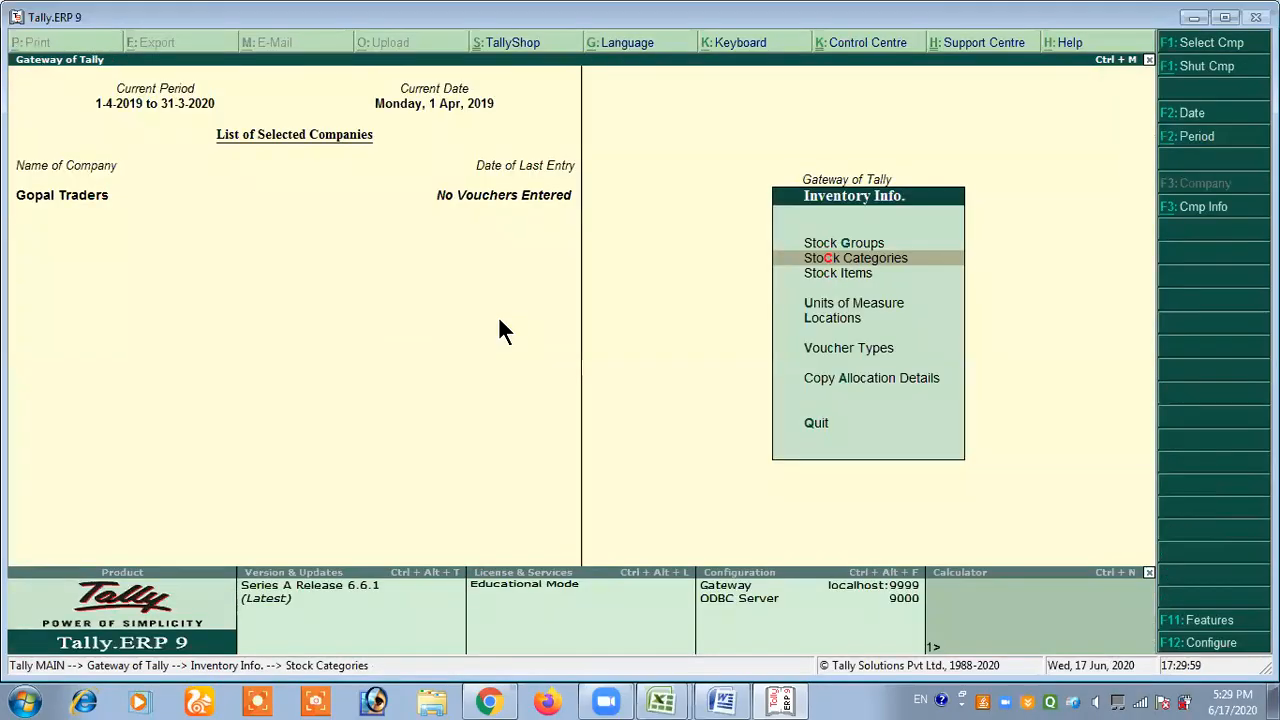
# Create a simple unit of measure with the symbol pcs and the formal name Pieces.
pyautogui.press('Down')
pyautogui.press('Down')
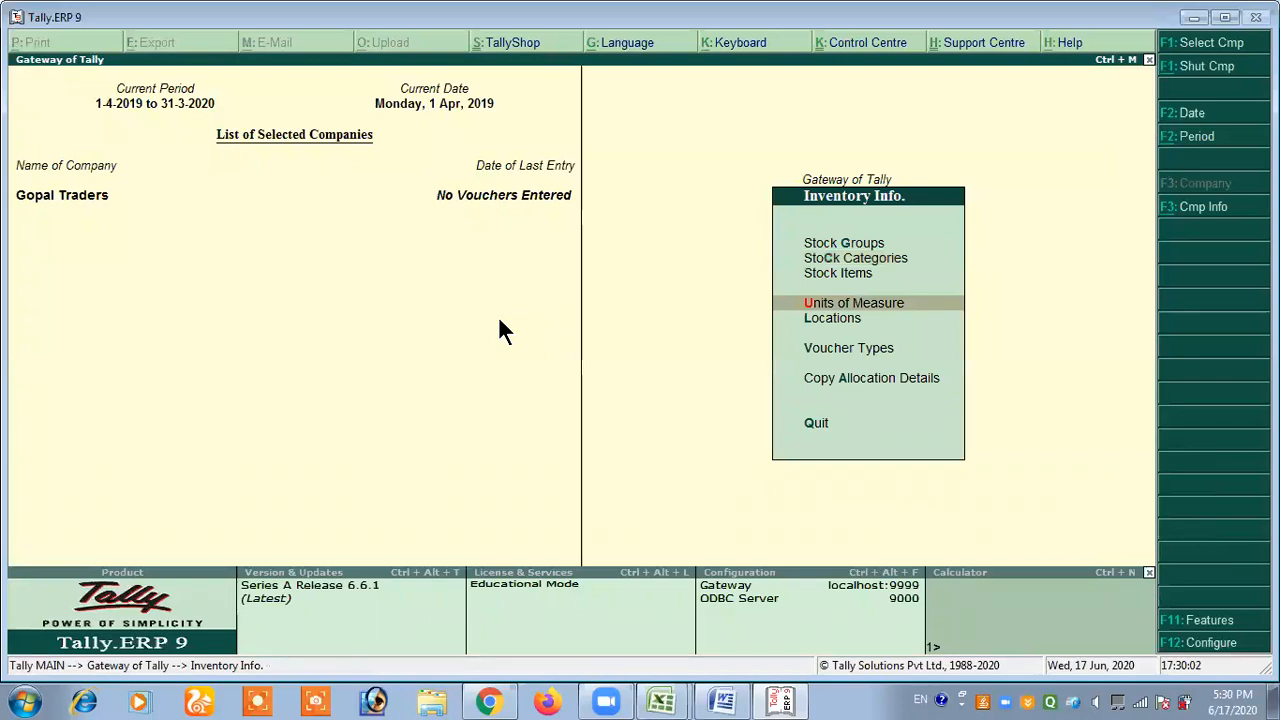
pyautogui.press('Return')
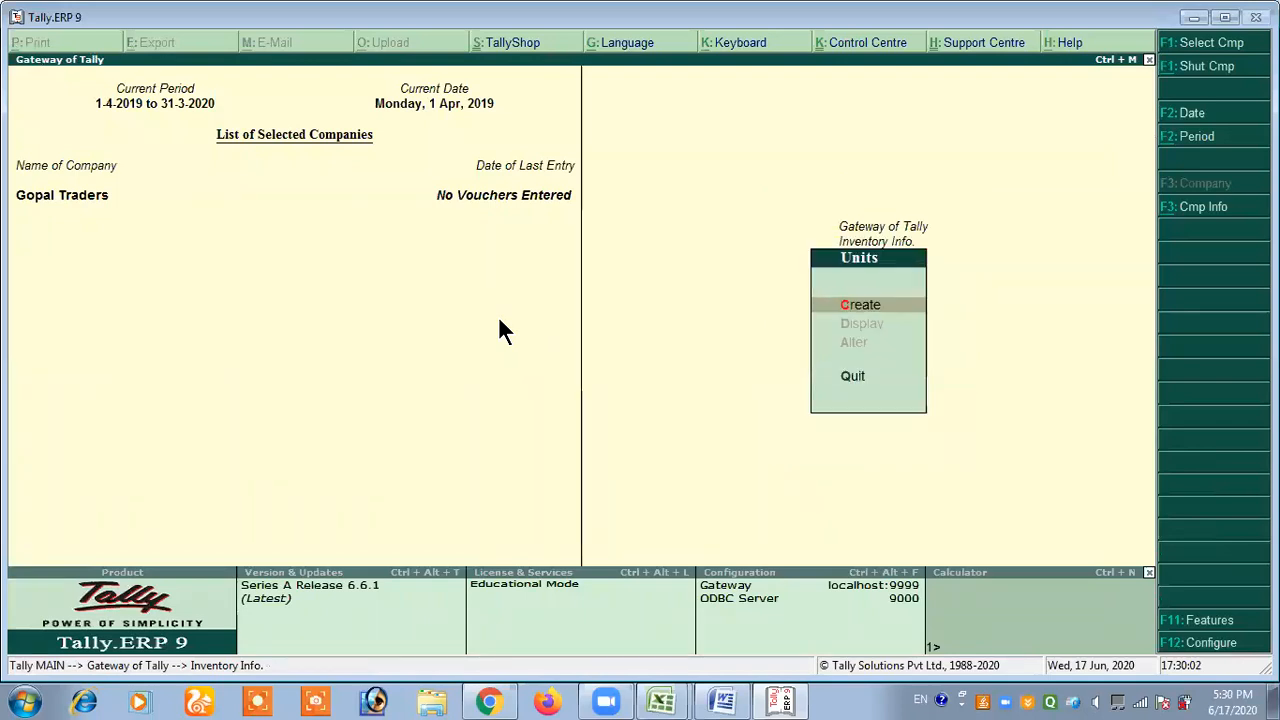
pyautogui.press('Return')
pyautogui.write('pcs')
pyautogui.press('Return')
pyautogui.write('P')
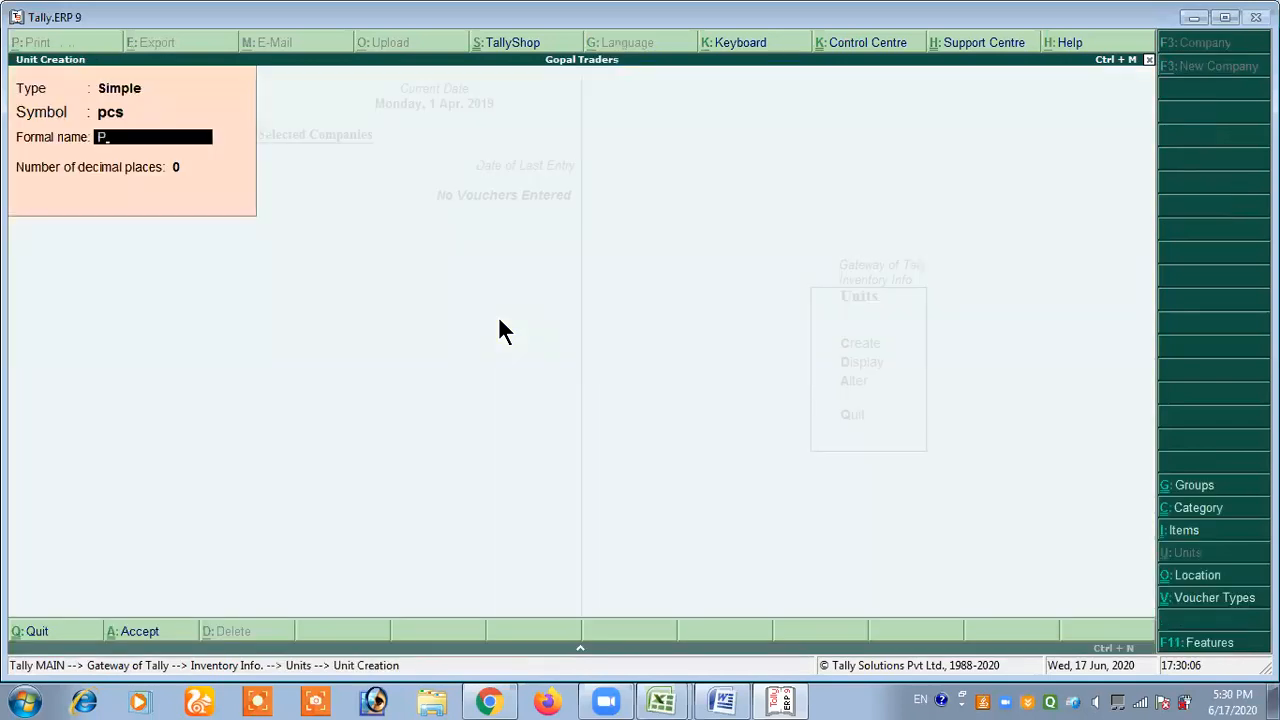
pyautogui.write('ieces')
pyautogui.press('Return')
pyautogui.press('Return')
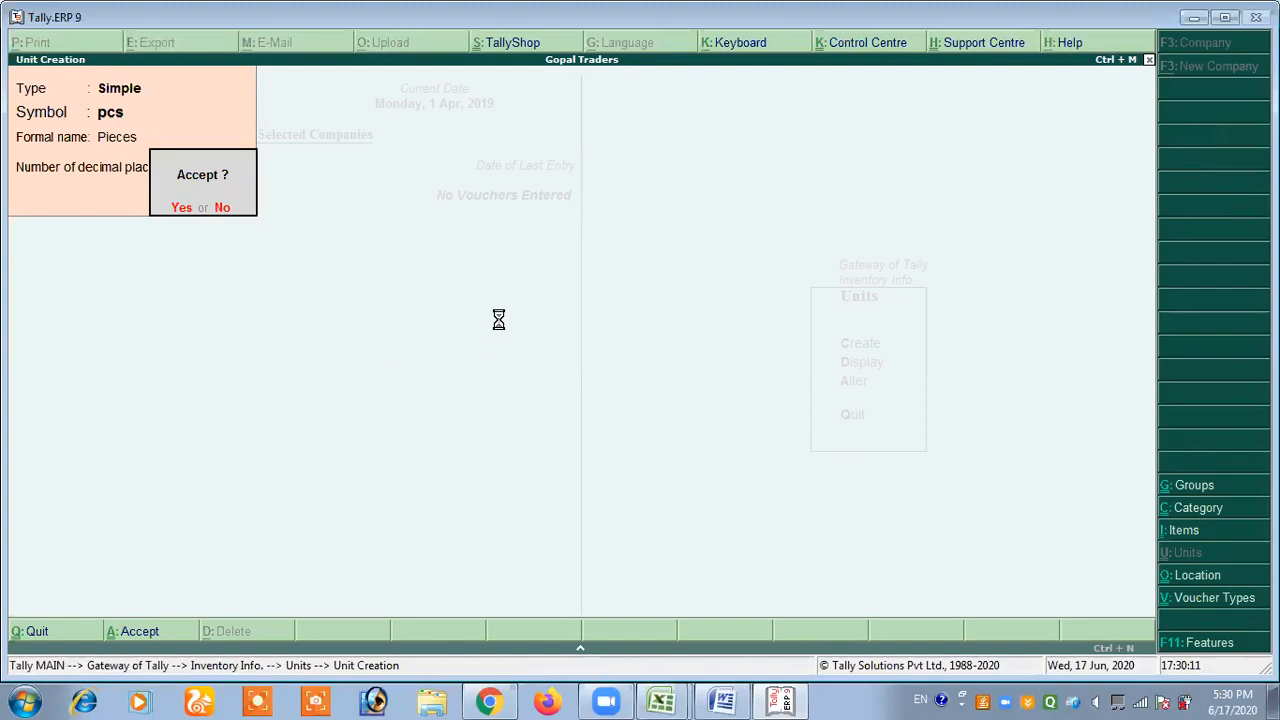
pyautogui.press('Return')
pyautogui.press('Escape')
pyautogui.press('Return')
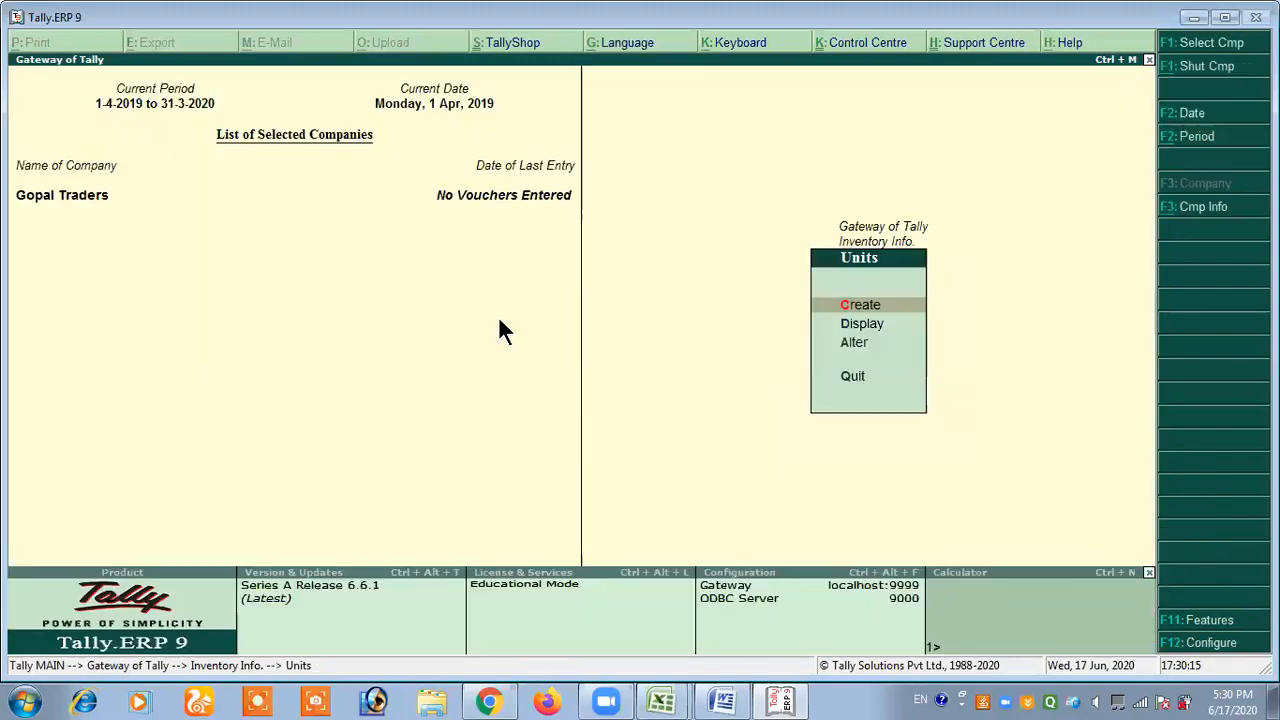
pyautogui.press('Escape')
# Create the location Delhi under Primary, with both third-party stock options kept at No.
pyautogui.press('Down')
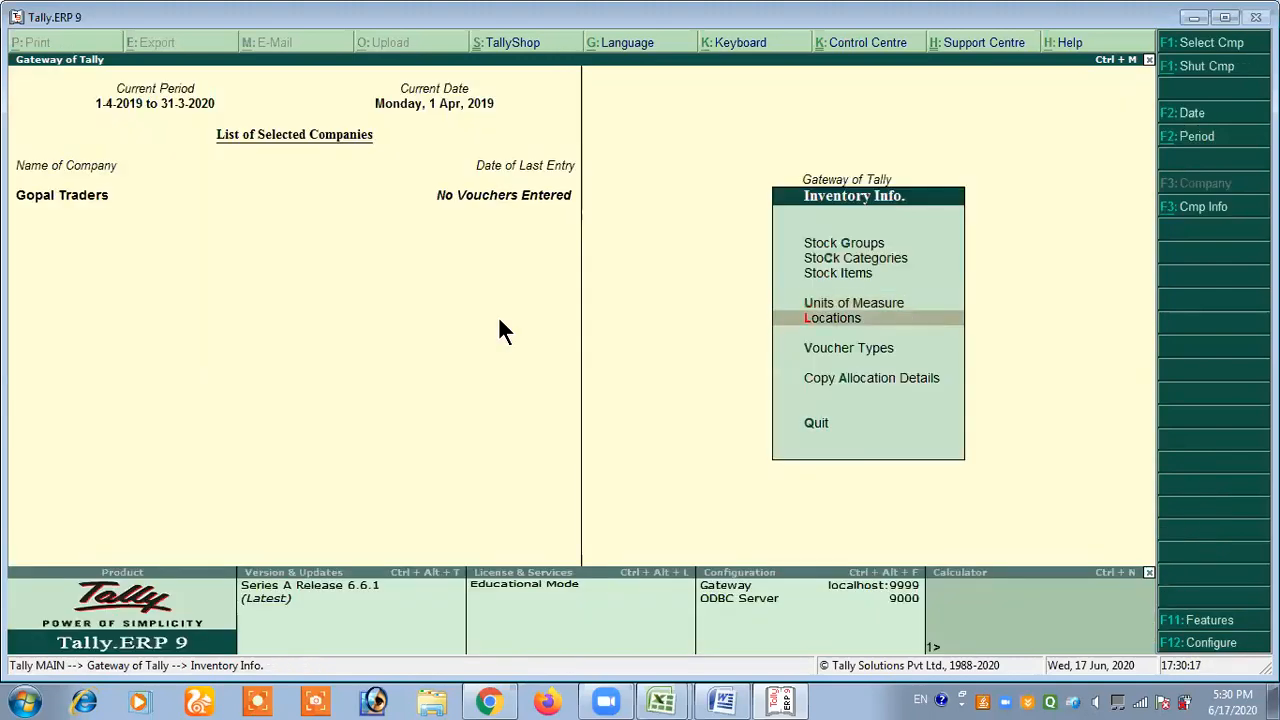
pyautogui.press('Return')
pyautogui.press('Return')
pyautogui.write('Delhi')
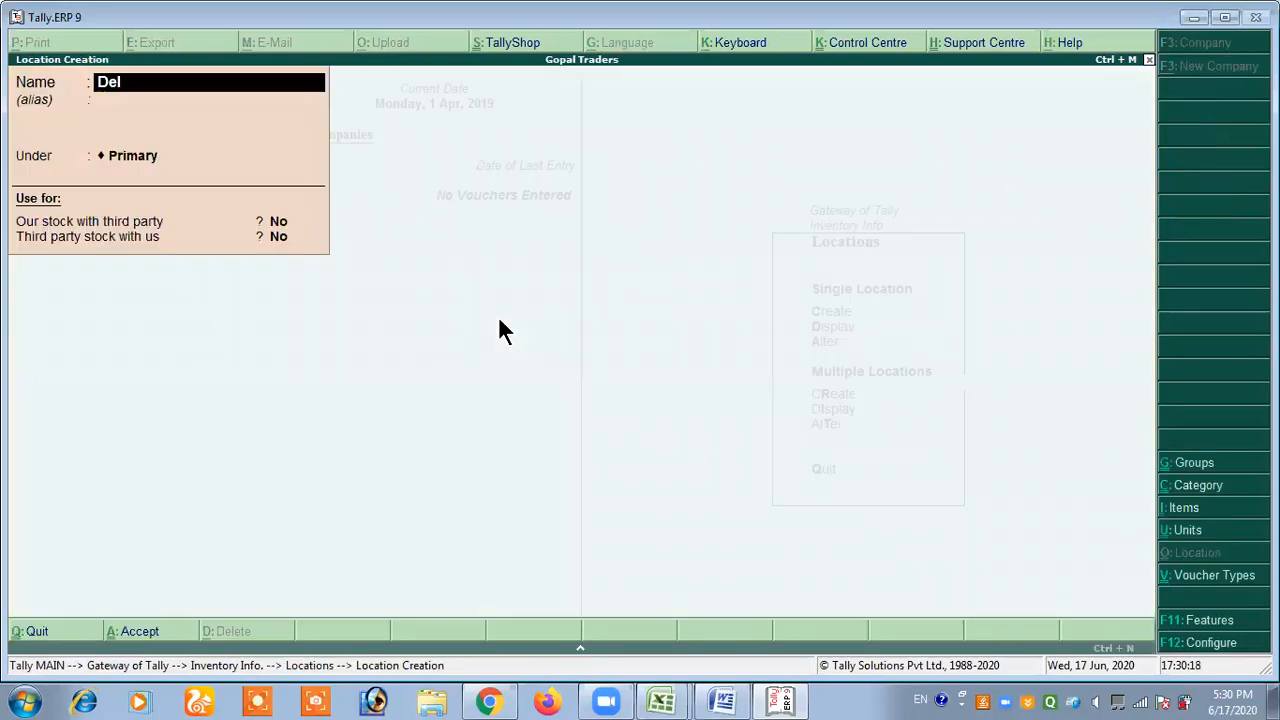
pyautogui.press('Return')
pyautogui.press('Return')
pyautogui.press('Return')
pyautogui.press('Return')
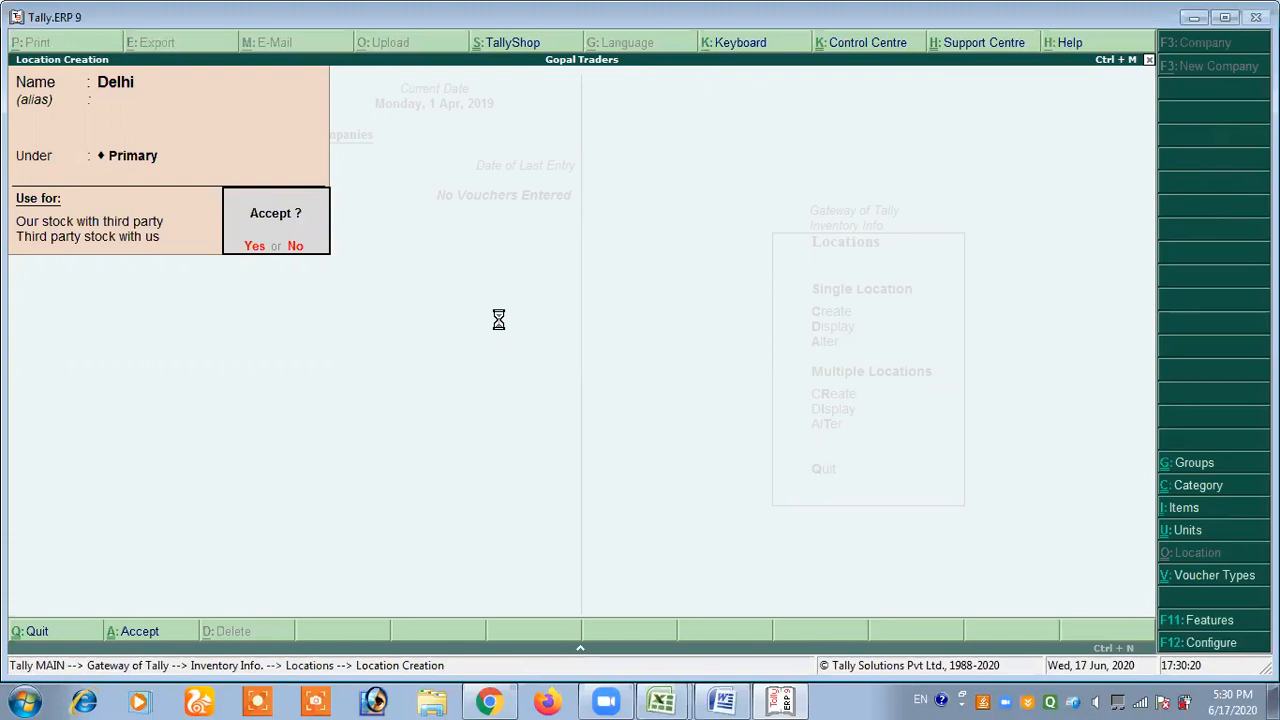
pyautogui.press('Return')
# Create the location Noida under Primary and quit location creation.
pyautogui.write('Noida')
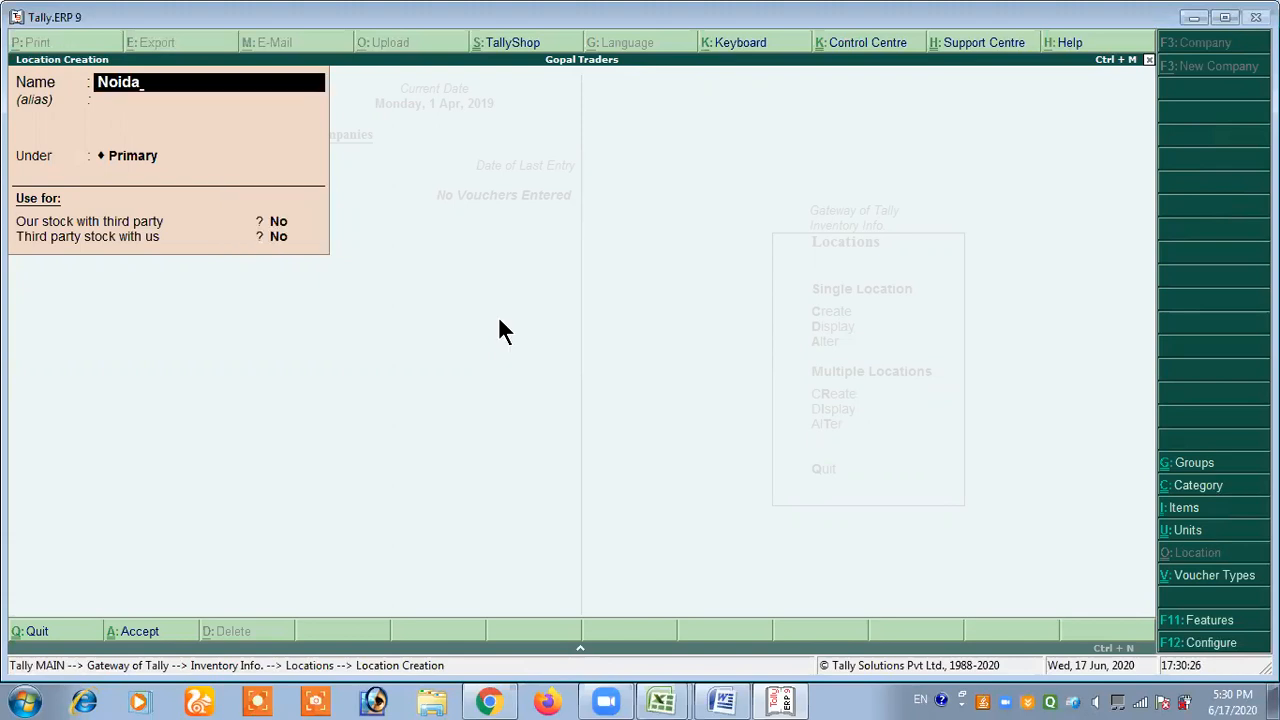
pyautogui.press('Return')
pyautogui.press('Return')
pyautogui.press('Return')
pyautogui.press('Return')
pyautogui.press('Return')
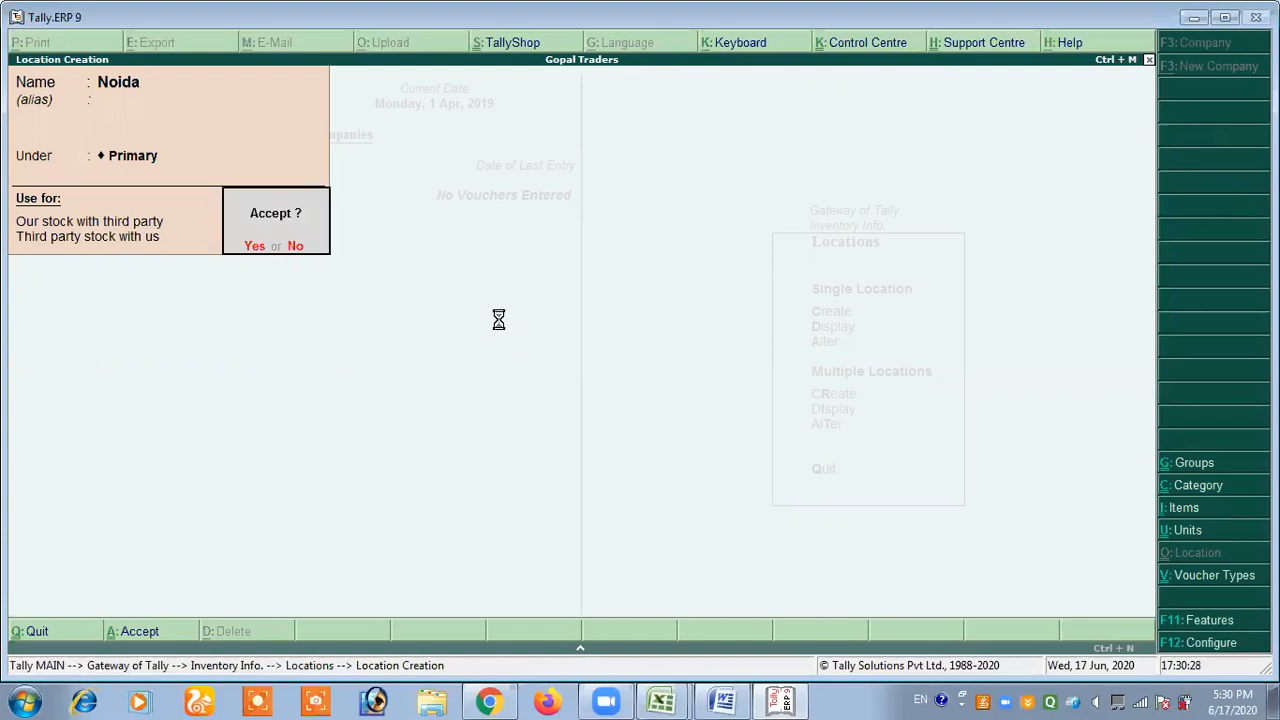
pyautogui.press('Return')
pyautogui.press('Escape')
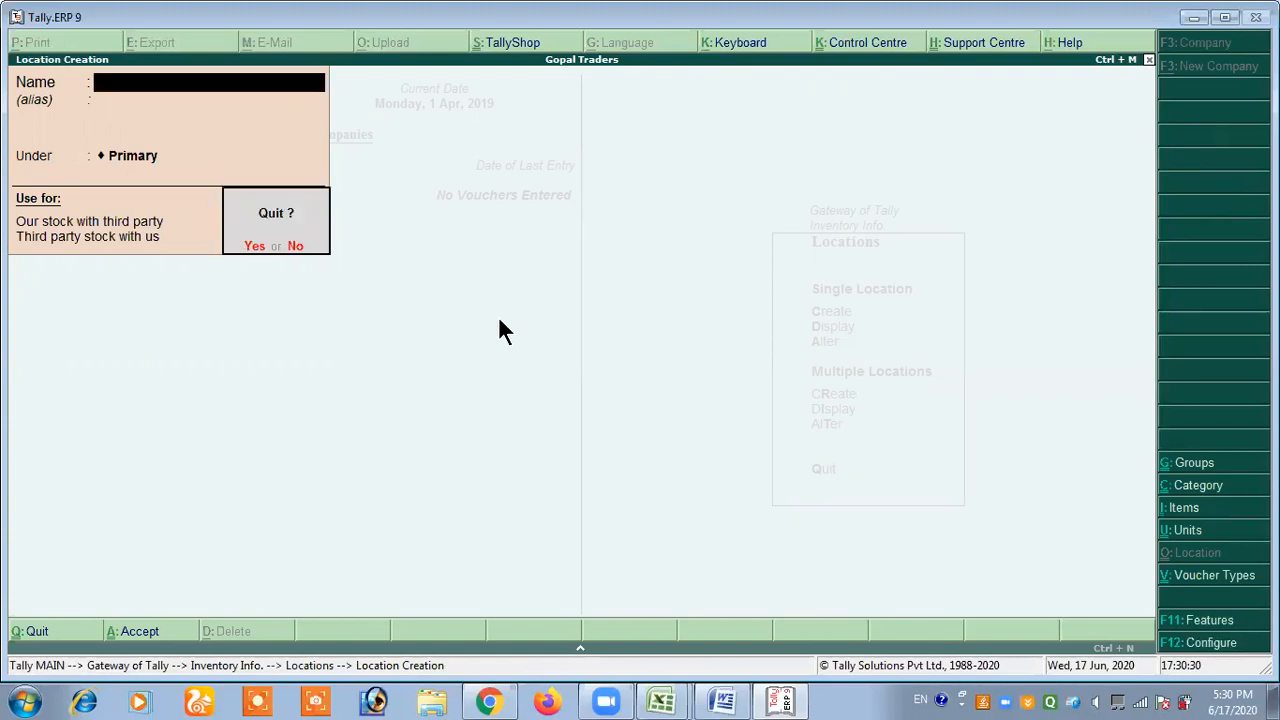
pyautogui.press('Return')
# Open single stock item creation and check the Computer row's group and category in the Word stock table.
pyautogui.press('Up')
pyautogui.press('Up')
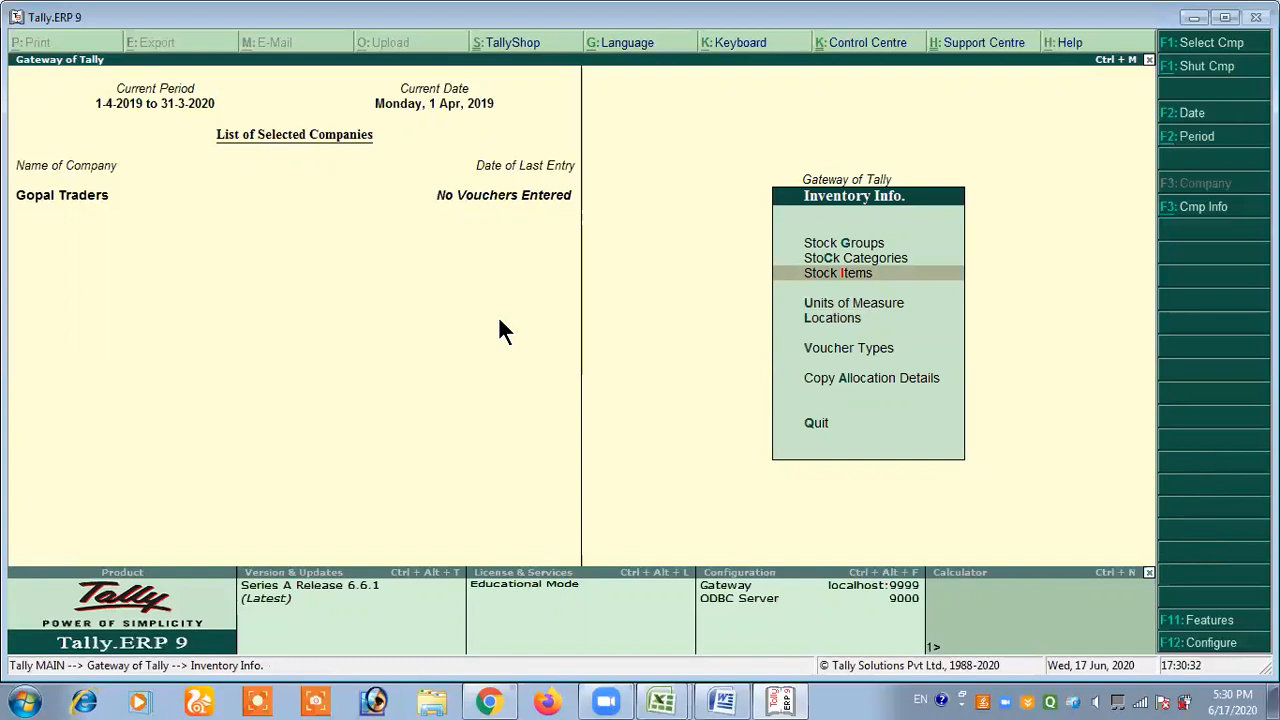
pyautogui.press('Return')
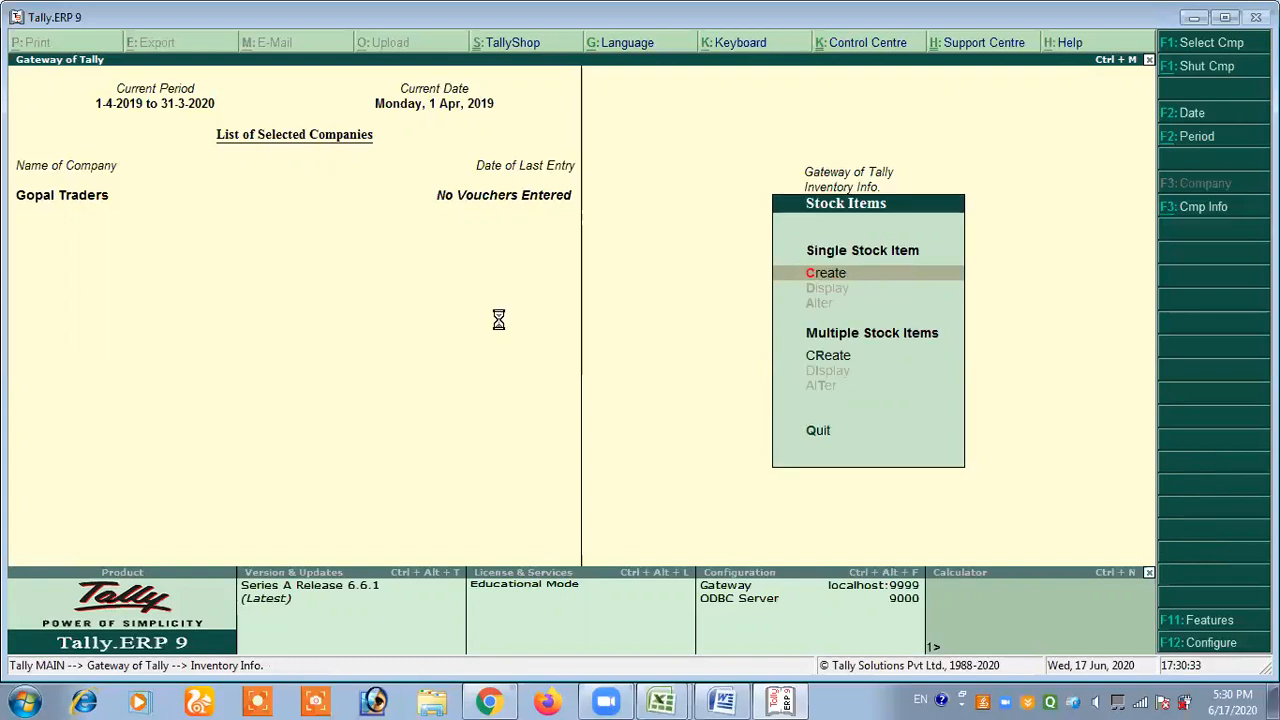
pyautogui.press('Return')
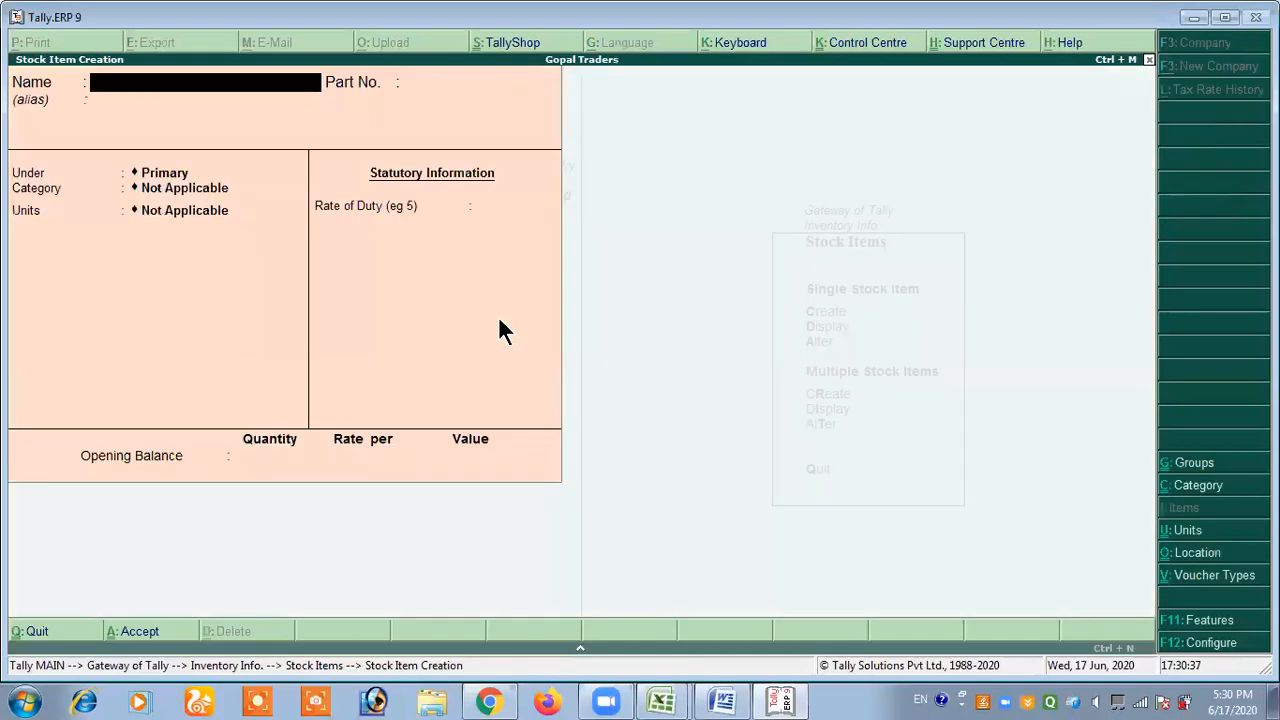
pyautogui.hotkey('alt', 'Tab')
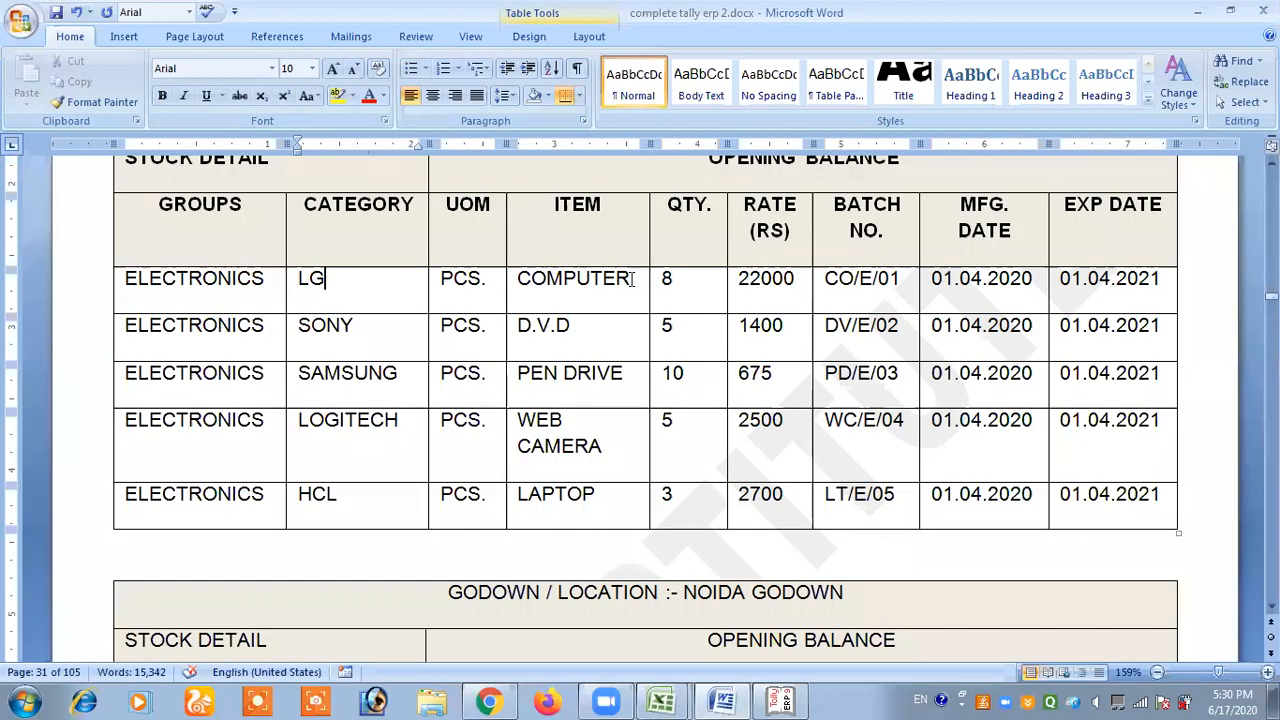
pyautogui.moveTo(633, 278); pyautogui.dragTo(547, 280)
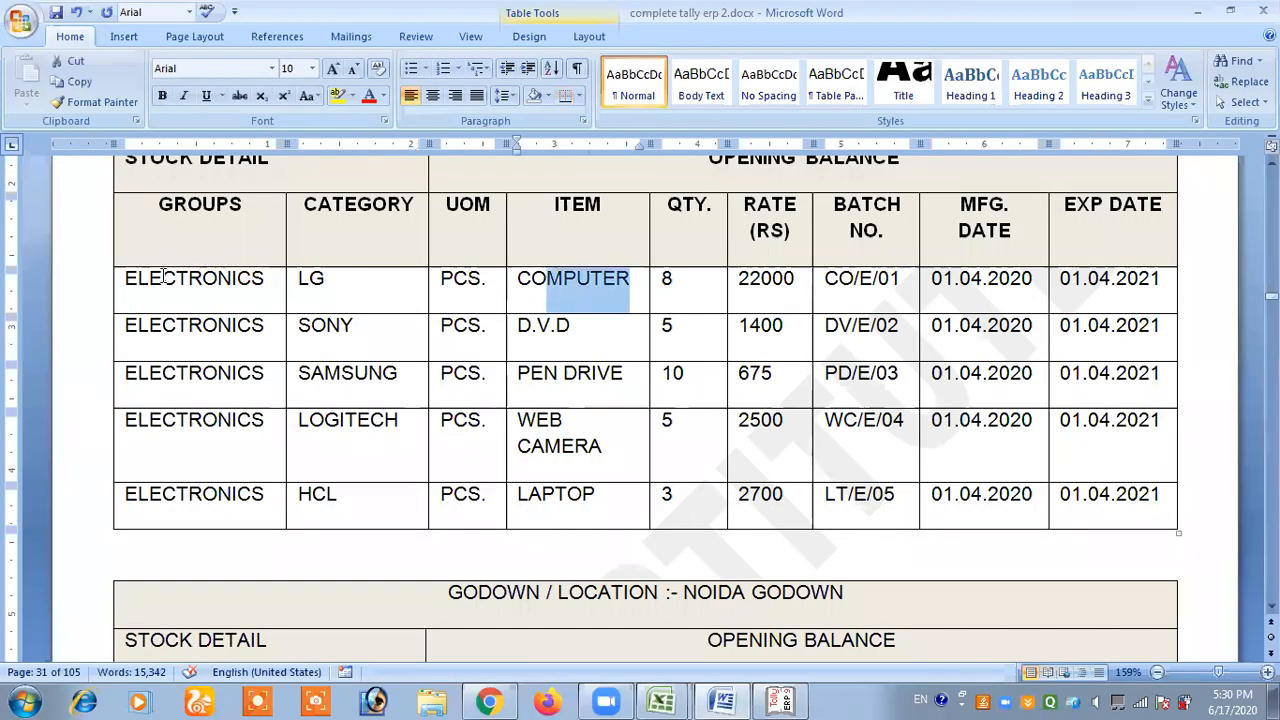
pyautogui.moveTo(176, 279); pyautogui.dragTo(268, 283)
pyautogui.click(346, 280)
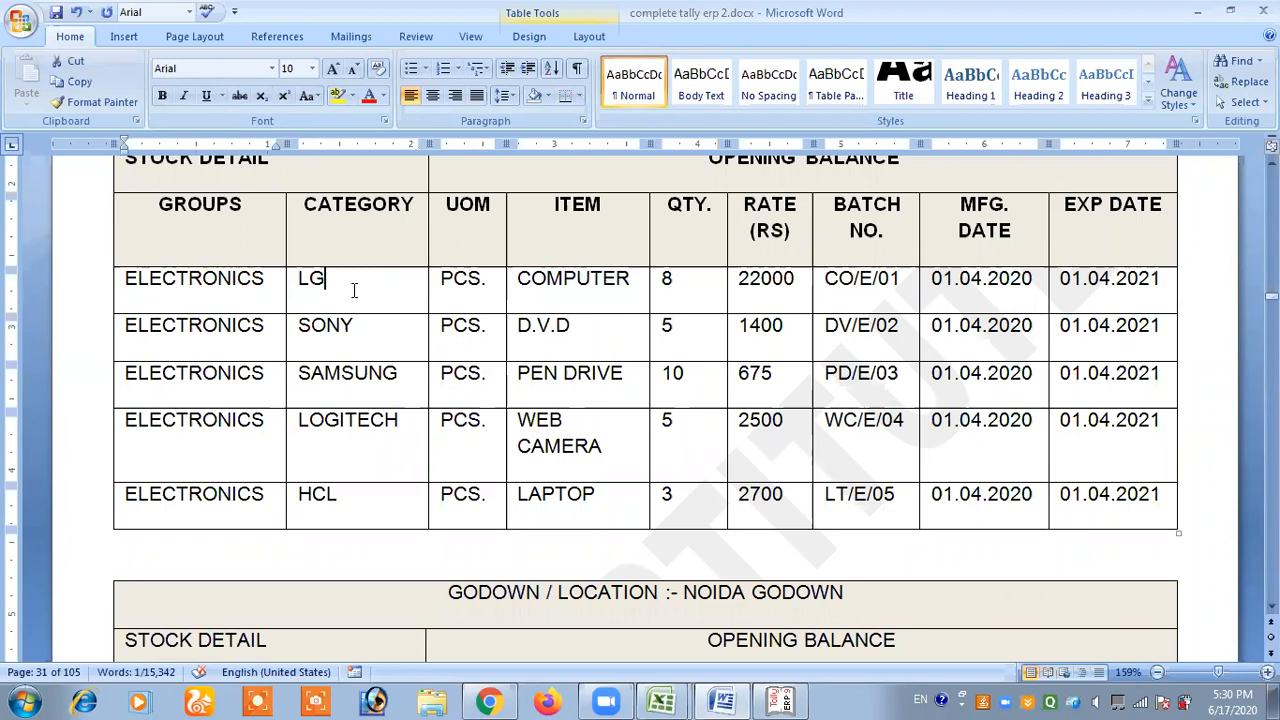
pyautogui.hotkey('shift', 'Left')
pyautogui.hotkey('alt', 'Tab')
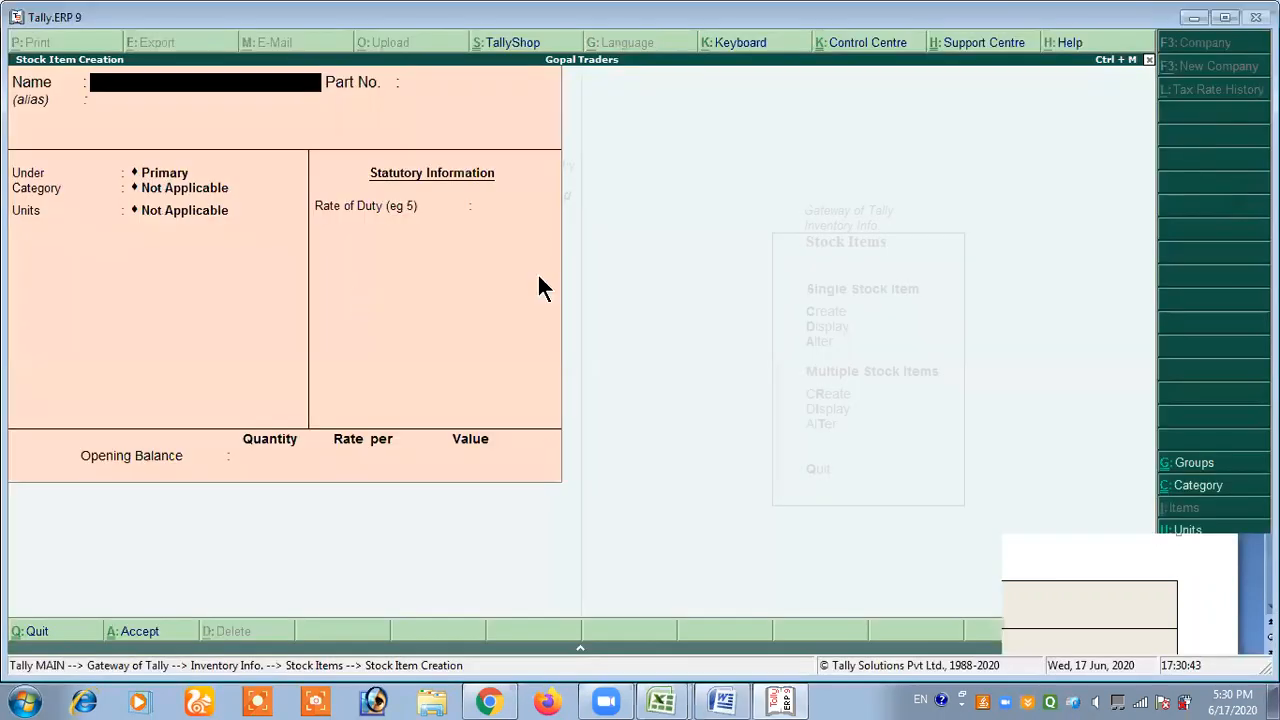
# Name the stock item Computer and assign it the group Electronics, category Lg and unit pcs.
pyautogui.write('Computer')
pyautogui.press('Return')
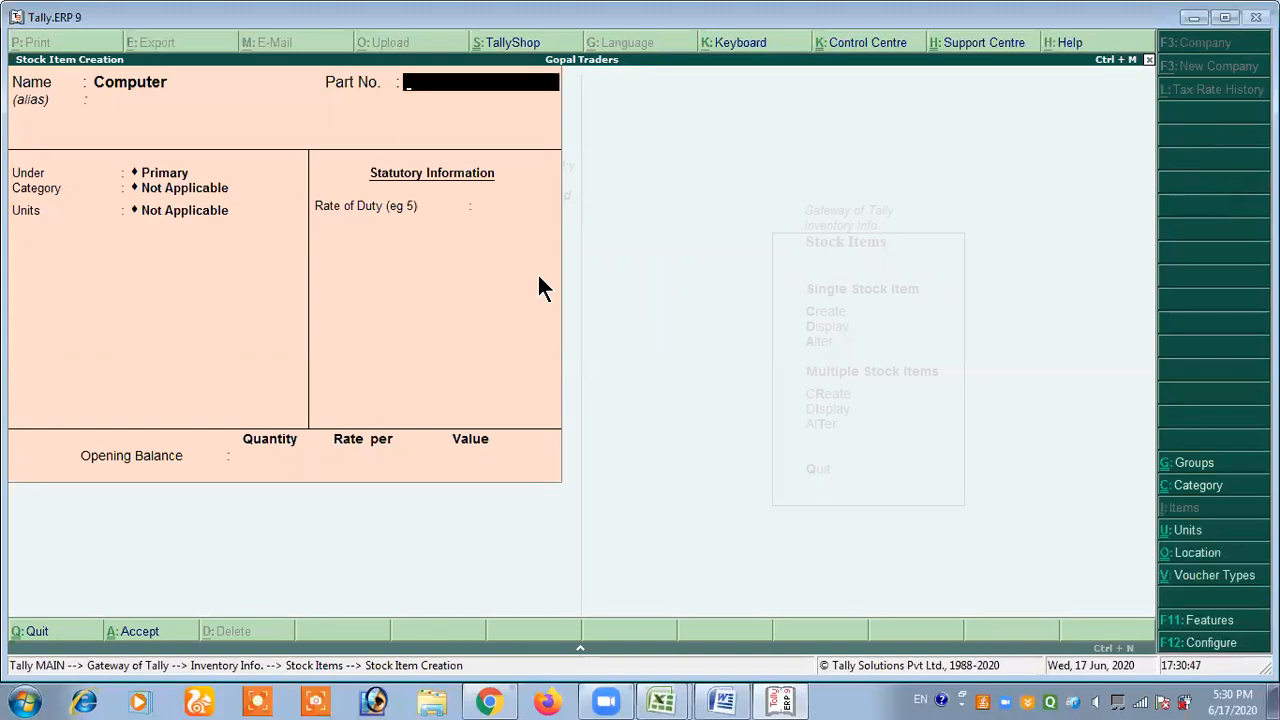
pyautogui.press('Return')
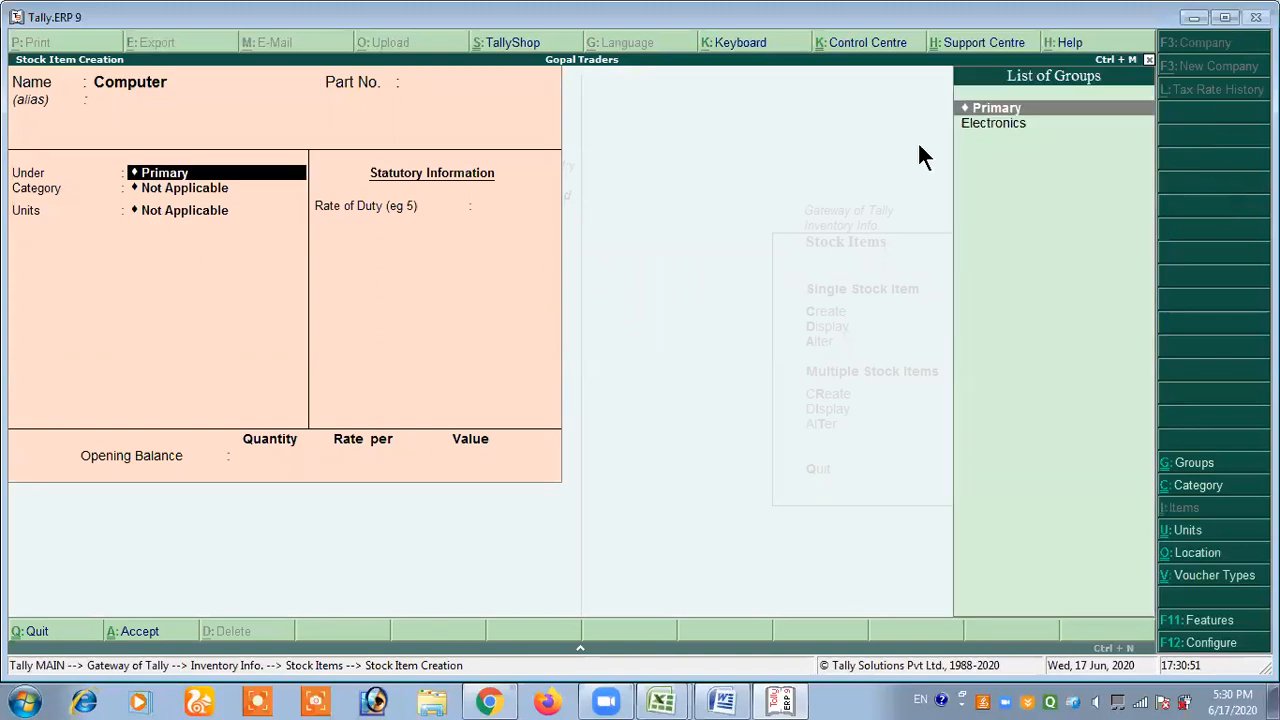
pyautogui.press('Down')
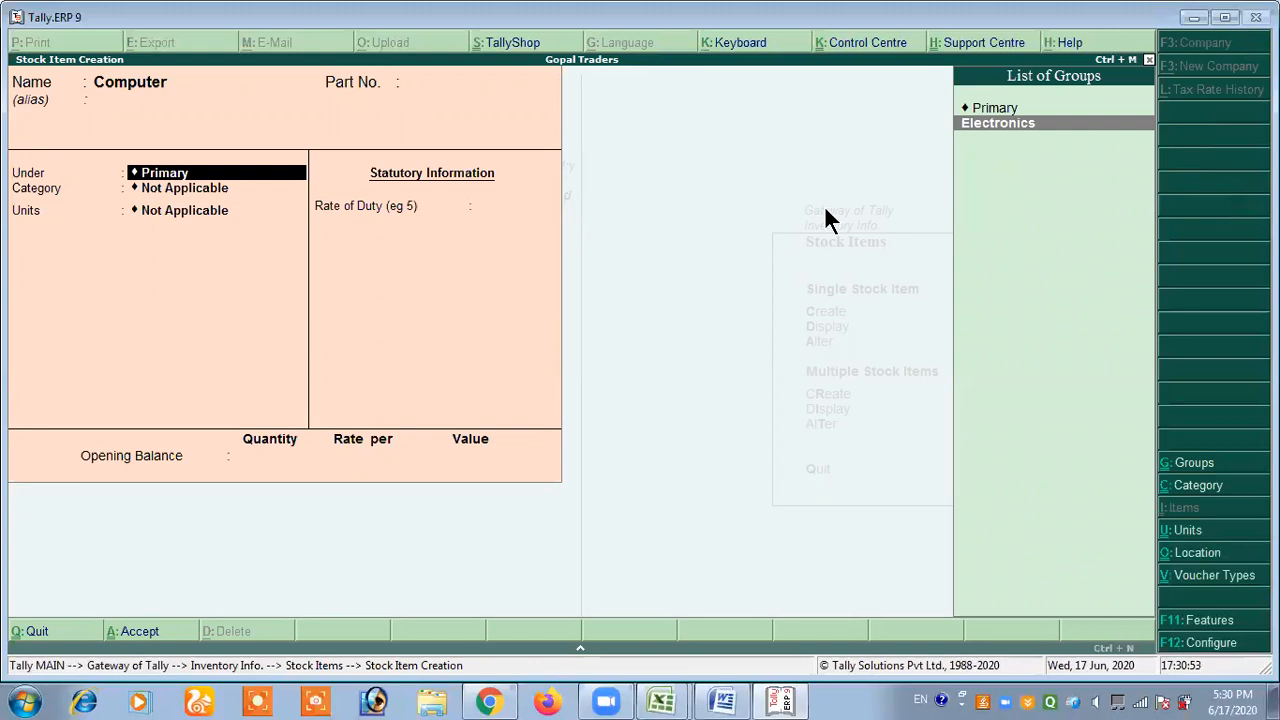
pyautogui.press('Return')
pyautogui.press('Down')
pyautogui.press('Down')
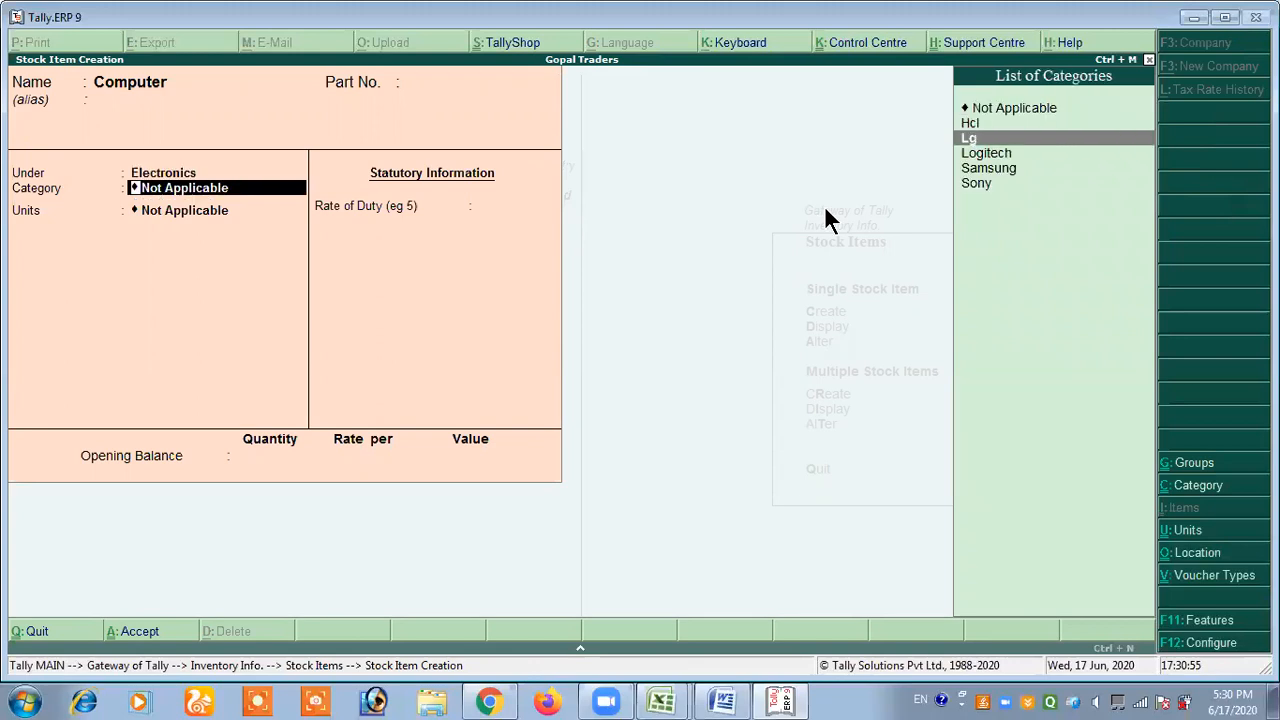
pyautogui.press('Return')
pyautogui.press('Return')
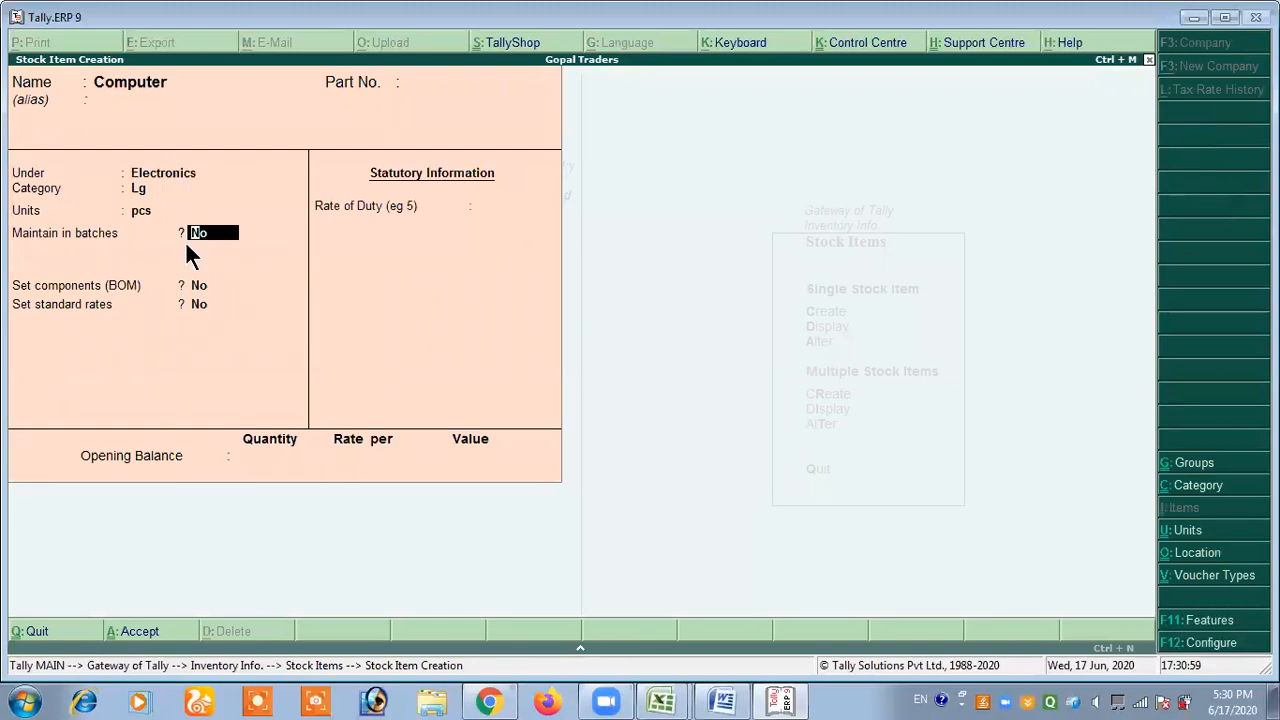
# Enable batch maintenance, manufacturing date tracking and expiry dates for the Computer item.
pyautogui.hotkey('alt', 'Tab')
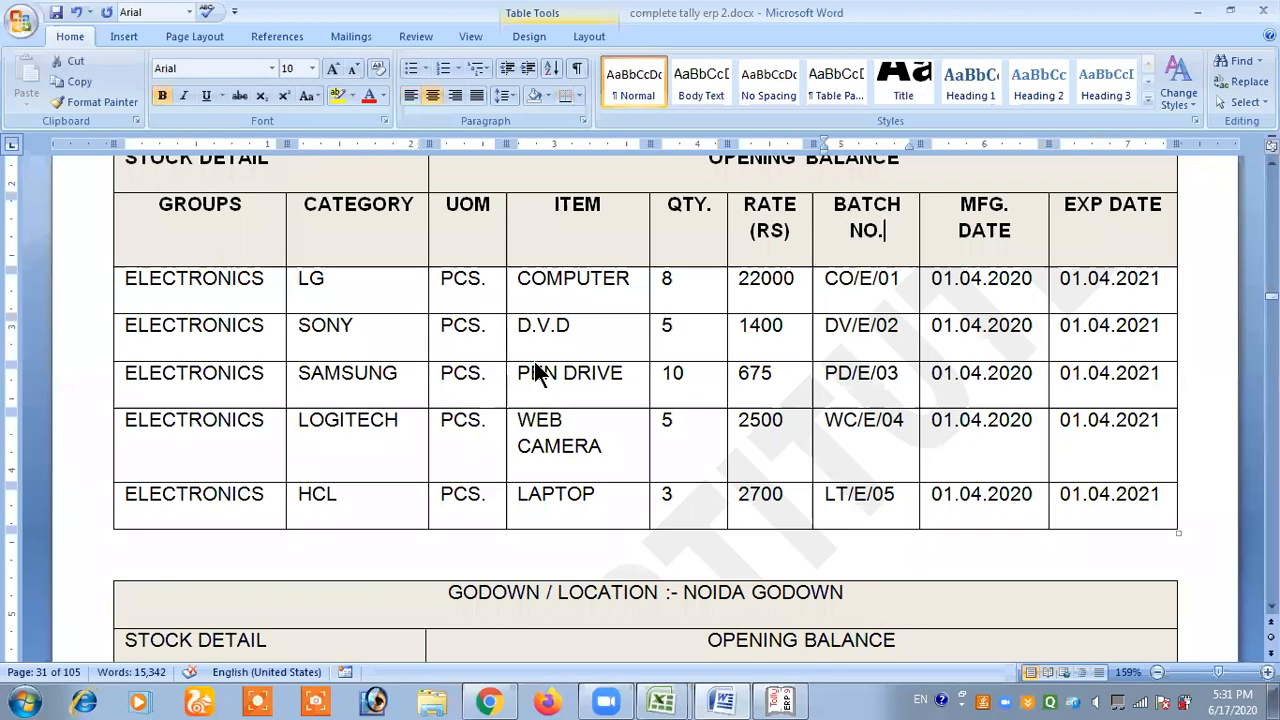
pyautogui.hotkey('alt', 'Tab')
pyautogui.write('yes')
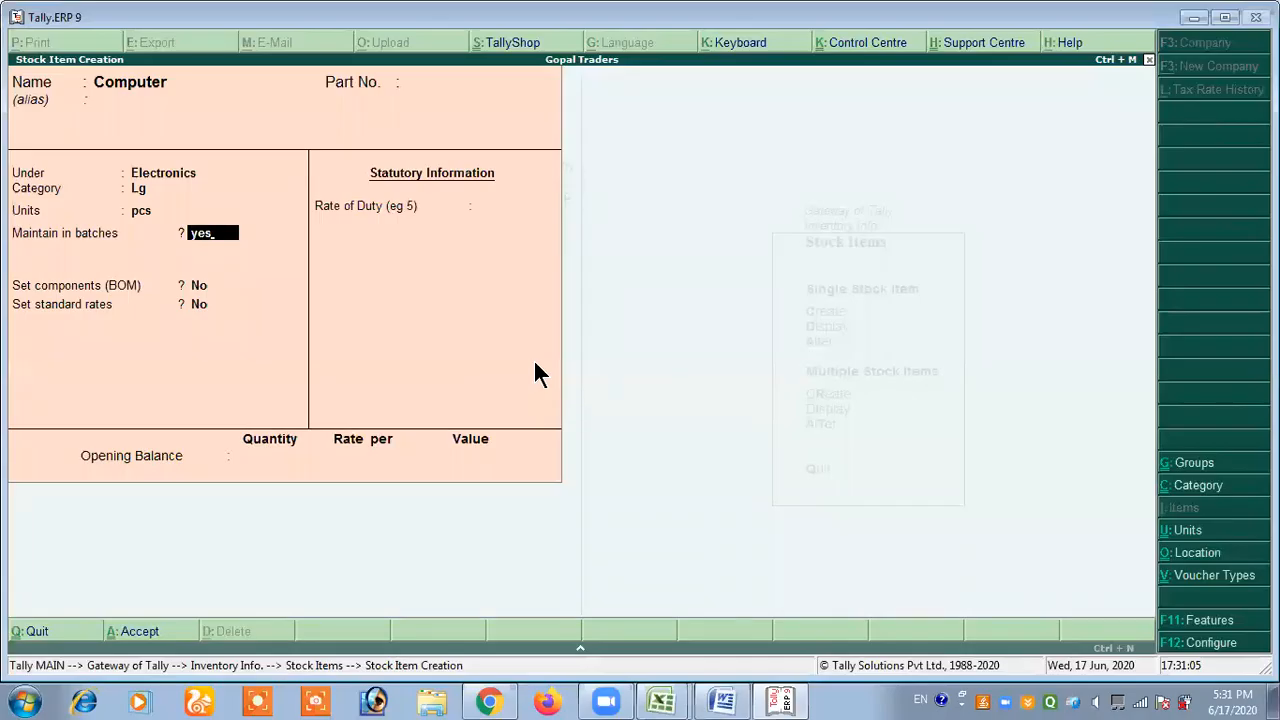
pyautogui.press('Return')
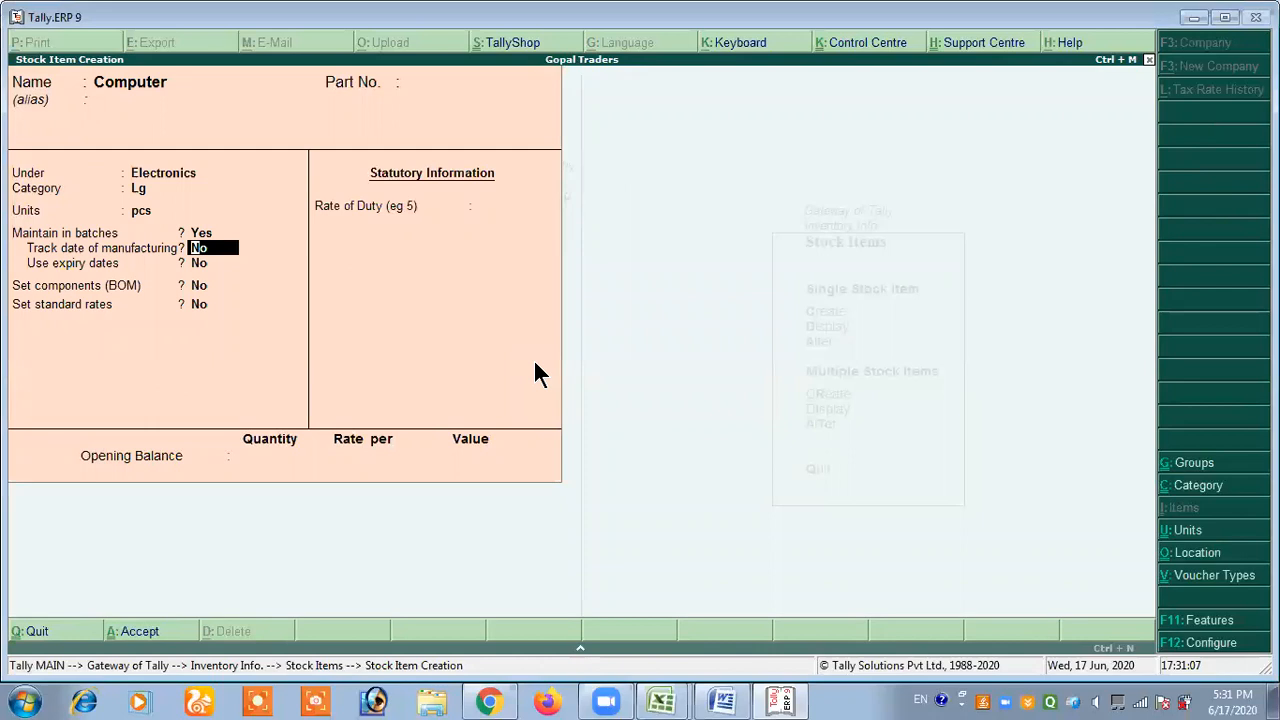
pyautogui.write('yes')
pyautogui.press('Return')
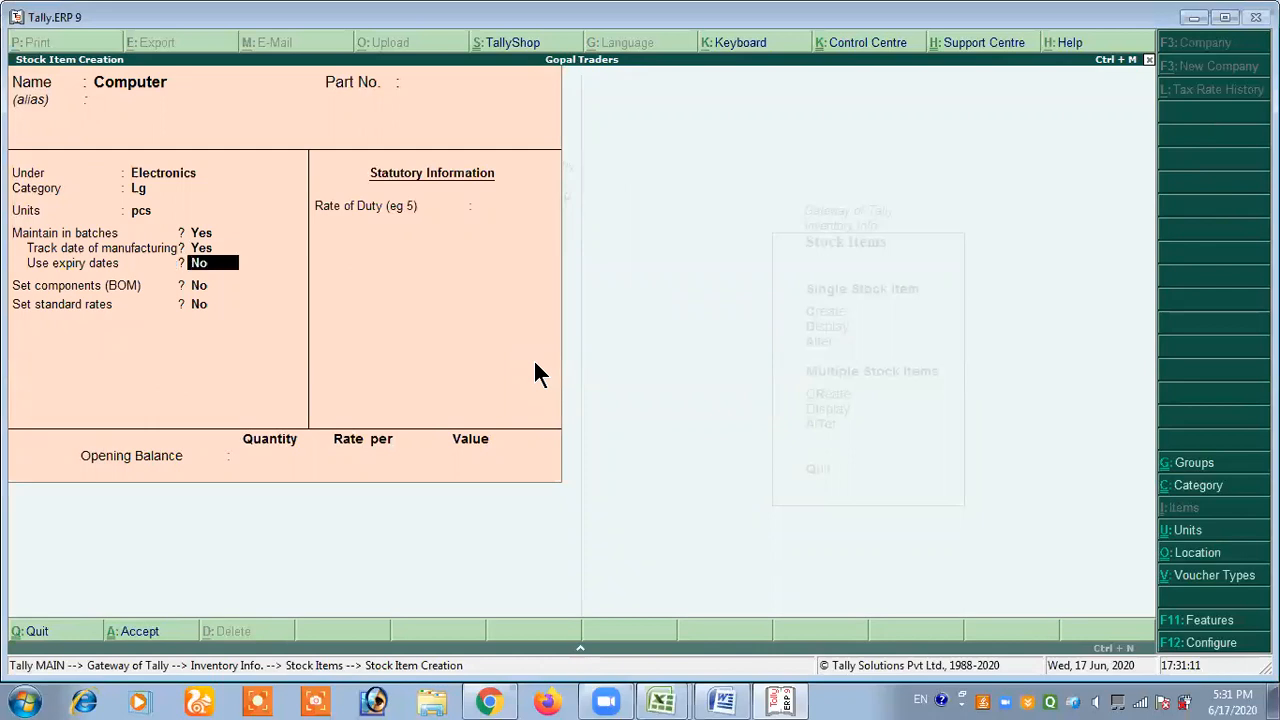
pyautogui.write('yes')
pyautogui.press('Return')
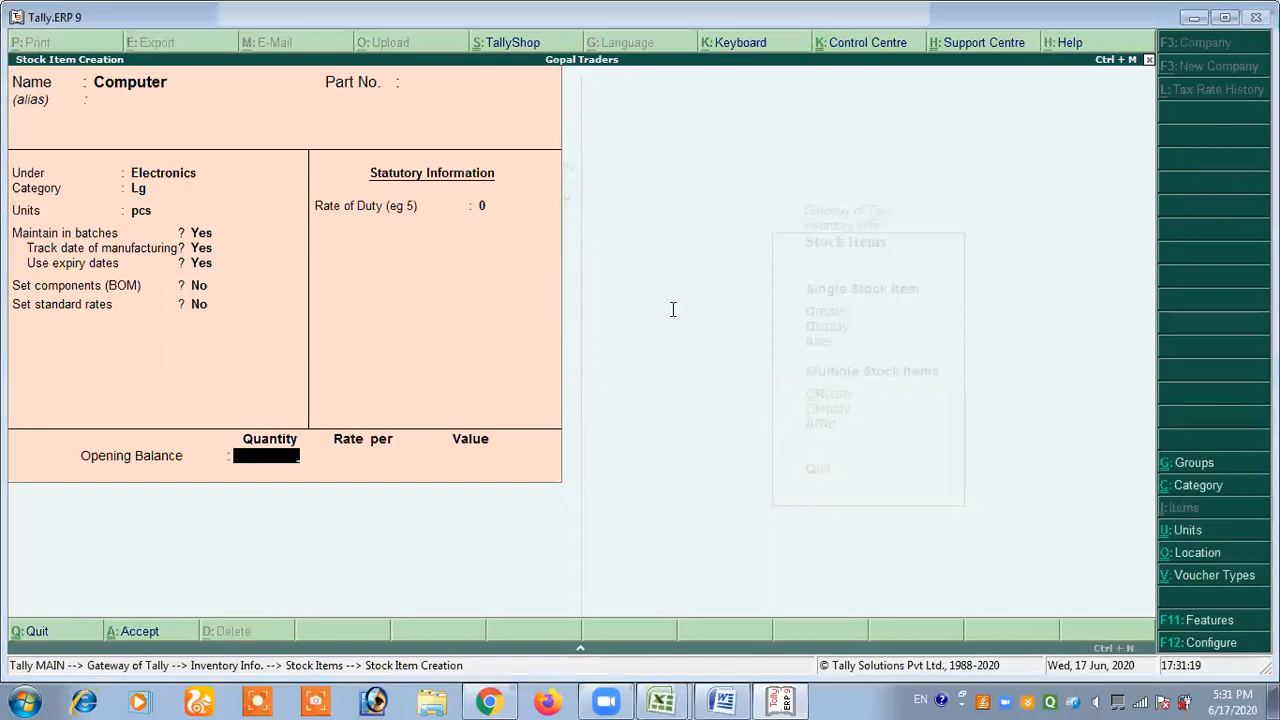
# Switch to the Word document and compare the Computer opening quantities in the Delhi and Noida godown tables.
pyautogui.hotkey('alt', 'Tab')
pyautogui.scroll(1, 630, 360)
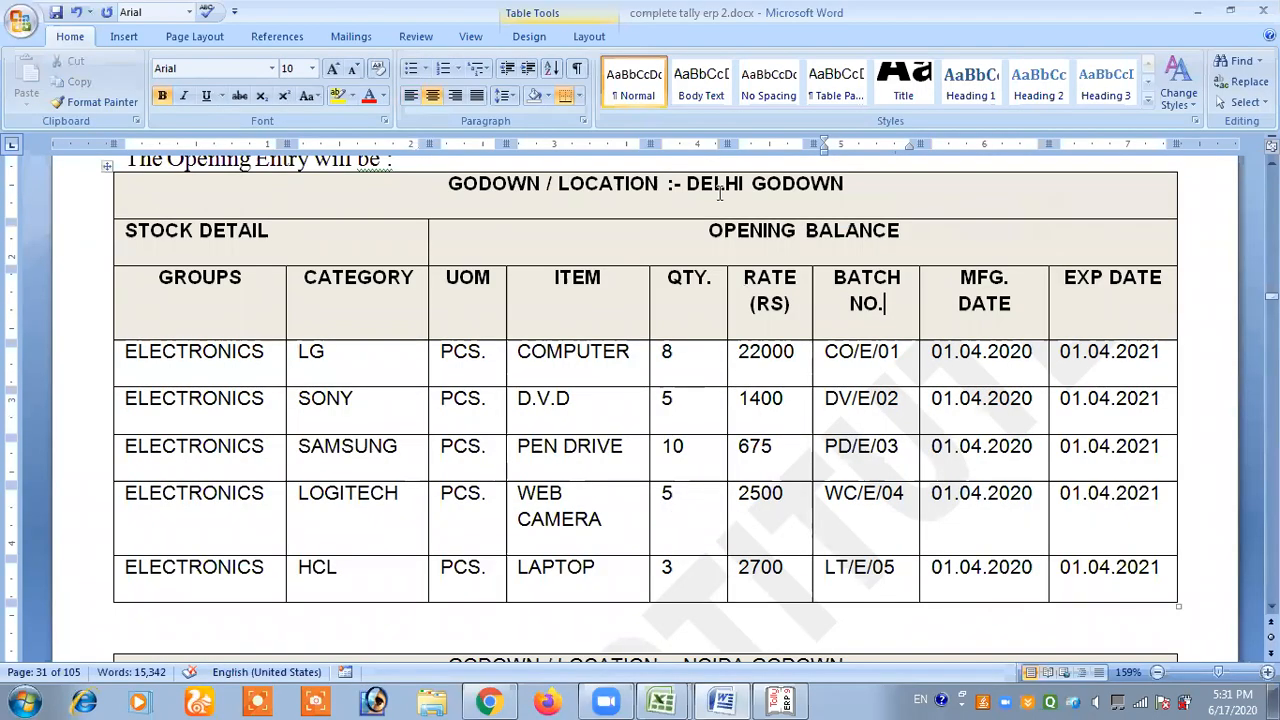
pyautogui.click(700, 353)
pyautogui.scroll(-1, 700, 353)
pyautogui.scroll(-4, 703, 356)
pyautogui.moveTo(667, 300); pyautogui.dragTo(842, 301)
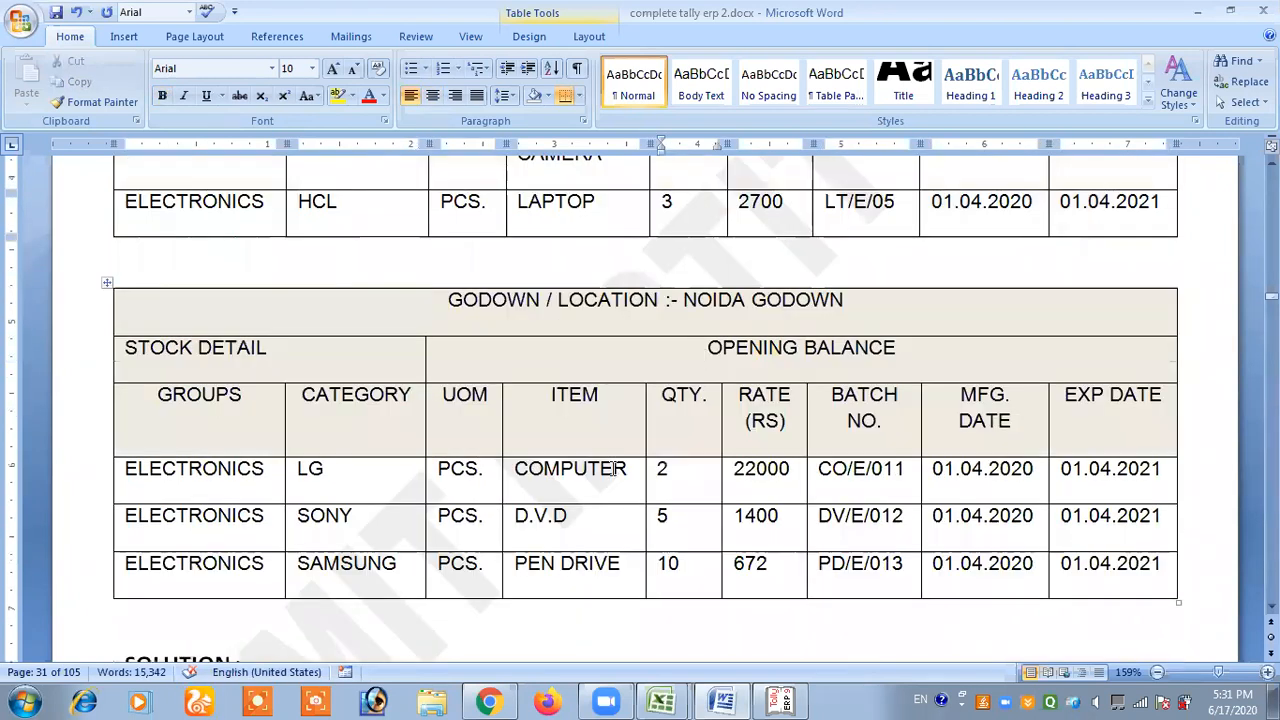
pyautogui.click(681, 468)
pyautogui.scroll(1, 681, 468)
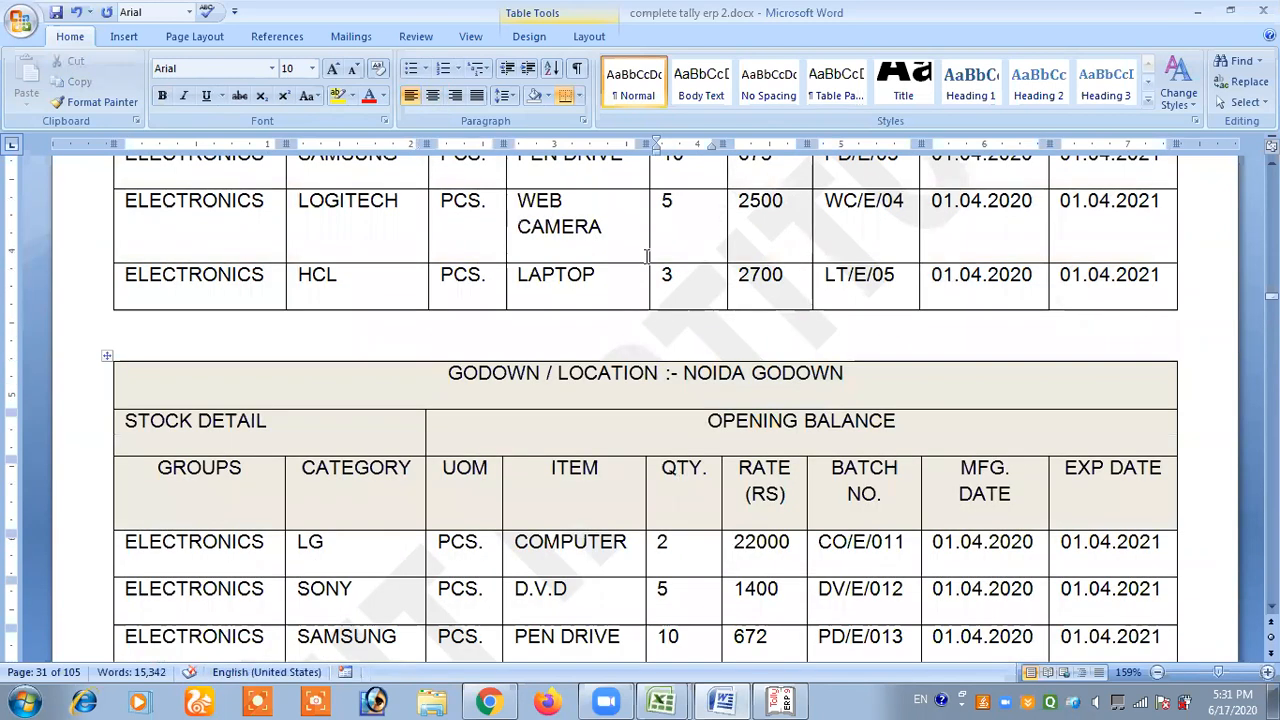
pyautogui.scroll(3, 706, 440)
pyautogui.scroll(-4, 706, 448)
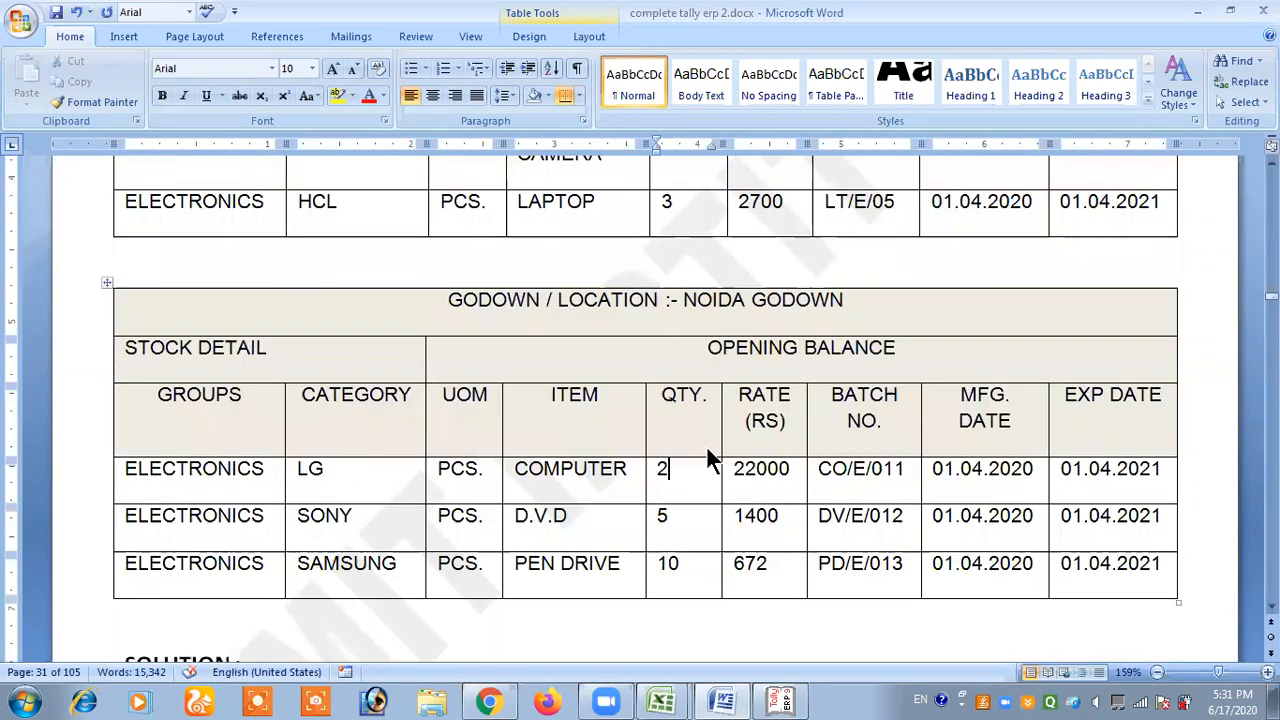
# Switch back to Tally.ERP 9 and set Computer's opening quantity to 10 pcs.
pyautogui.hotkey('alt', 'Tab')
pyautogui.write('10')
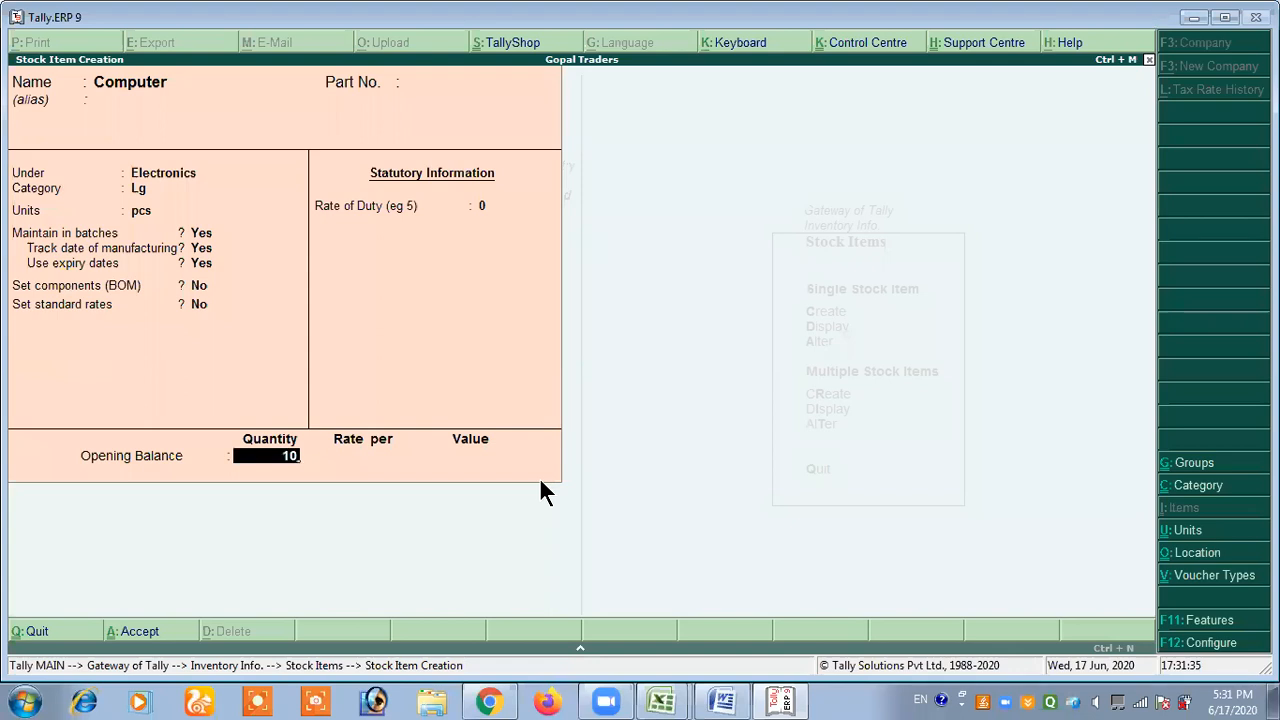
pyautogui.press('Return')
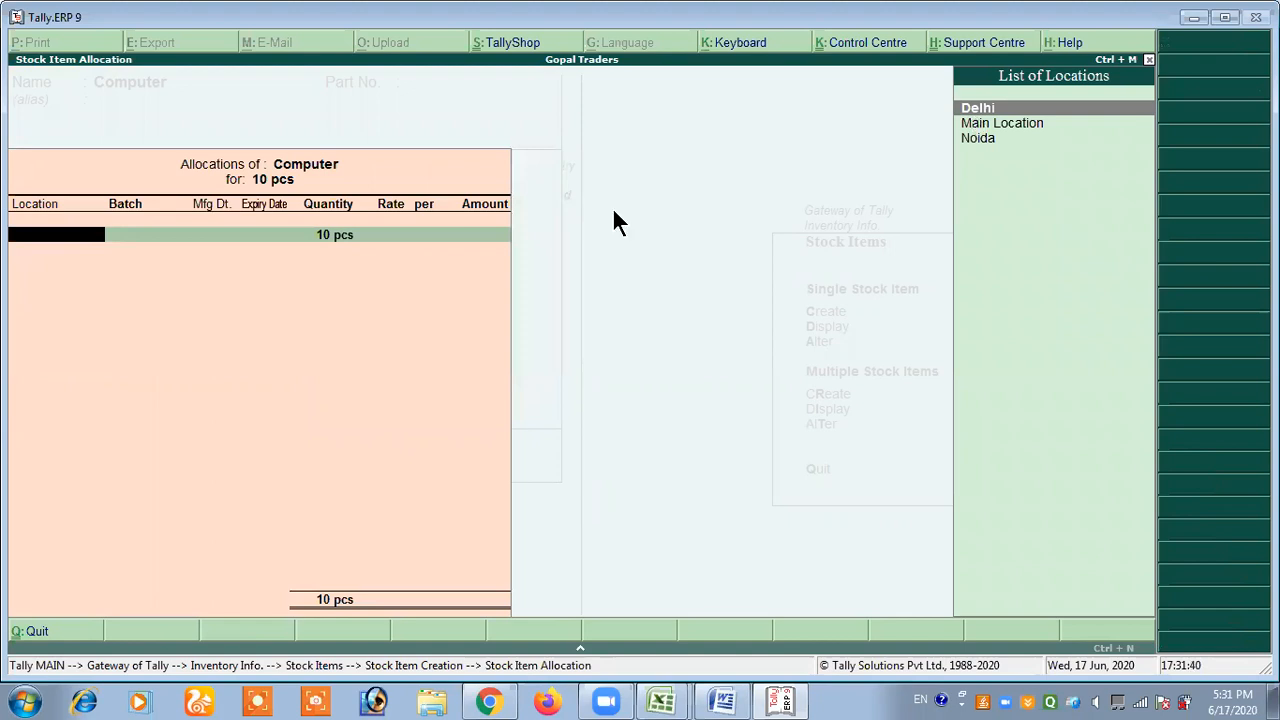
# Allocate the Computer stock to the Delhi location under batch Co/e/01, checking the batch number in the Word document's Delhi table.
pyautogui.press('Return')
pyautogui.hotkey('alt', 'Tab')
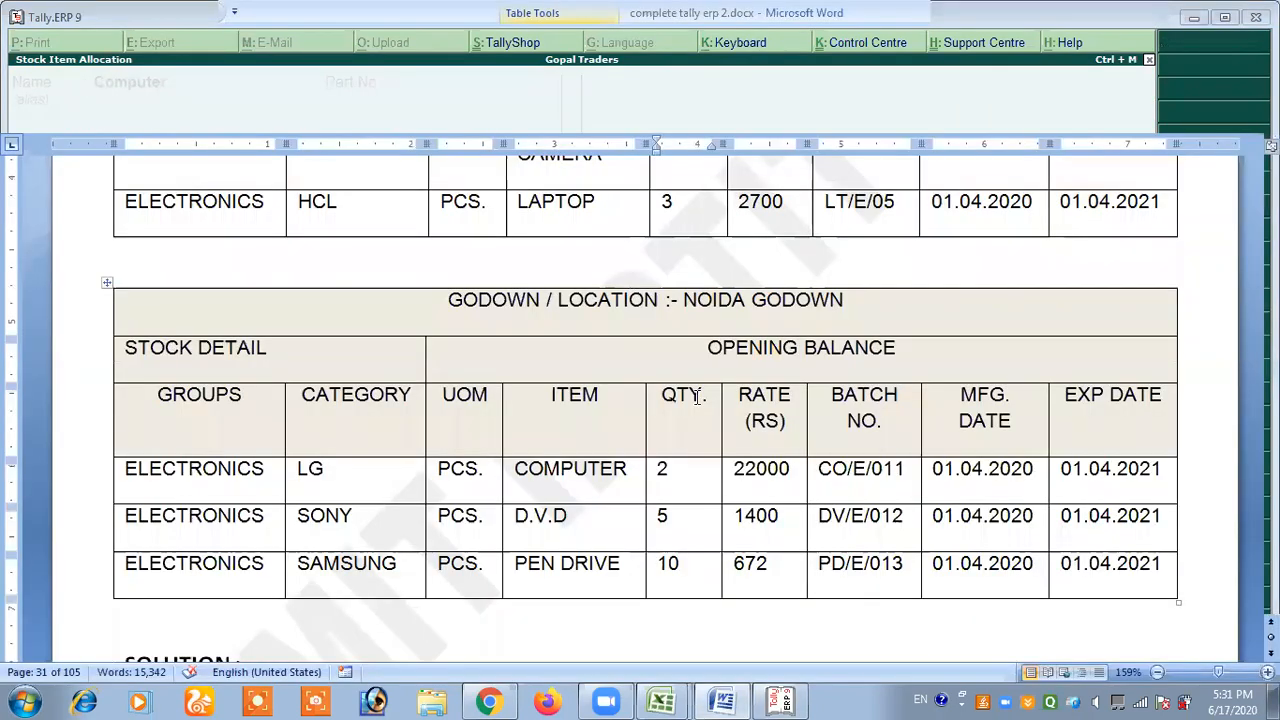
pyautogui.scroll(5, 697, 397)
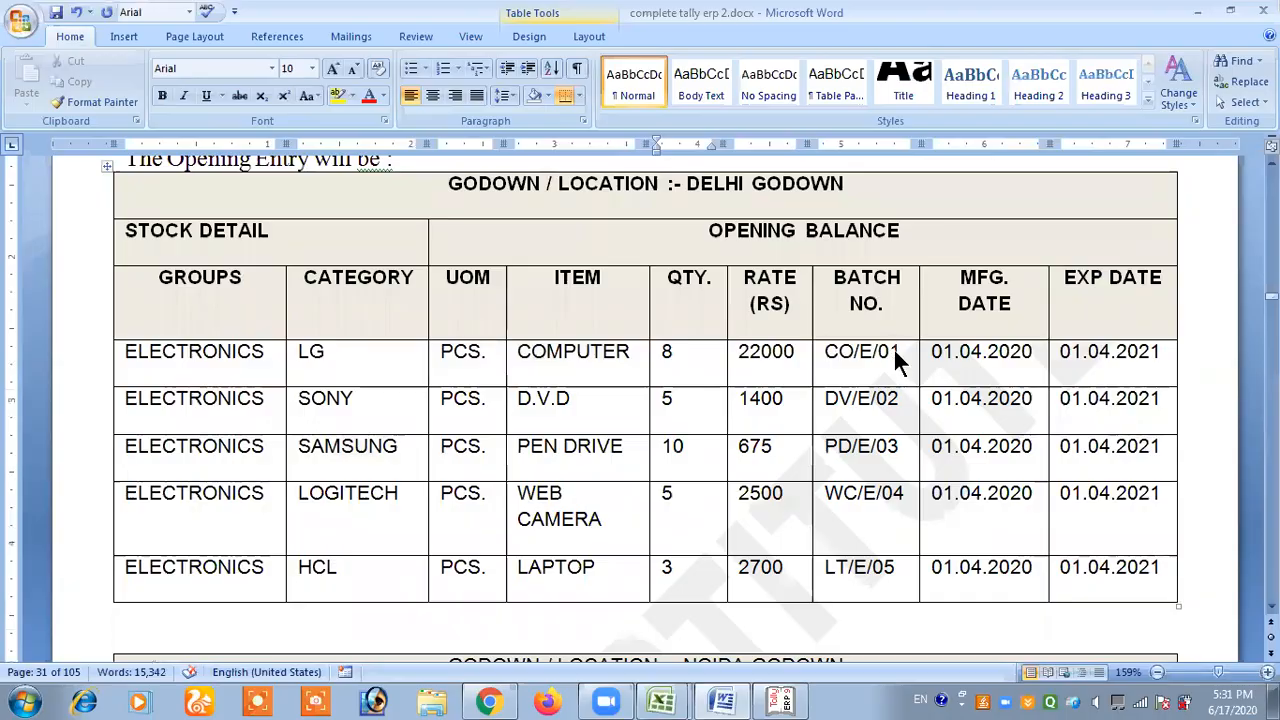
pyautogui.hotkey('alt', 'Tab')
pyautogui.write('Co/e/01')
pyautogui.press('Return')
pyautogui.write('1/4/18')
pyautogui.press('Return')
pyautogui.write('1/4')
pyautogui.press('Return')
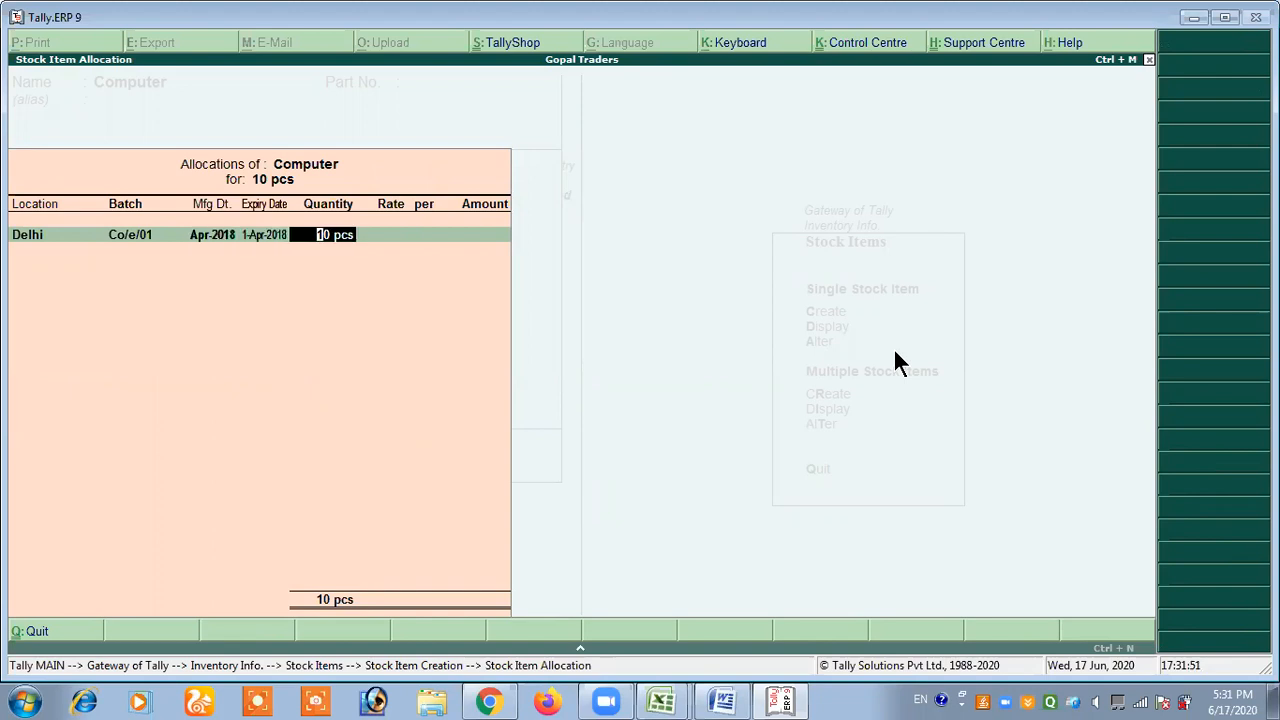
pyautogui.press('BackSpace')
pyautogui.press('BackSpace')
# Check Computer's dates in the Word table and set the Delhi batch's manufacturing date to 1/4/2020 and expiry date to 1/4/2021.
pyautogui.hotkey('alt', 'Tab')
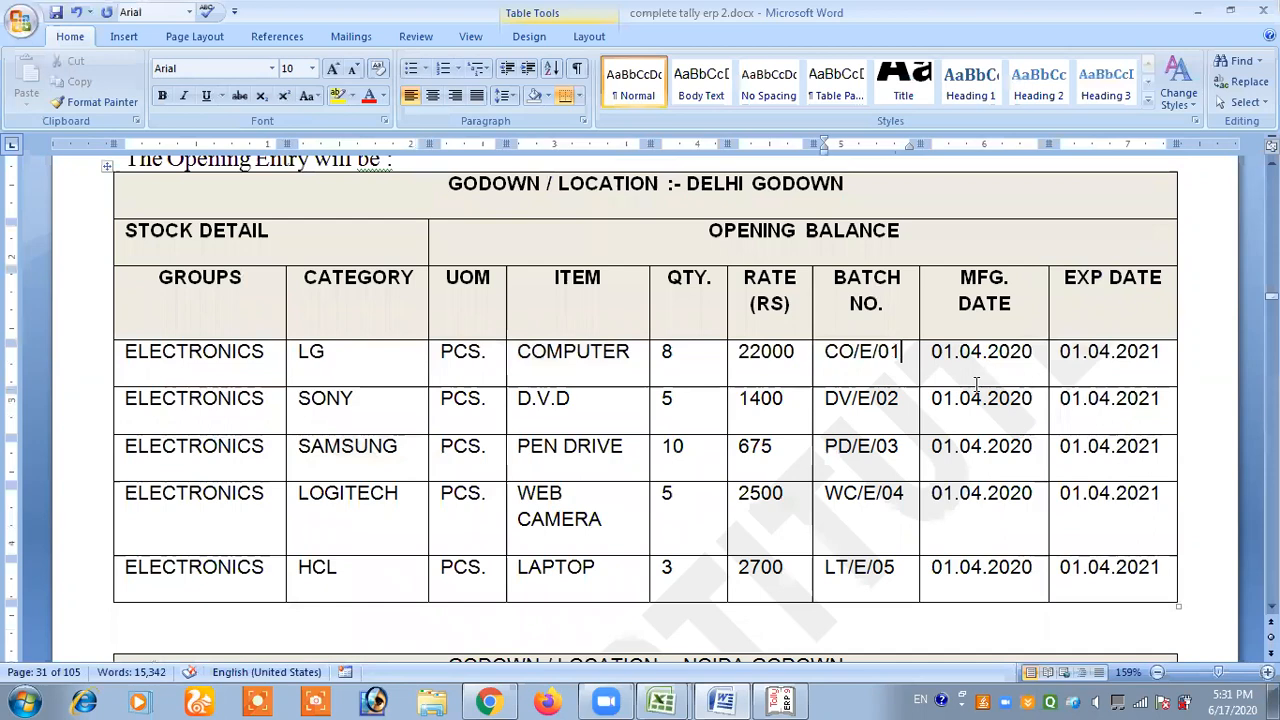
pyautogui.scroll(10, 976, 384)
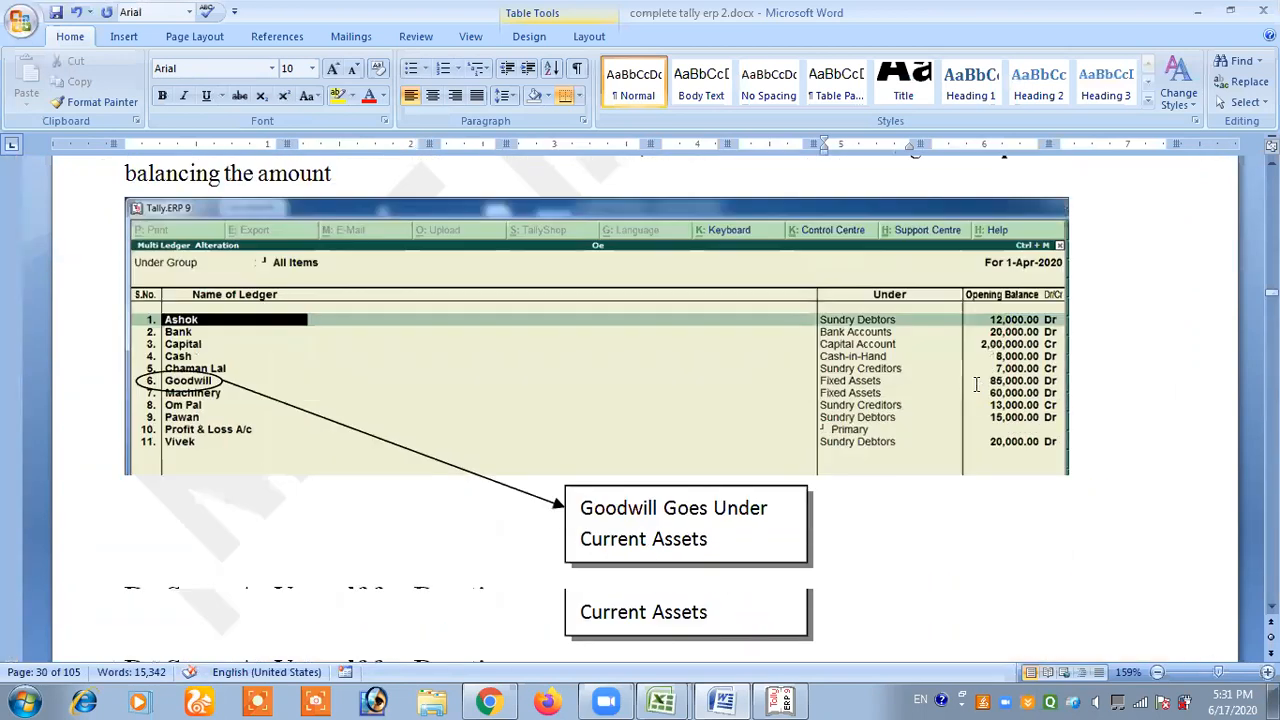
pyautogui.scroll(-12, 976, 384)
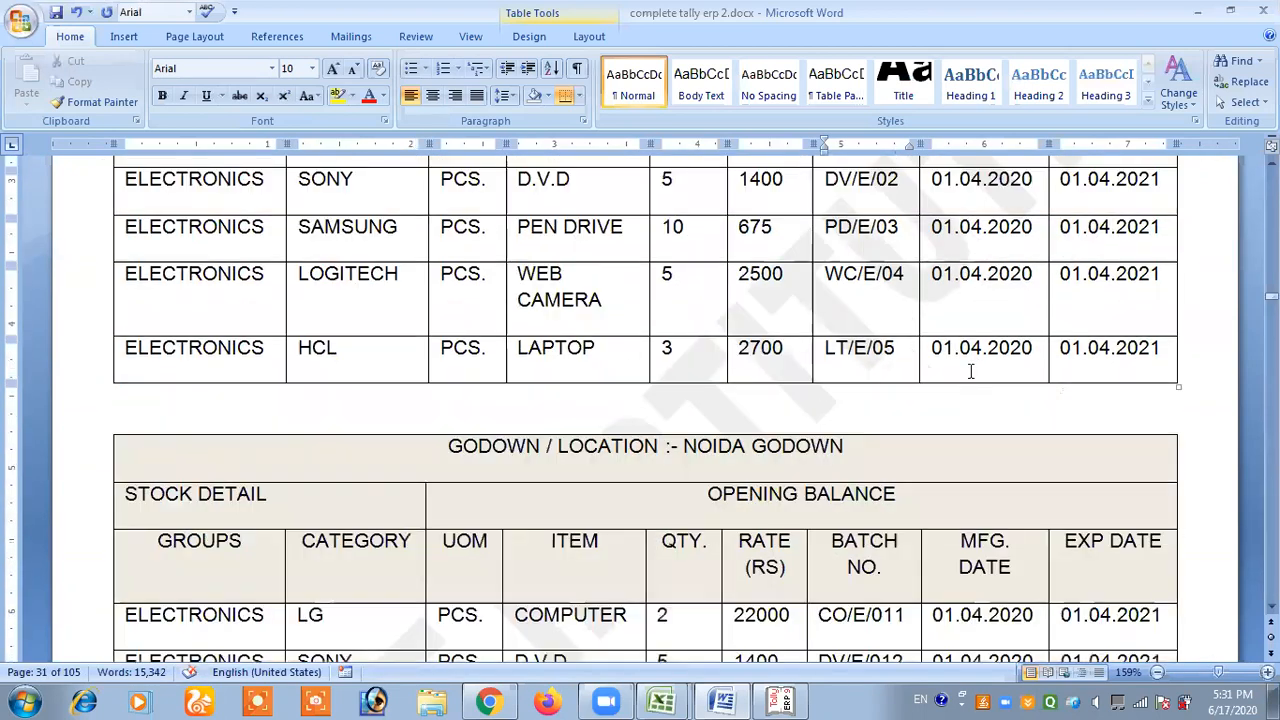
pyautogui.scroll(1, 970, 372)
pyautogui.click(928, 208)
pyautogui.scroll(2, 1076, 300)
pyautogui.click(1068, 352)
pyautogui.hotkey('alt', 'Tab')
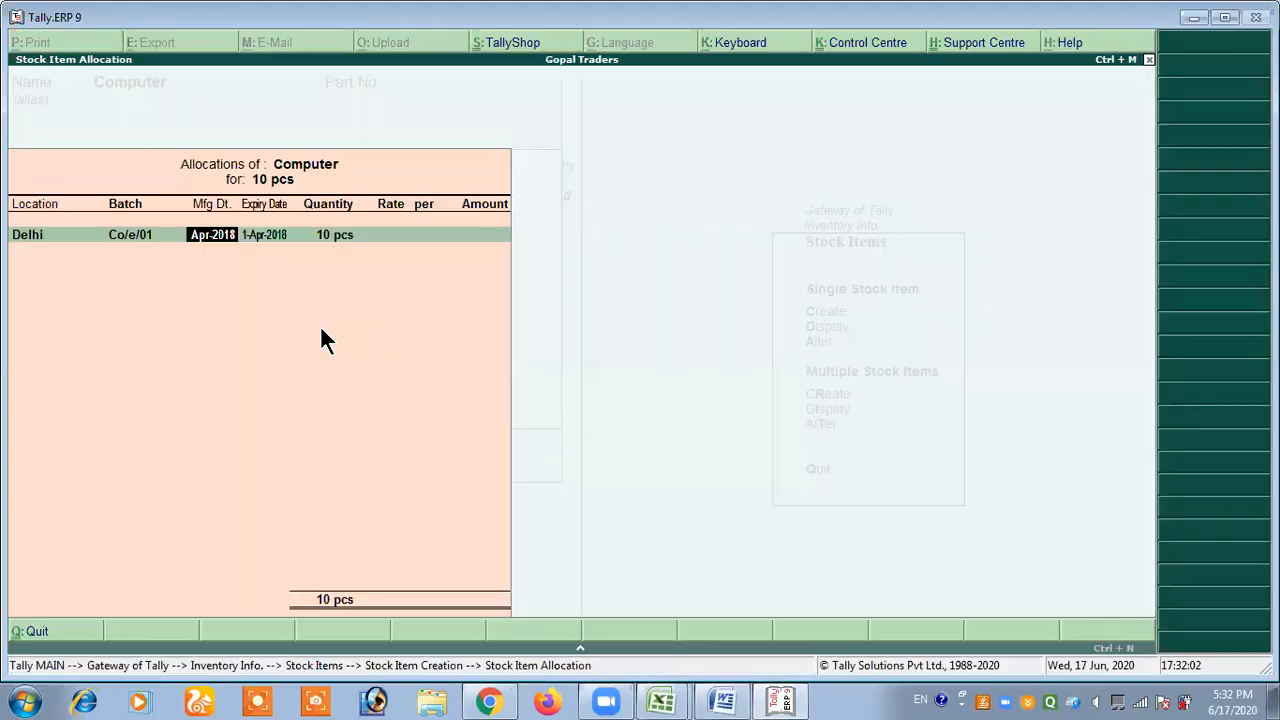
pyautogui.write('1/4/2020')
pyautogui.press('Return')
pyautogui.write('1/4/2021')
pyautogui.press('Return')
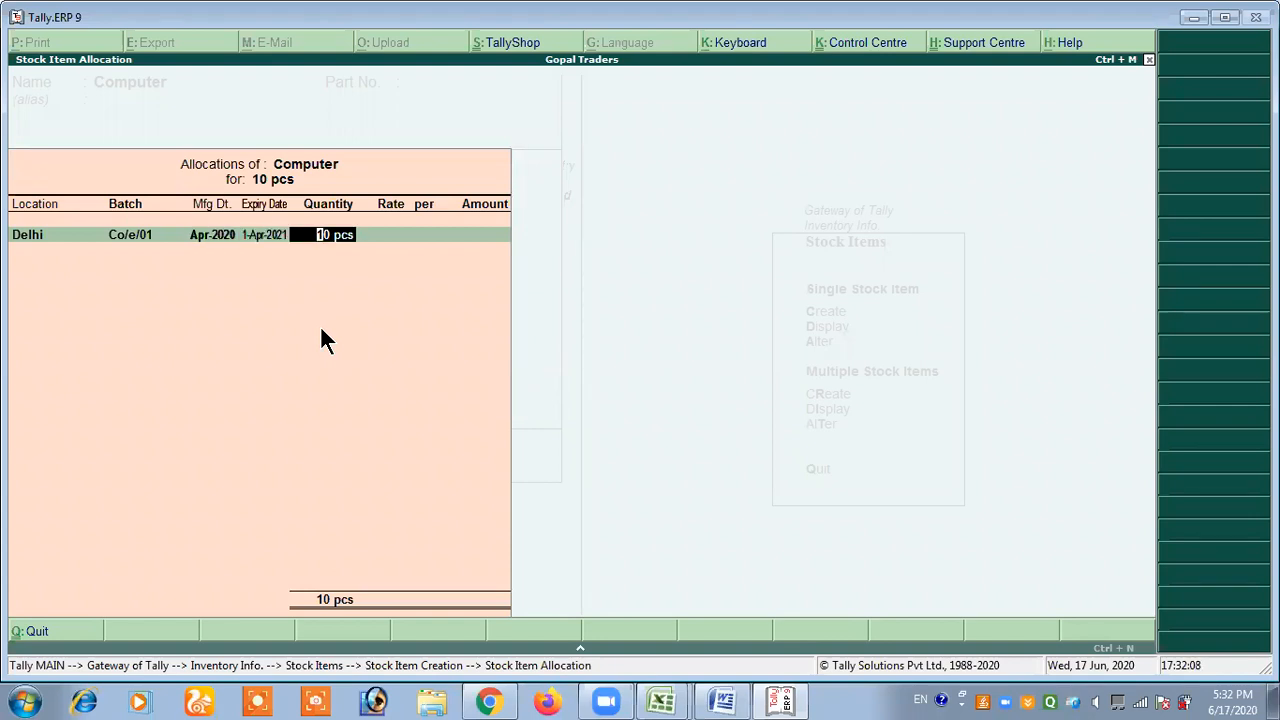
# Set the Delhi batch quantity to 8 pcs at a rate of 22000 per pcs.
pyautogui.write('8')
pyautogui.press('Return')
pyautogui.write('22000')
pyautogui.press('Return')
pyautogui.press('Return')
pyautogui.press('Return')
# Add a Noida allocation for Computer with batch Co/e/011, taking the batch number from the Word document's Noida table.
pyautogui.press('Down')
pyautogui.press('Down')
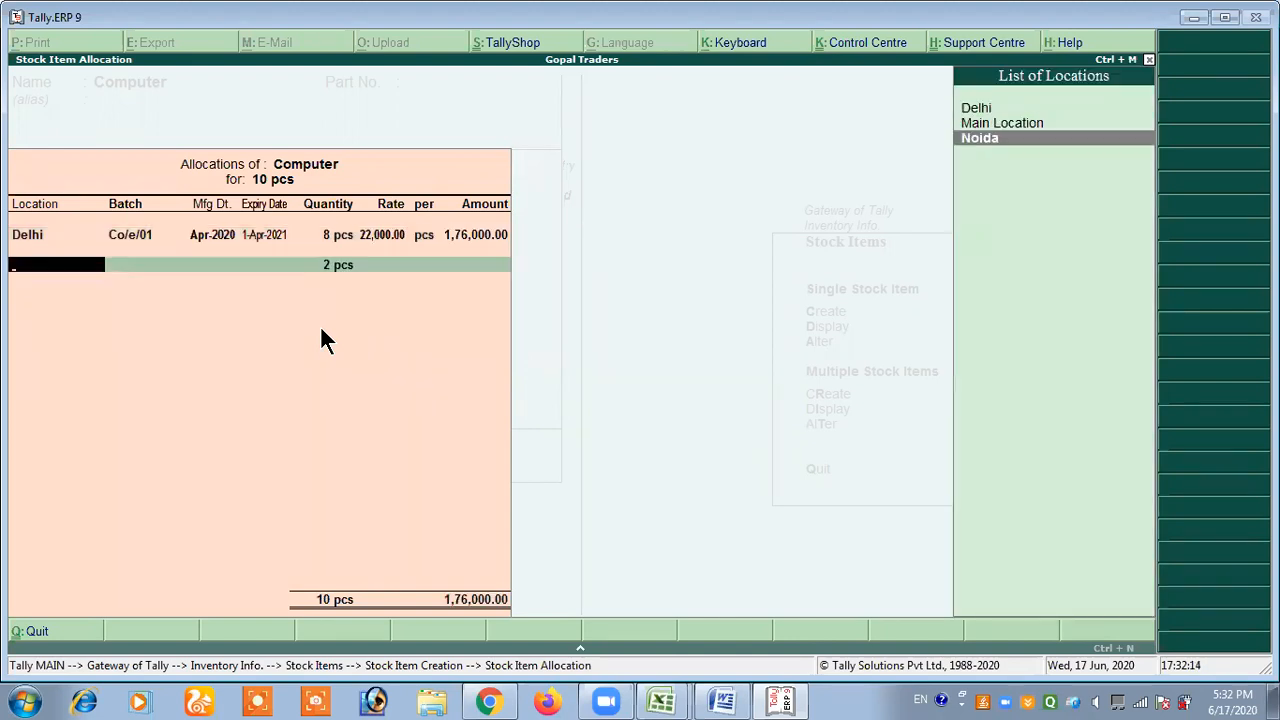
pyautogui.press('Return')
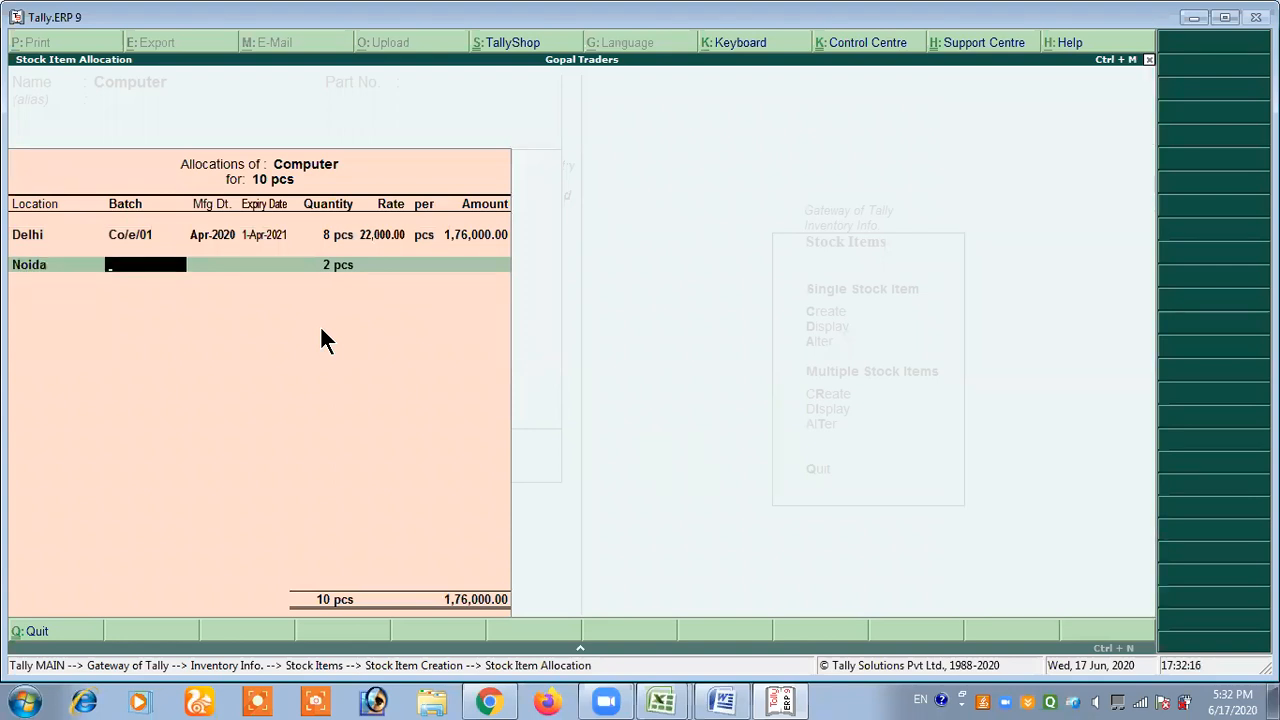
pyautogui.hotkey('alt', 'Tab')
pyautogui.scroll(-6, 736, 324)
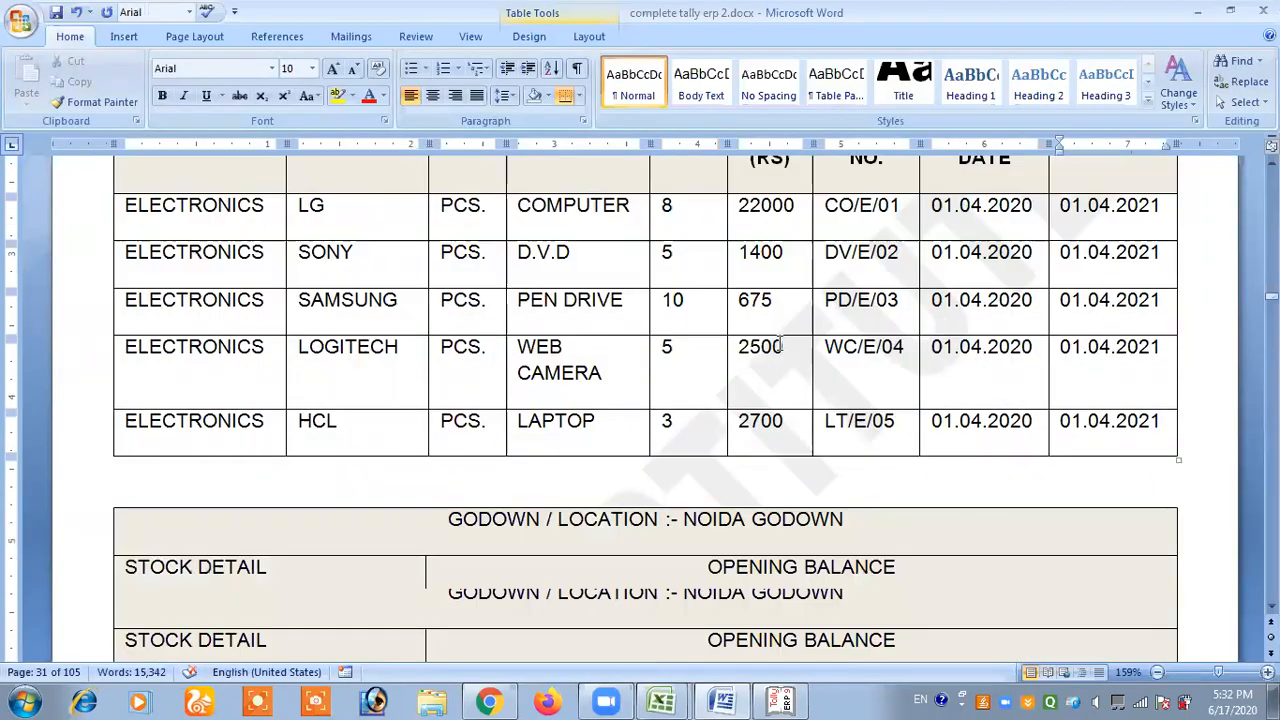
pyautogui.moveTo(683, 300); pyautogui.dragTo(845, 302)
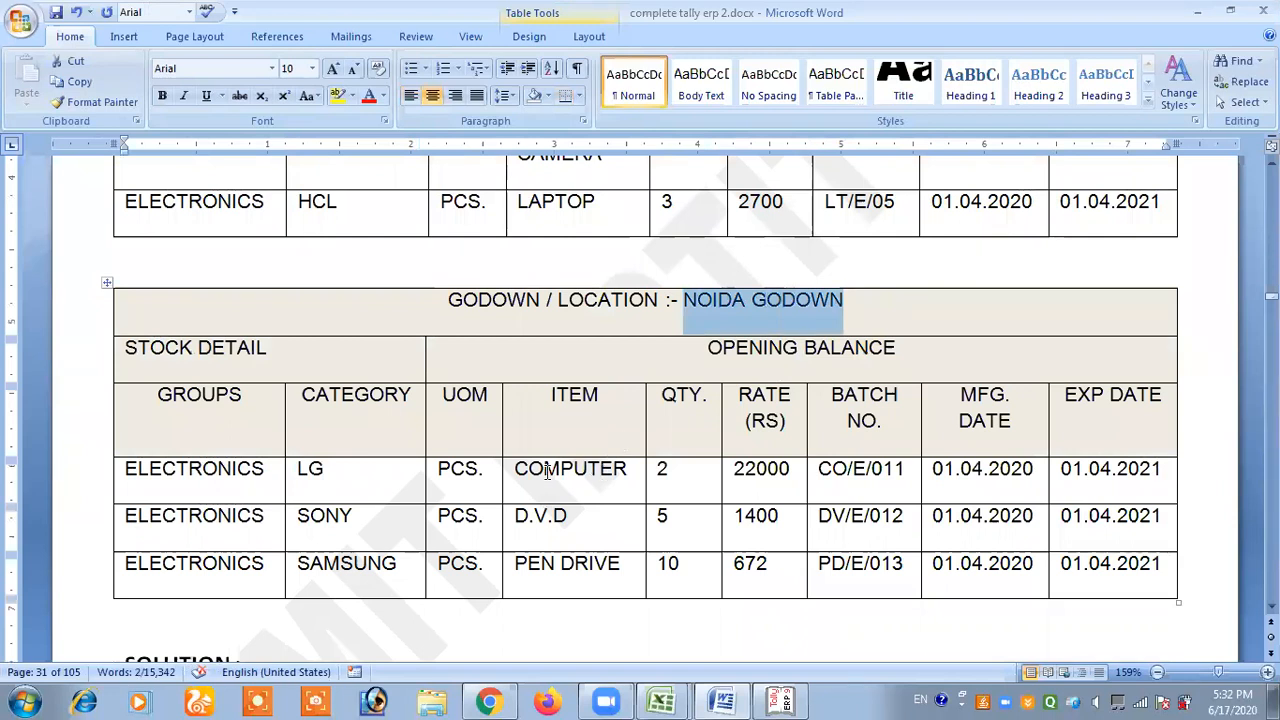
pyautogui.moveTo(819, 466); pyautogui.dragTo(905, 468)
pyautogui.click(894, 470)
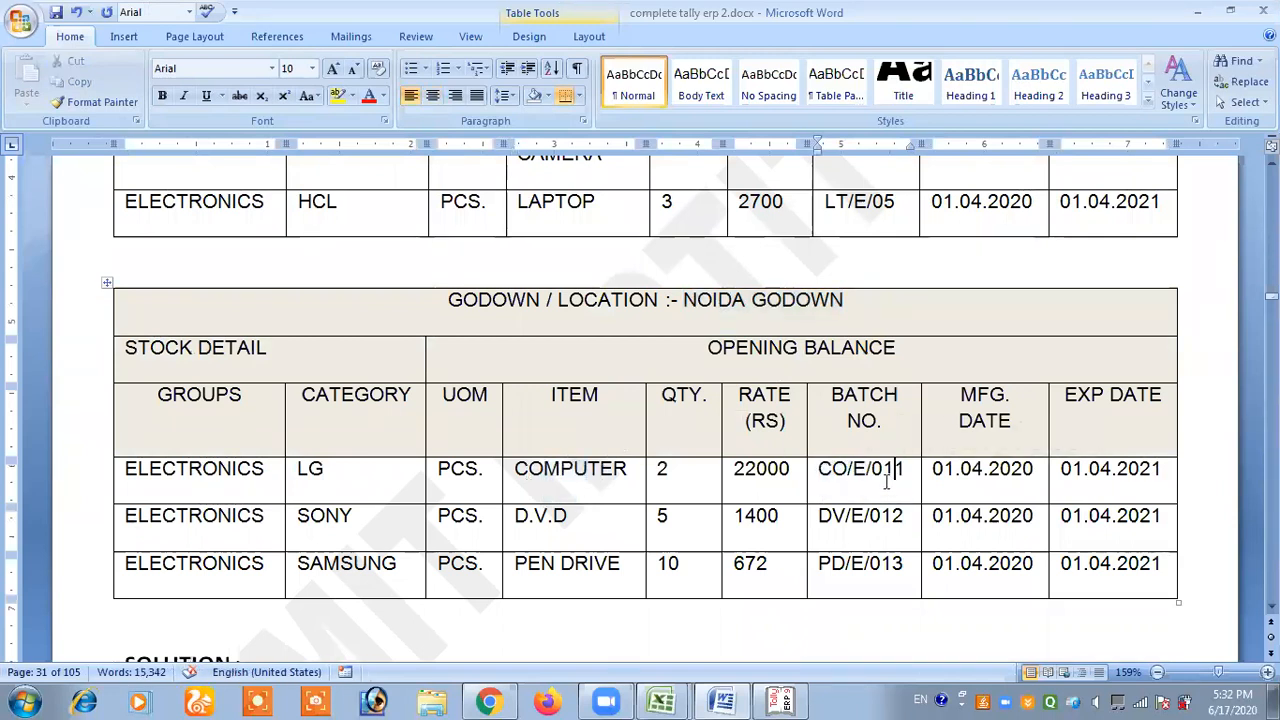
pyautogui.hotkey('alt', 'Tab')
pyautogui.write('Co/e/011')
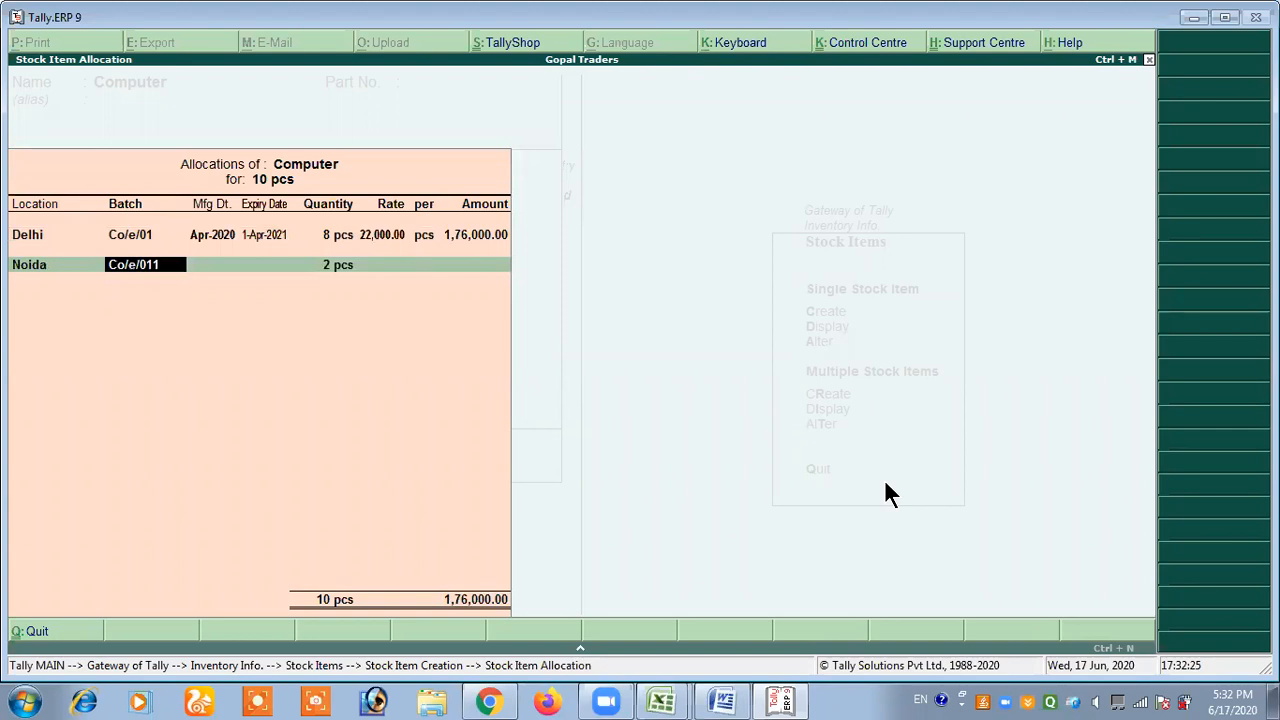
pyautogui.press('Return')
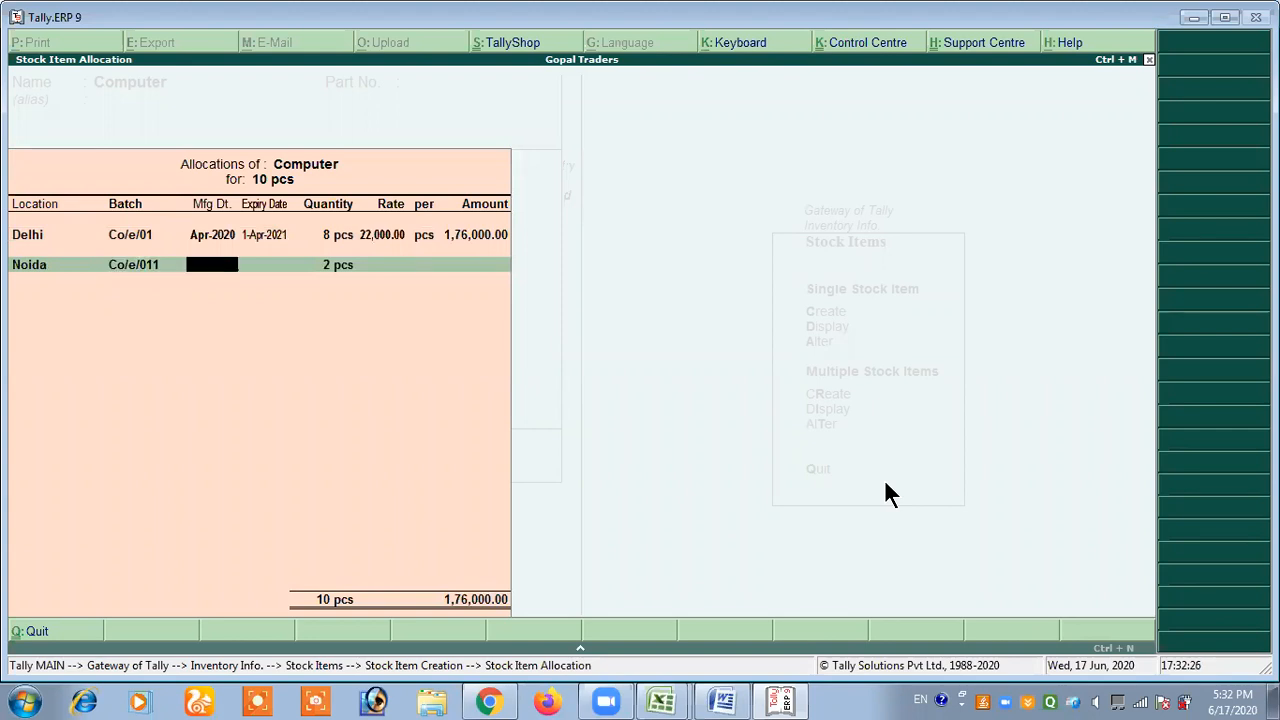
# Set the Noida batch's manufacturing date to 1/4/2020 and its expiry date to 1/4/2021.
pyautogui.write('1/4/200')
pyautogui.press('BackSpace')
pyautogui.write('20')
pyautogui.press('Return')
pyautogui.write('1/4/2021')
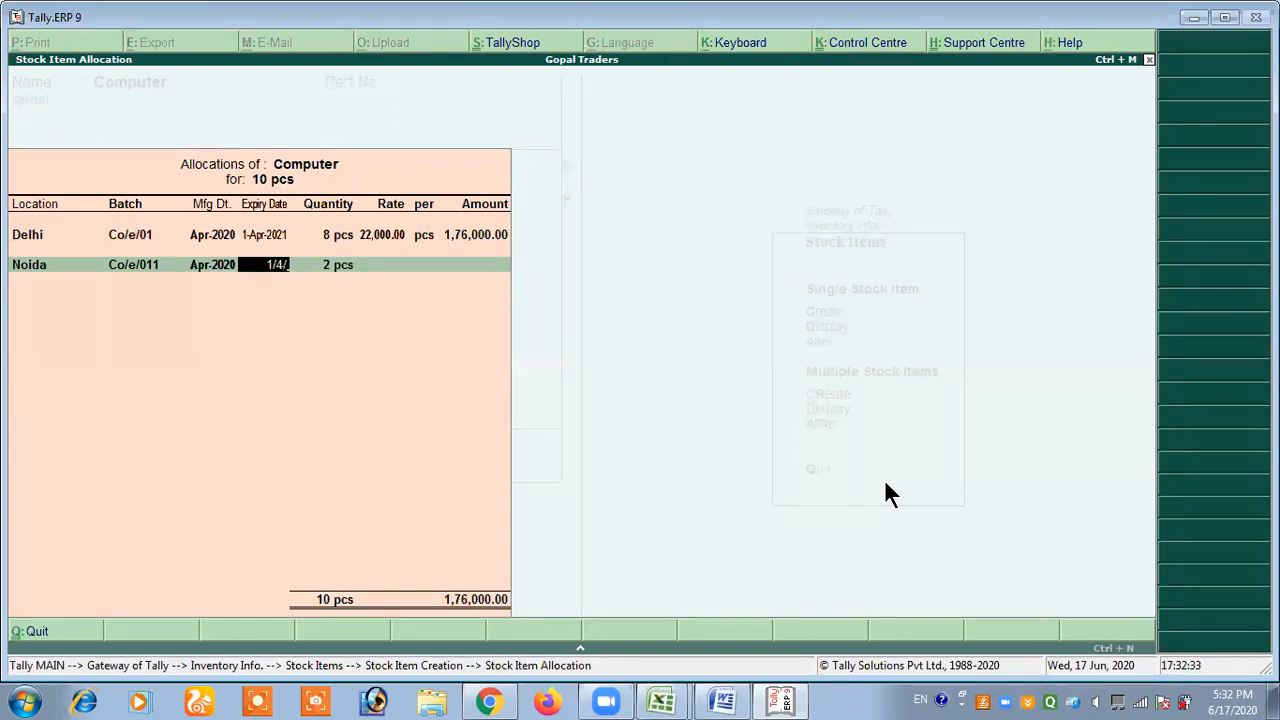
pyautogui.press('Return')
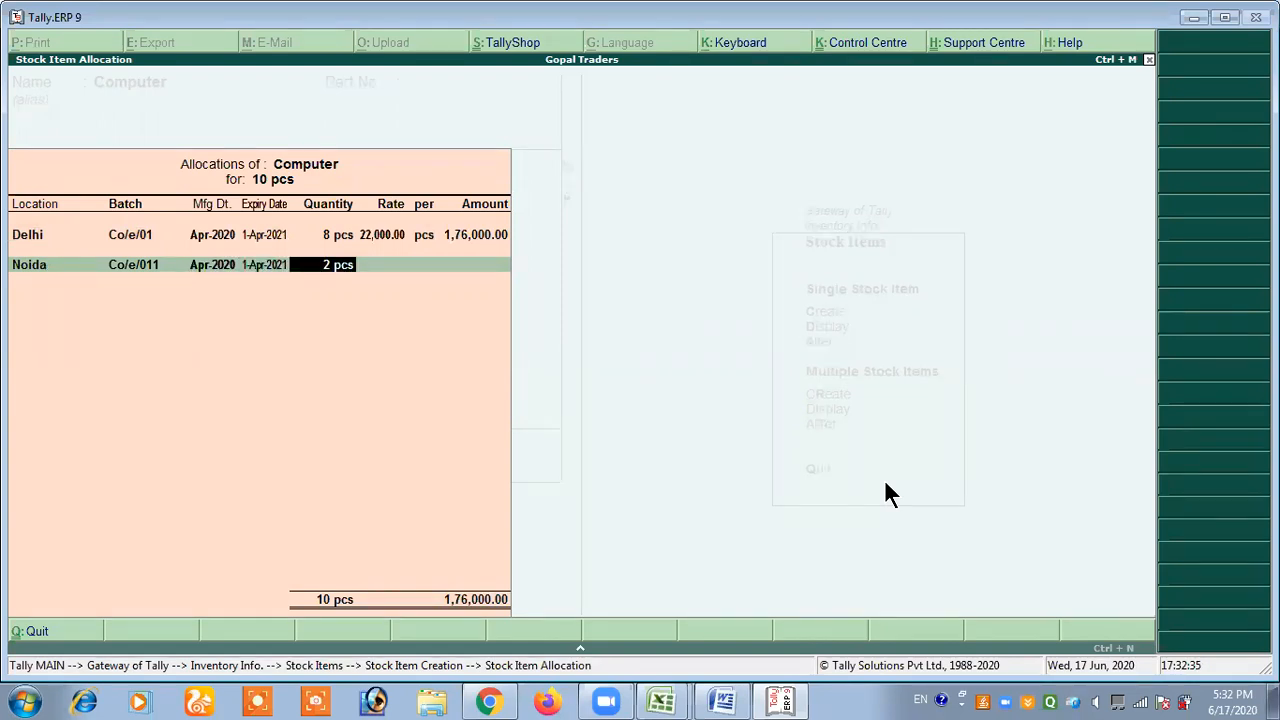
# Keep 2 pcs for the Noida batch, set its rate to 22000, and save the Computer stock item.
pyautogui.press('Return')
pyautogui.write('220000.00')
pyautogui.press('Return')
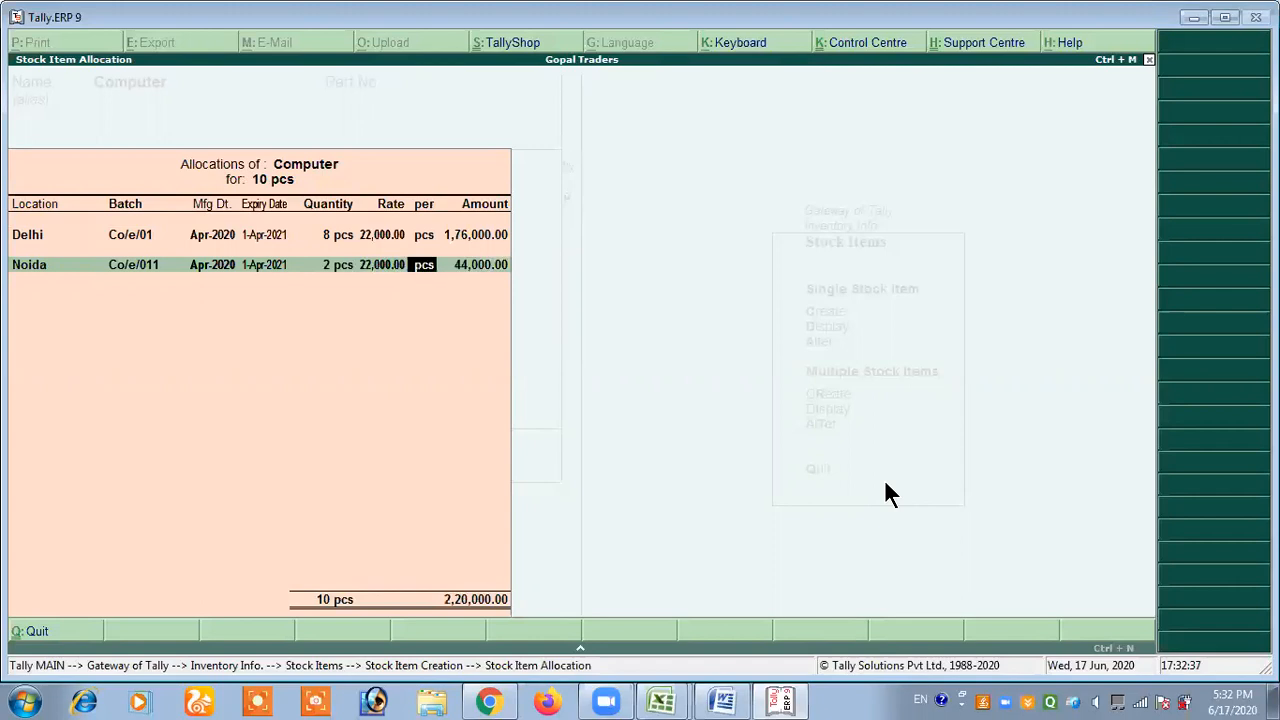
pyautogui.press('Return')
pyautogui.press('Return')
pyautogui.press('Return')
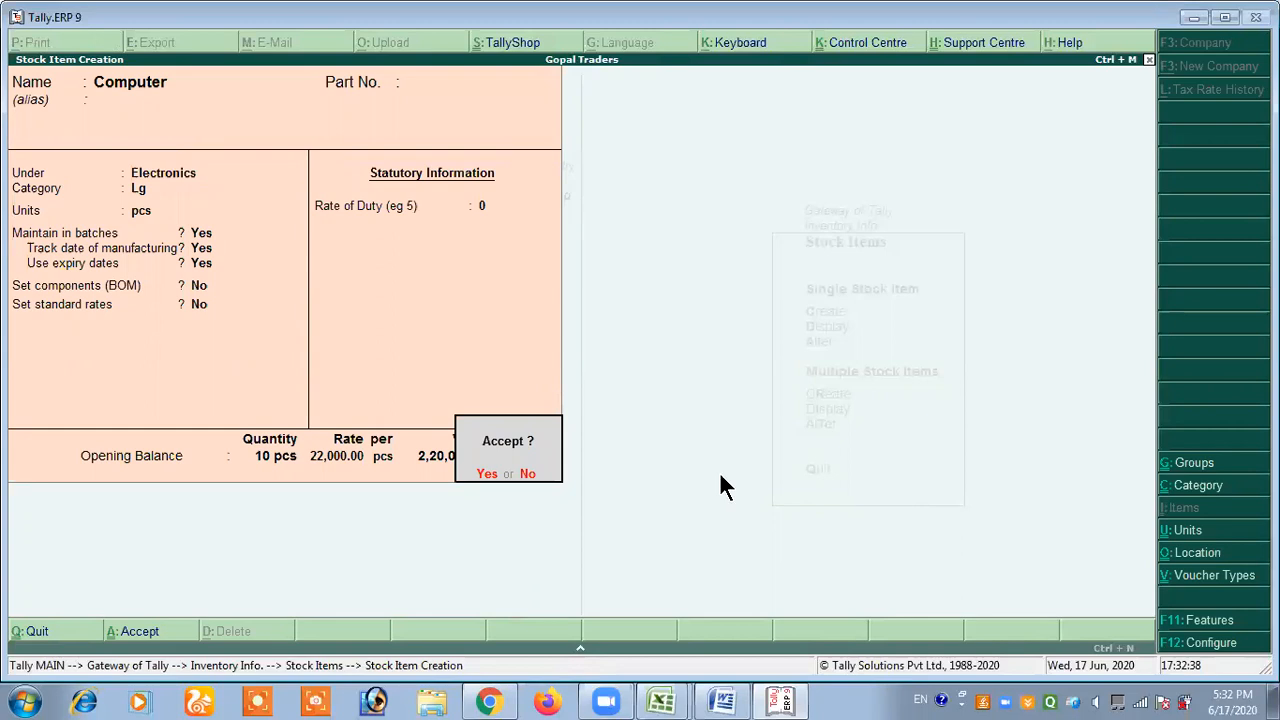
pyautogui.press('Return')
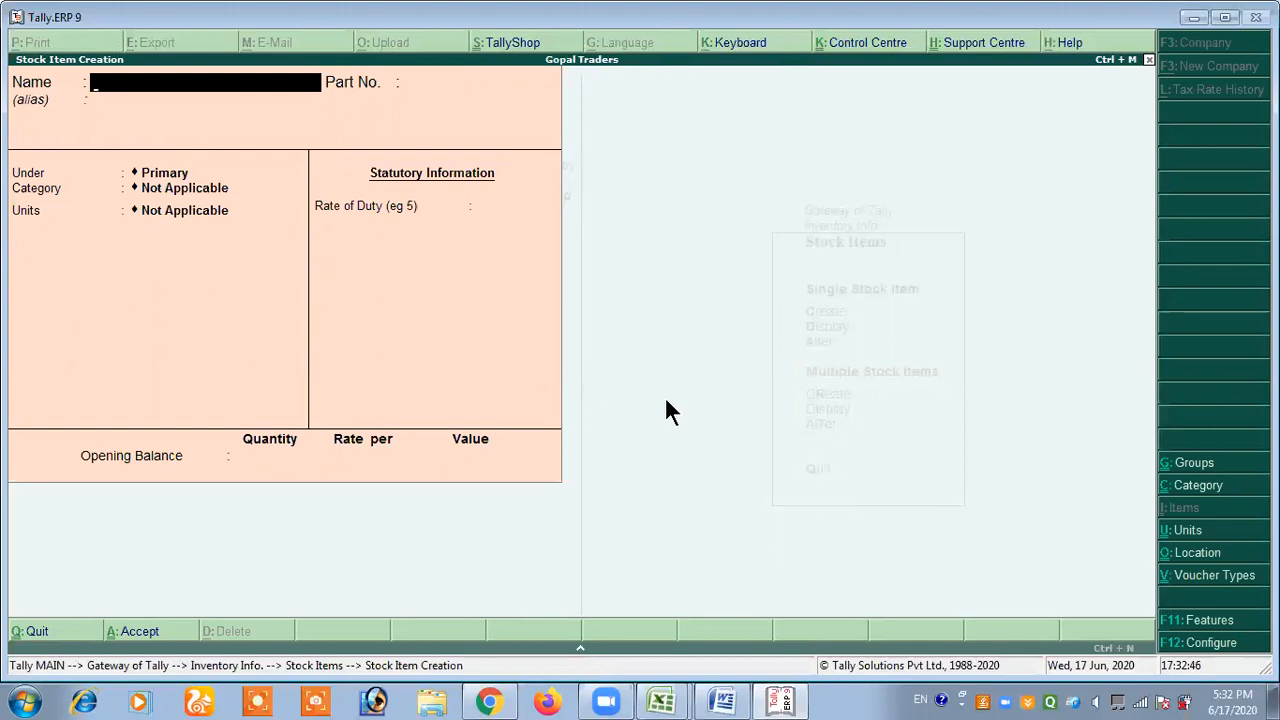
# Switch to the Word document and check the D.V.D row's item name, group and category in the Delhi table.
pyautogui.hotkey('alt', 'Tab')
pyautogui.scroll(5, 640, 400)
pyautogui.moveTo(572, 400); pyautogui.dragTo(508, 400)
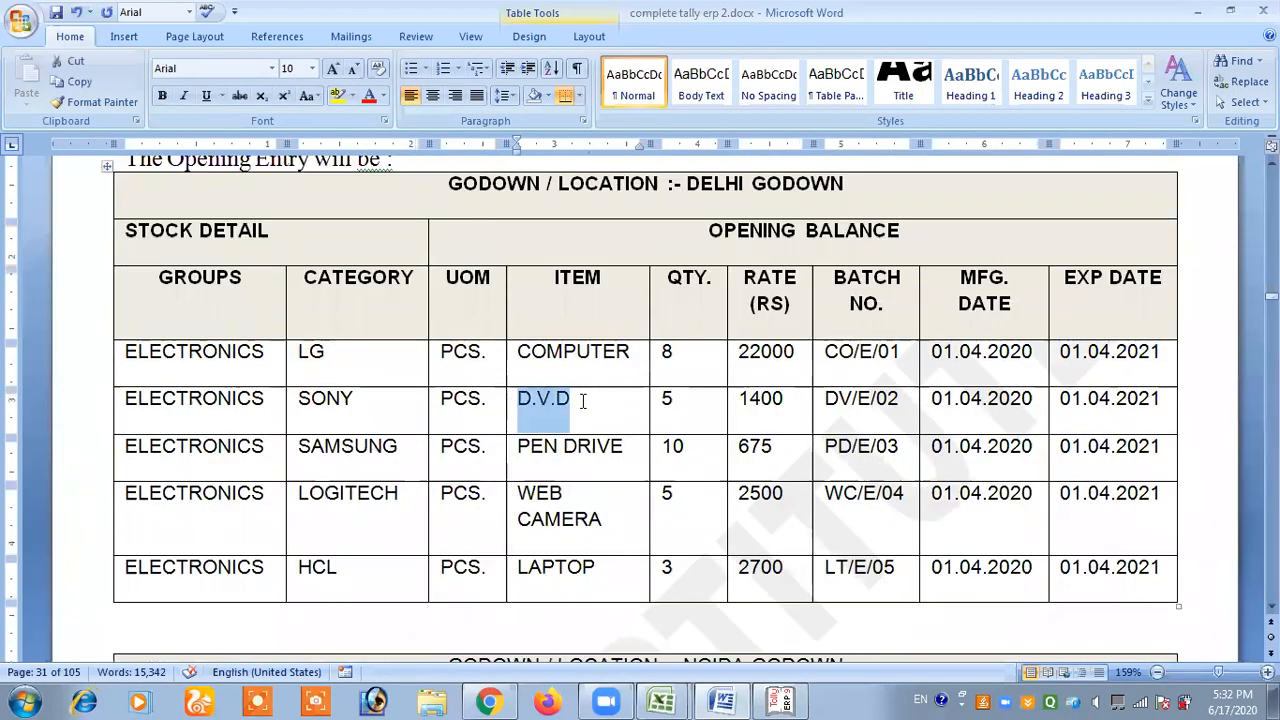
pyautogui.click(582, 400)
pyautogui.moveTo(246, 399); pyautogui.dragTo(148, 400)
pyautogui.click(190, 402)
pyautogui.moveTo(356, 400); pyautogui.dragTo(307, 408)
pyautogui.click(367, 412)
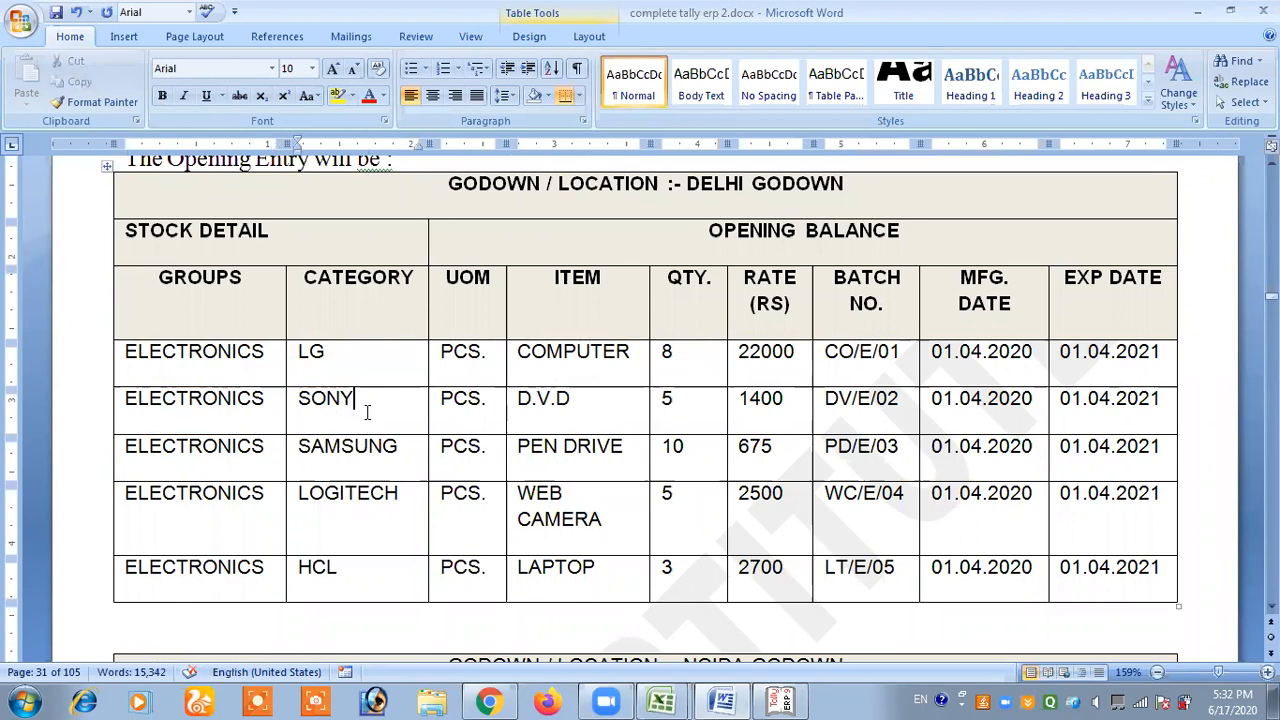
# Return to Tally.ERP 9, name the new stock item Dvd and place it under the Electronics group.
pyautogui.hotkey('alt', 'Tab')
pyautogui.write('Dvd')
pyautogui.press('Return')
pyautogui.press('Return')
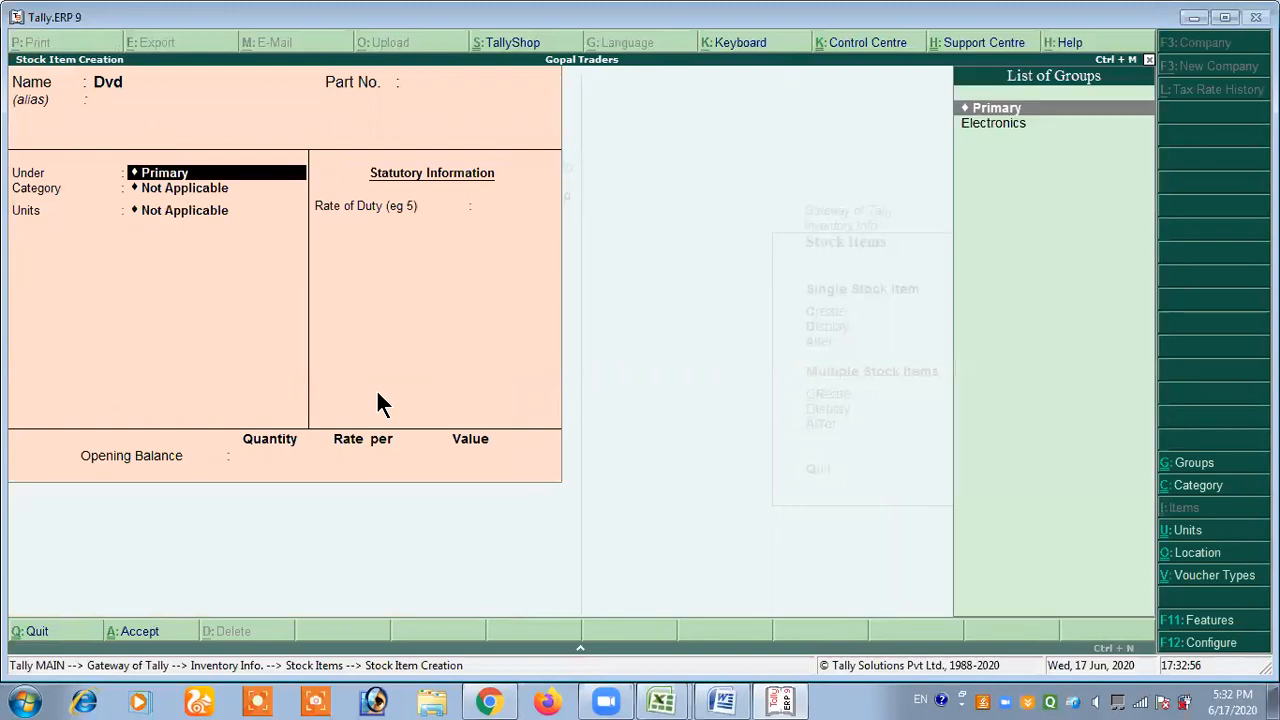
pyautogui.press('Down')
pyautogui.press('Return')
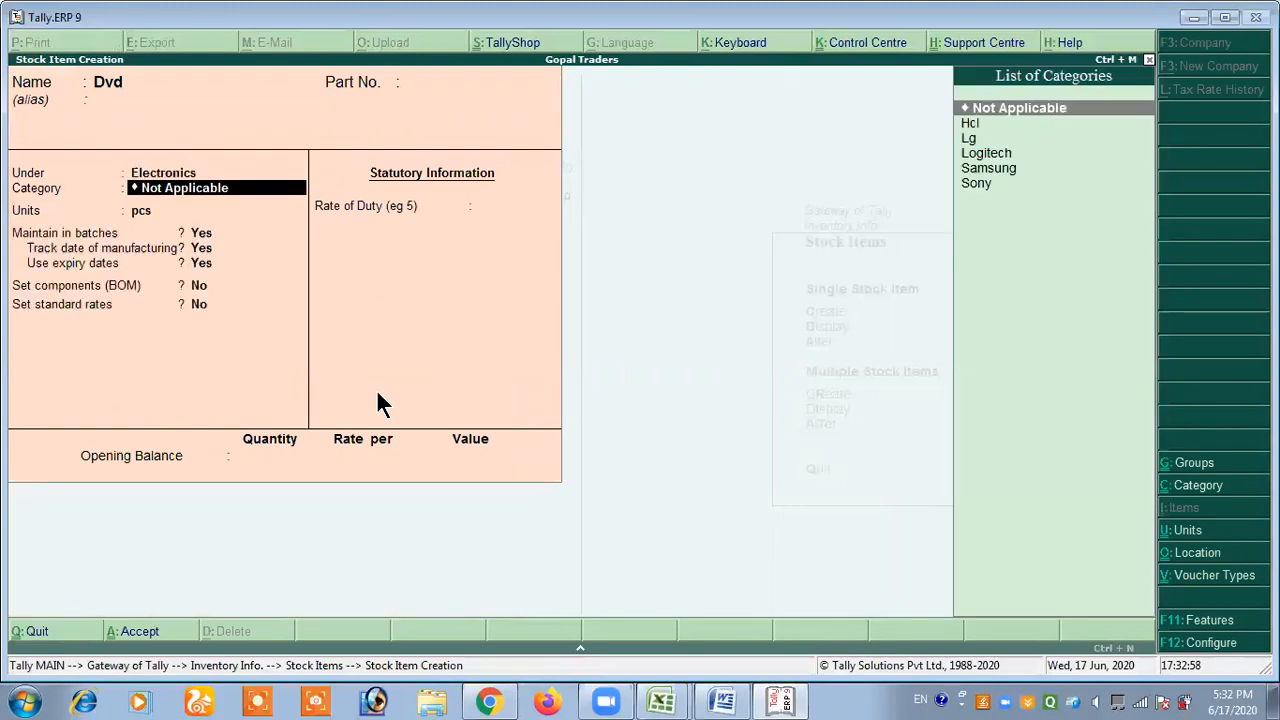
# Assign Dvd the category Sony, keeping the pcs unit and the batch, manufacturing date and expiry settings enabled.
pyautogui.press('Down')
pyautogui.press('Down')
pyautogui.press('Down')
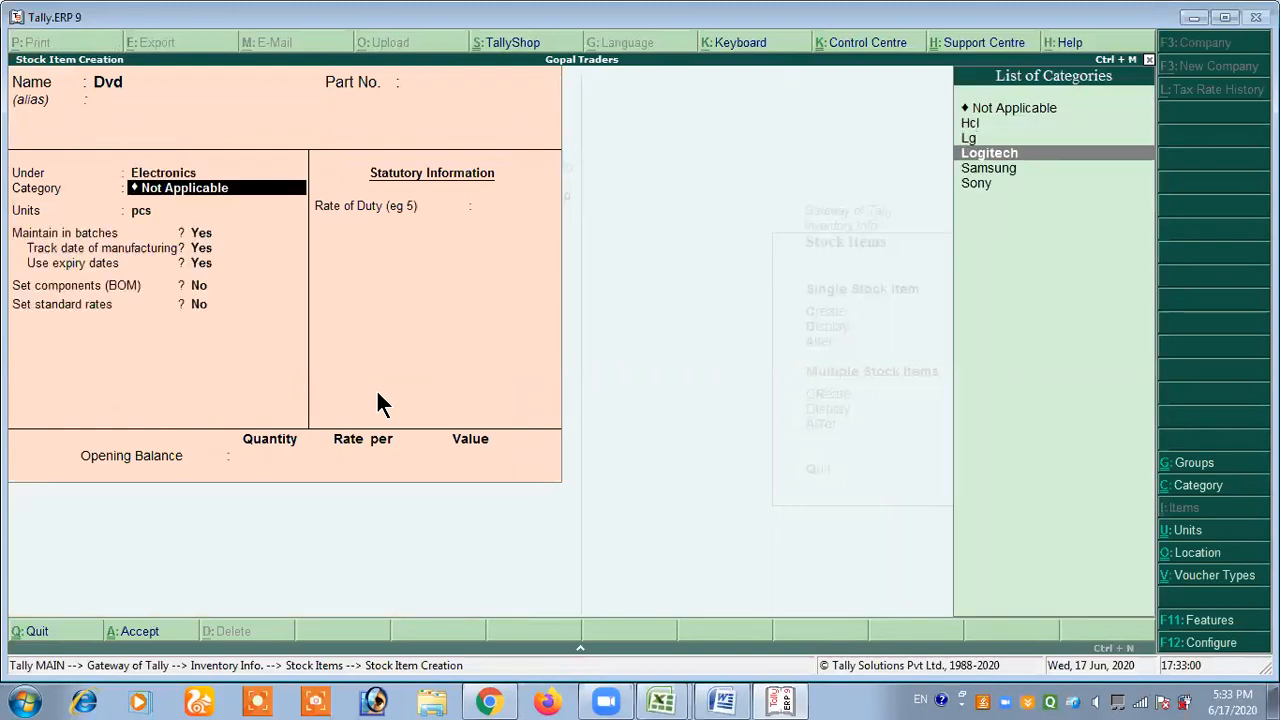
pyautogui.press('Down')
pyautogui.press('Down')
pyautogui.press('Return')
pyautogui.press('Return')
pyautogui.press('Return')
pyautogui.press('Return')
pyautogui.press('Return')
pyautogui.press('Return')
pyautogui.press('Return')
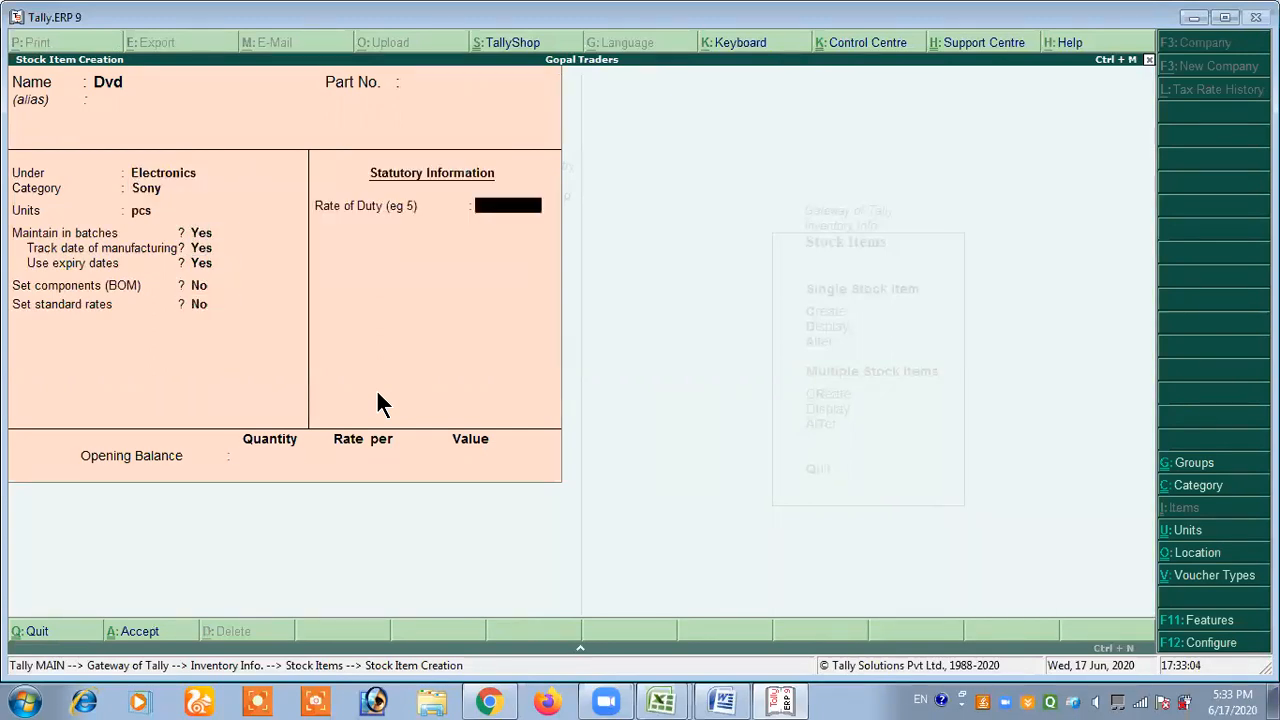
pyautogui.press('Return')
# Compare the D.V.D quantities in the Word document's Delhi and Noida tables and set Dvd's opening quantity to 10 pcs in Tally.ERP 9.
pyautogui.hotkey('alt', 'Tab')
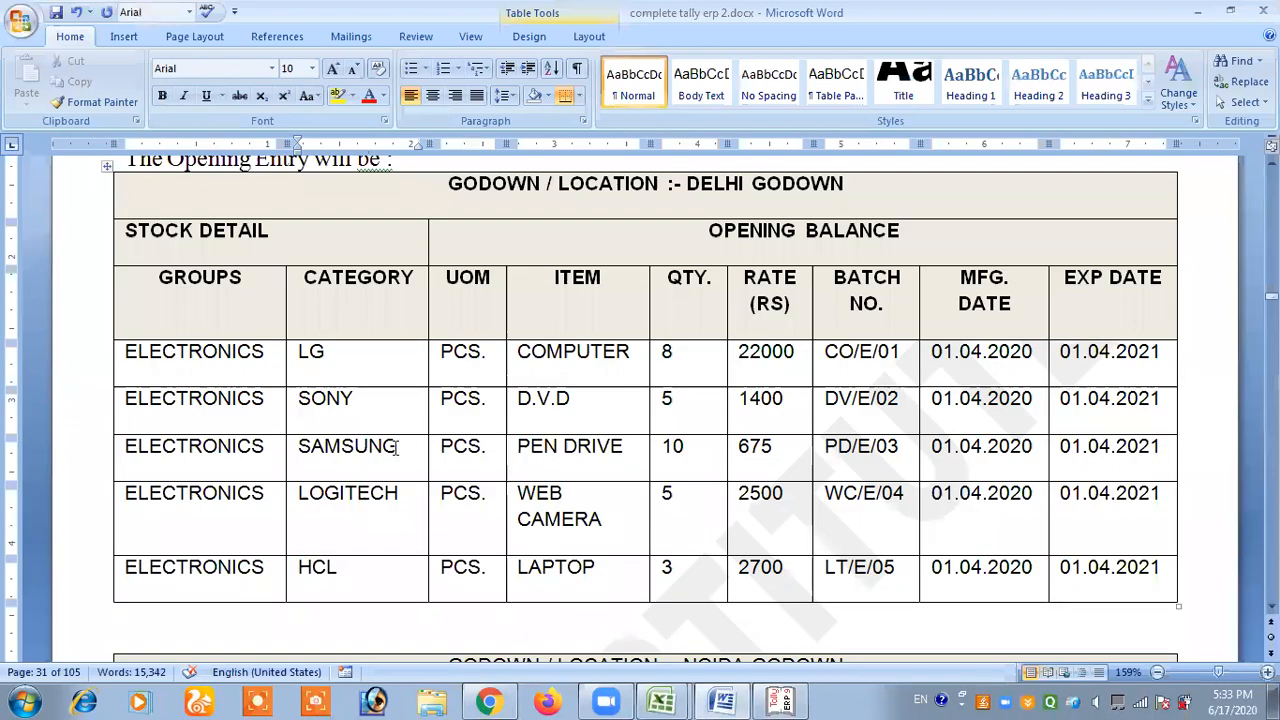
pyautogui.moveTo(635, 399); pyautogui.dragTo(666, 402)
pyautogui.click(669, 400)
pyautogui.scroll(-5, 674, 443)
pyautogui.moveTo(546, 440); pyautogui.dragTo(652, 450)
pyautogui.click(662, 445)
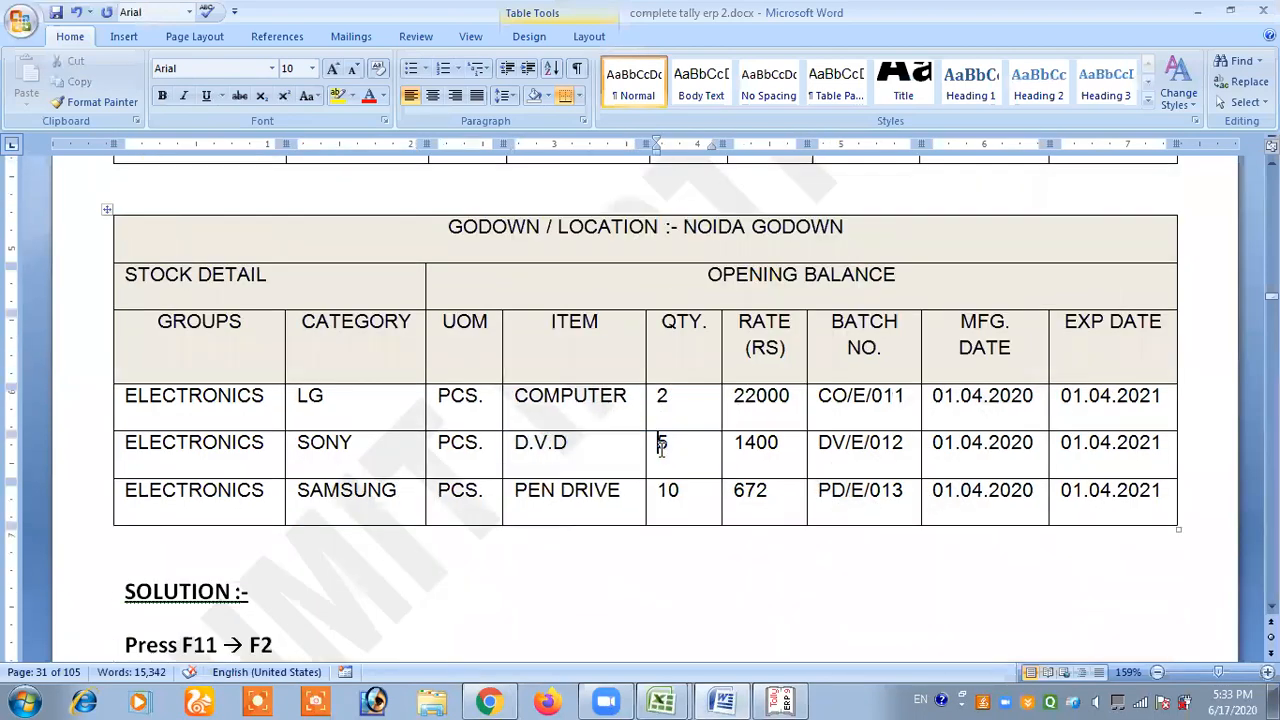
pyautogui.hotkey('alt', 'Tab')
pyautogui.write('10')
pyautogui.press('Return')
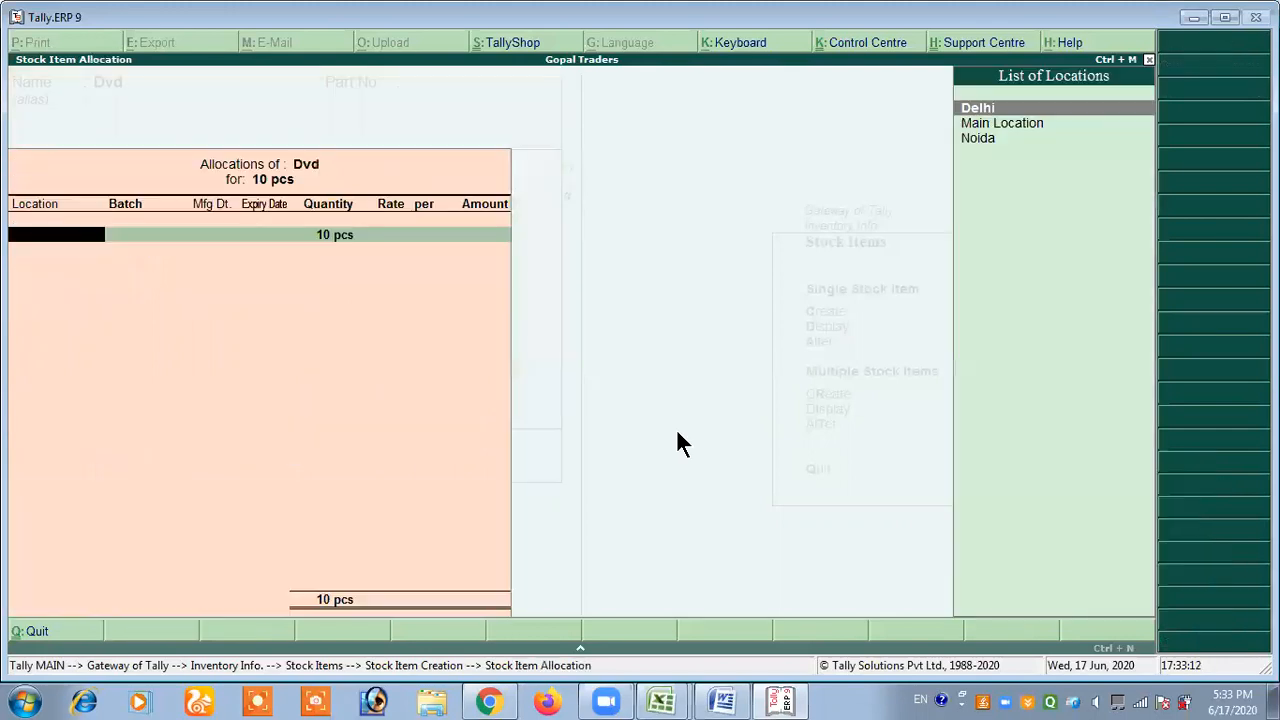
# Allocate Dvd to the Delhi location and enter batch Dv/e/02 from the Word document's Delhi table.
pyautogui.press('Return')
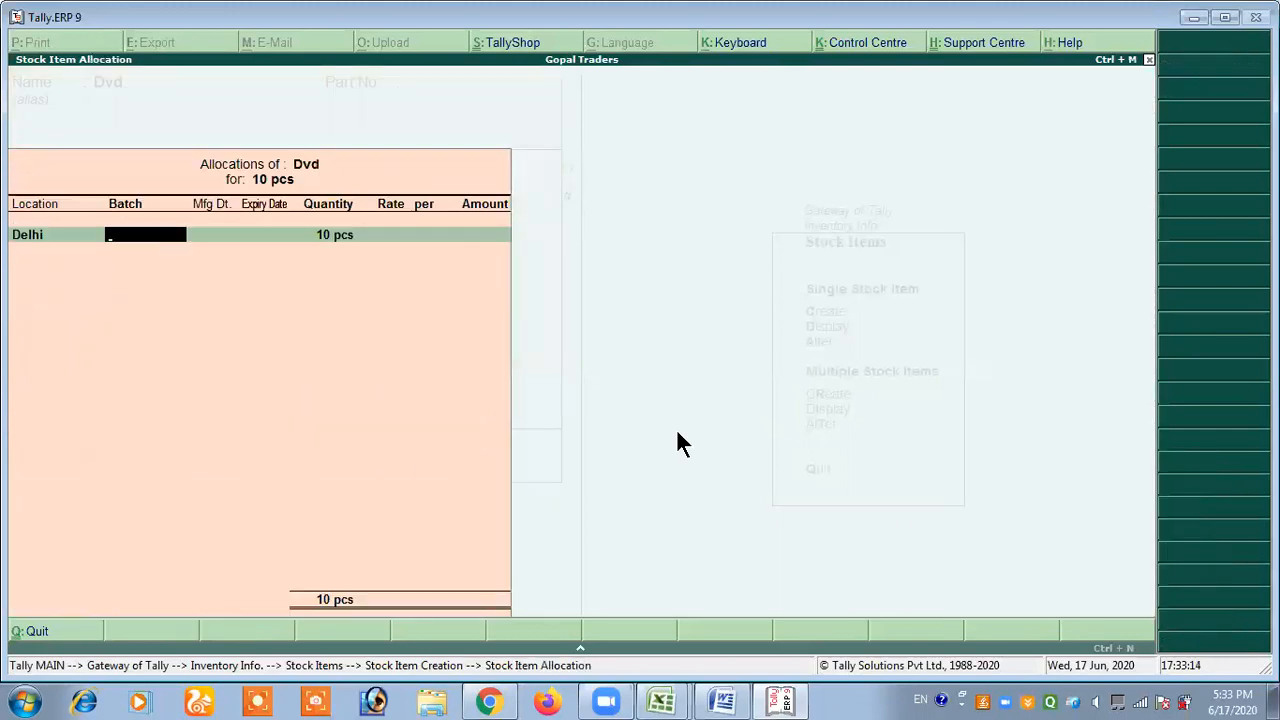
pyautogui.hotkey('alt', 'Tab')
pyautogui.scroll(6, 678, 435)
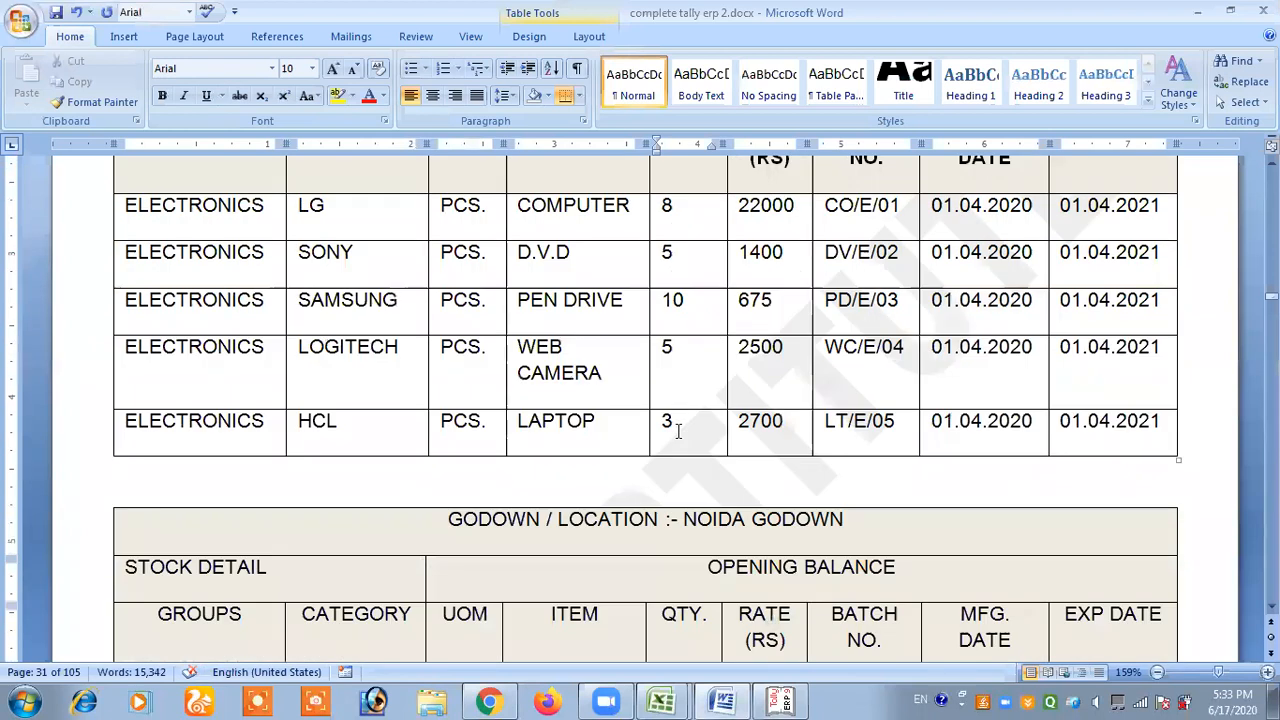
pyautogui.scroll(5, 678, 430)
pyautogui.scroll(-1, 678, 430)
pyautogui.moveTo(898, 472); pyautogui.dragTo(847, 476)
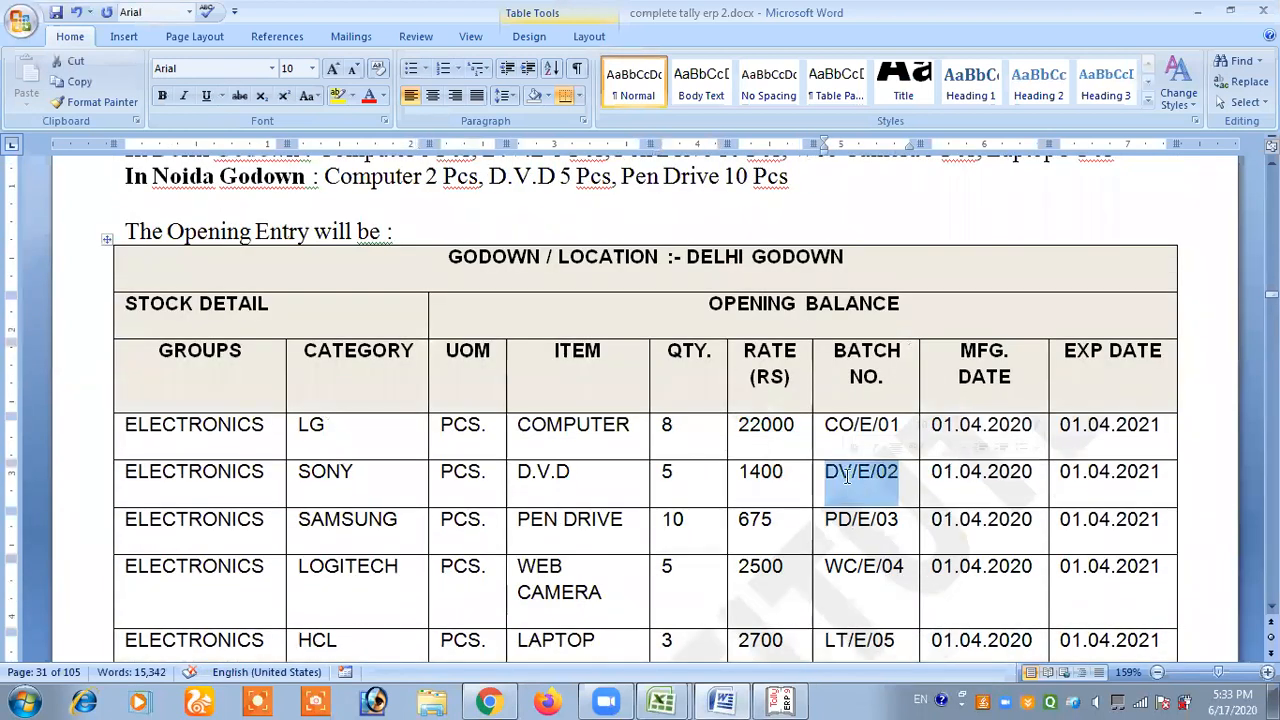
pyautogui.hotkey('alt', 'Tab')
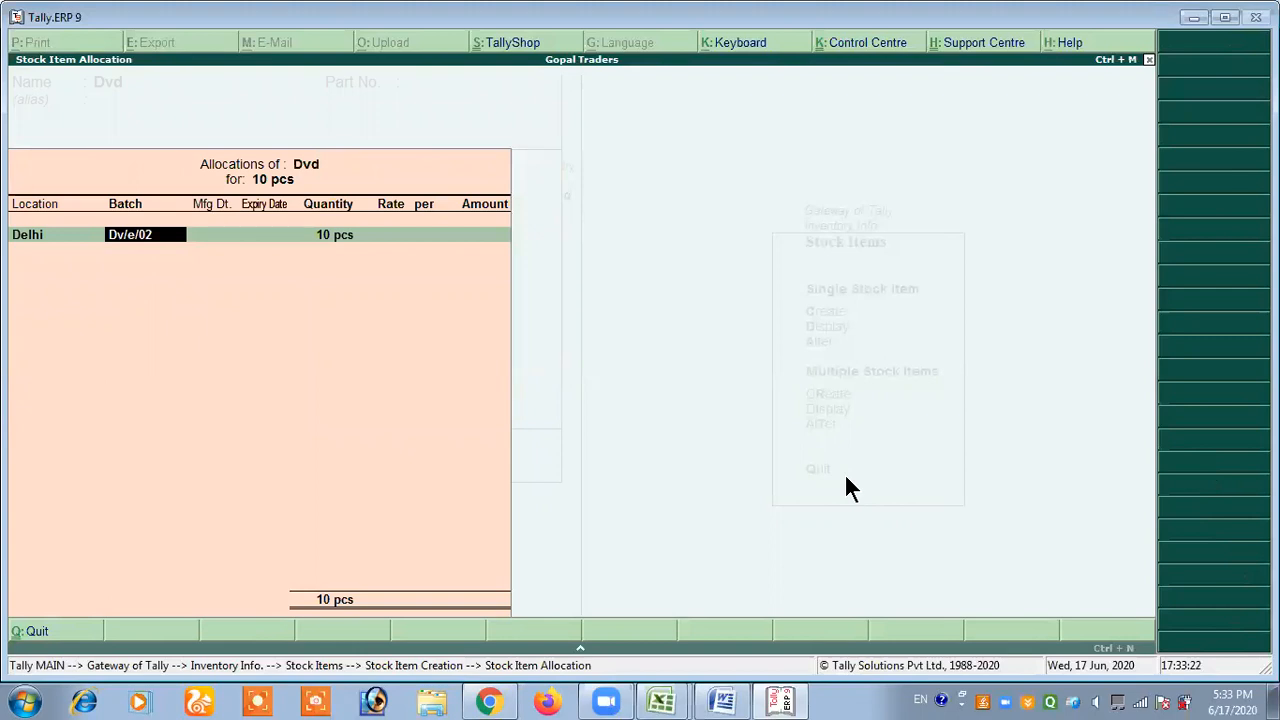
# Set Dvd's Delhi batch manufacturing date to 1-4-2020 and its expiry date to 1/4/2021.
pyautogui.press('Return')
pyautogui.write('1-4-2020')
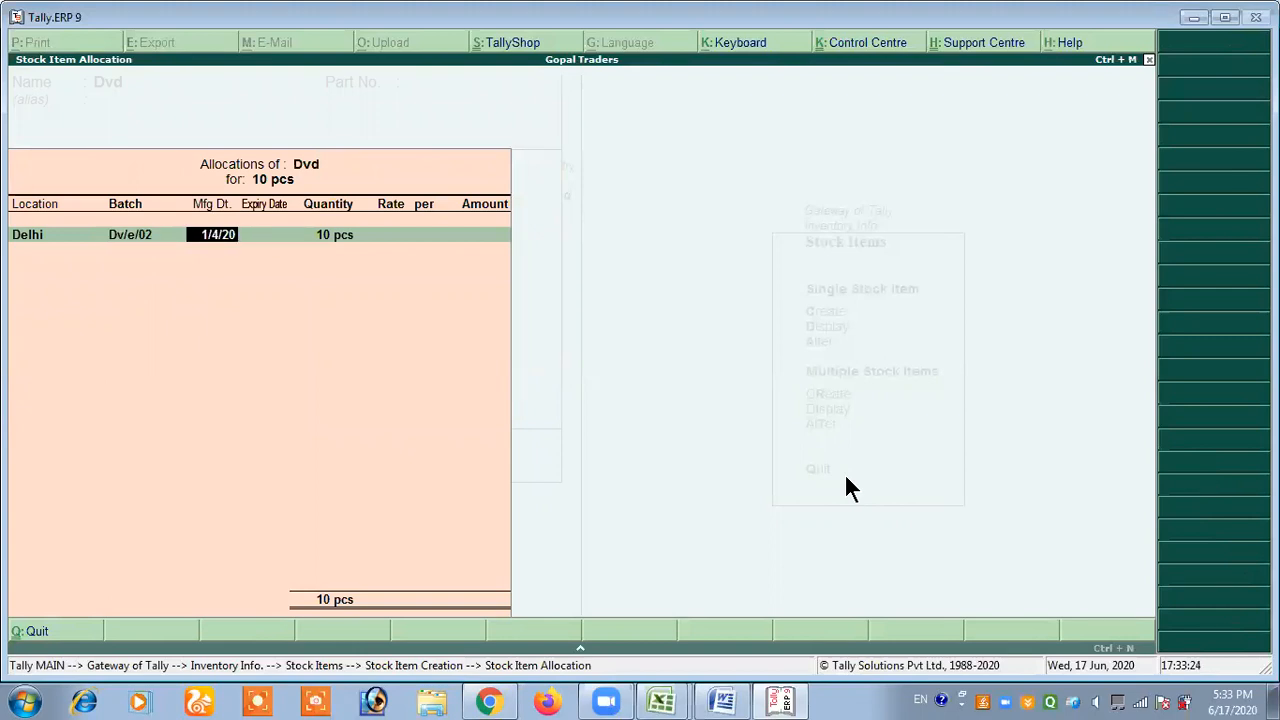
pyautogui.press('Return')
pyautogui.write('1/4/2021')
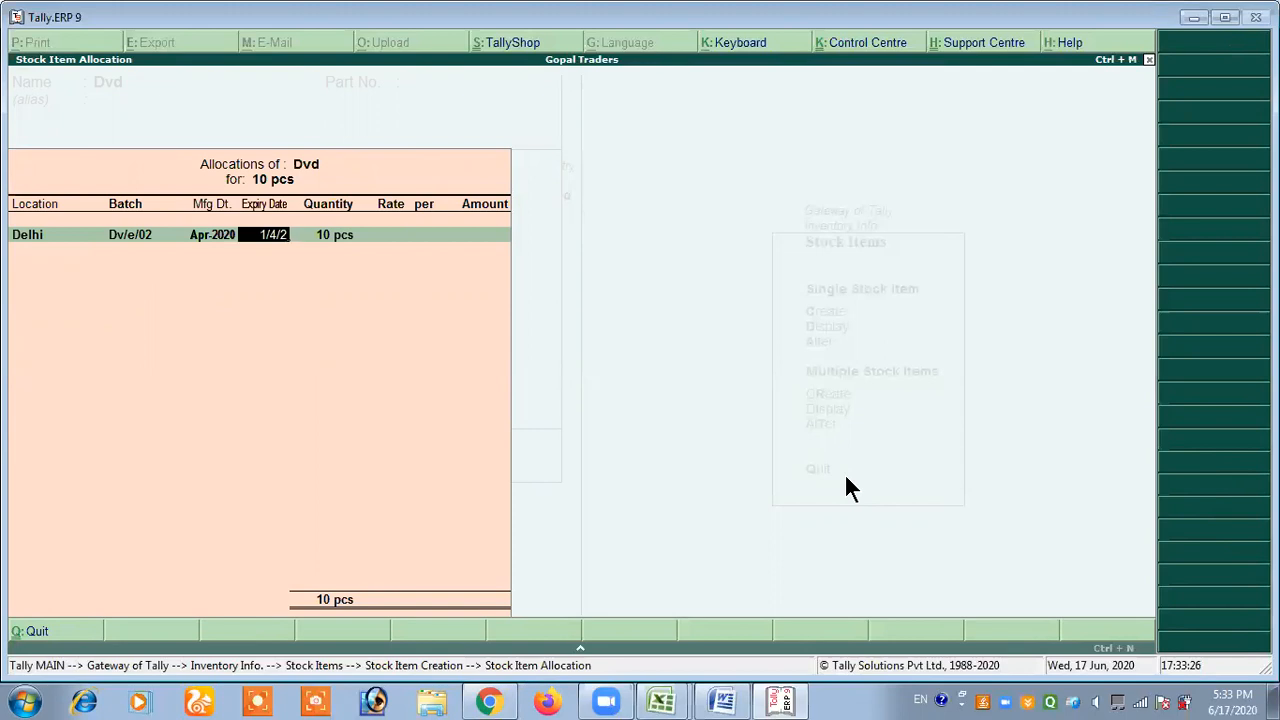
pyautogui.press('Return')
# Set Dvd's Delhi batch quantity to 5 pcs and its rate to 1400 per pcs.
pyautogui.write('5')
pyautogui.press('Return')
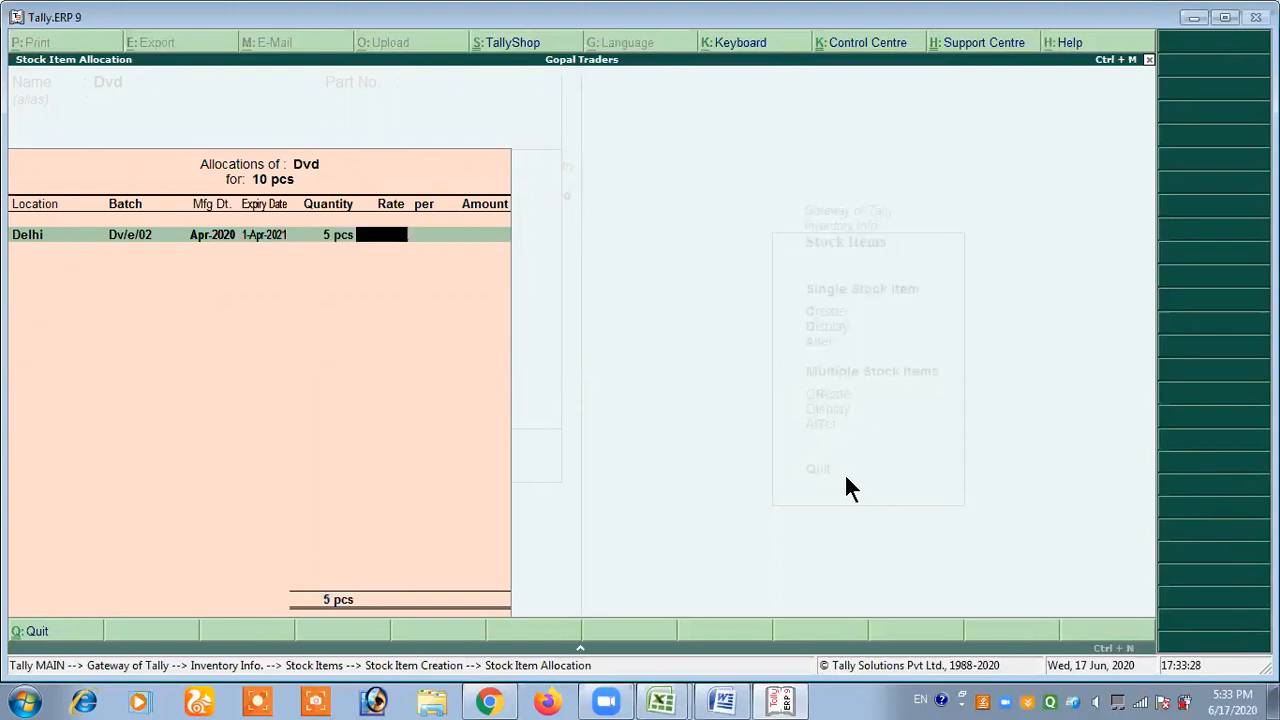
pyautogui.write('1400')
pyautogui.press('Return')
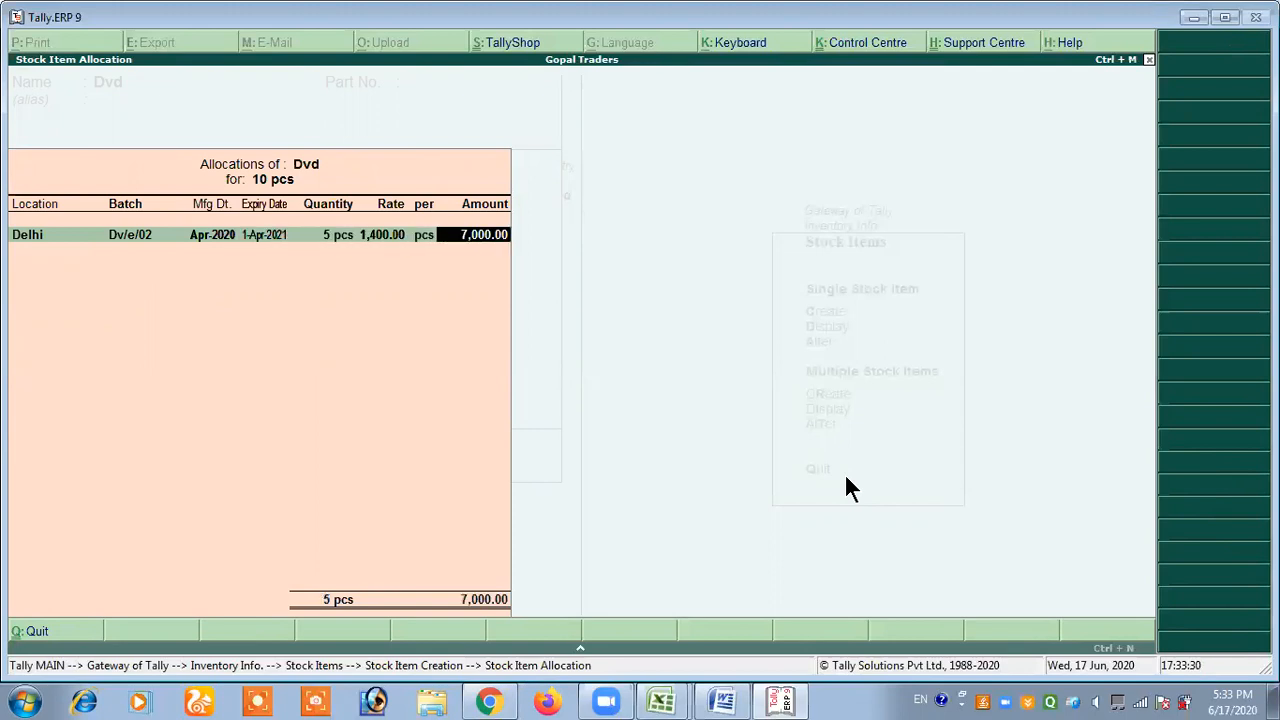
pyautogui.press('Return')
# Add a Noida allocation for Dvd with batch Dv/e/012, taken from the Word document's Noida table.
pyautogui.press('Down')
pyautogui.press('Down')
pyautogui.press('Return')
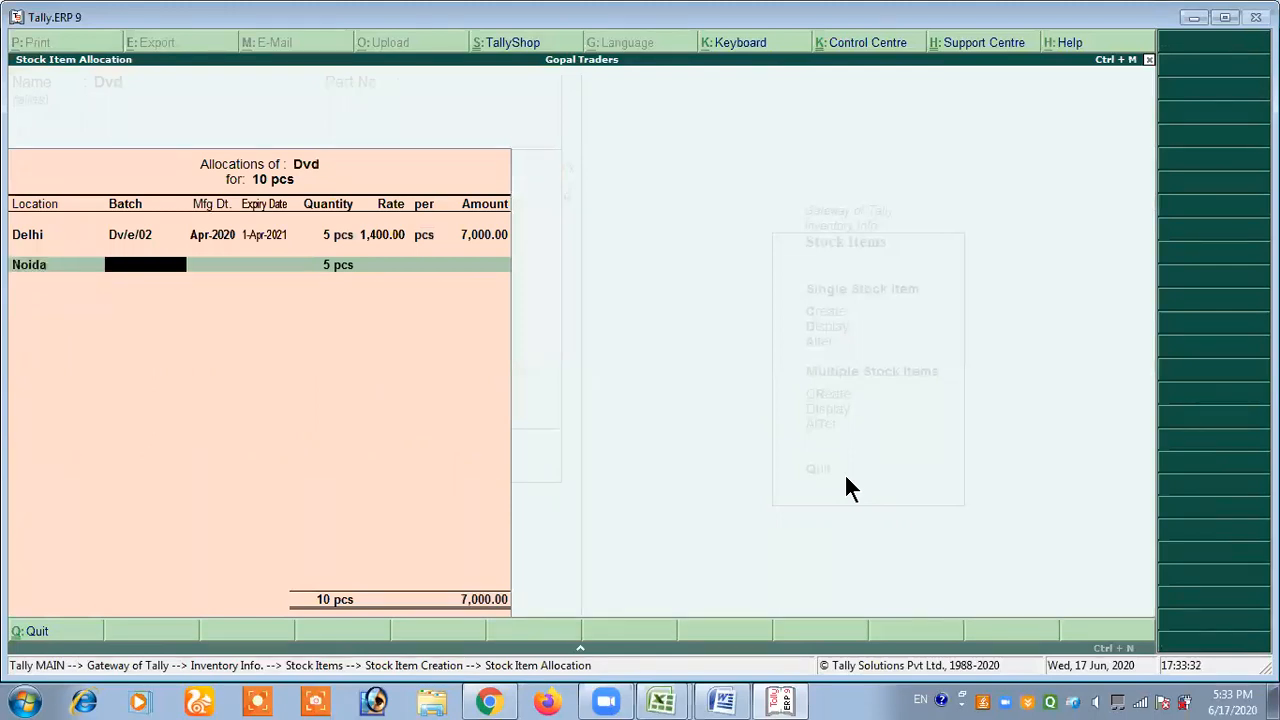
pyautogui.hotkey('alt', 'Tab')
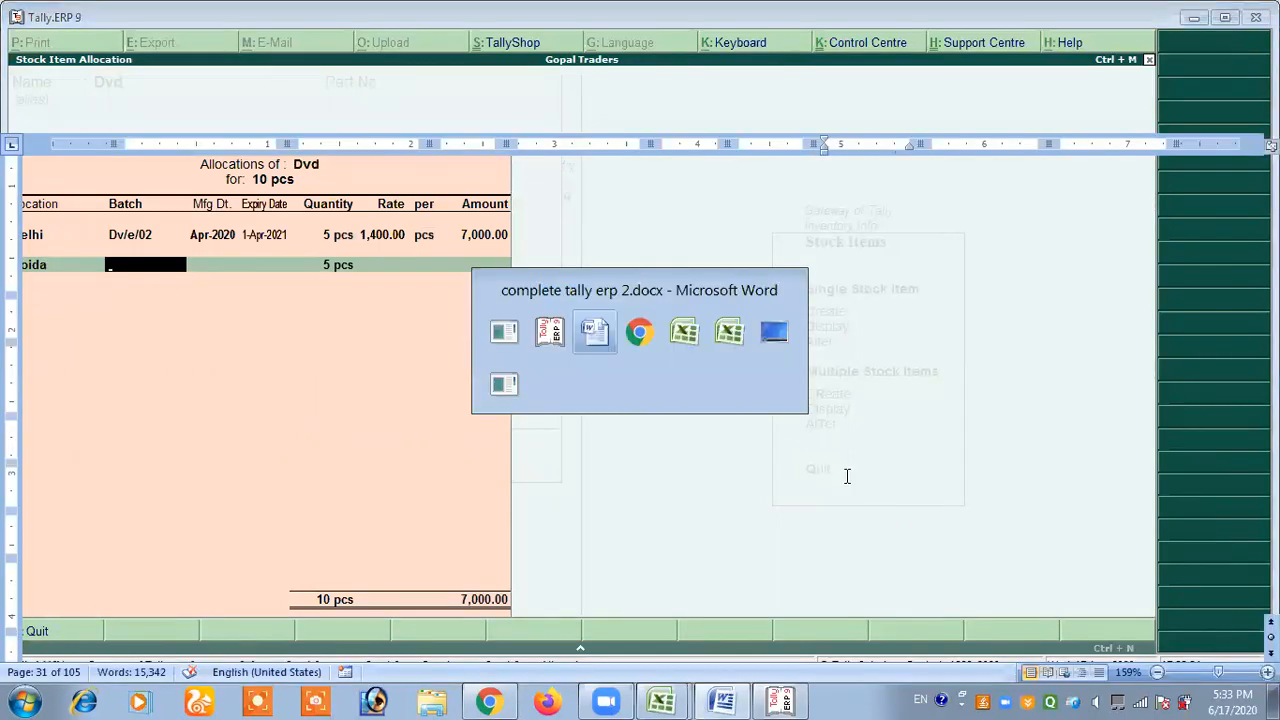
pyautogui.scroll(-10, 718, 450)
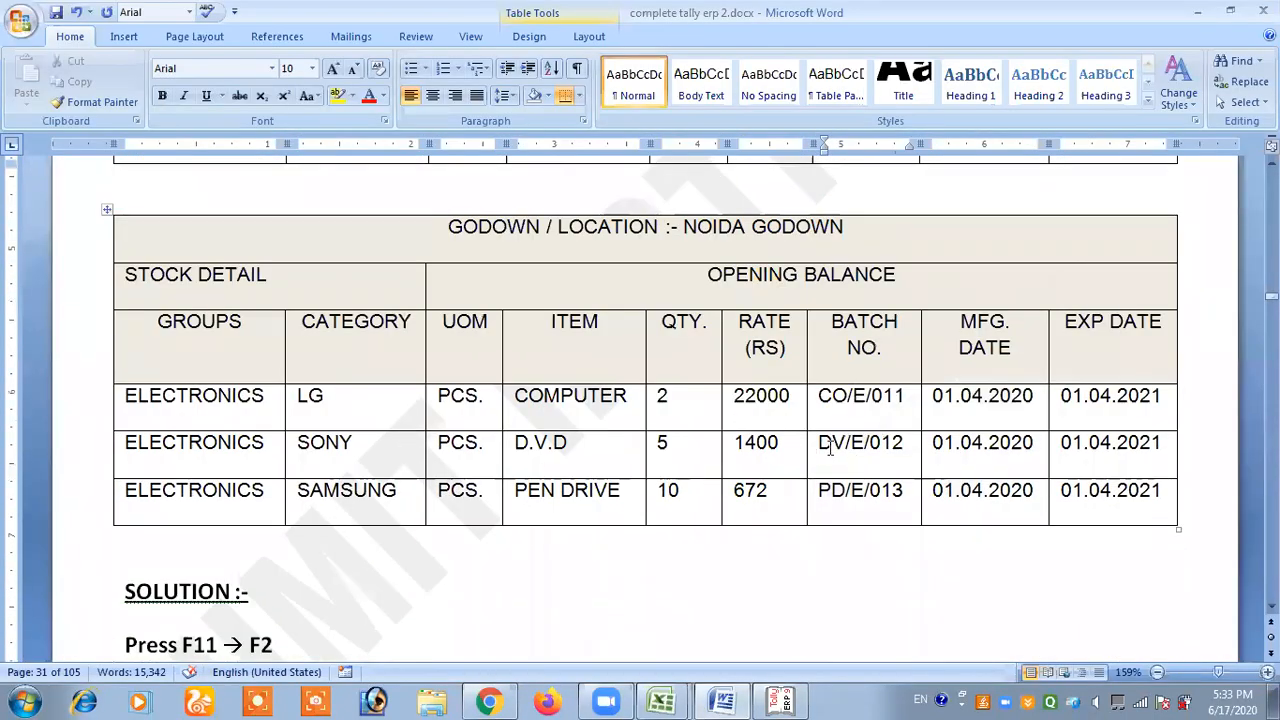
pyautogui.moveTo(818, 447); pyautogui.dragTo(906, 445)
pyautogui.hotkey('alt', 'Tab')
pyautogui.write('Dv')
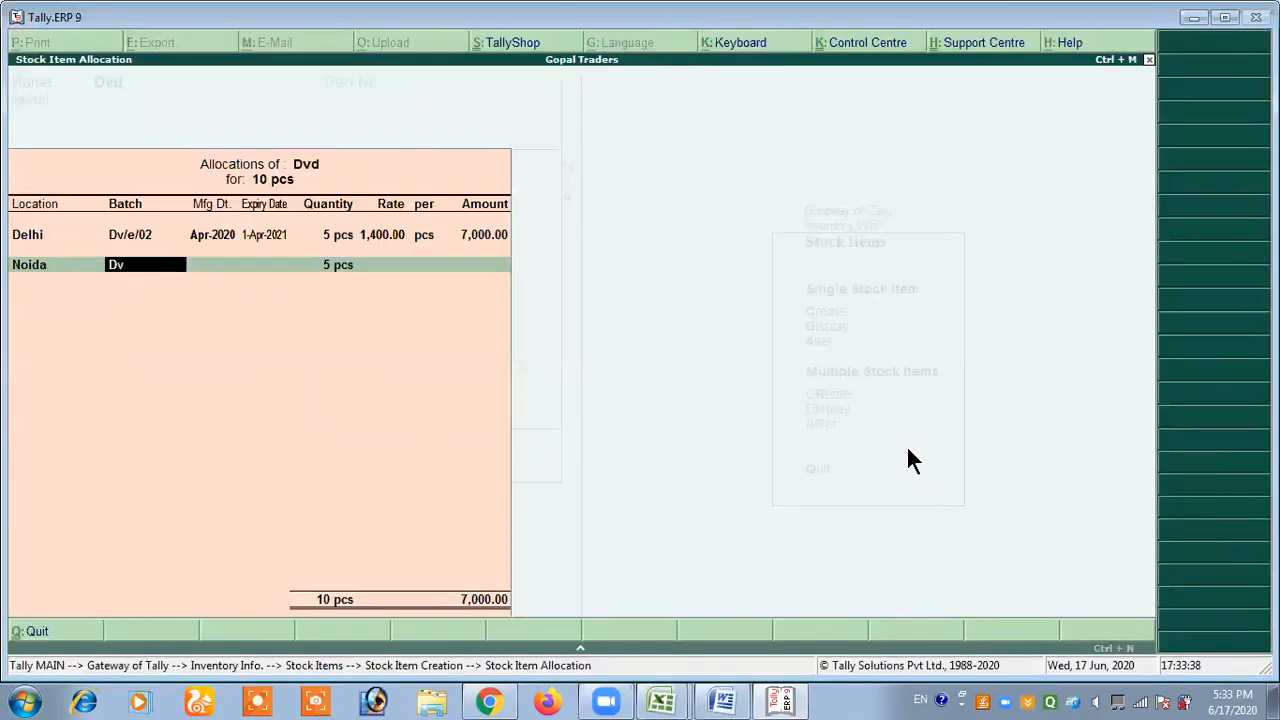
pyautogui.write('/e/012')
pyautogui.press('Return')
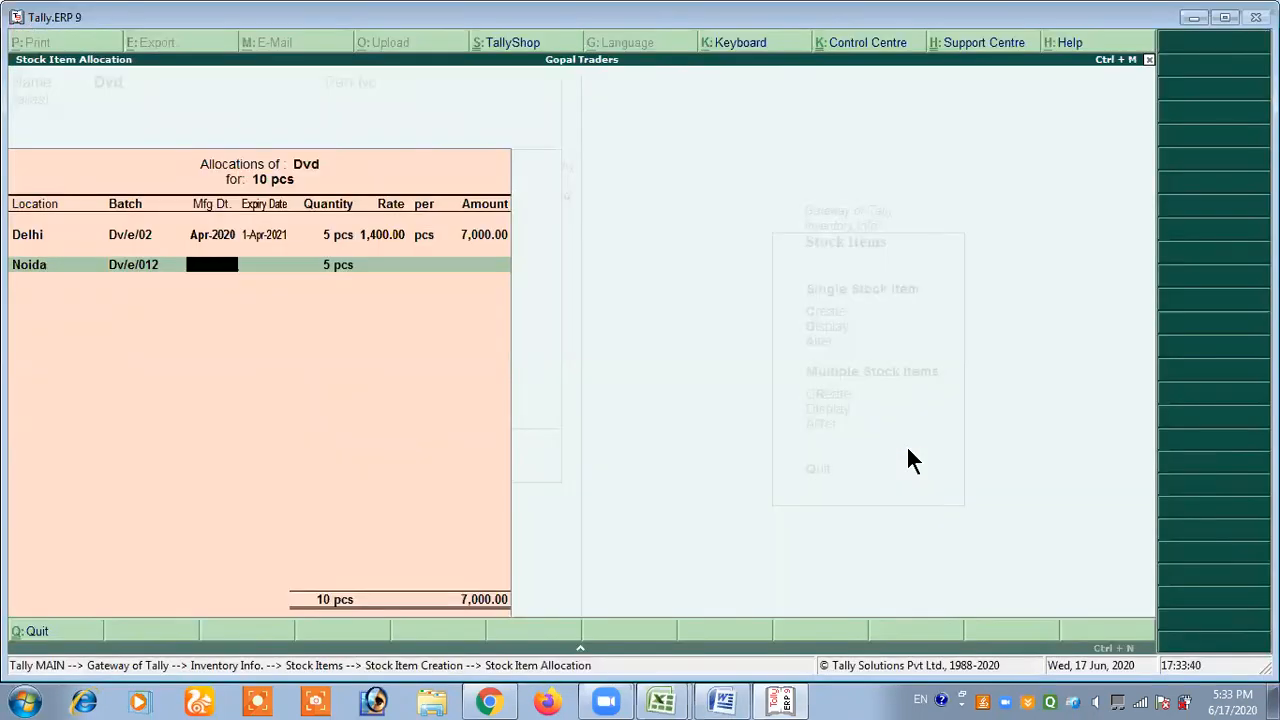
pyautogui.write('1/42020/')
pyautogui.press('BackSpace')
pyautogui.press('BackSpace')
pyautogui.press('BackSpace')
pyautogui.press('BackSpace')
pyautogui.write('20')
pyautogui.press('BackSpace')
pyautogui.press('BackSpace')
pyautogui.write('020')
pyautogui.press('BackSpace')
pyautogui.press('BackSpace')
pyautogui.press('BackSpace')
pyautogui.press('BackSpace')
pyautogui.press('BackSpace')
pyautogui.press('BackSpace')
pyautogui.press('BackSpace')
pyautogui.press('BackSpace')
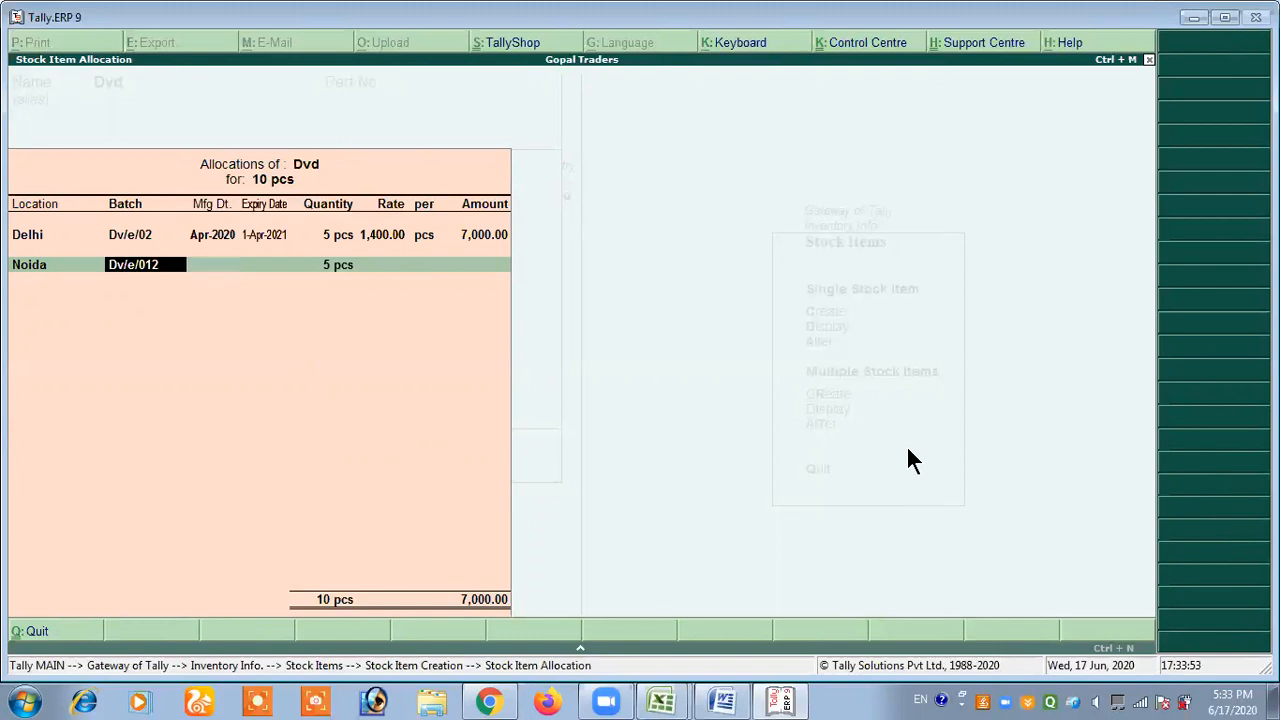
# Set Dvd's Noida batch manufacturing date to 1/4/2020 and its expiry date to 1/4/2021.
pyautogui.press('Return')
pyautogui.write('1/4/2020')
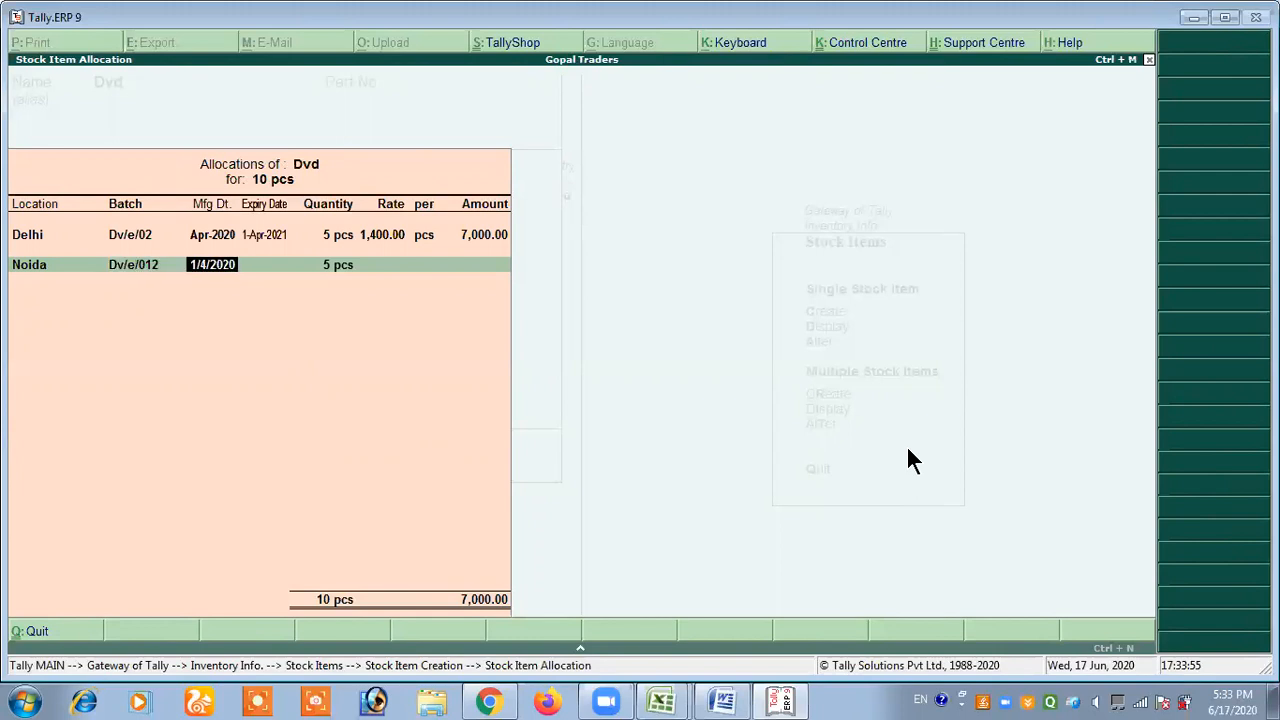
pyautogui.press('Return')
pyautogui.write('1/4/2021')
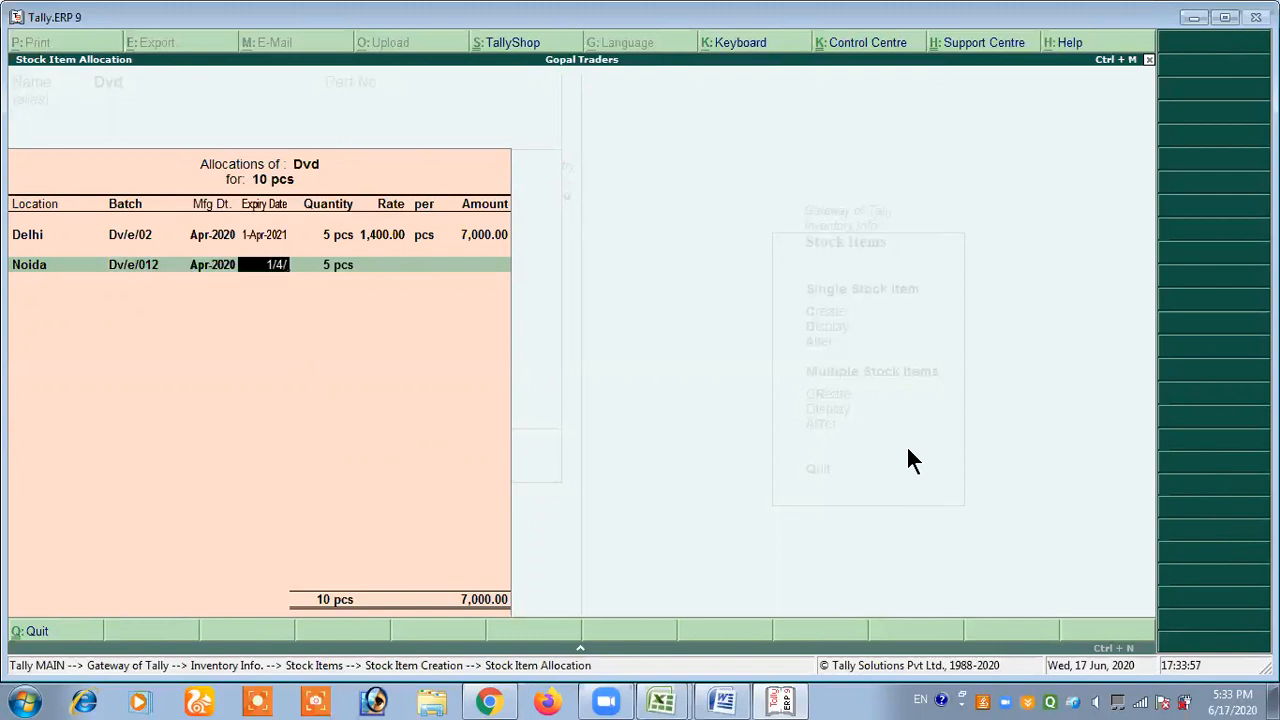
pyautogui.press('Return')
# Set the rate of Dvd's Noida batch to 1400 per pcs and save the stock item.
pyautogui.write('1400')
pyautogui.press('Return')
pyautogui.press('Return')
pyautogui.press('Return')
pyautogui.press('Return')
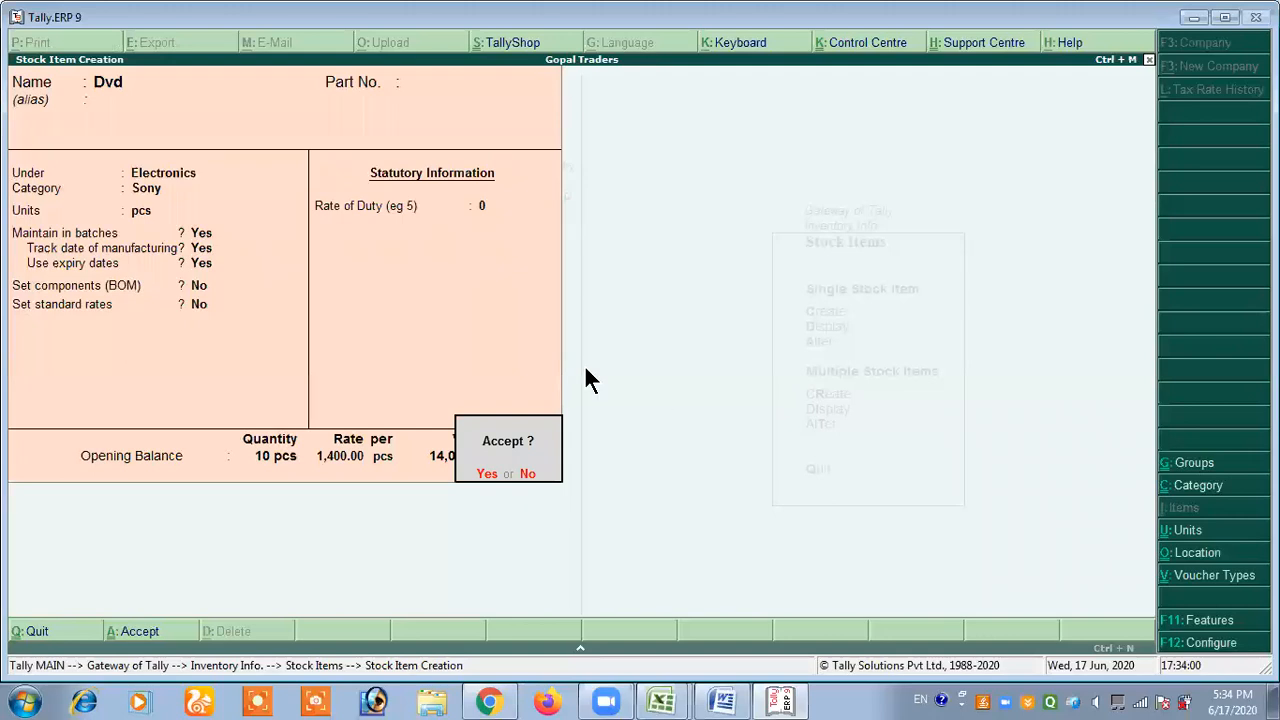
pyautogui.press('Return')
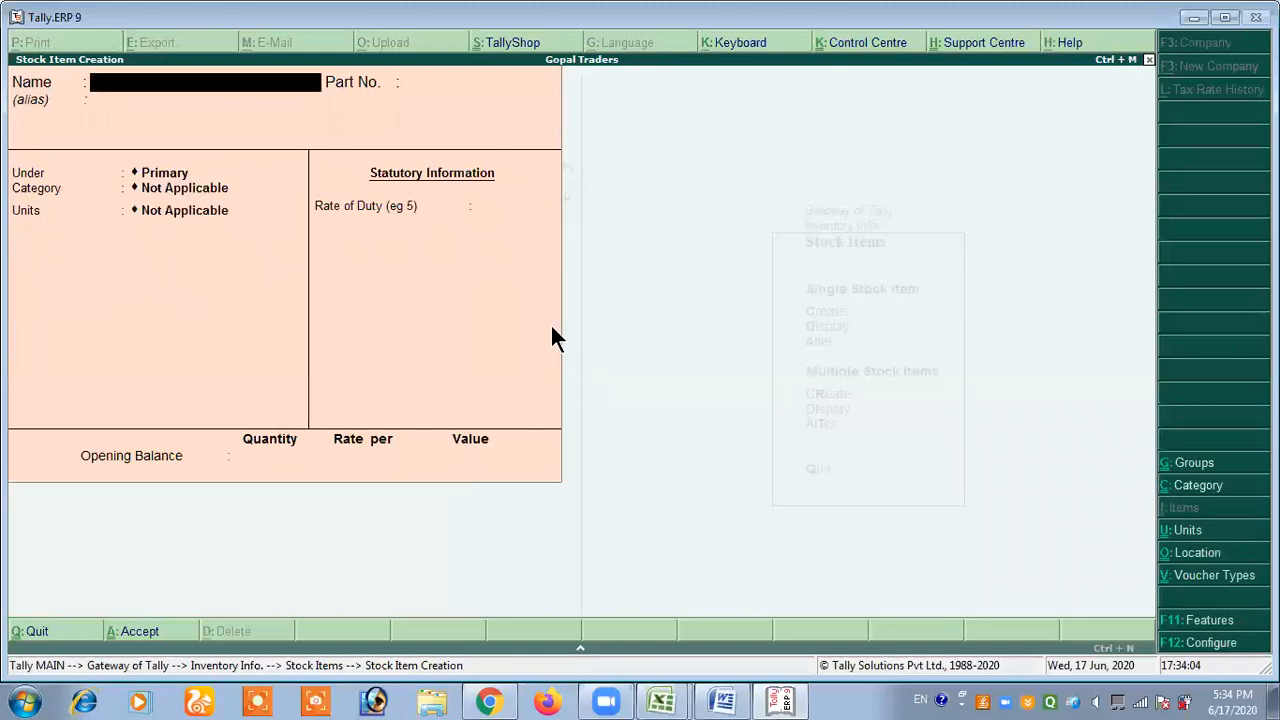
# Switch to the Word document and check the Pen Drive row's item name, group and category in the Delhi table.
pyautogui.hotkey('alt', 'Tab')
pyautogui.scroll(5, 589, 343)
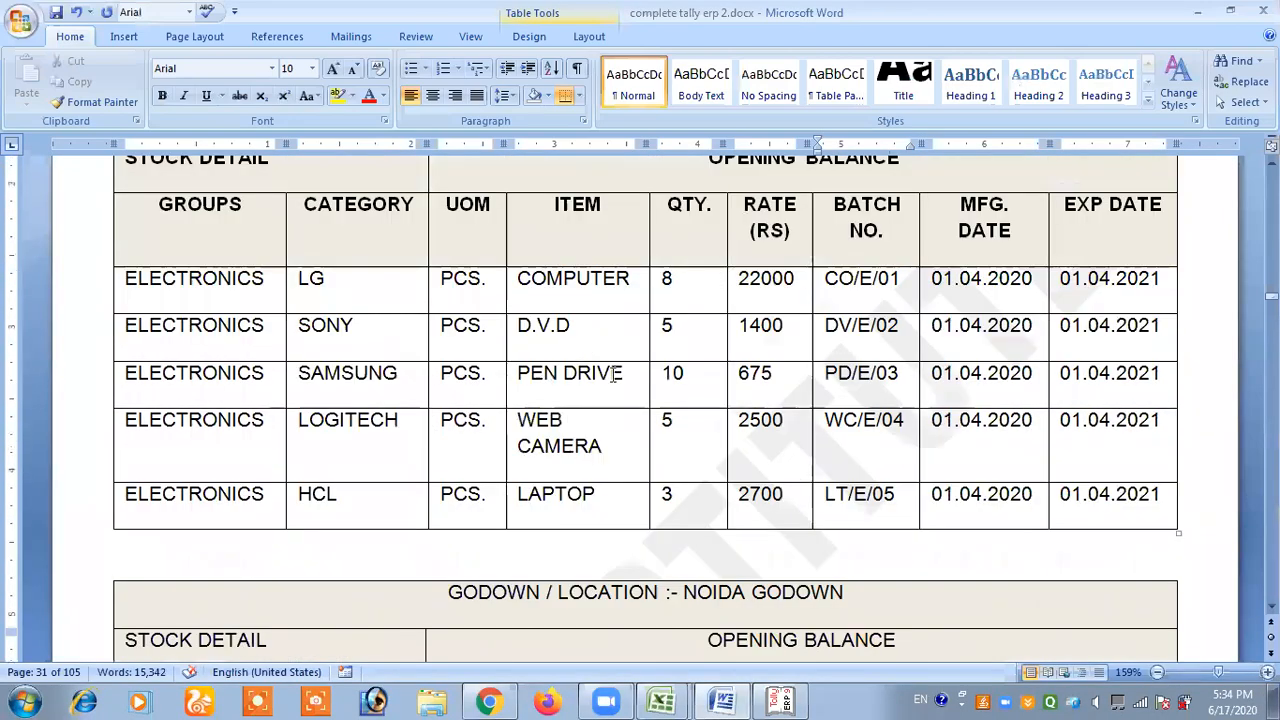
pyautogui.moveTo(543, 371); pyautogui.dragTo(715, 373)
pyautogui.click(677, 372)
pyautogui.moveTo(213, 377); pyautogui.dragTo(163, 378)
pyautogui.moveTo(330, 378); pyautogui.dragTo(396, 391)
pyautogui.click(417, 389)
# Return to Tally.ERP 9, name the new stock item Pen Drive and place it under the Electronics group.
pyautogui.hotkey('alt', 'Tab')
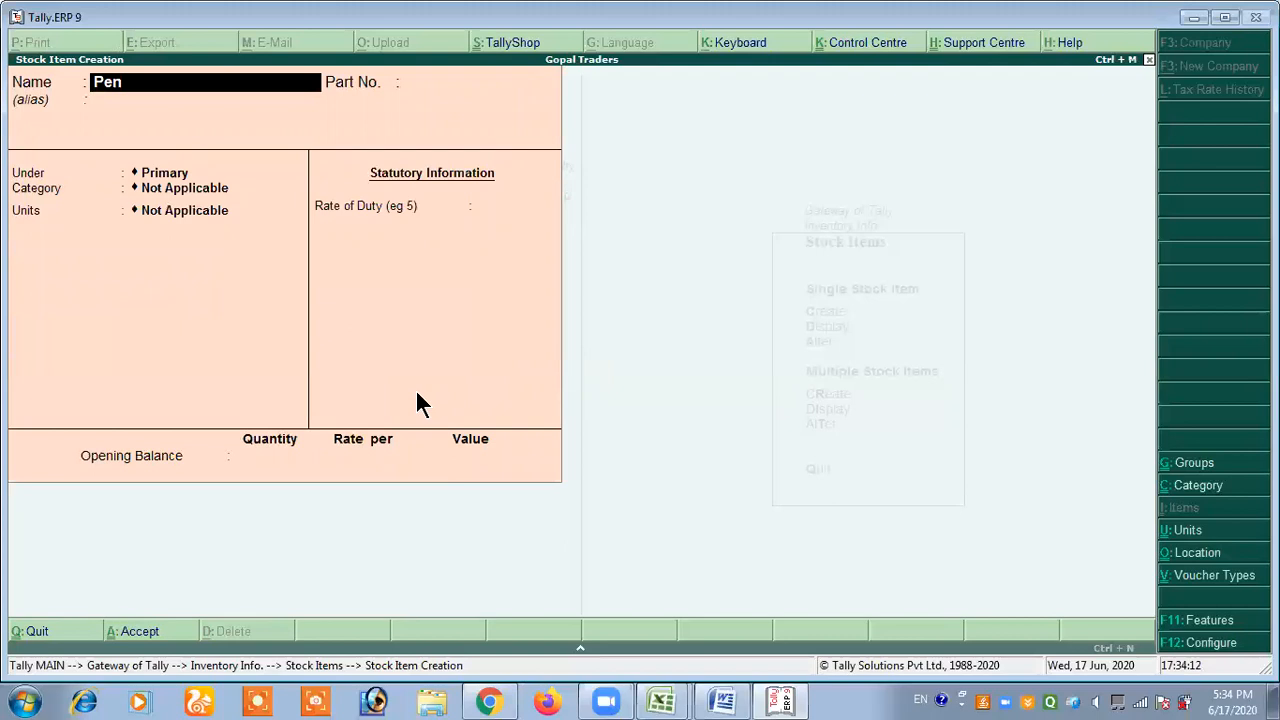
pyautogui.press('Return')
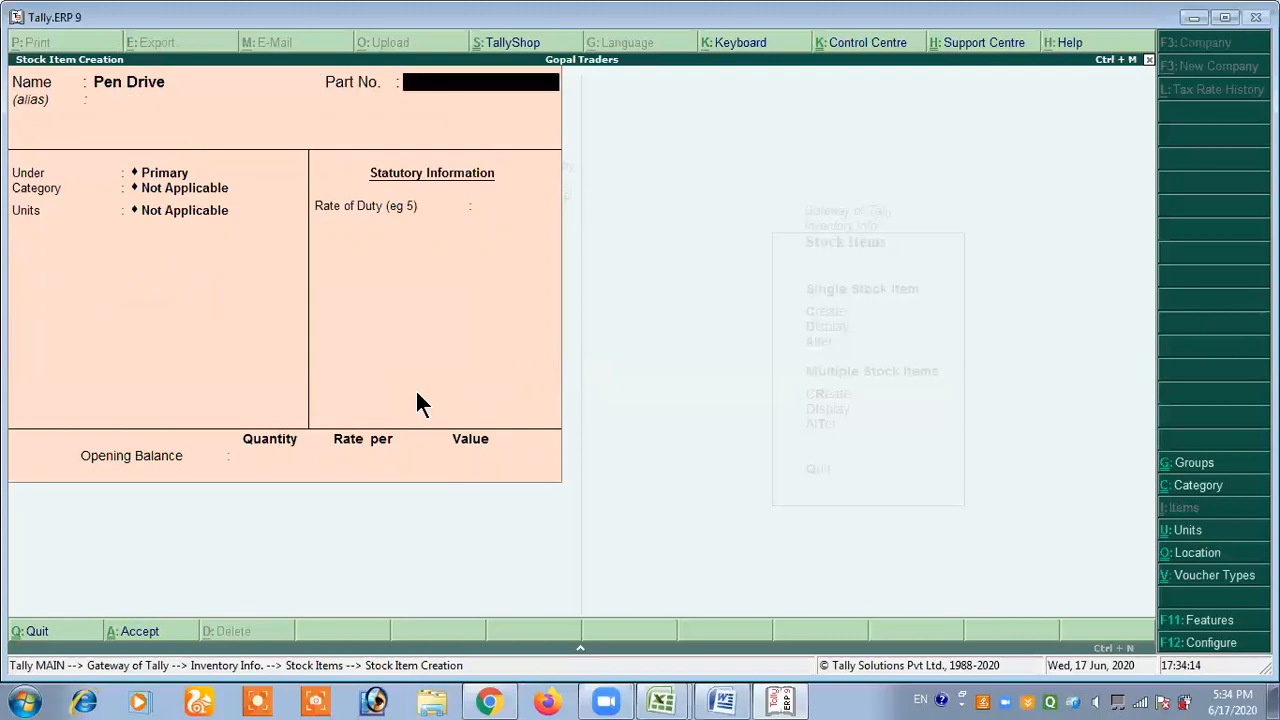
pyautogui.press('Return')
pyautogui.press('Down')
pyautogui.press('Return')
# Assign Pen Drive the stock category Samsung.
pyautogui.press('Down')
pyautogui.press('Down')
pyautogui.press('Down')
pyautogui.press('Down')
pyautogui.press('Down')
pyautogui.press('Up')
pyautogui.press('Return')
# Accept the pcs unit for Pen Drive, keeping batches, manufacturing date tracking and expiry dates enabled and components and standard rates off.
pyautogui.press('Return')
pyautogui.press('Return')
pyautogui.press('Return')
pyautogui.press('Return')
pyautogui.press('Return')
pyautogui.press('Return')
pyautogui.press('Return')
# Compare the Pen Drive quantities in the Word document's Delhi and Noida tables and set Pen Drive's opening quantity to 20 pcs in Tally.ERP 9.
pyautogui.hotkey('alt', 'Tab')
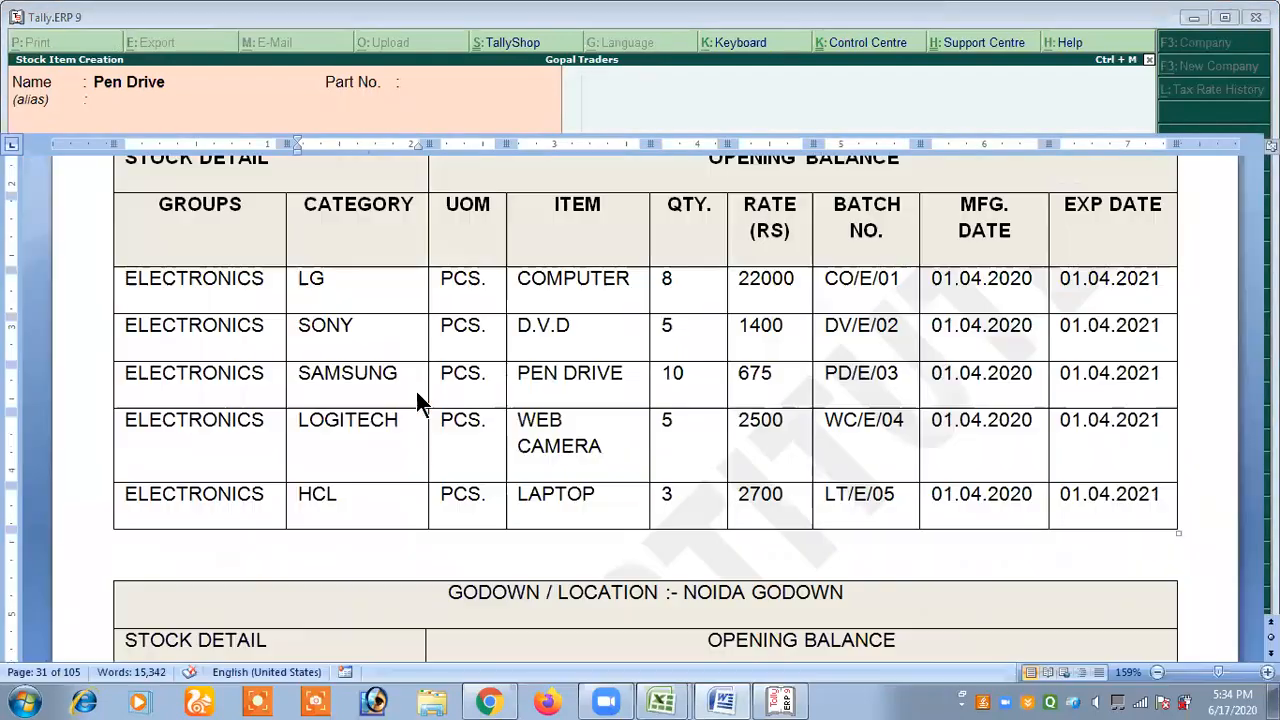
pyautogui.moveTo(580, 374); pyautogui.dragTo(666, 376)
pyautogui.scroll(-5, 650, 397)
pyautogui.moveTo(700, 497); pyautogui.dragTo(584, 492)
pyautogui.click(584, 492)
pyautogui.hotkey('alt', 'Tab')
pyautogui.write('20')
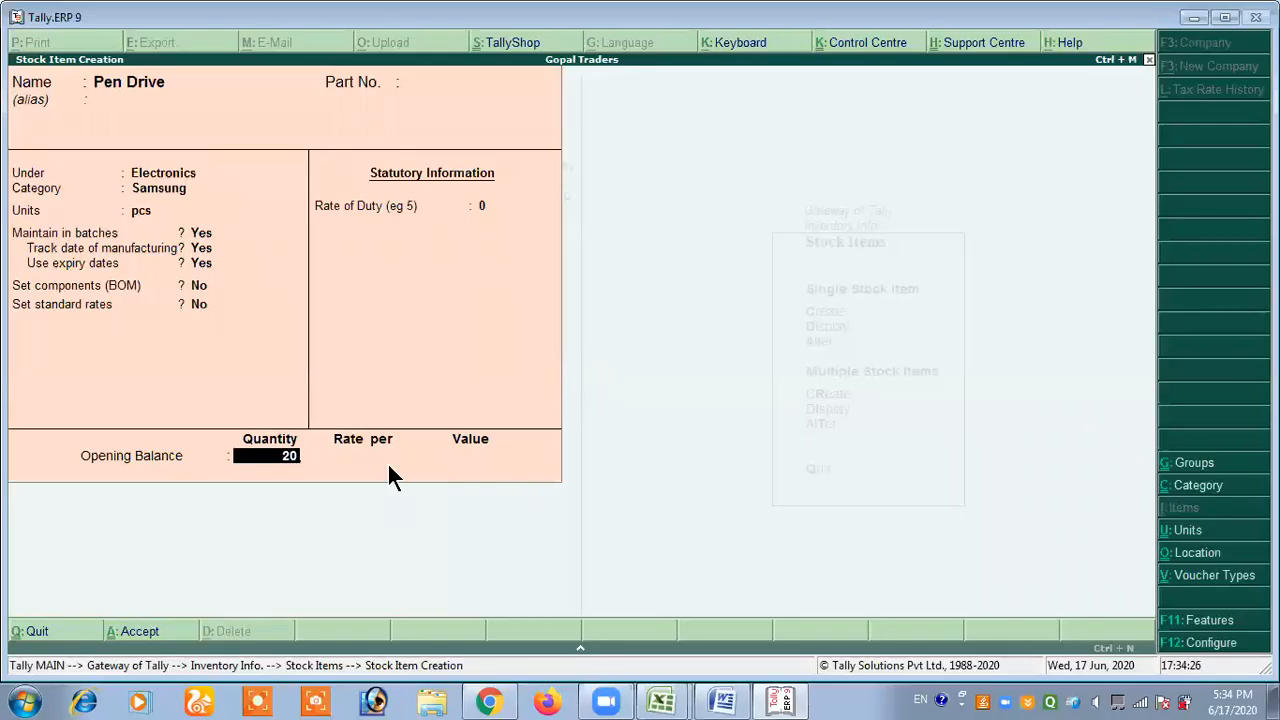
pyautogui.press('Return')
# Allocate Pen Drive to the Delhi location and enter batch Pd/e/03 from the Word document's Delhi table.
pyautogui.press('Return')
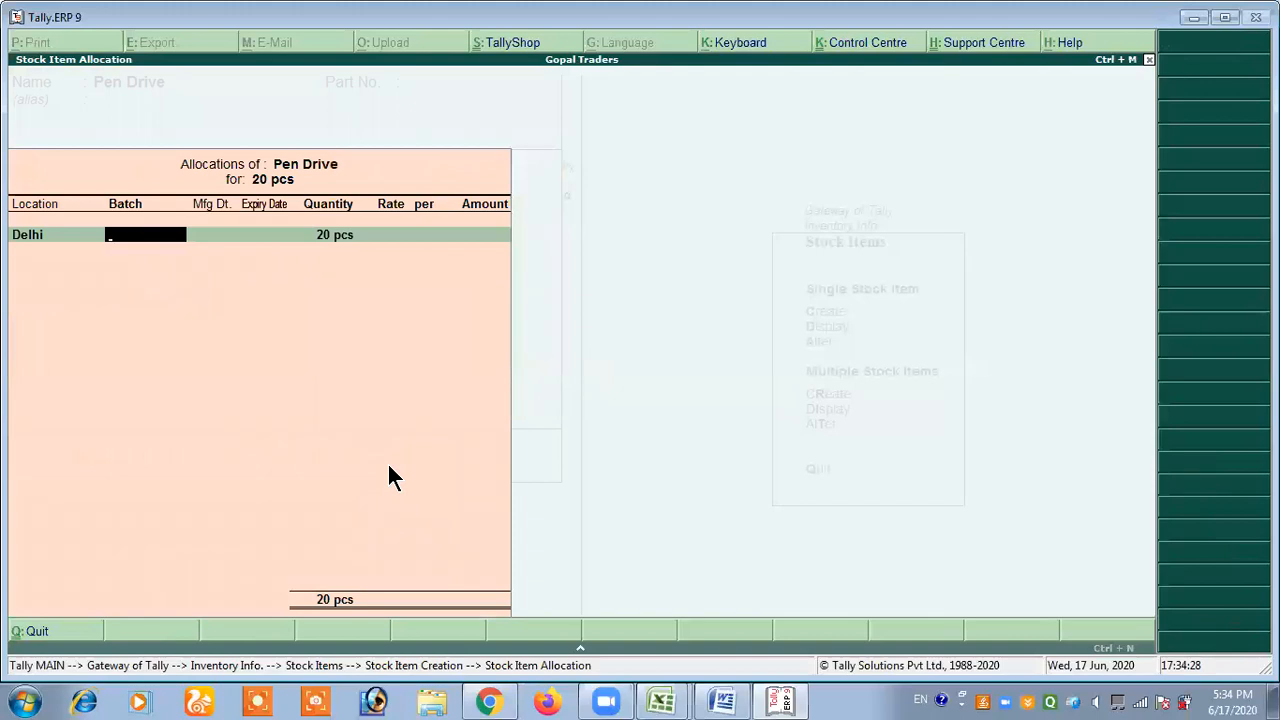
pyautogui.hotkey('alt', 'Tab')
pyautogui.scroll(8, 390, 464)
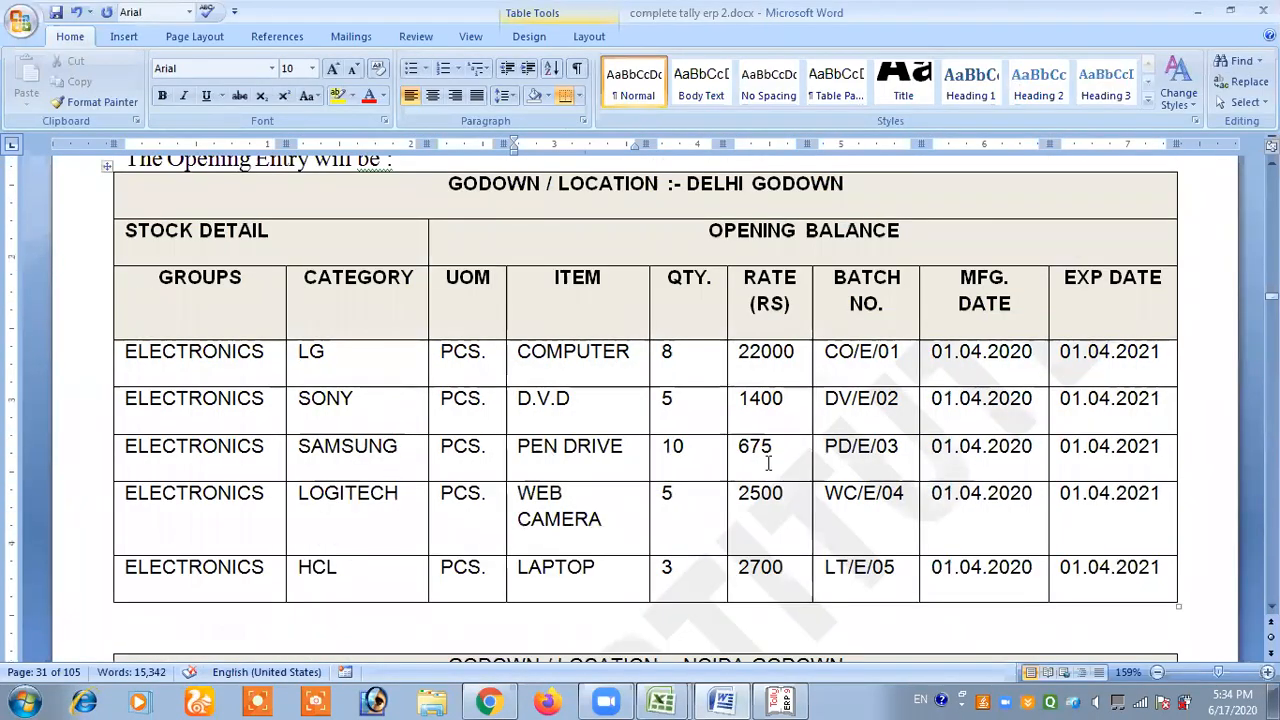
pyautogui.click(871, 447)
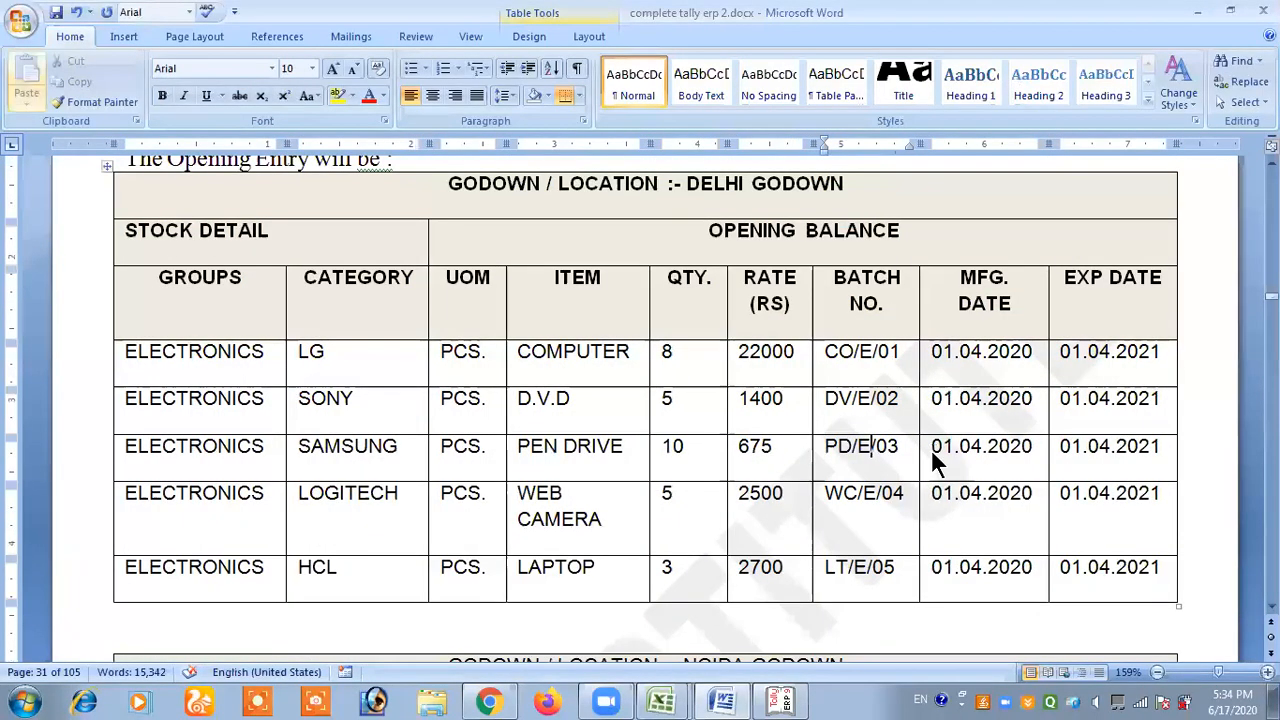
pyautogui.hotkey('alt', 'Tab')
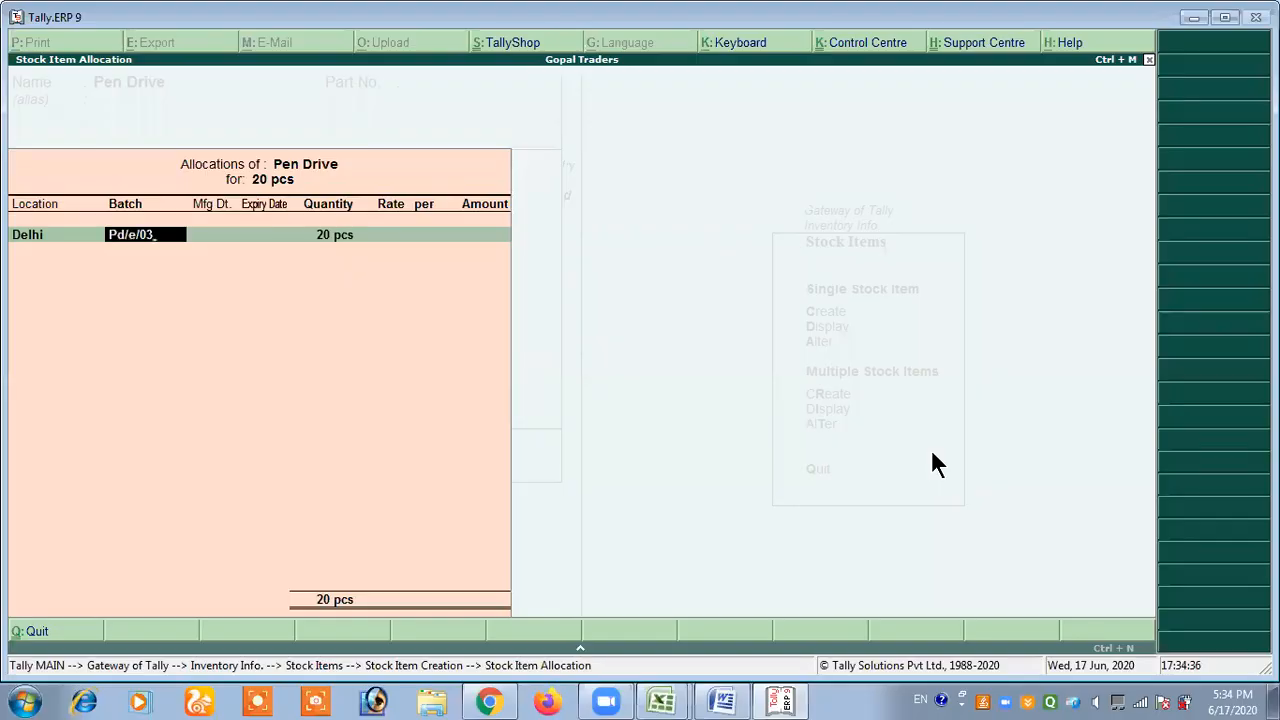
# Set Pen Drive's Delhi batch manufacturing date to 1/4/2020 and its expiry date to 1/4/2021.
pyautogui.press('Return')
pyautogui.write('1/4/2020')
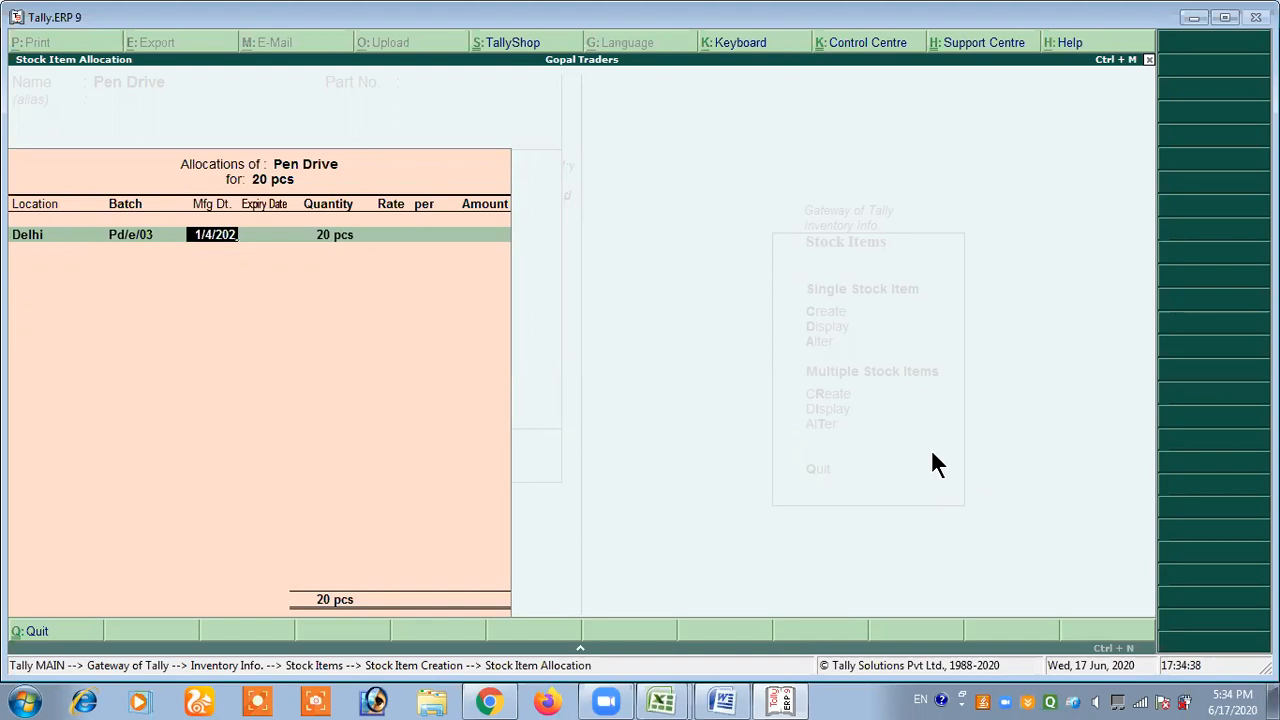
pyautogui.press('Return')
pyautogui.write('1/4/2021')
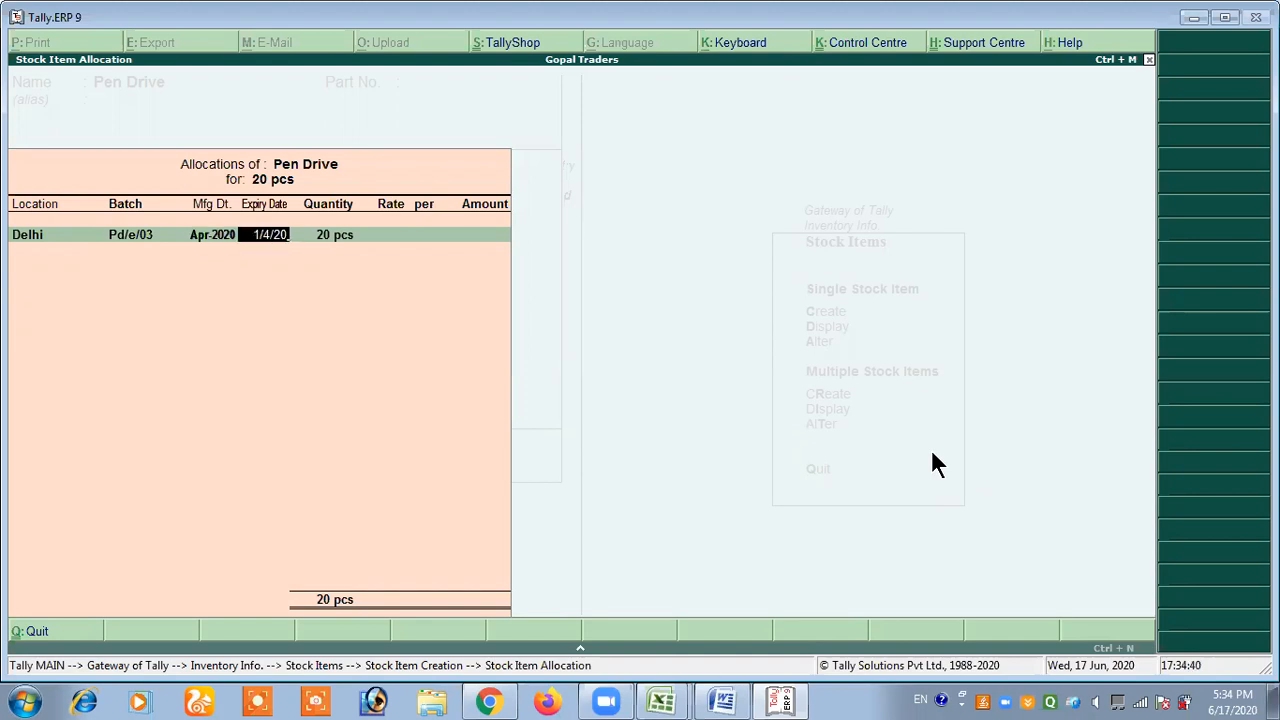
pyautogui.press('Return')
# Set Pen Drive's Delhi batch quantity to 10 pcs and its rate to 675 per pcs, checking the rate in the Word document.
pyautogui.write('10')
pyautogui.press('Return')
pyautogui.hotkey('alt', 'Tab')
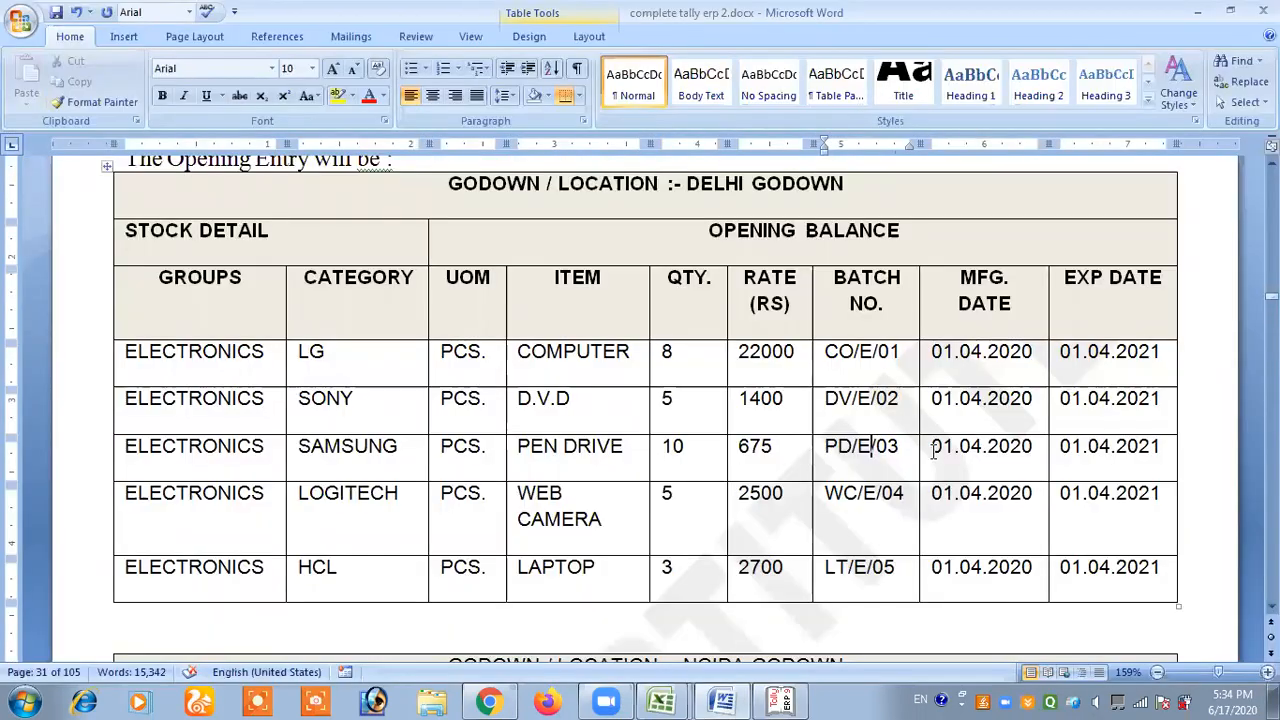
pyautogui.click(871, 446)
pyautogui.scroll(-1, 786, 403)
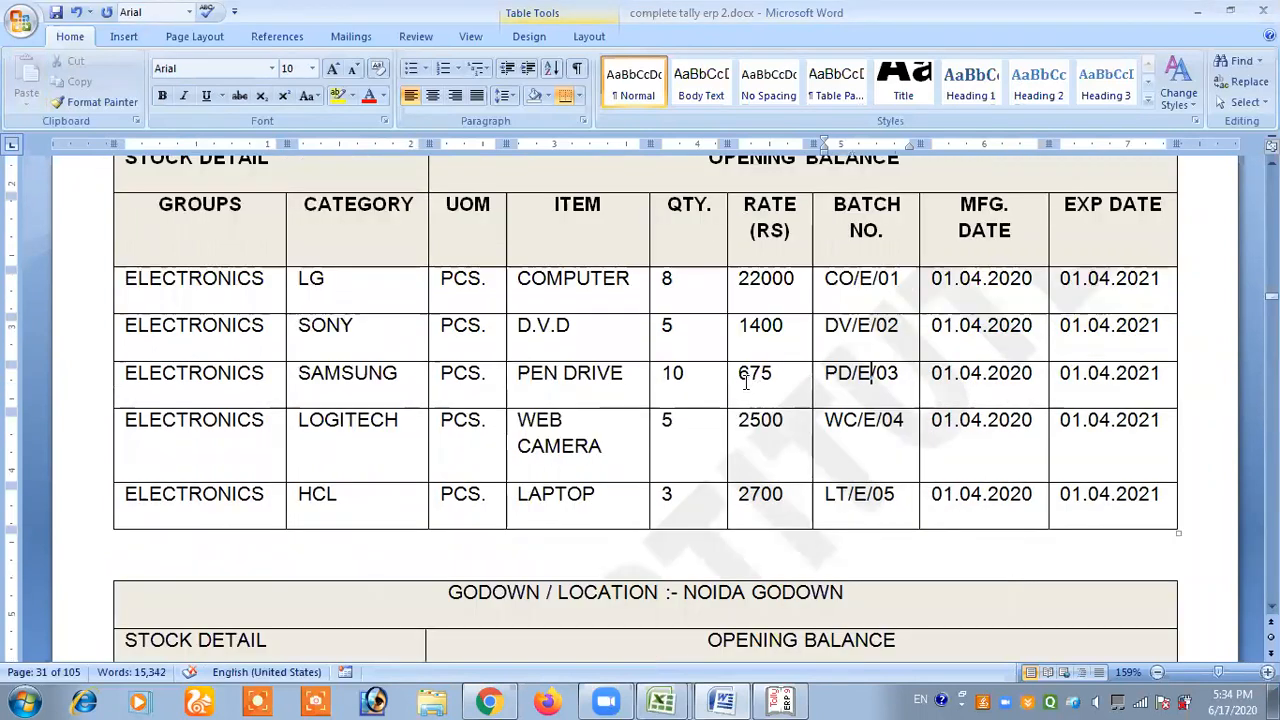
pyautogui.hotkey('alt', 'Tab')
pyautogui.write('67')
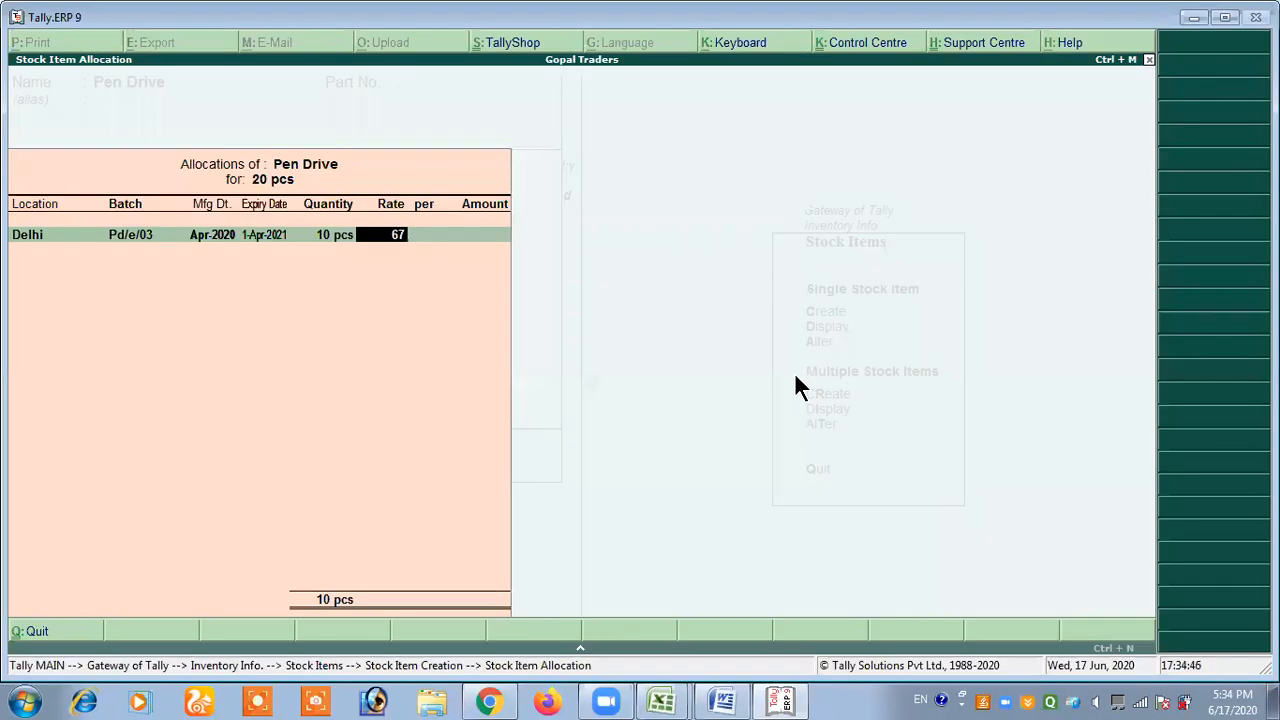
pyautogui.write('5')
pyautogui.press('Return')
pyautogui.press('Return')
pyautogui.press('Return')
# Add a Noida allocation for Pen Drive with batch Pd/e/013, taken from the Word document's Noida table.
pyautogui.press('Down')
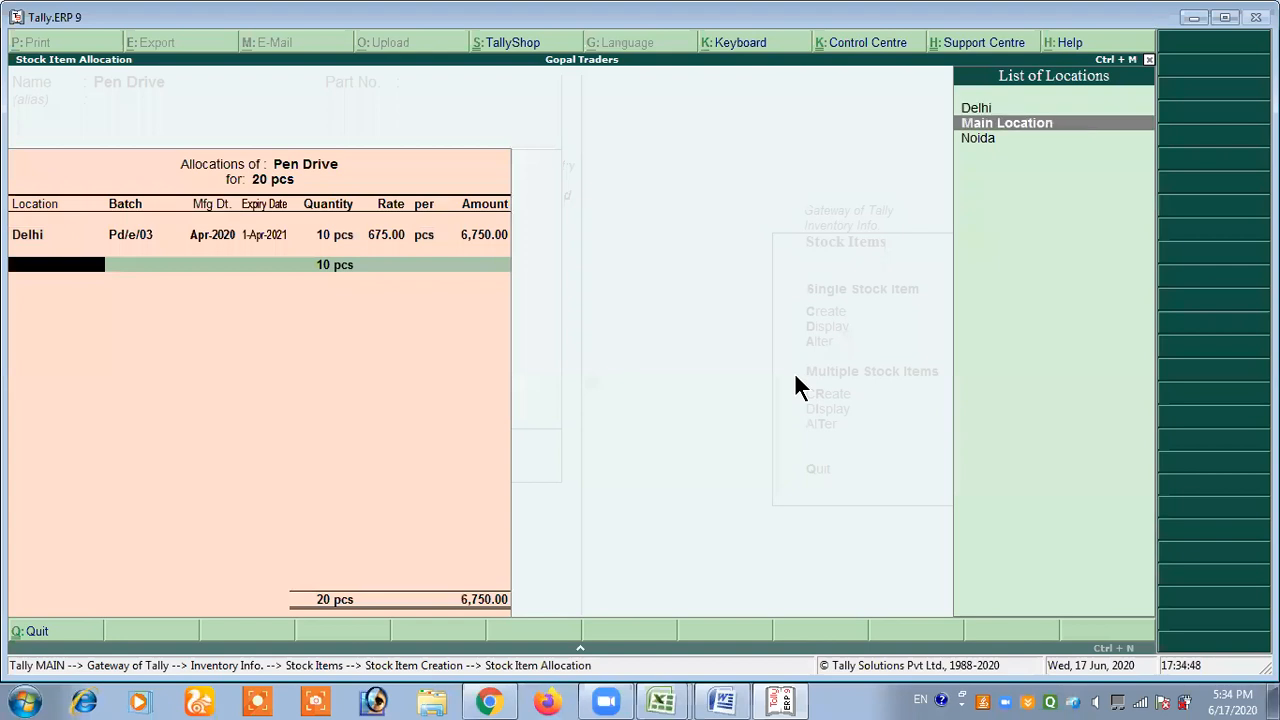
pyautogui.press('Down')
pyautogui.press('Return')
pyautogui.hotkey('alt', 'Tab')
pyautogui.scroll(-4, 797, 373)
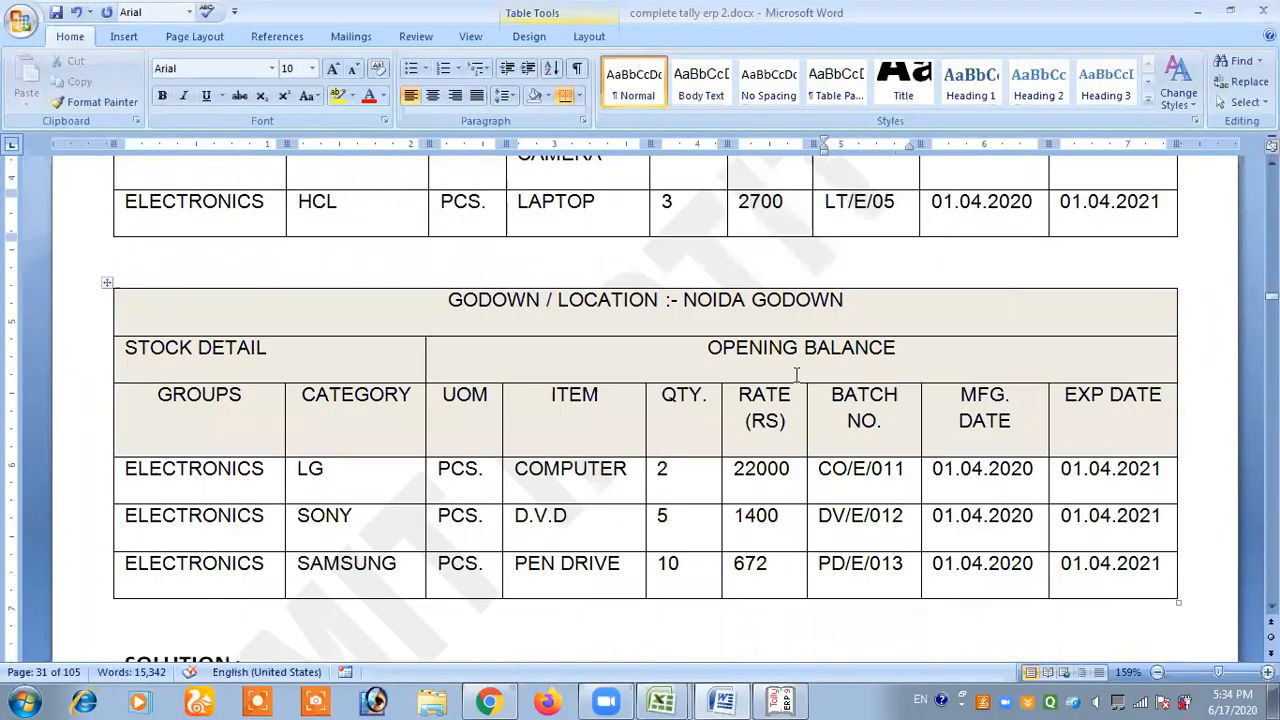
pyautogui.hotkey('alt', 'Tab')
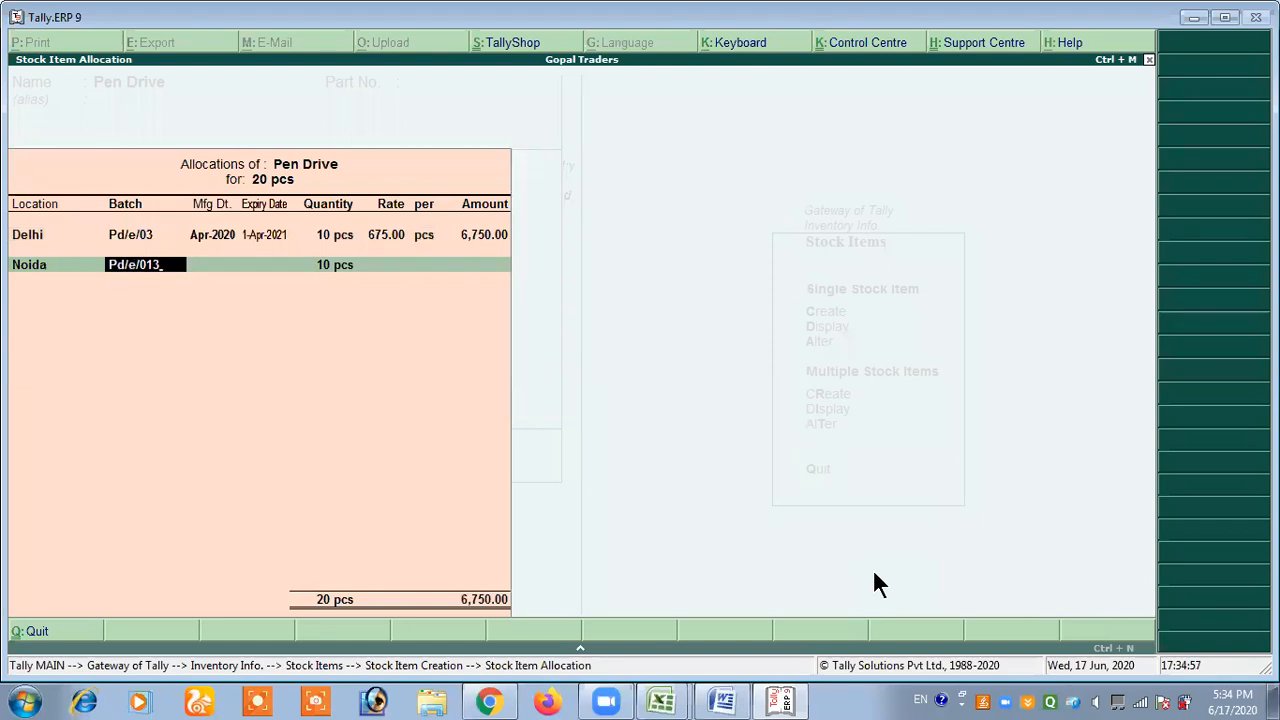
# Enter batch Pd/e/013 for Pen Drive's Noida allocation, with manufacturing date 1/4/2020 and expiry date 1/4/2021.
pyautogui.write('Pd/e/013')
pyautogui.press('Return')
pyautogui.press('Return')
pyautogui.press('BackSpace')
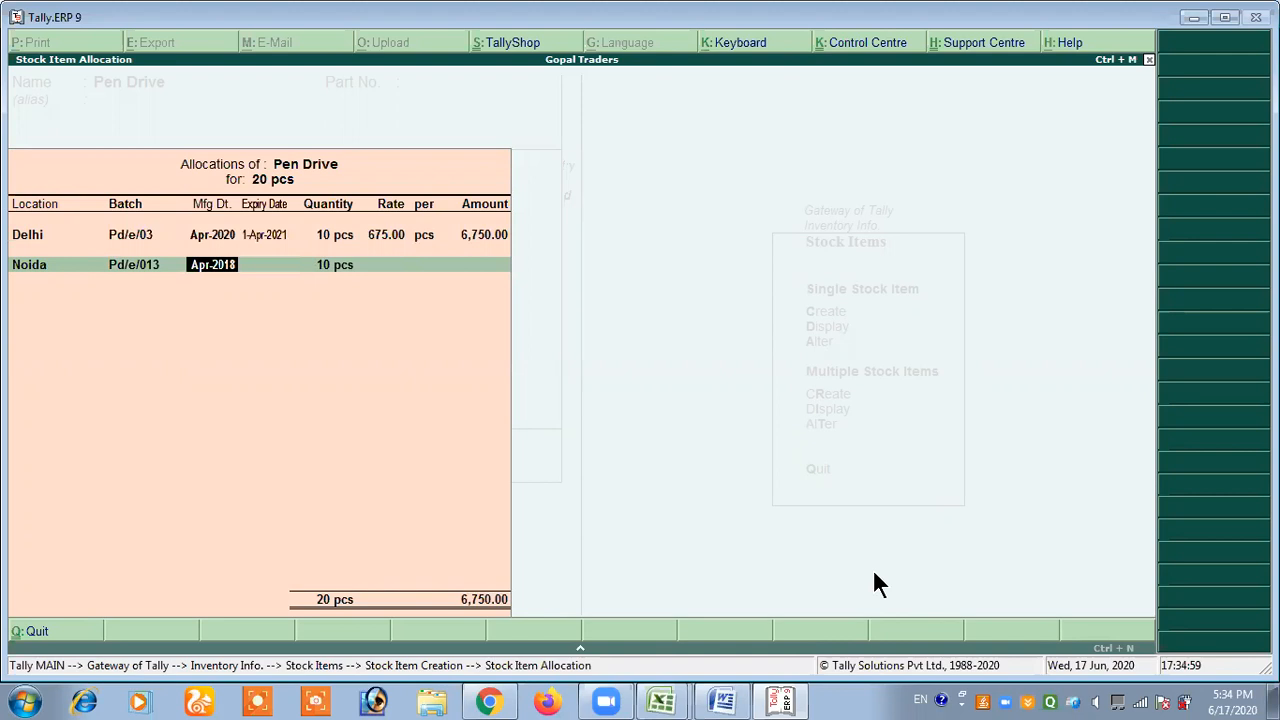
pyautogui.write('1/4/2020')
pyautogui.press('Return')
pyautogui.write('1/4/2021')
pyautogui.press('Return')
# Set Pen Drive's Noida batch rate to 675 per pcs and save the stock item.
pyautogui.press('Return')
pyautogui.write('675')
pyautogui.press('Return')
pyautogui.press('Return')
pyautogui.press('Return')
# Switch to the Word document and examine the Web Camera row of the Delhi table for its item name, group and category.
pyautogui.hotkey('alt', 'Tab')
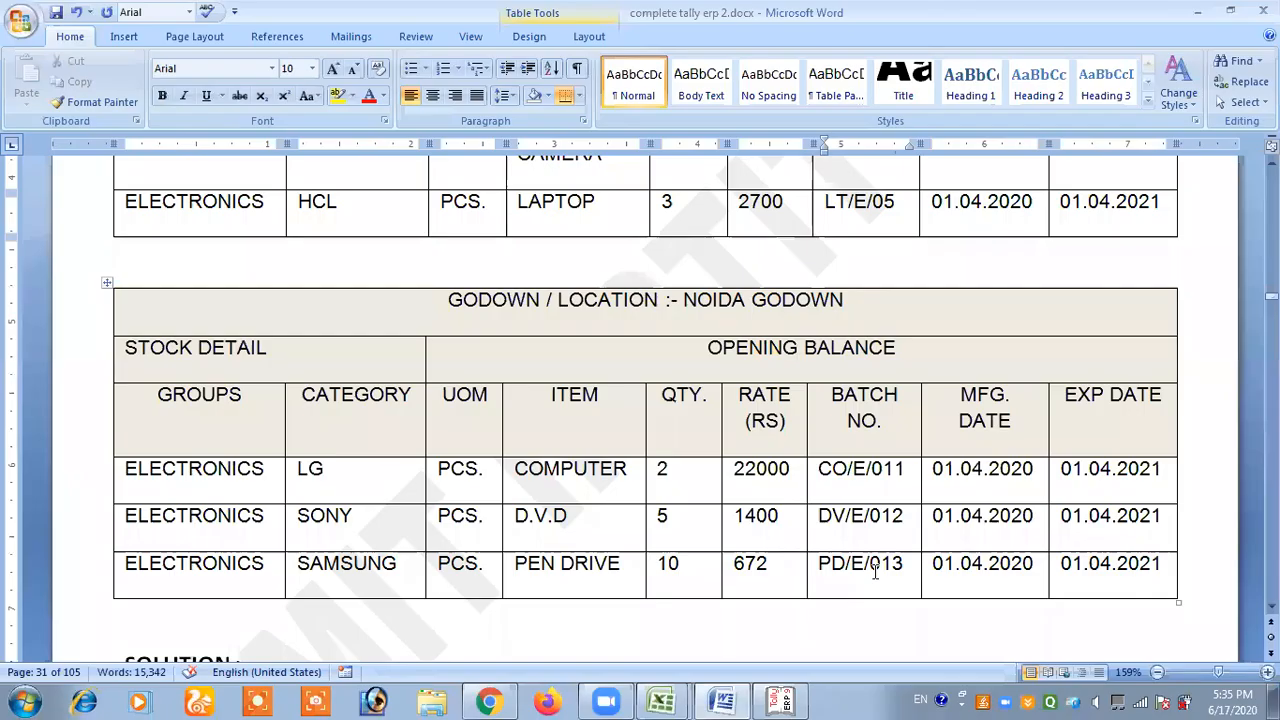
pyautogui.scroll(5, 620, 420)
pyautogui.moveTo(601, 348); pyautogui.dragTo(654, 386)
pyautogui.click(648, 372)
pyautogui.scroll(1, 600, 395)
pyautogui.click(592, 414)
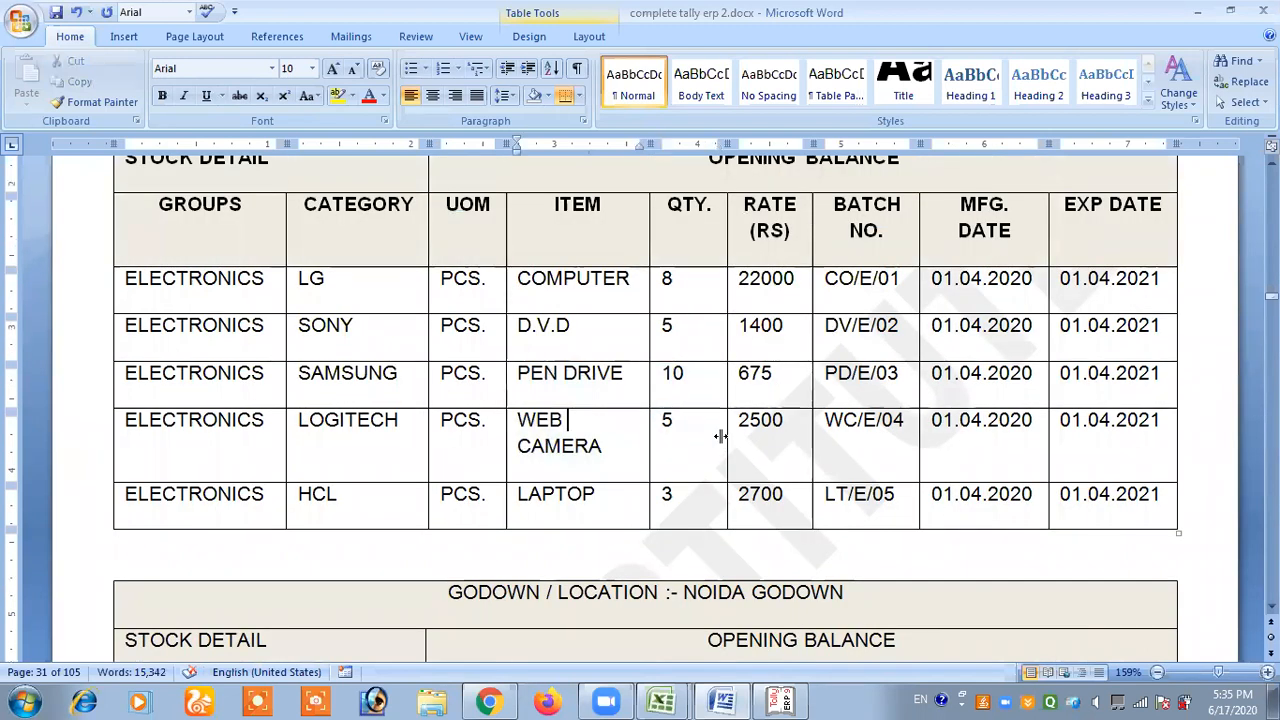
pyautogui.scroll(-3, 720, 434)
pyautogui.scroll(3, 720, 423)
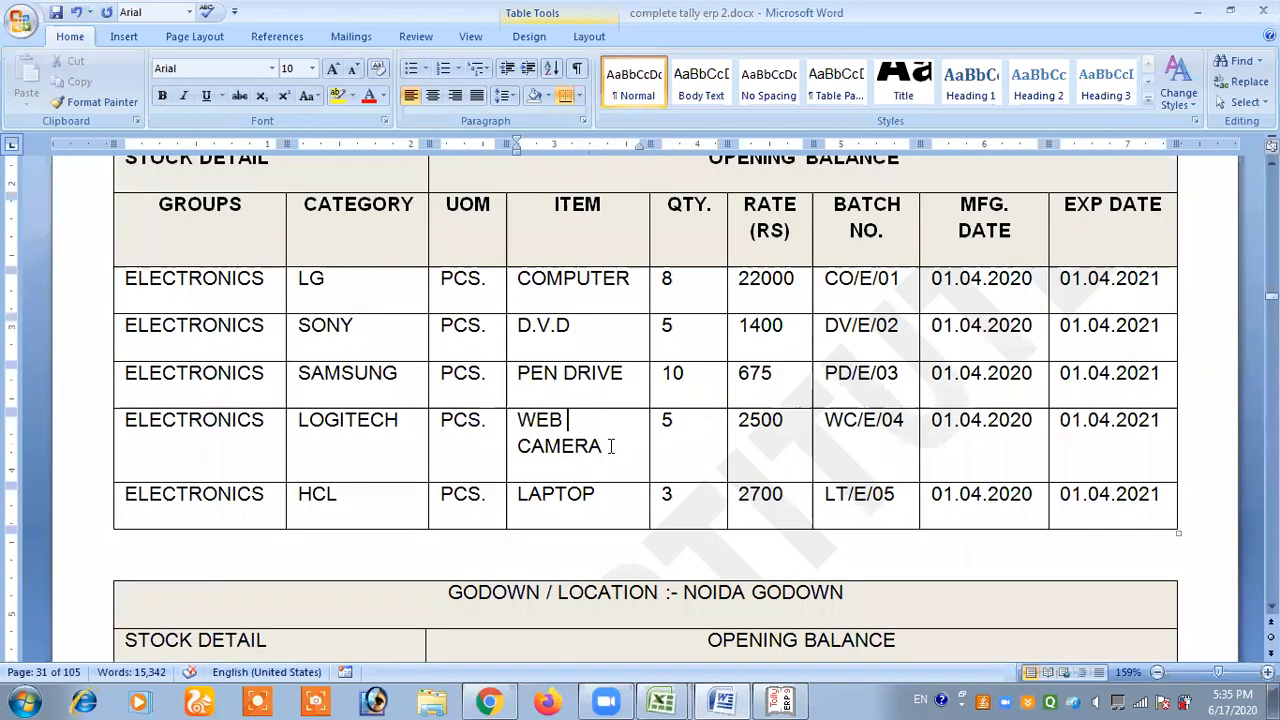
pyautogui.moveTo(603, 447); pyautogui.dragTo(535, 418)
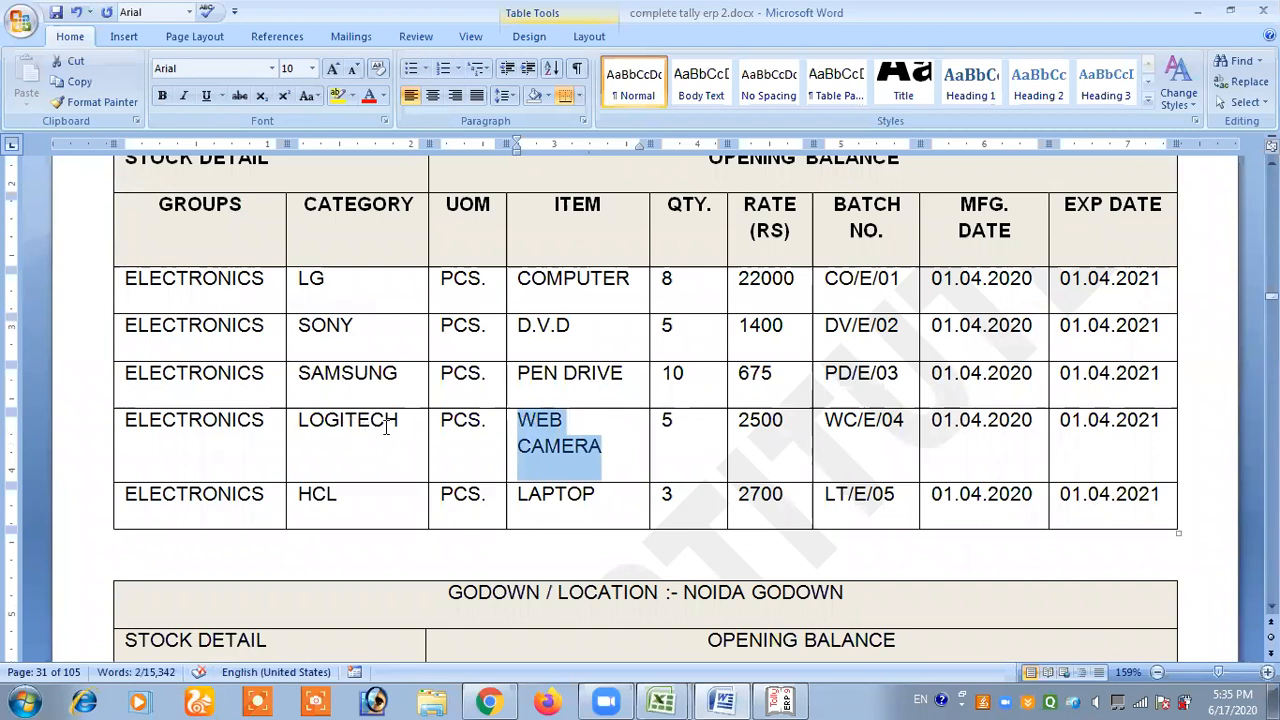
pyautogui.click(250, 420)
pyautogui.click(339, 428)
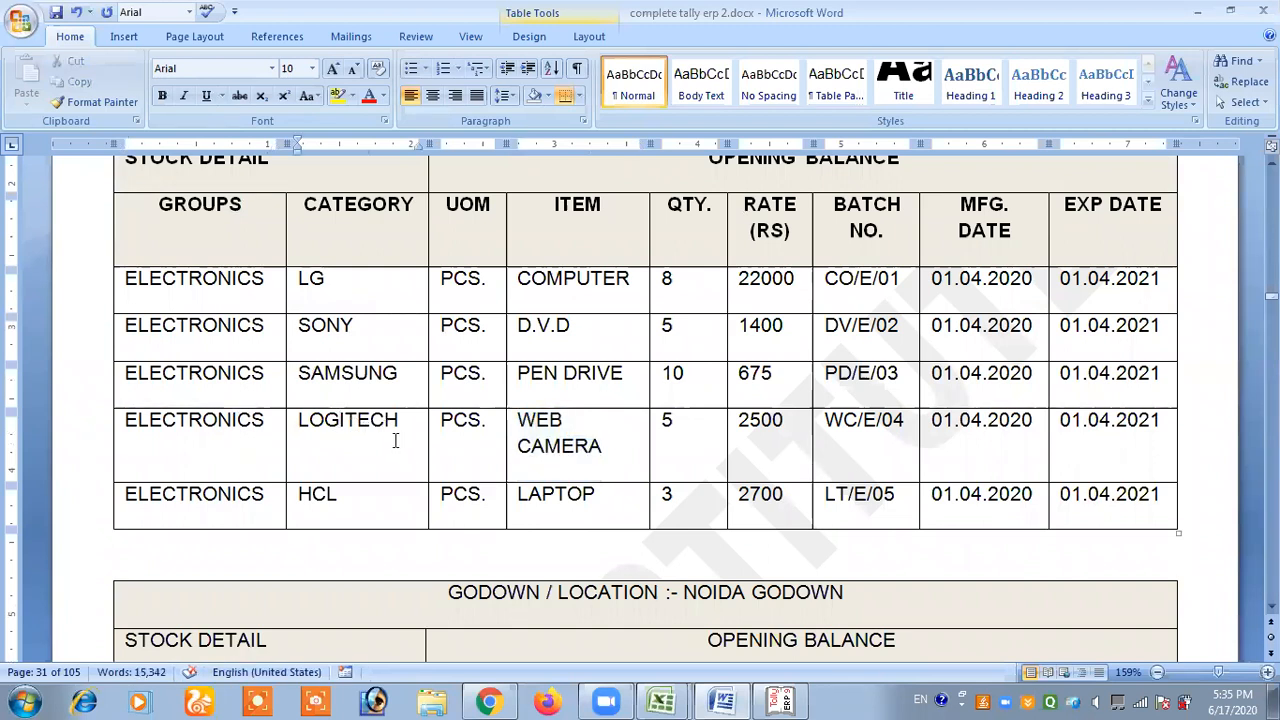
# Switch back to Tally, name the new stock item Web Camera and place it under the Electronics group.
pyautogui.hotkey('alt', 'Tab')
pyautogui.write('Web Ca')
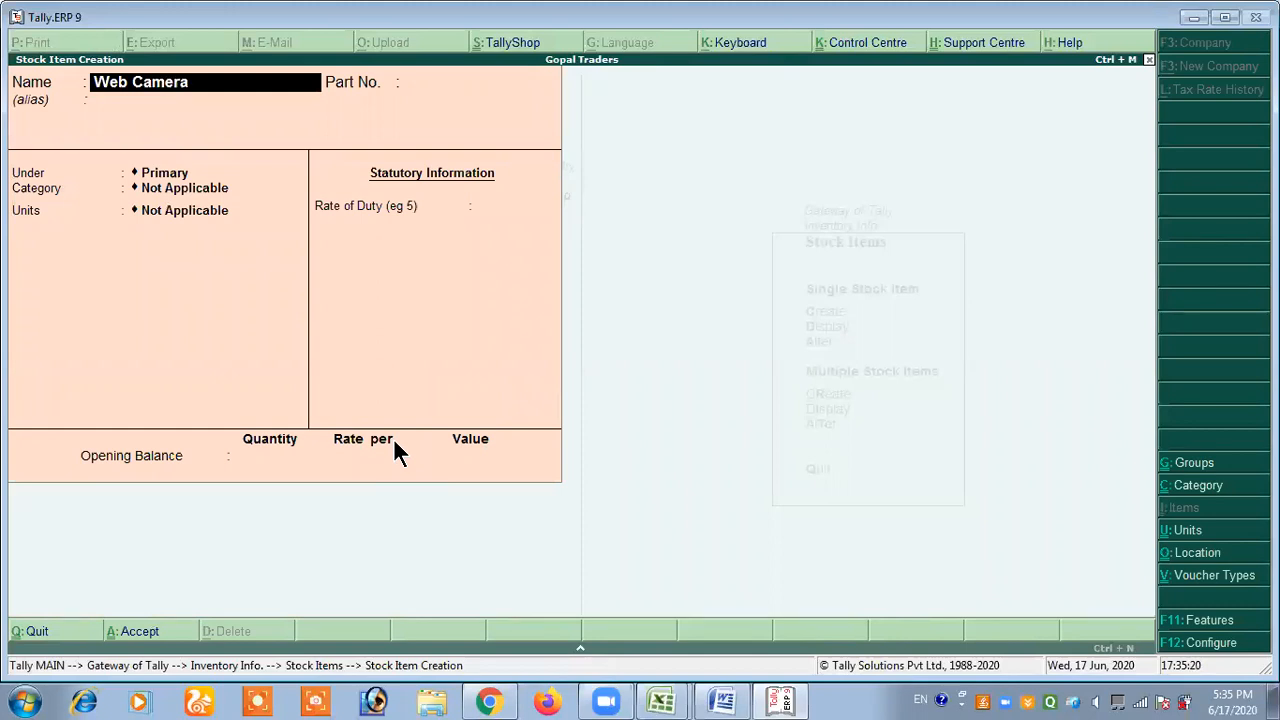
pyautogui.press('Return')
pyautogui.press('Return')
pyautogui.press('Return')
pyautogui.press('Down')
pyautogui.press('Return')
# Give Web Camera the category Logitech and the unit pcs, keeping batches, manufacturing dates and expiry dates enabled.
pyautogui.press('Down')
pyautogui.press('Down')
pyautogui.press('Down')
pyautogui.press('Return')
pyautogui.press('Return')
pyautogui.press('Return')
pyautogui.press('Return')
pyautogui.press('Return')
pyautogui.press('Return')
pyautogui.press('Return')
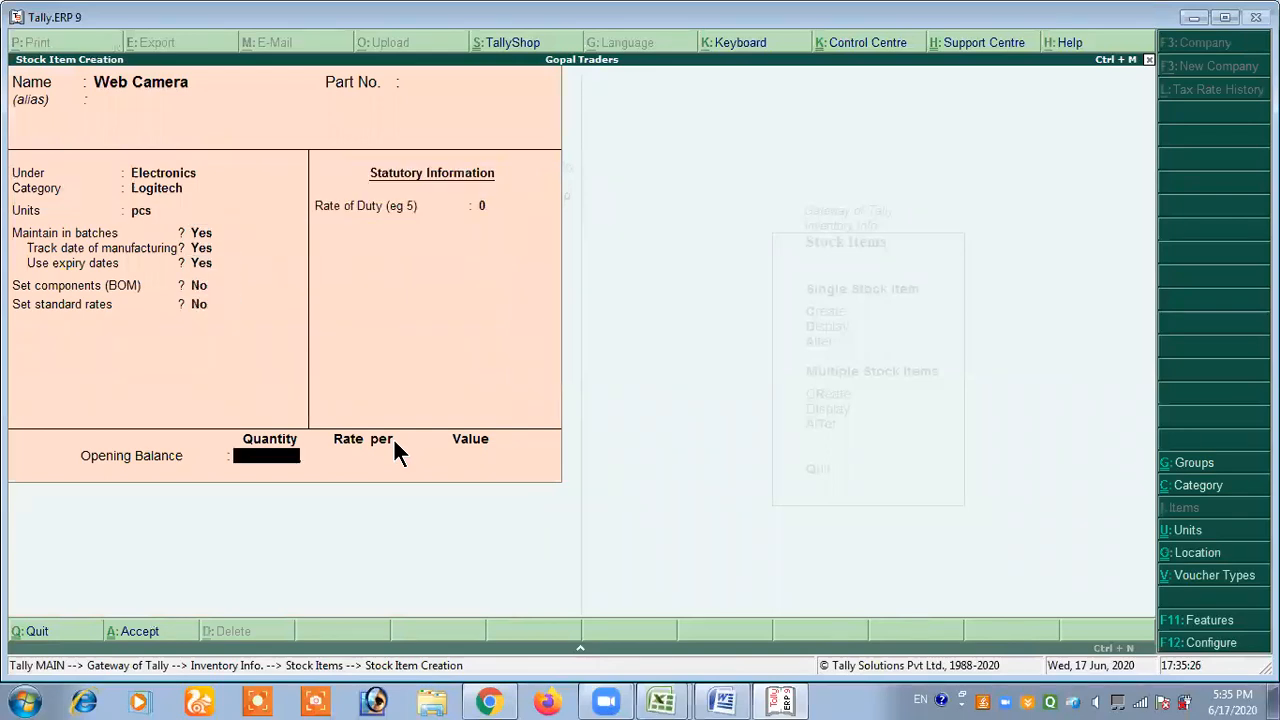
# Set Web Camera's opening quantity to 5 pcs, as listed in the Word document's Delhi table, and allocate it to Delhi.
pyautogui.hotkey('alt', 'Tab')
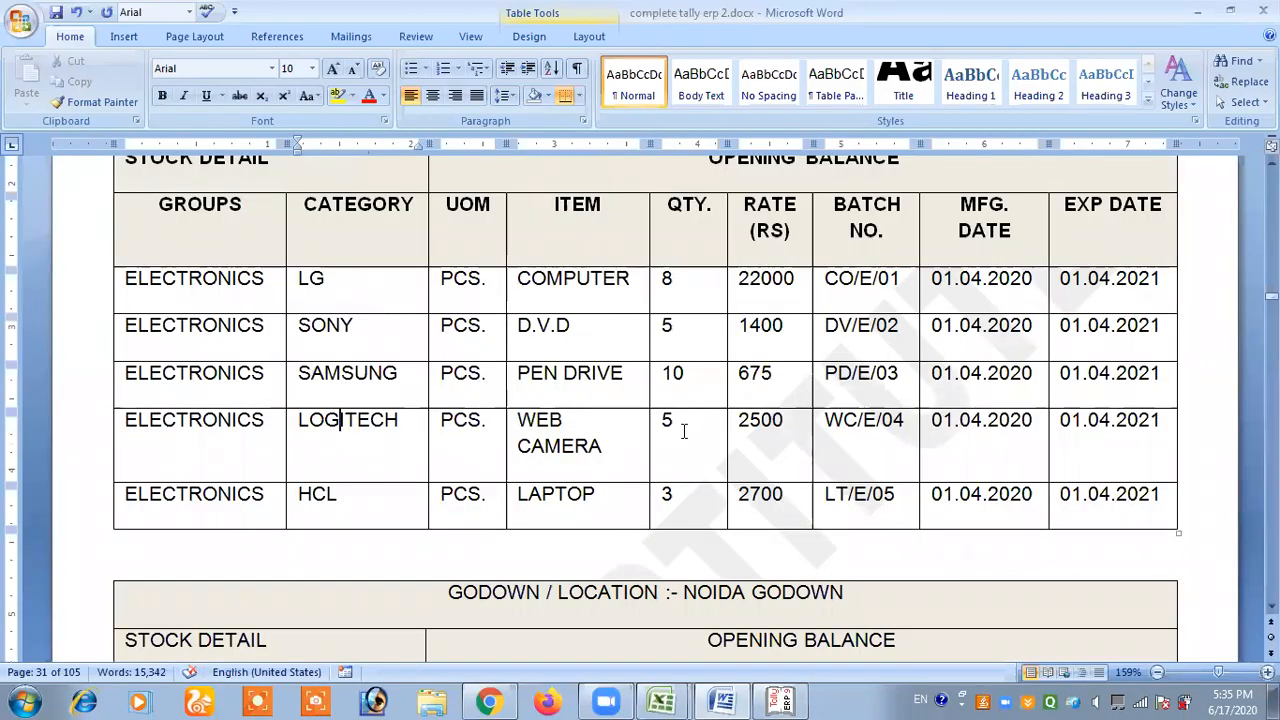
pyautogui.scroll(-5, 684, 431)
pyautogui.scroll(4, 690, 440)
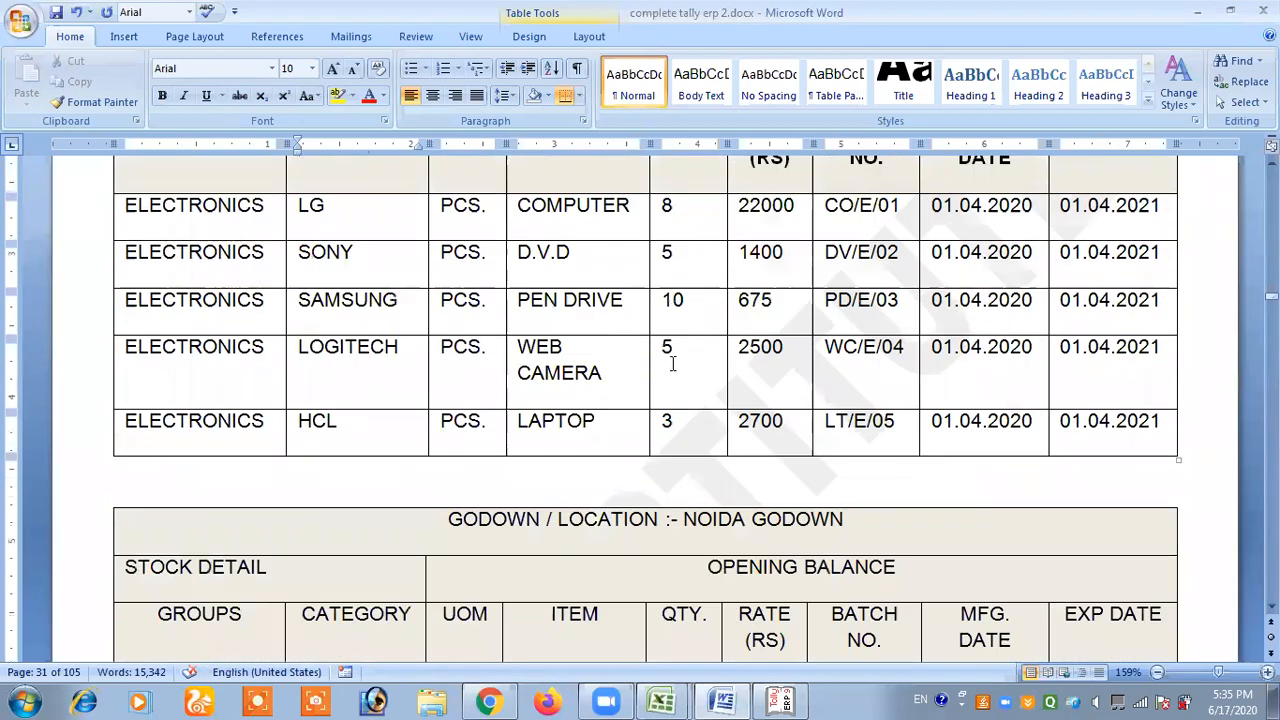
pyautogui.hotkey('alt', 'Tab')
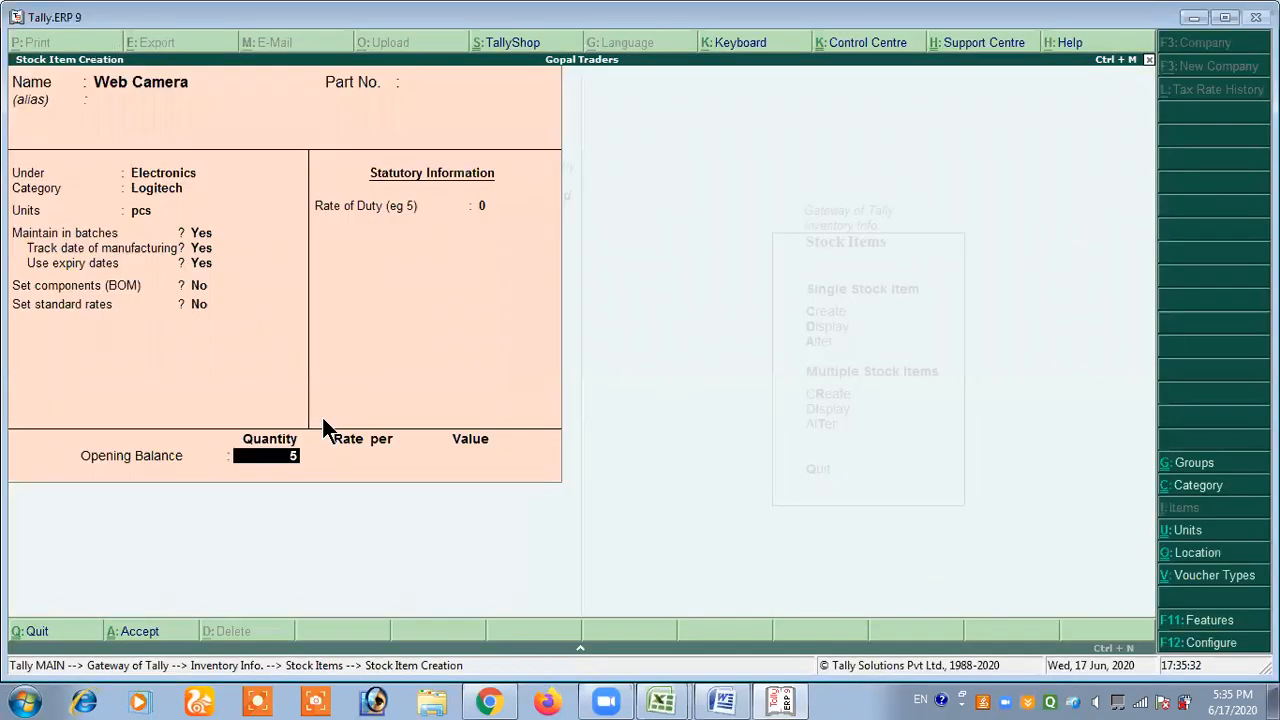
pyautogui.press('Return')
pyautogui.press('Return')
# Check Web Camera's batch number in the Word document and enter batch We/e/04 for its Delhi allocation.
pyautogui.hotkey('alt', 'Tab')
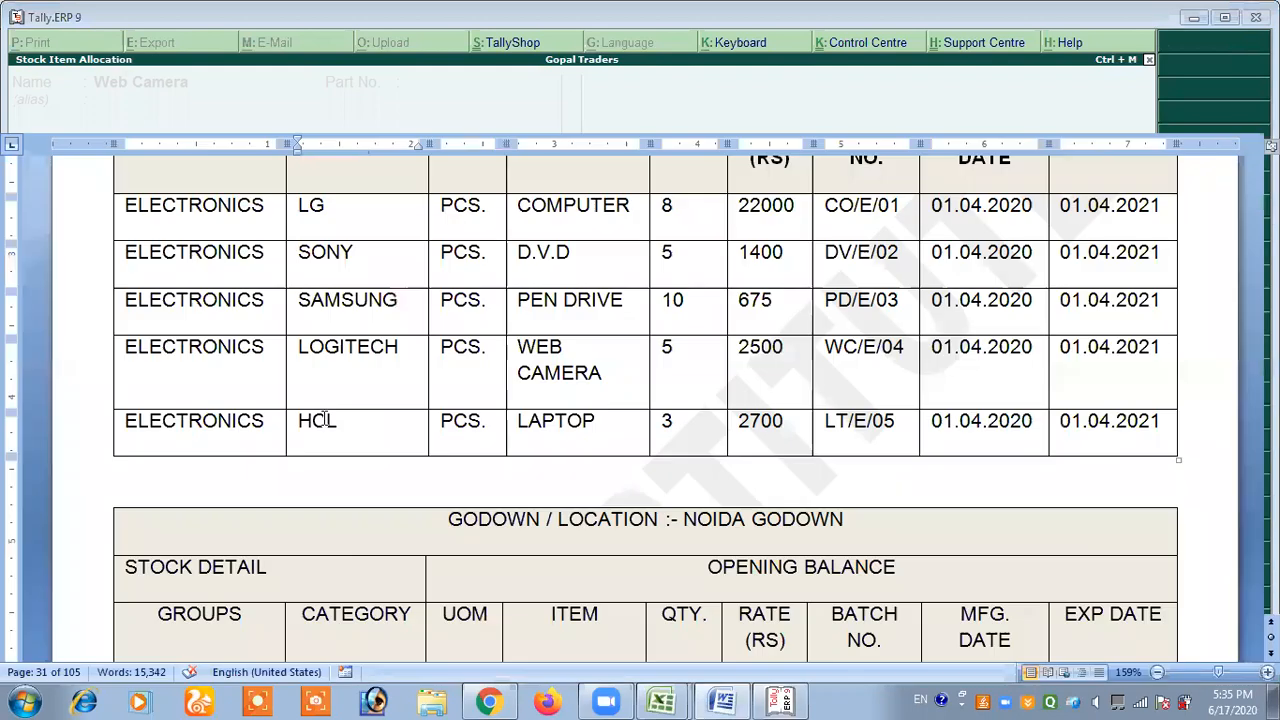
pyautogui.moveTo(817, 361); pyautogui.dragTo(894, 357)
pyautogui.click(894, 357)
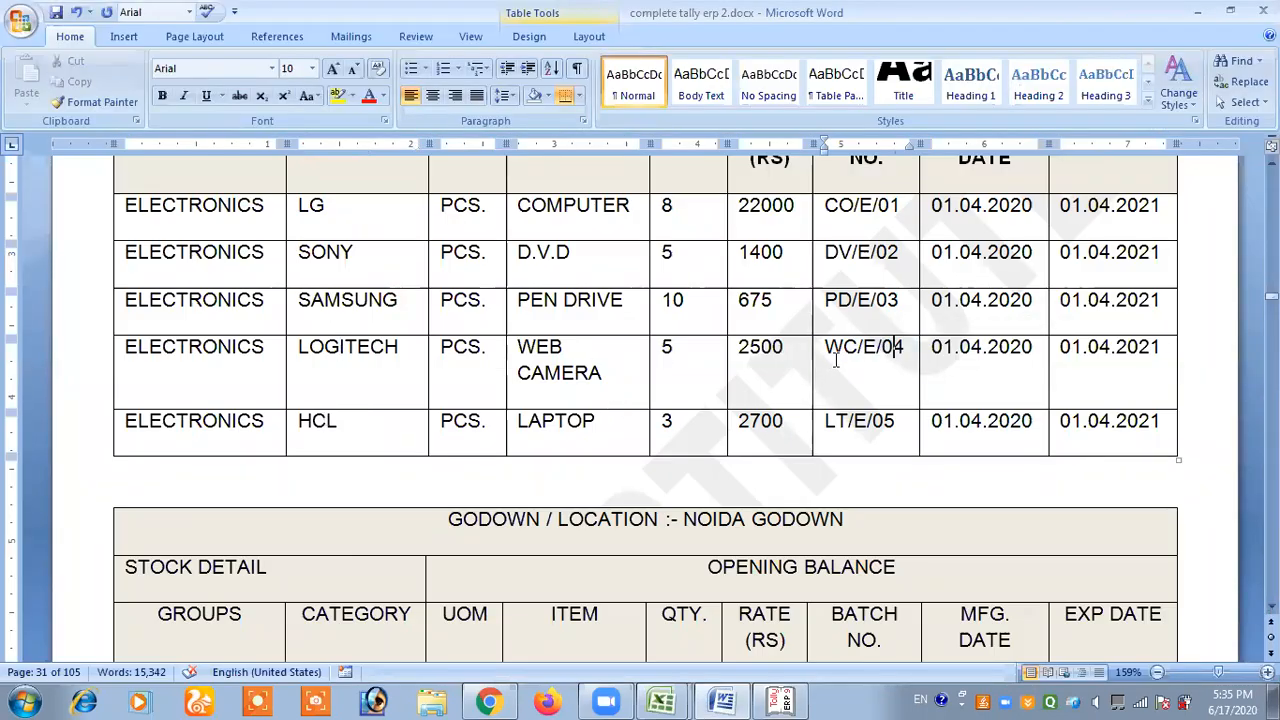
pyautogui.hotkey('alt', 'Tab')
pyautogui.write('We')
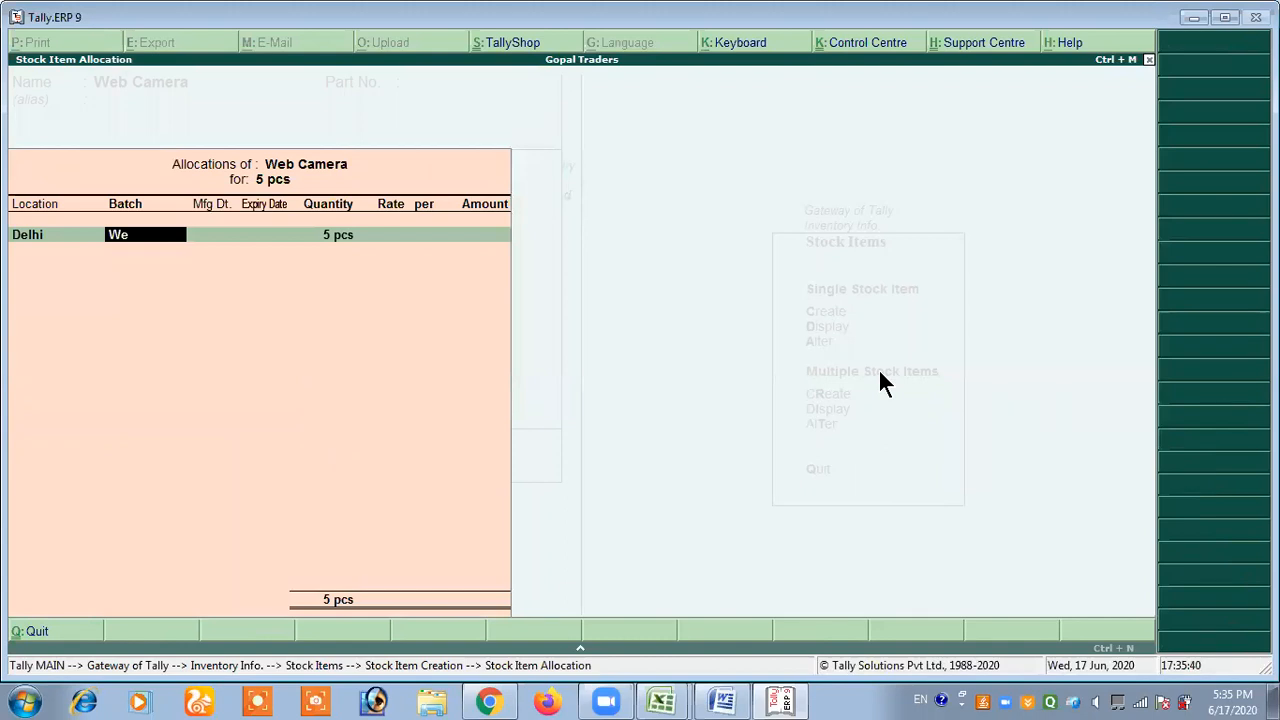
pyautogui.write('/e/04')
pyautogui.press('Return')
# Set Web Camera's Delhi batch manufacturing date to 1/4/2020 and expiry date to 1/4/2021, keeping the quantity of 5 pcs.
pyautogui.write('1/4/2020')
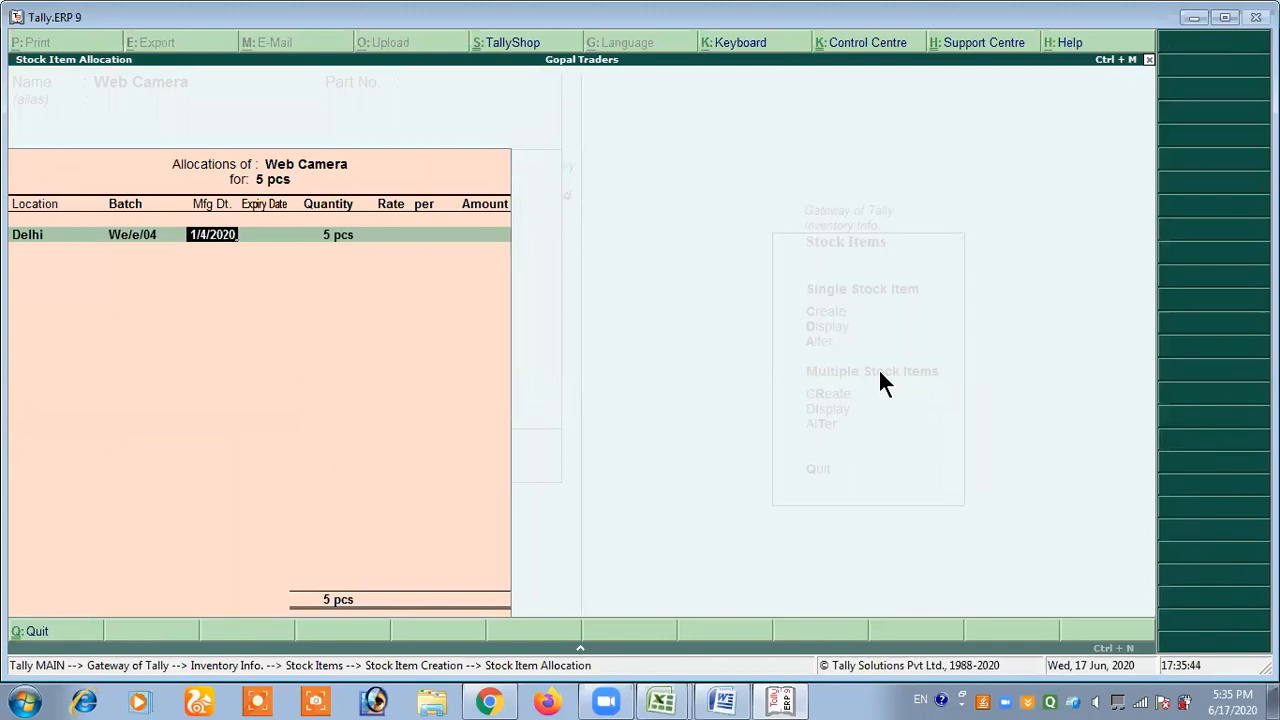
pyautogui.press('Return')
pyautogui.write('1/4/2021')
pyautogui.press('Return')
pyautogui.press('Return')
# Set Web Camera's Delhi batch rate to 2,500 per pcs, checking the Word document, and complete the stock item.
pyautogui.hotkey('alt', 'Tab')
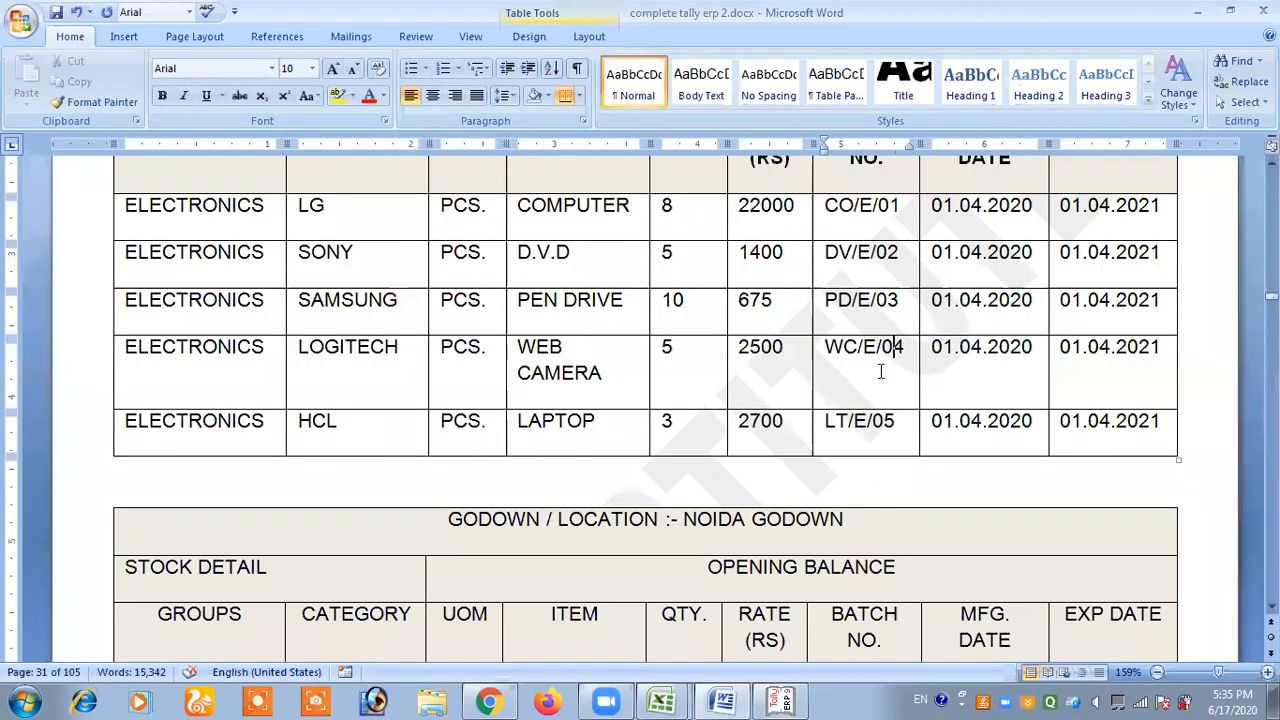
pyautogui.doubleClick(760, 346)
pyautogui.hotkey('alt', 'Tab')
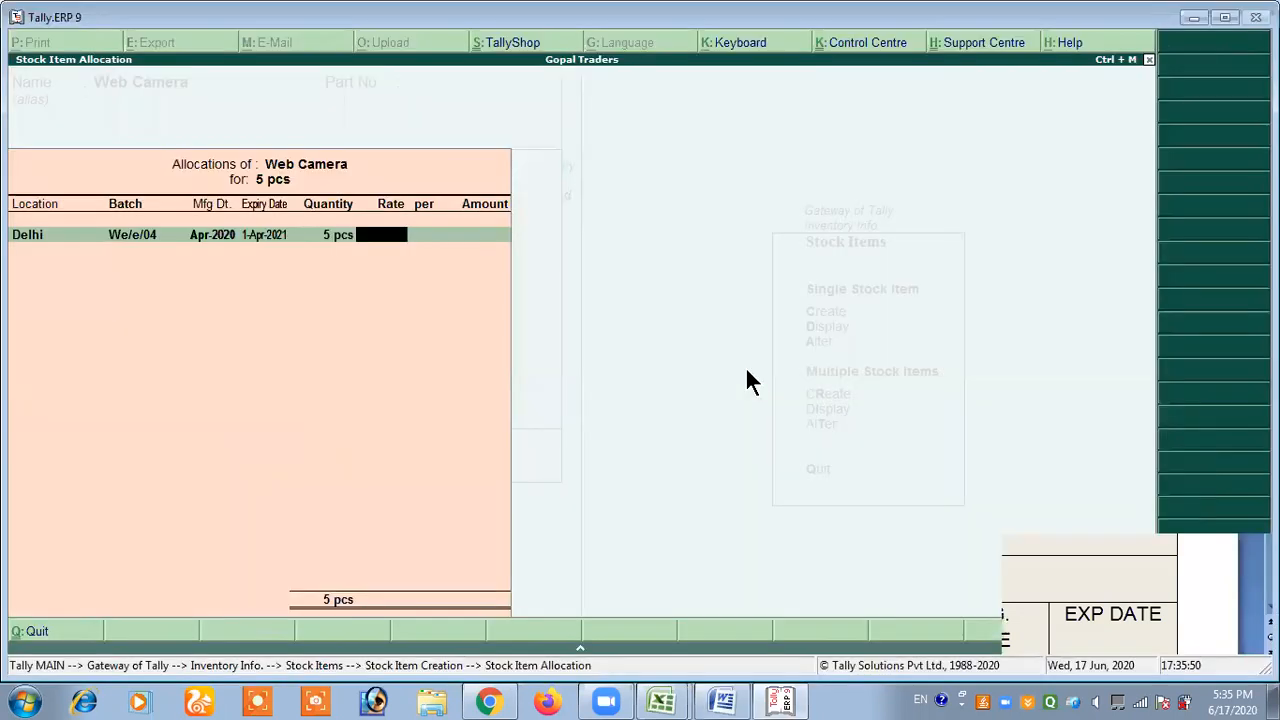
pyautogui.write('2,500')
pyautogui.press('Return')
pyautogui.press('Return')
pyautogui.press('Return')
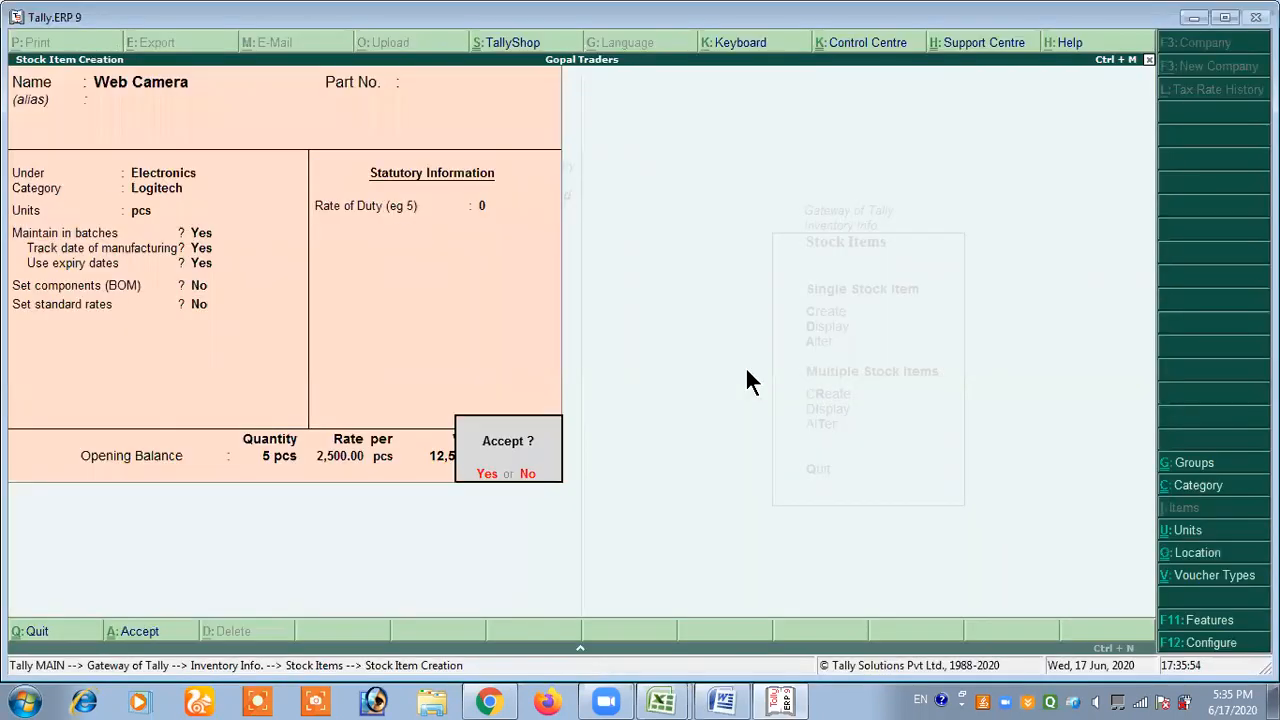
# Check the Laptop row in the Word document, then create a stock item named Laptop under the Electronics group.
pyautogui.hotkey('alt', 'Tab')
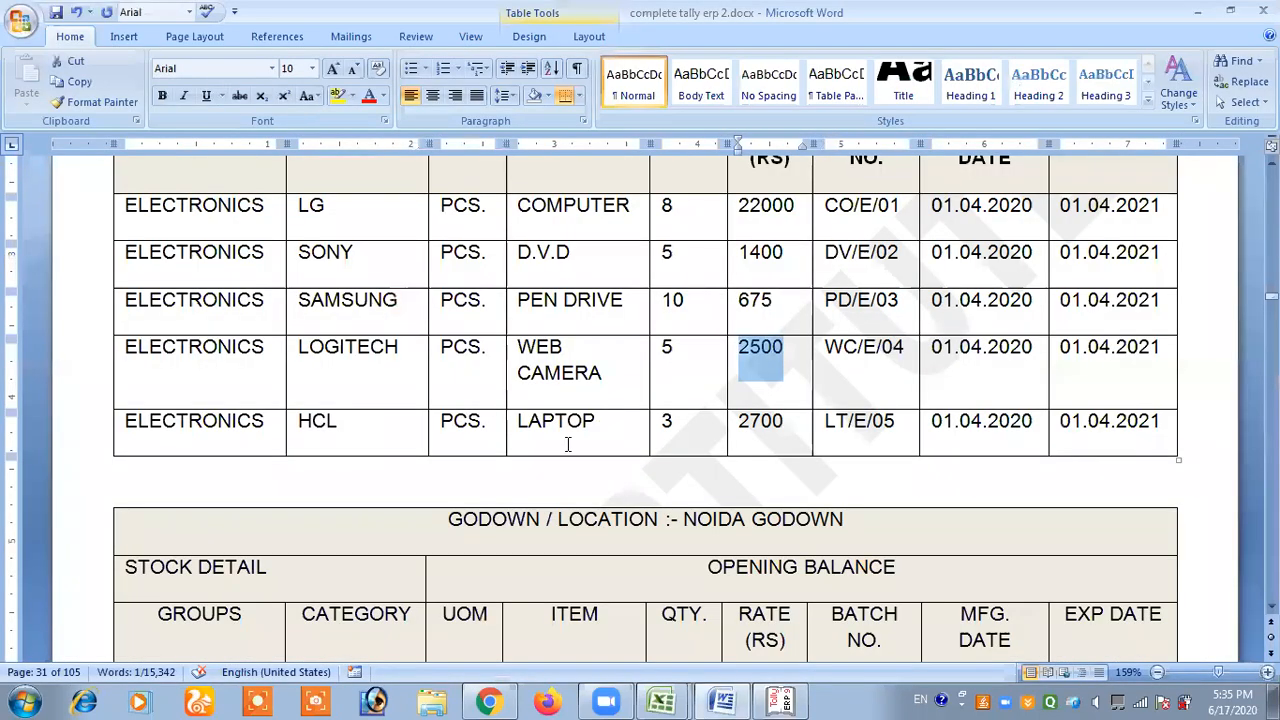
pyautogui.doubleClick(566, 434)
pyautogui.click(566, 434)
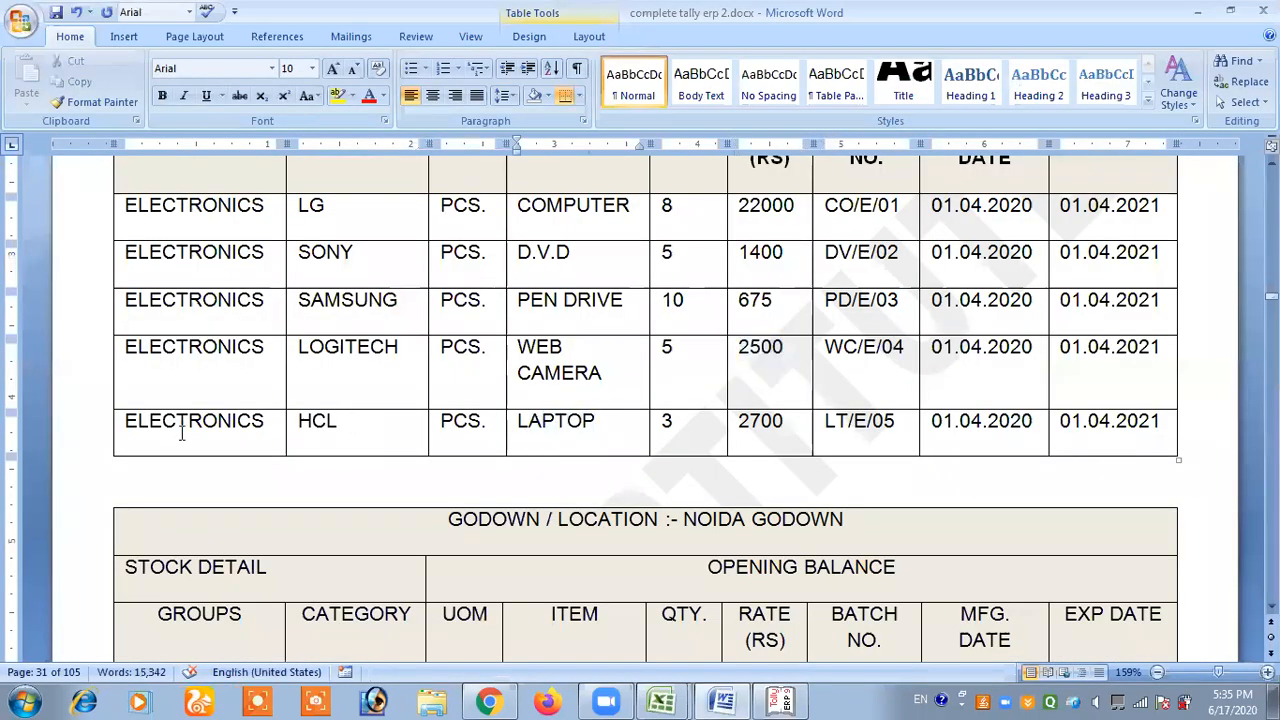
pyautogui.hotkey('alt', 'Tab')
pyautogui.write('Laptop')
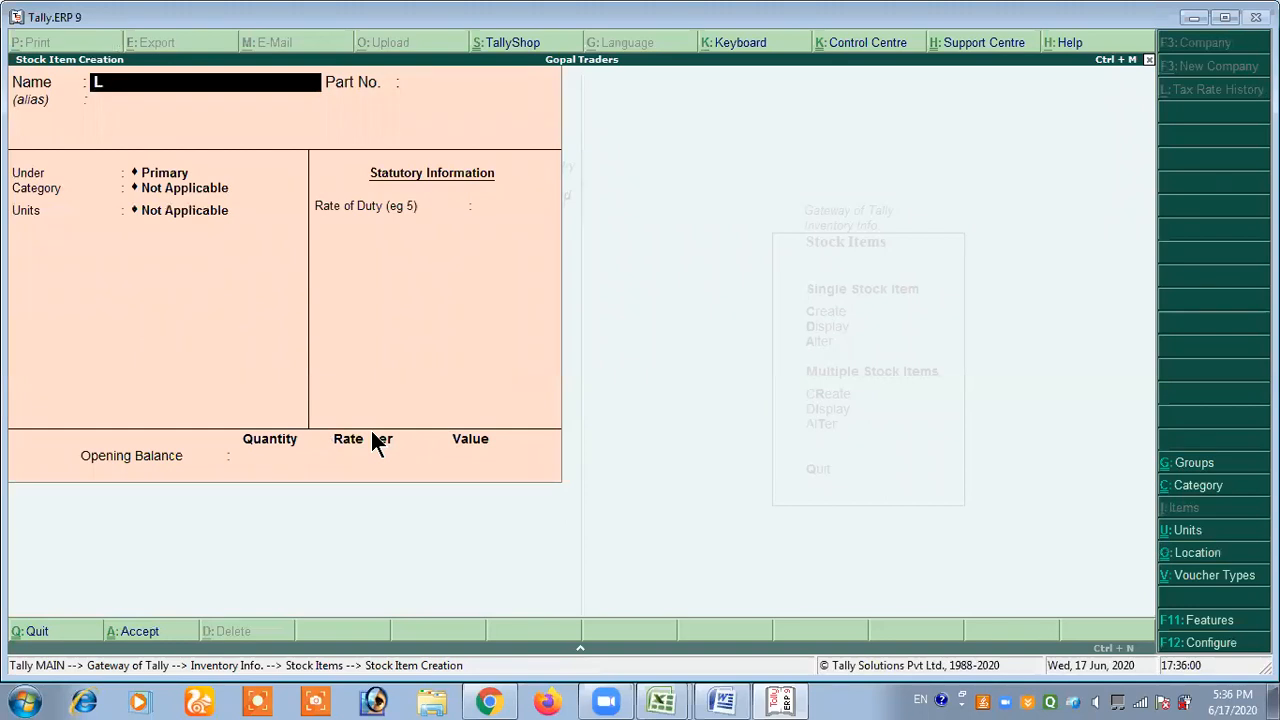
pyautogui.press('Return')
pyautogui.press('Return')
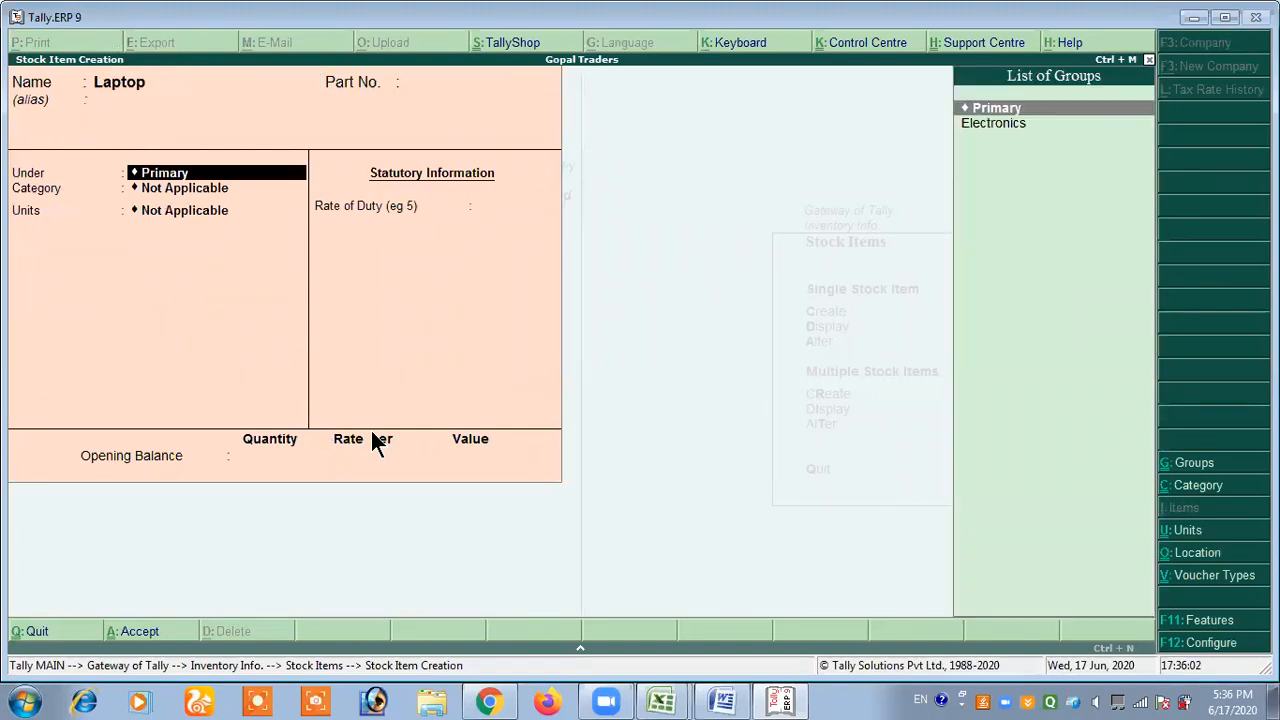
pyautogui.press('Down')
pyautogui.press('Return')
# Give Laptop the category Hcl and the unit pcs, keeping batches, manufacturing dates and expiry dates enabled.
pyautogui.press('Down')
pyautogui.press('Return')
pyautogui.press('Return')
pyautogui.press('Return')
pyautogui.press('Return')
pyautogui.press('Return')
pyautogui.press('Return')
pyautogui.press('Return')
pyautogui.press('Return')
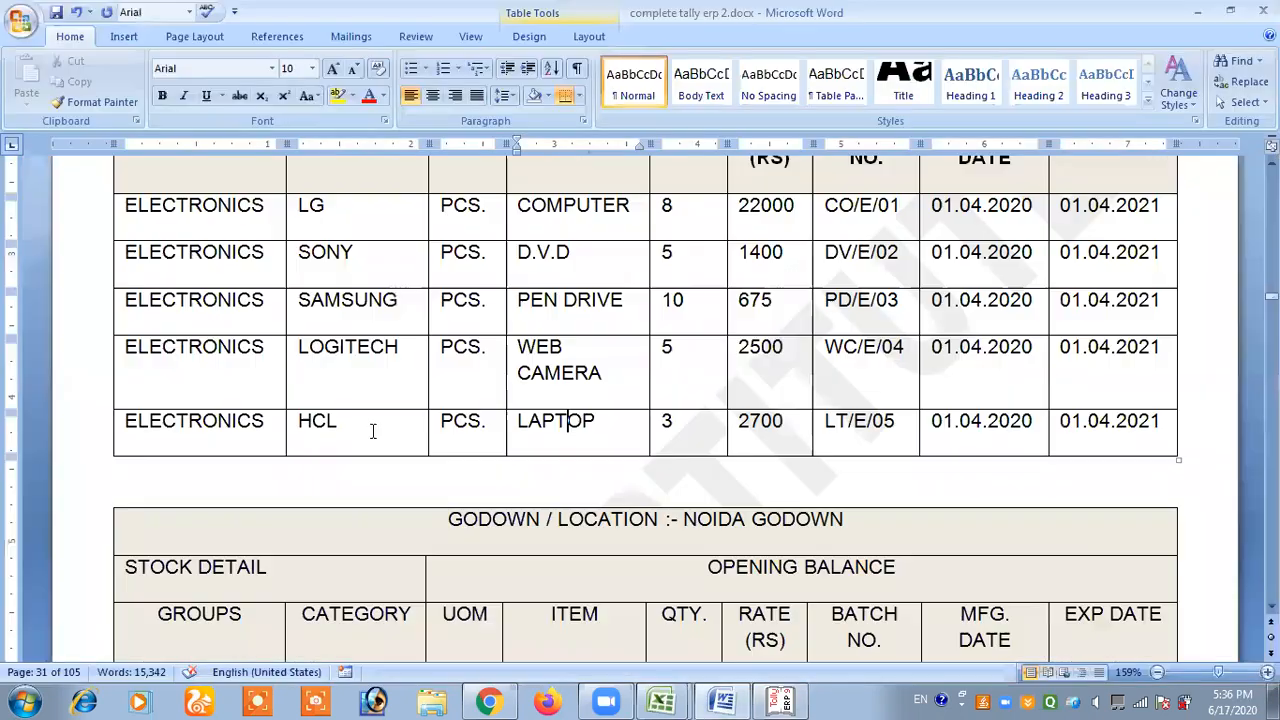
# Set Laptop's opening quantity to 3 pcs, as listed in the Word document, and allocate it to Delhi.
pyautogui.hotkey('alt', 'Tab')
pyautogui.write('3')
pyautogui.press('Return')
pyautogui.press('Return')
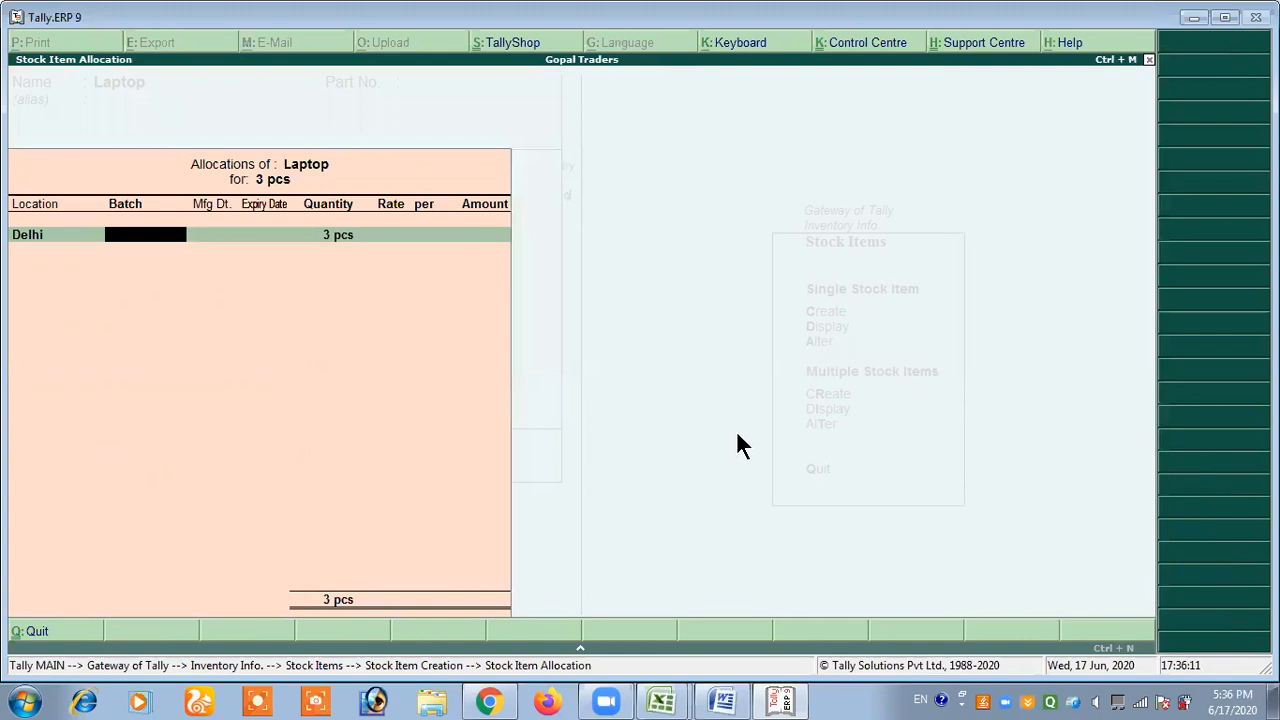
# Look up Laptop's batch number in the Word document and enter batch Lt/e/05 for its Delhi allocation.
pyautogui.hotkey('alt', 'Tab')
pyautogui.hotkey('alt', 'Tab')
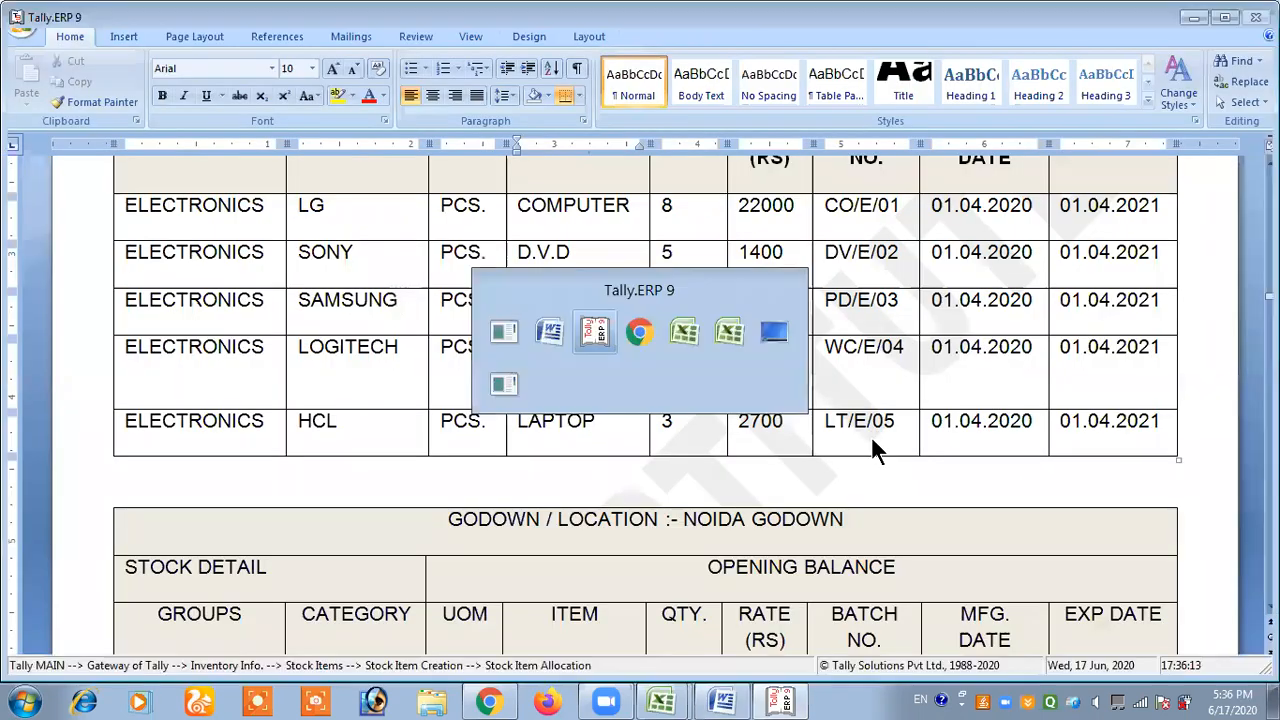
pyautogui.write('Lt/e/05')
pyautogui.press('Return')
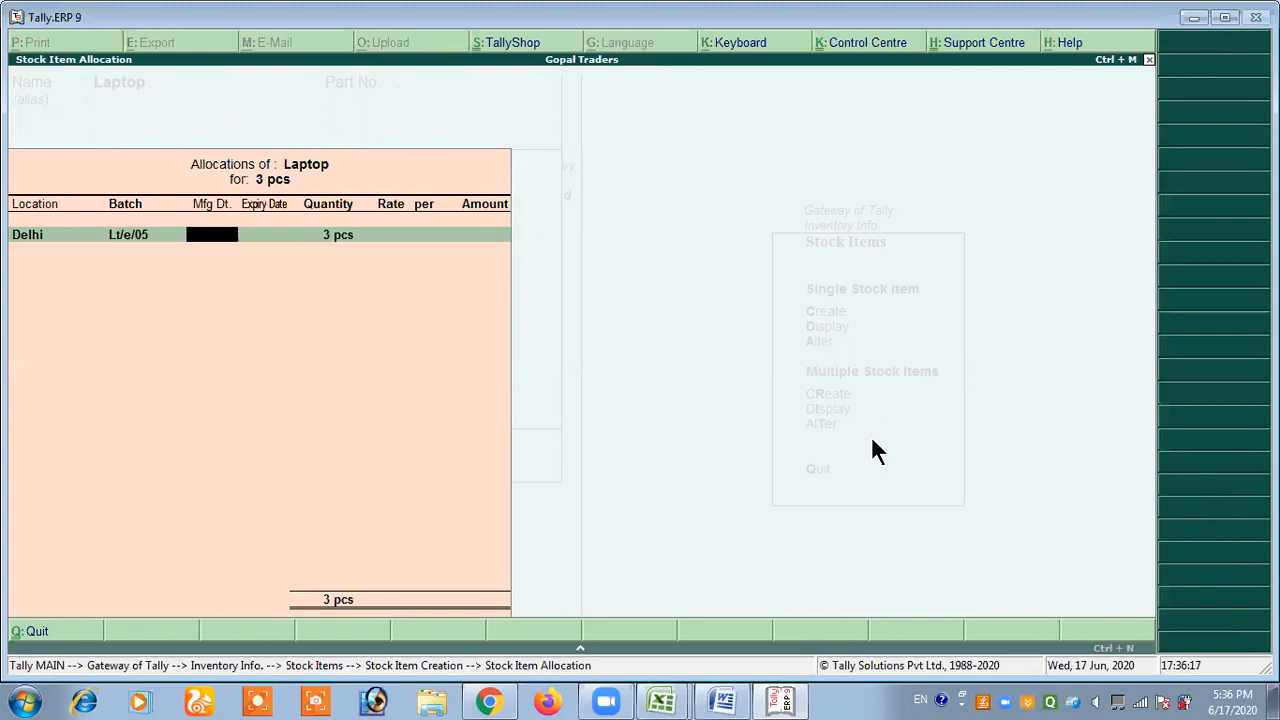
# Set Laptop's Delhi batch manufacturing date to 1/4/2020 and its expiry date to 1/4/2021.
pyautogui.write('1/4/2020/')
pyautogui.press('Return')
pyautogui.write('1/4/2021')
pyautogui.press('Return')
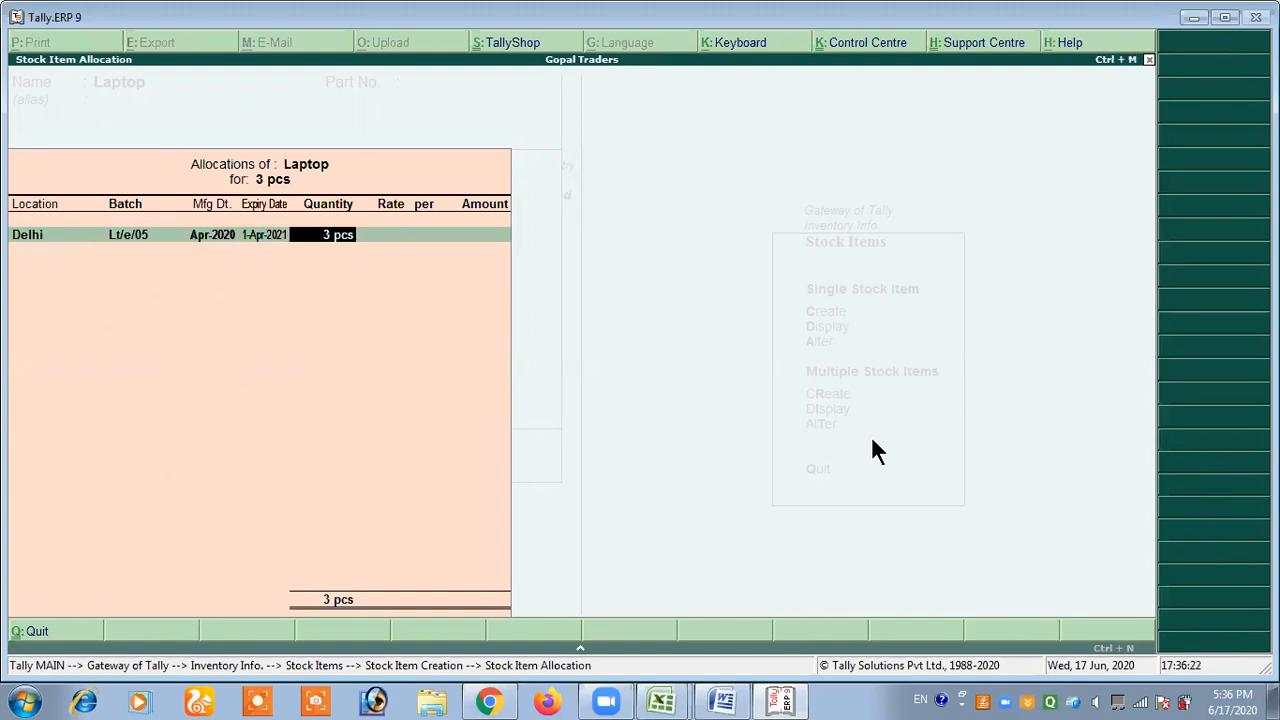
# Set Laptop's Delhi batch rate to 2700 per pcs and save the stock item.
pyautogui.press('Return')
pyautogui.write('2700')
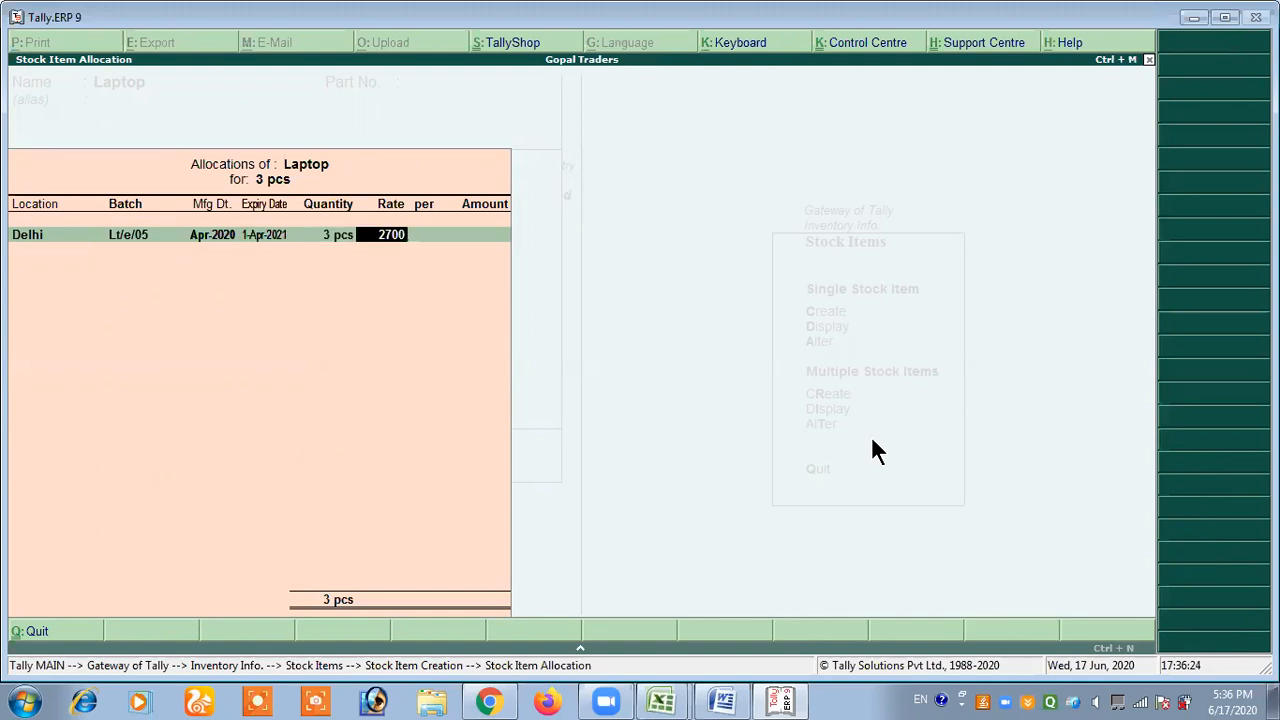
pyautogui.press('Return')
pyautogui.press('Return')
pyautogui.press('Return')
pyautogui.press('Return')
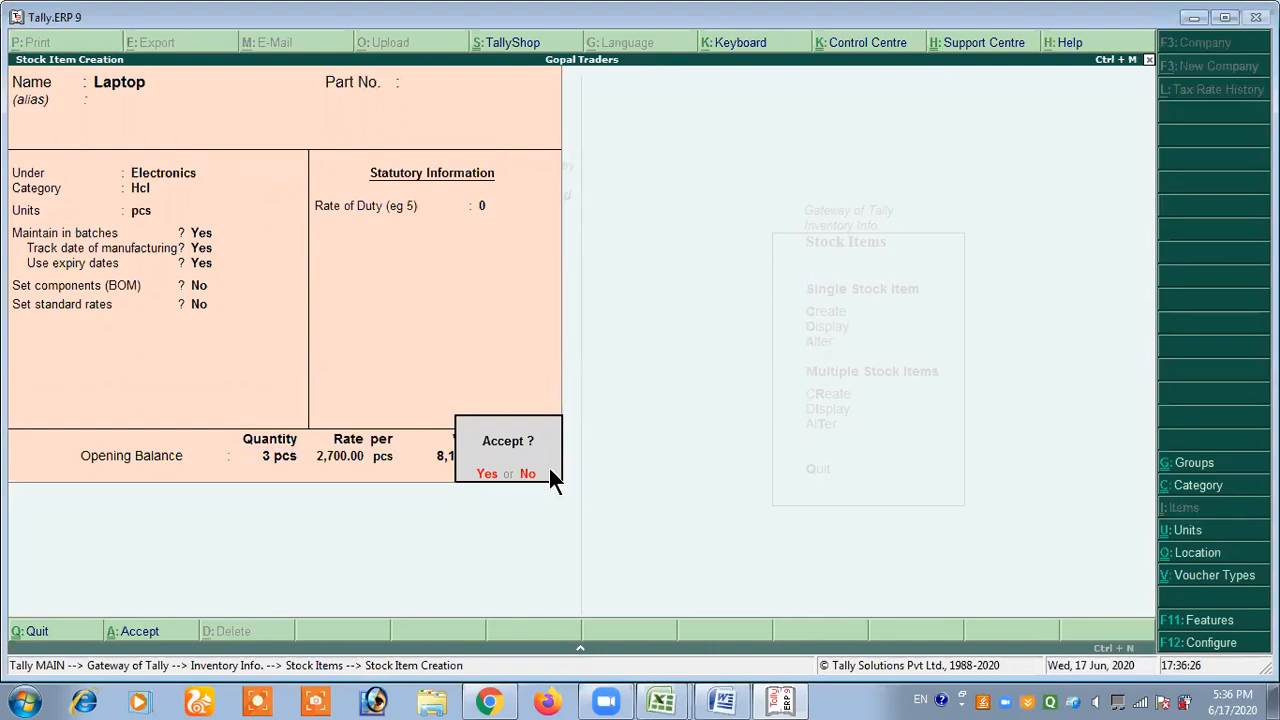
pyautogui.press('y')
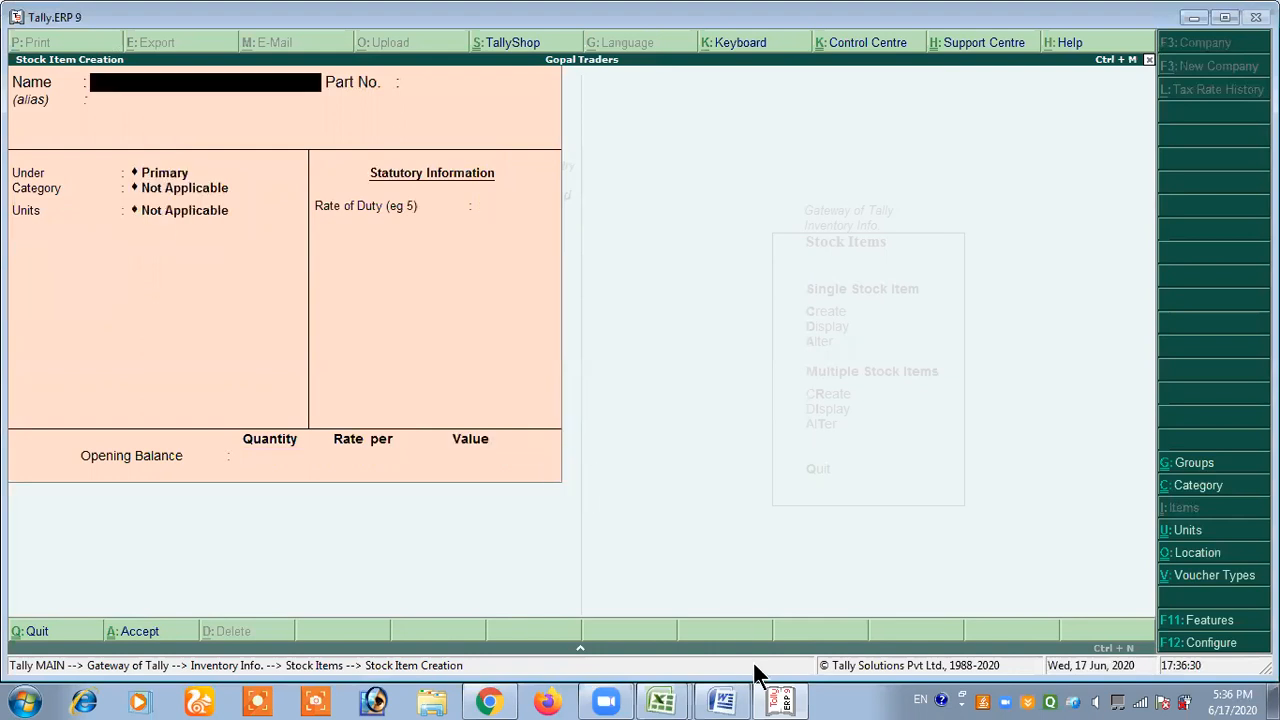
# Switch to the Word document and read its solution pages for how to check the Delhi and Noida stock details.
pyautogui.click(775, 697)
pyautogui.scroll(-5, 697, 414)
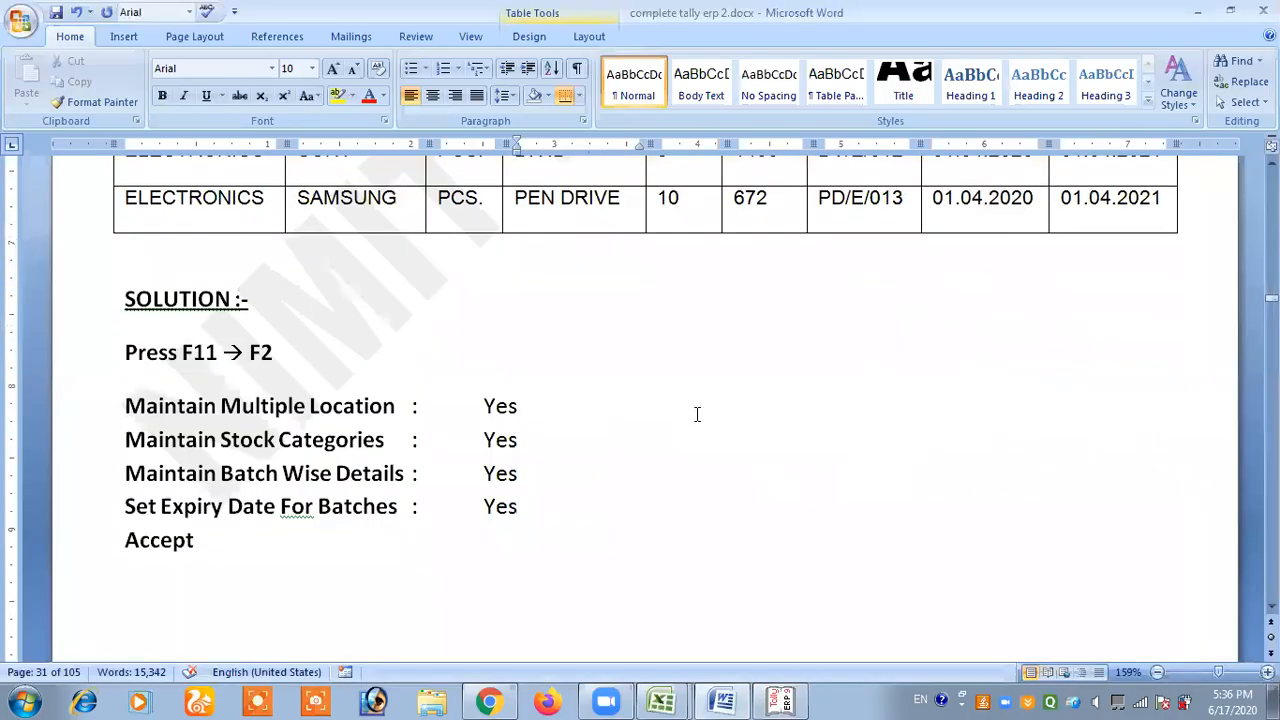
pyautogui.scroll(-20, 697, 414)
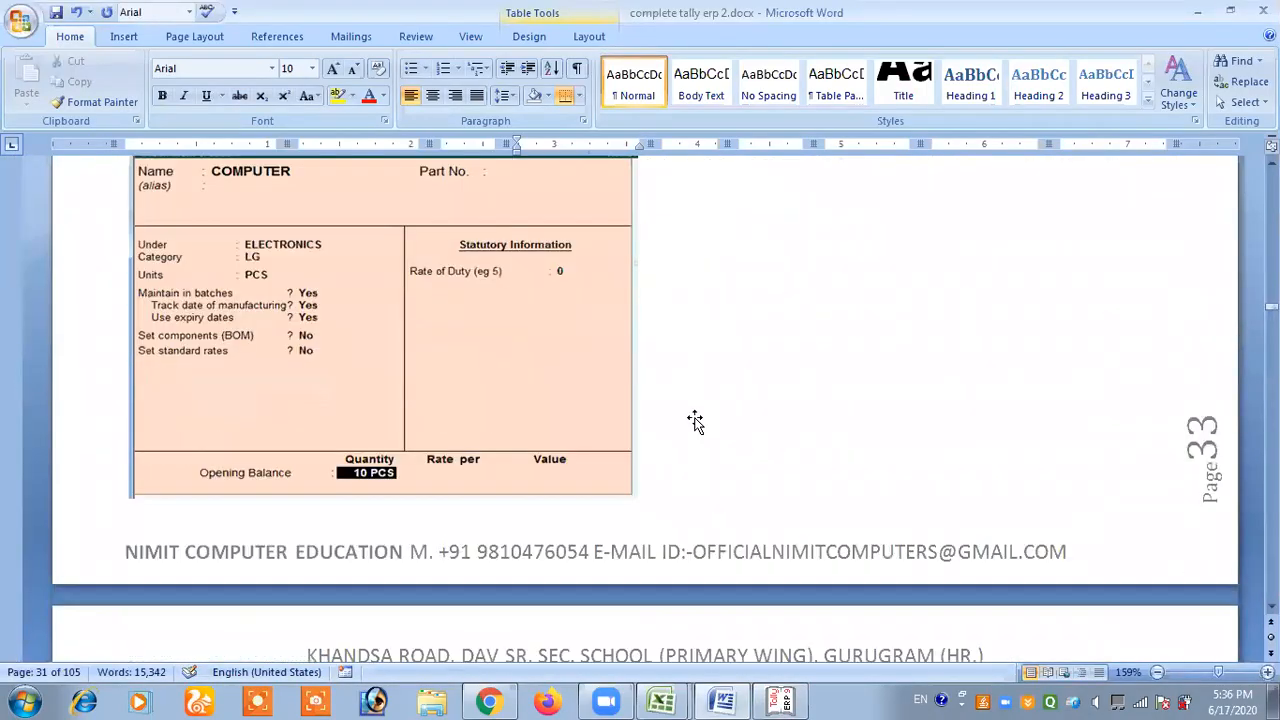
pyautogui.scroll(-20, 695, 420)
pyautogui.scroll(10, 694, 423)
pyautogui.moveTo(398, 460); pyautogui.dragTo(972, 460)
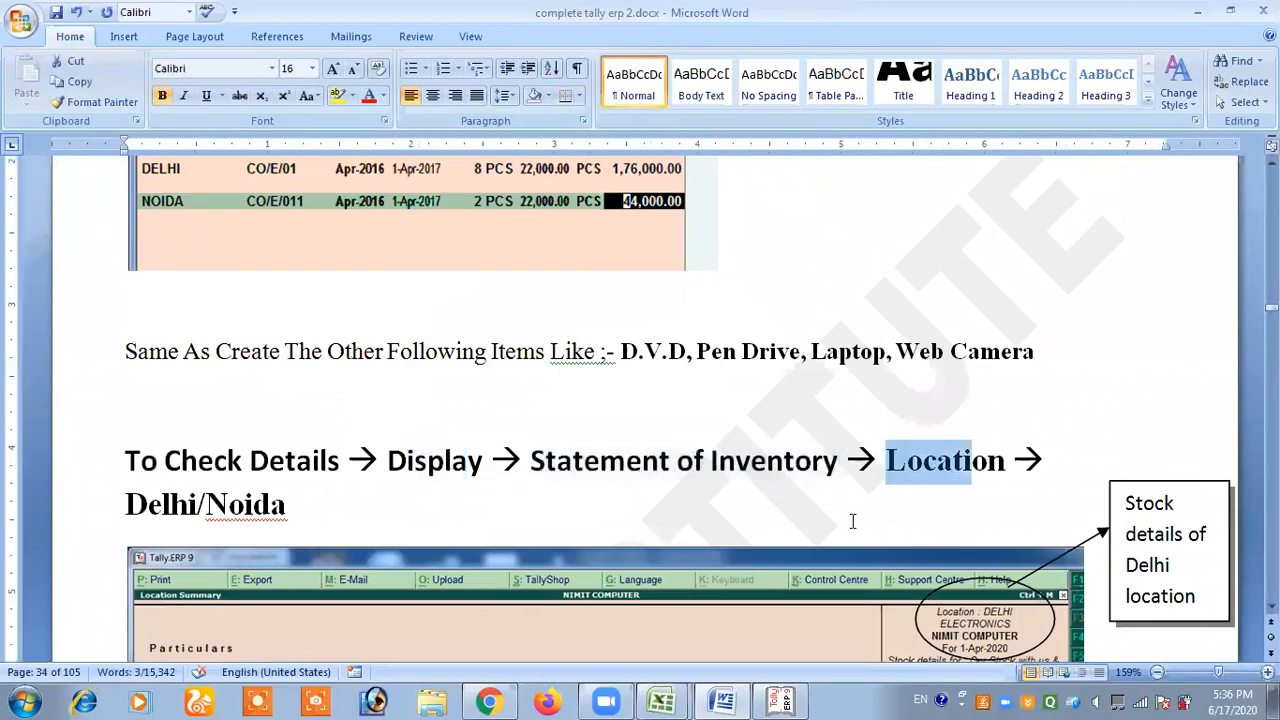
pyautogui.moveTo(176, 512); pyautogui.dragTo(256, 512)
pyautogui.click(388, 498)
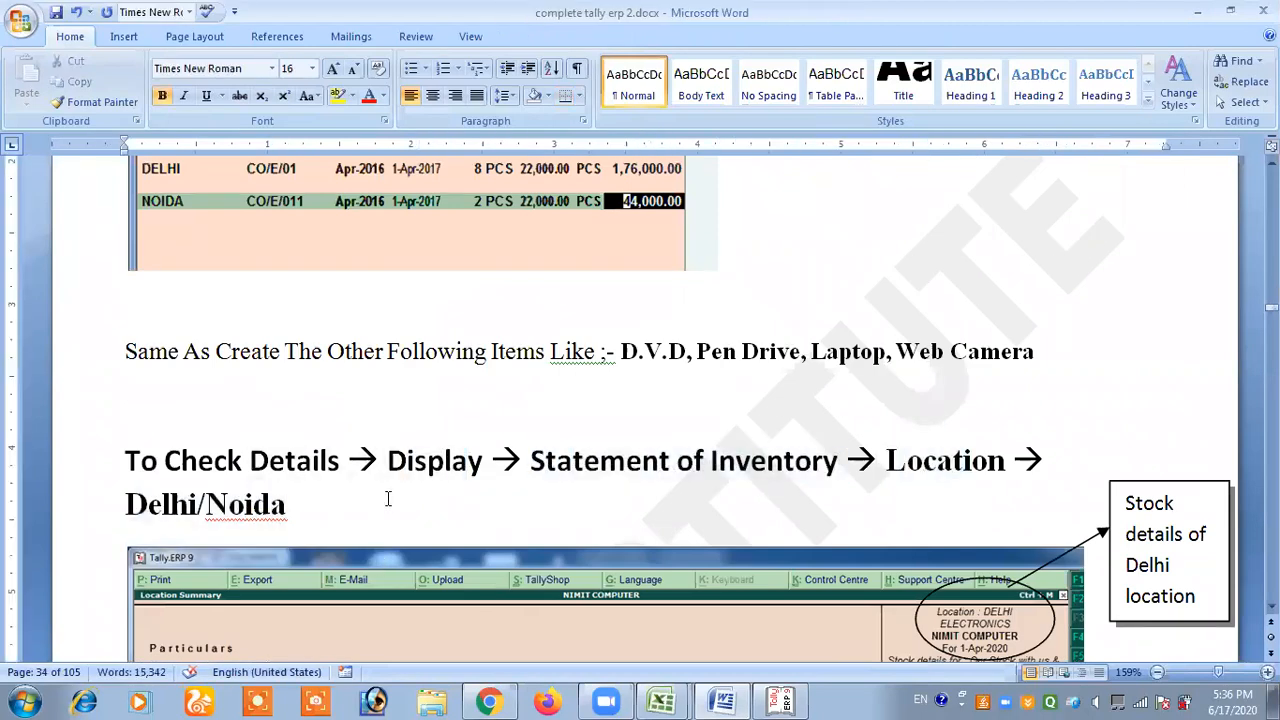
# Switch to Tally.ERP 9, quit the blank stock item creation form and return to the Gateway of Tally.
pyautogui.hotkey('alt', 'Tab')
pyautogui.press('Escape')
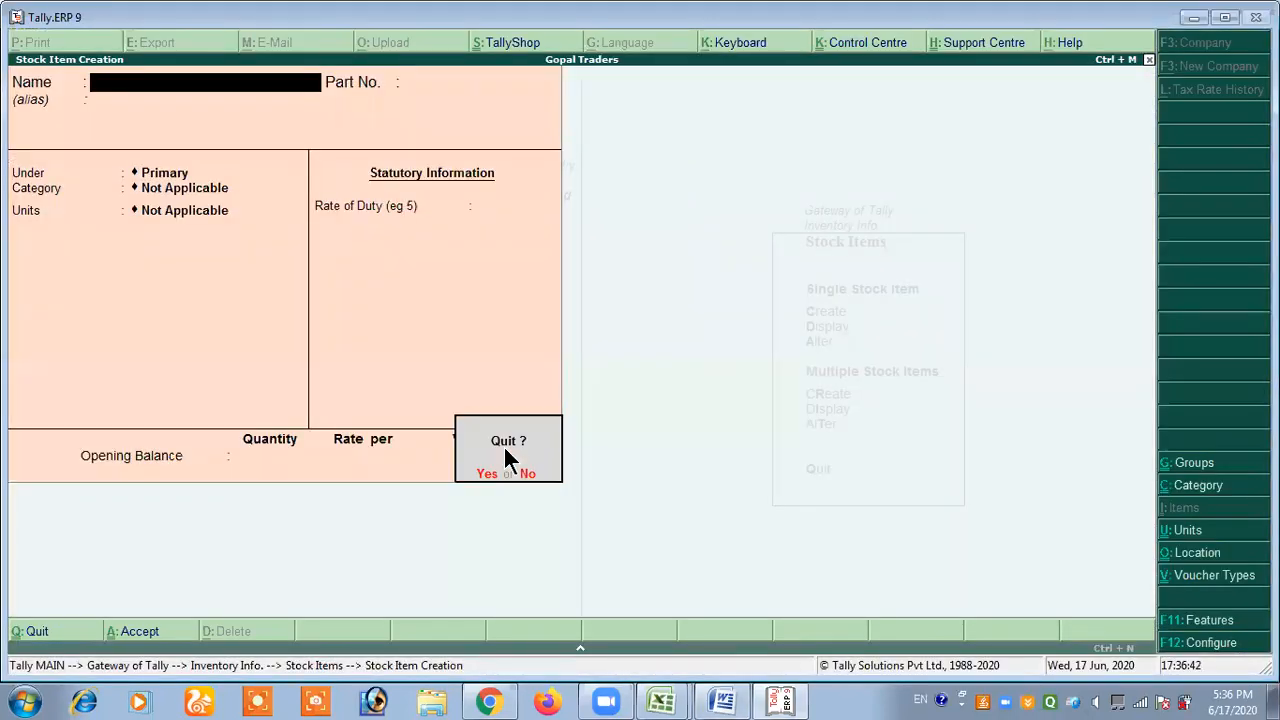
pyautogui.press('y')
pyautogui.press('Escape')
pyautogui.press('Escape')
pyautogui.press('Escape')
pyautogui.press('Escape')
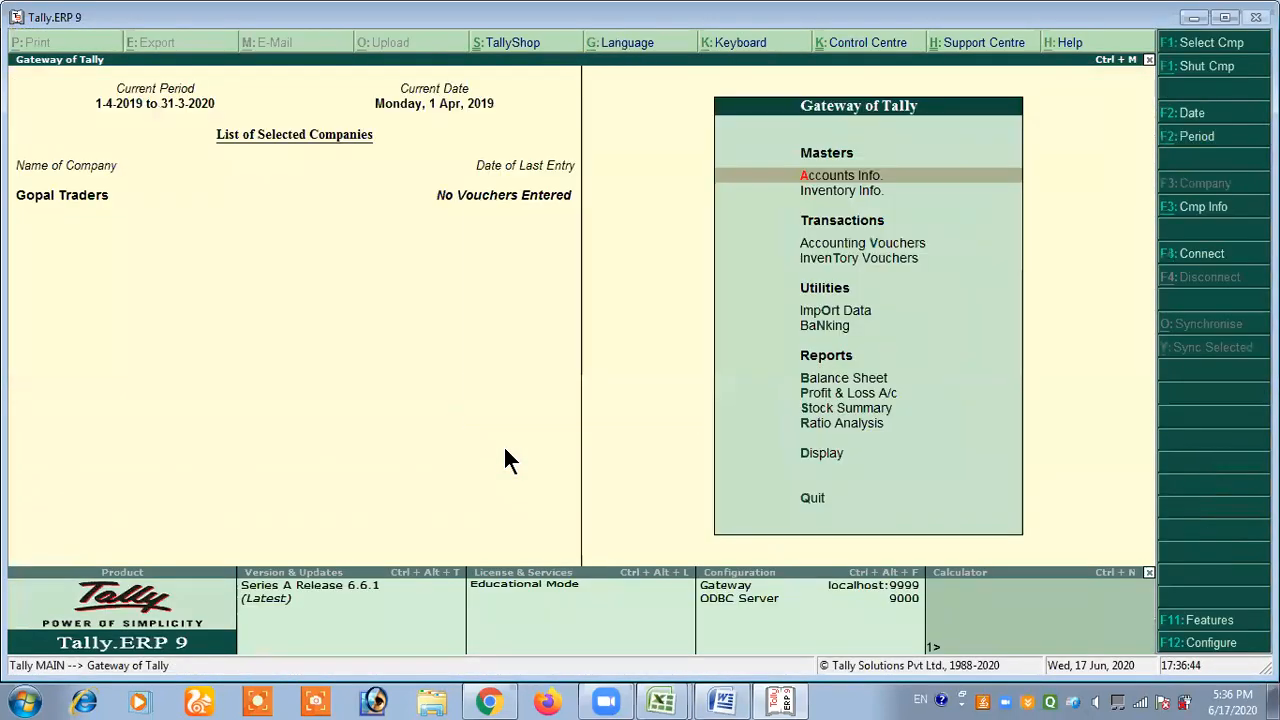
# Open the Statements of Inventory among the display reports.
pyautogui.press('Down')
pyautogui.press('Down')
pyautogui.press('Down')
pyautogui.press('Down')
pyautogui.press('Down')
pyautogui.press('Down')
pyautogui.press('Down')
pyautogui.press('Down')
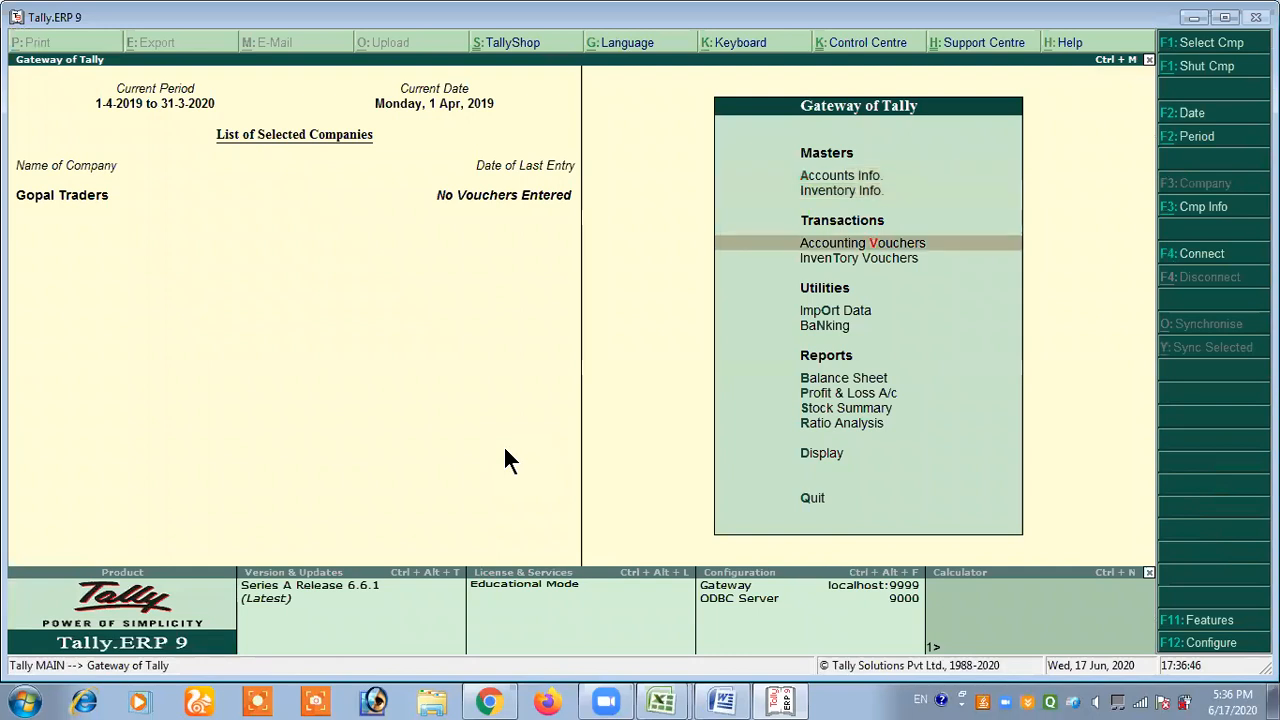
pyautogui.press('Down')
pyautogui.press('Down')
pyautogui.press('Return')
pyautogui.press('Down')
pyautogui.press('Down')
pyautogui.press('Down')
pyautogui.press('Down')
pyautogui.press('Down')
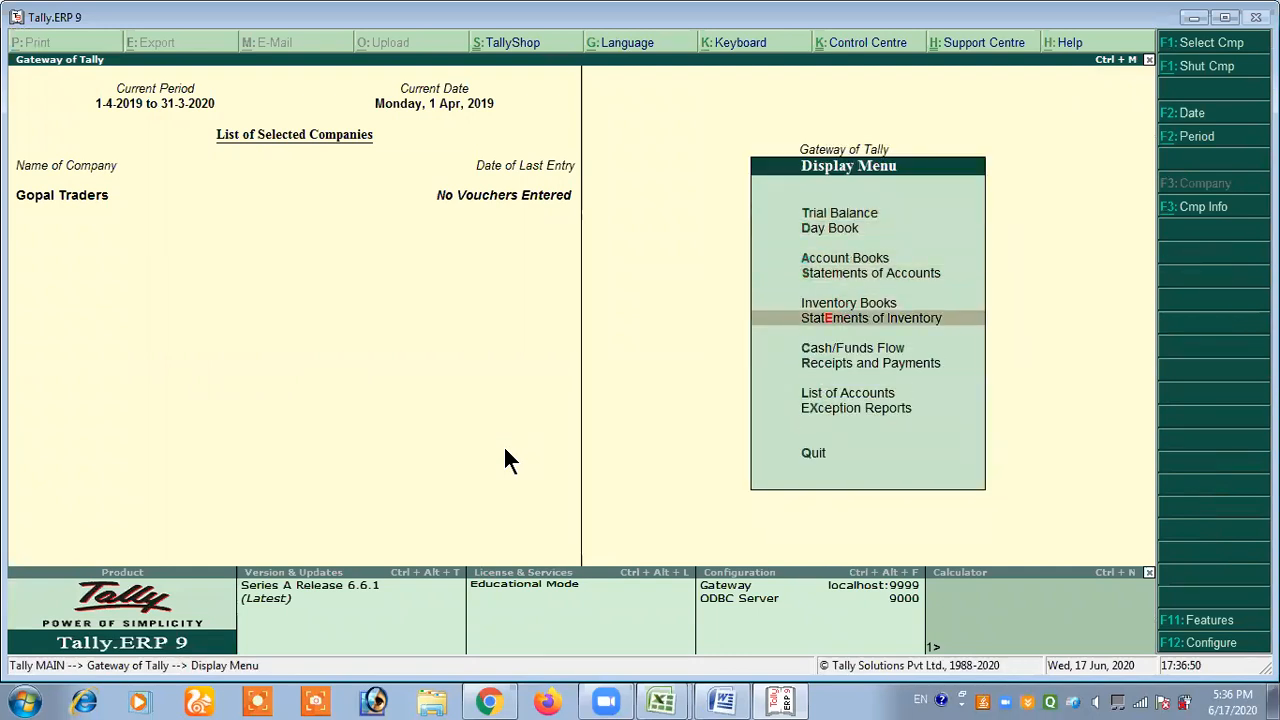
pyautogui.press('Return')
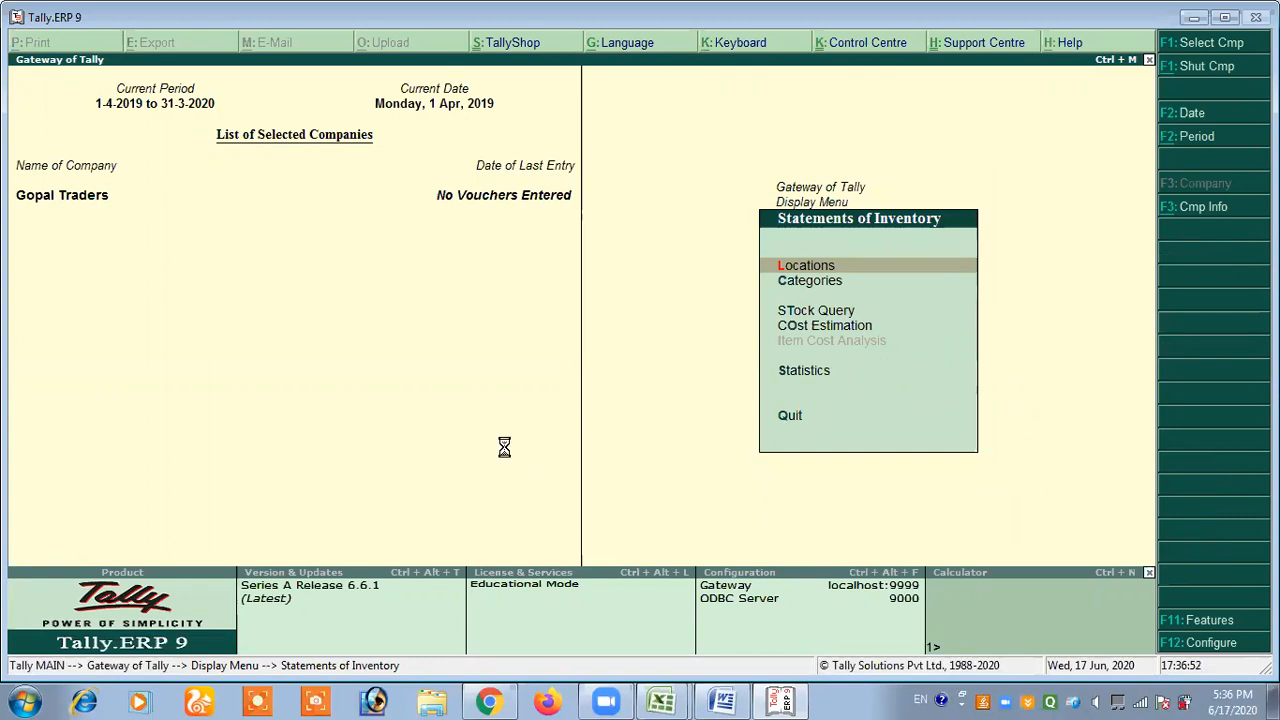
# Display the location summary for Delhi and drill into the Electronics group to check its item-wise stock.
pyautogui.press('Return')
pyautogui.press('Down')
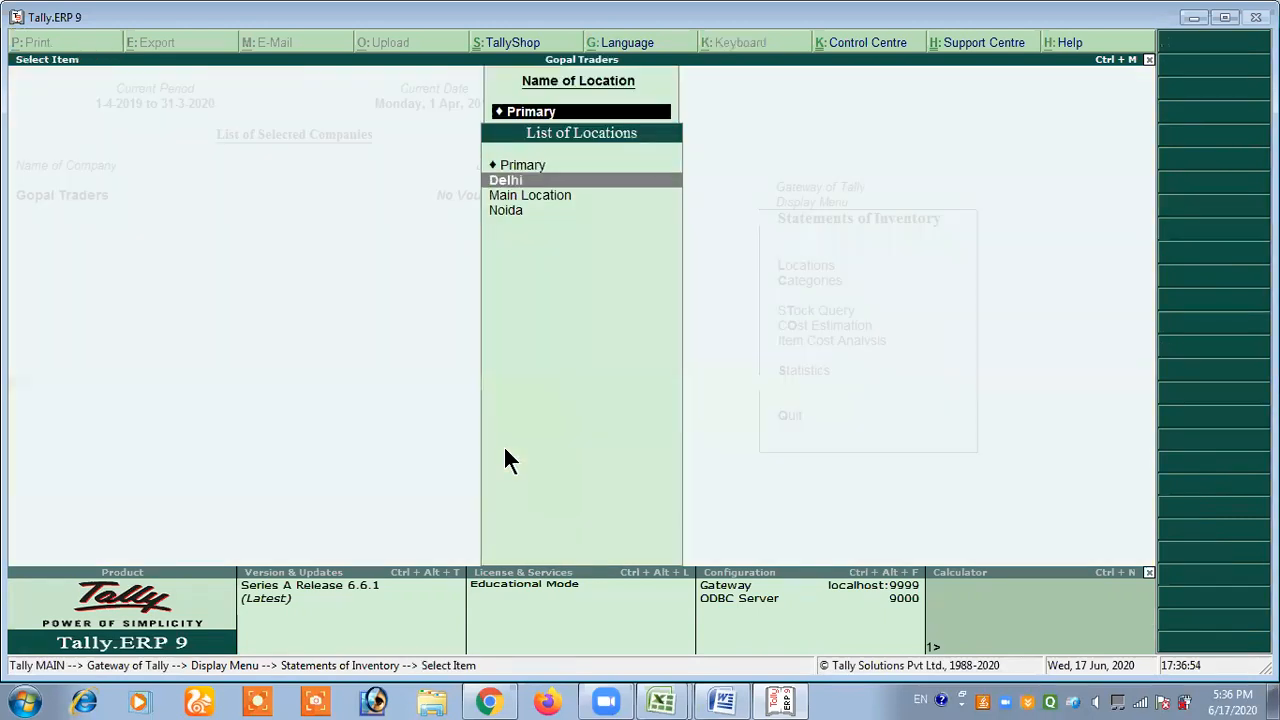
pyautogui.press('Return')
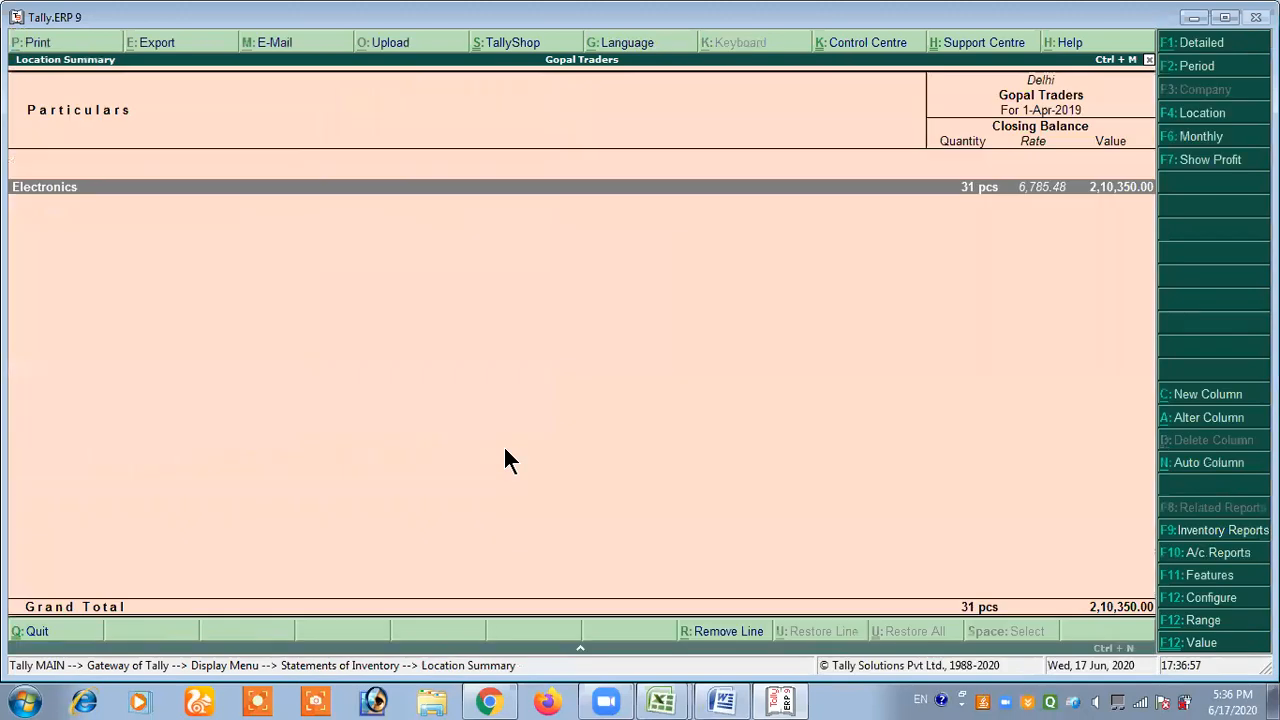
pyautogui.press('Return')
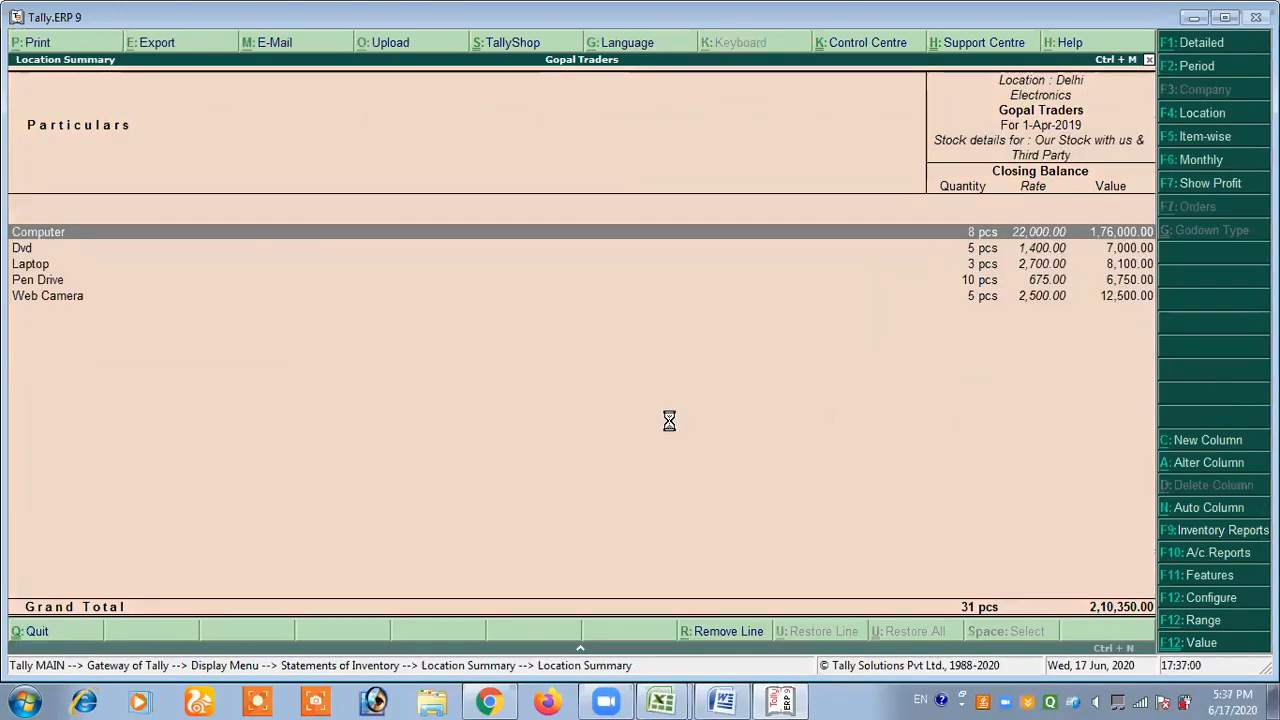
# Close Delhi's summary and display the item-wise stock of the Electronics group for the Noida location.
pyautogui.press('Escape')
pyautogui.press('Escape')
pyautogui.press('Return')
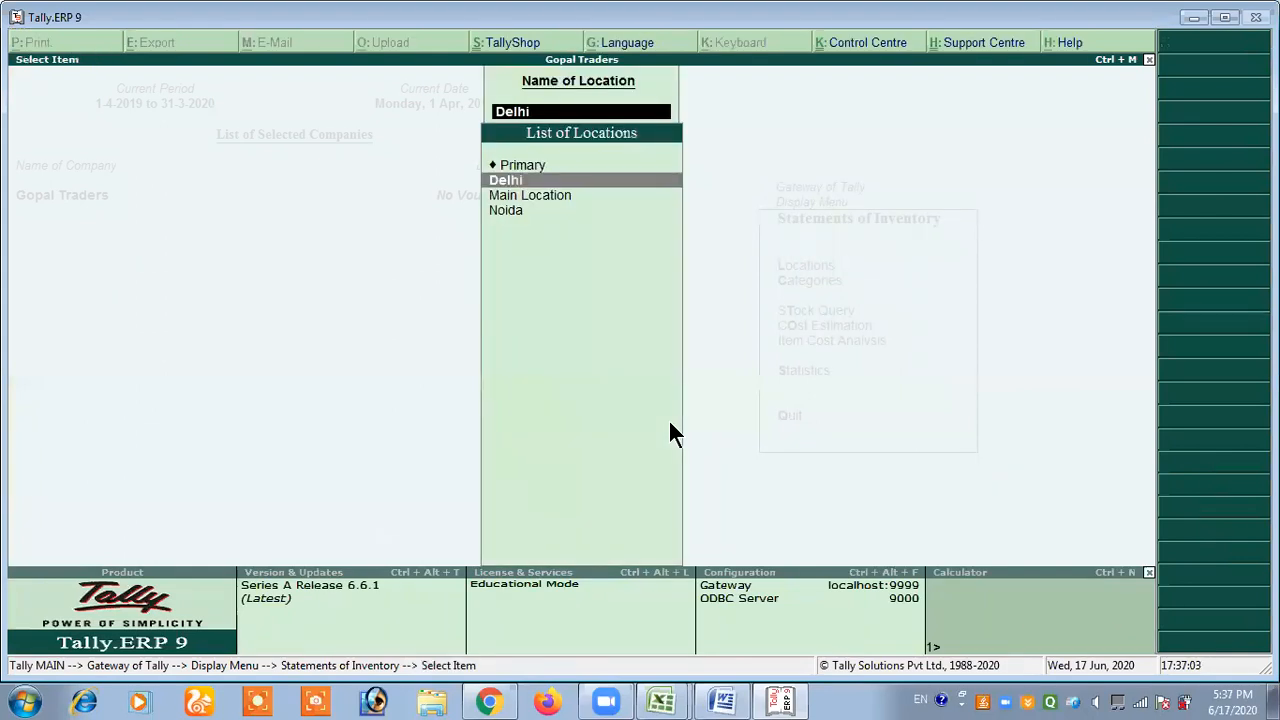
pyautogui.press('Down')
pyautogui.press('Down')
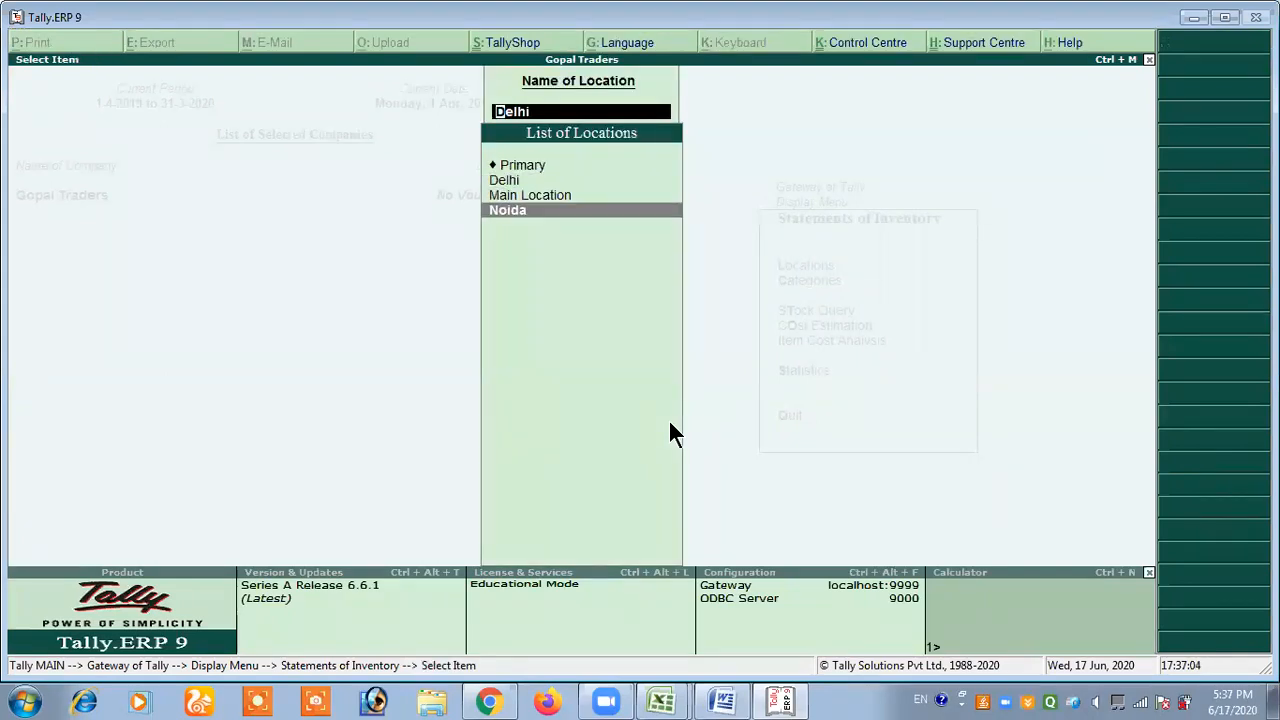
pyautogui.press('Return')
pyautogui.press('Return')
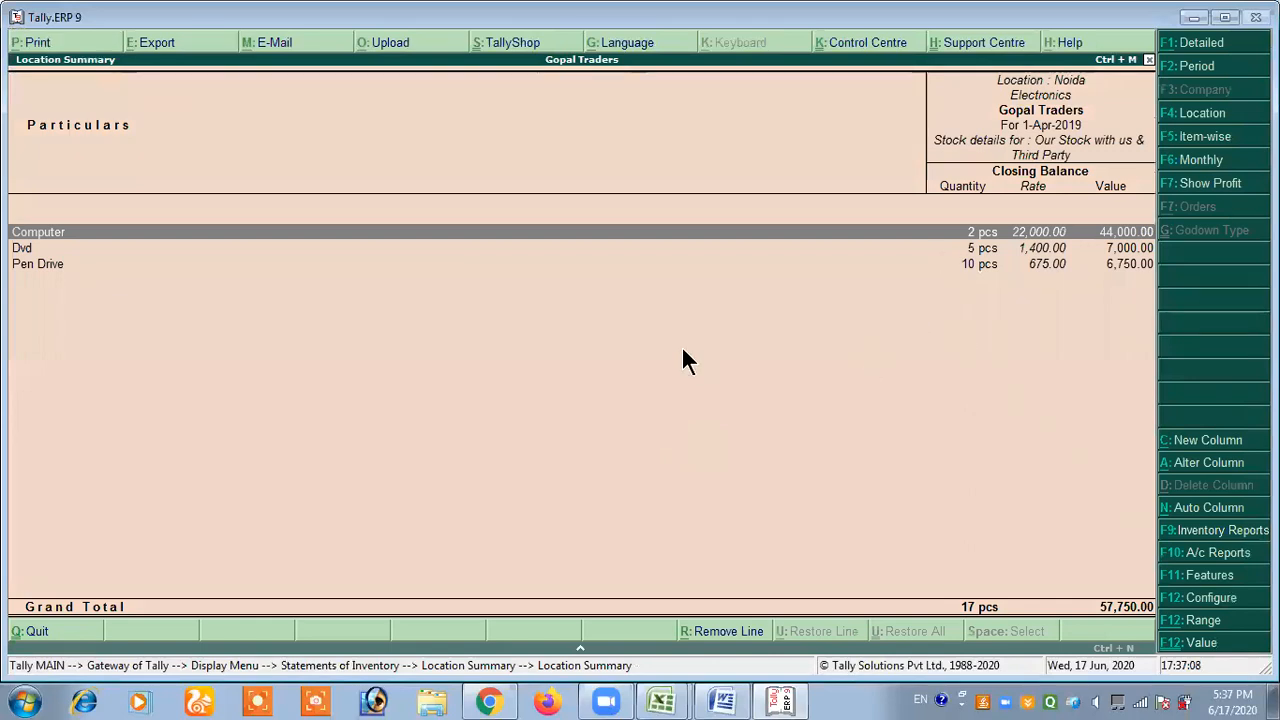
# Close the Noida stock report and return to the Gateway of Tally without quitting the program.
pyautogui.press('Escape')
pyautogui.press('Escape')
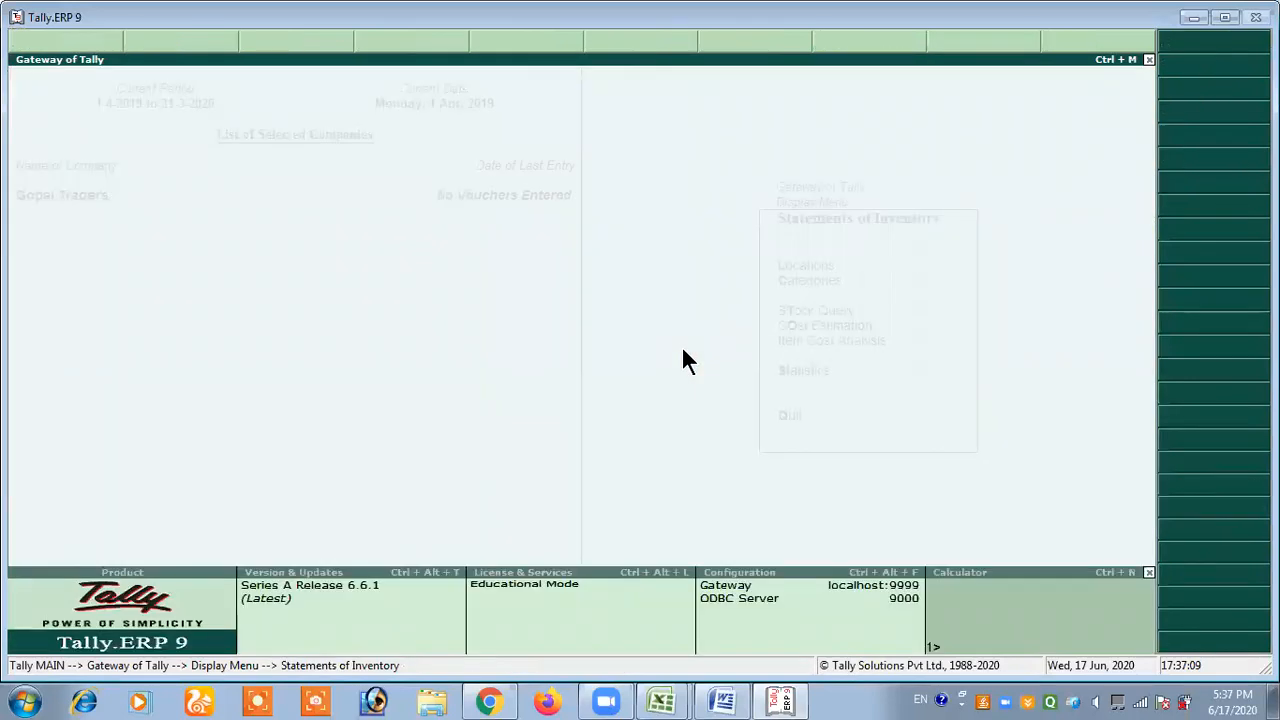
pyautogui.press('Escape')
pyautogui.press('Escape')
pyautogui.press('Escape')
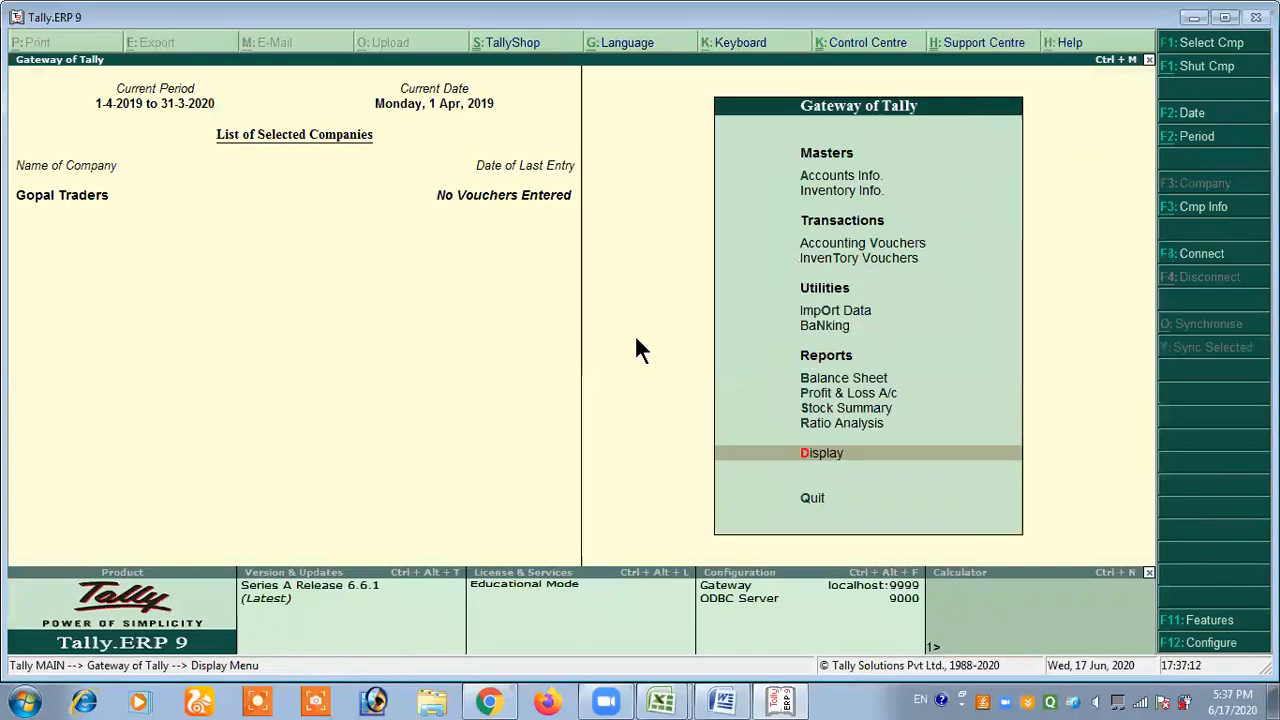
pyautogui.press('n')
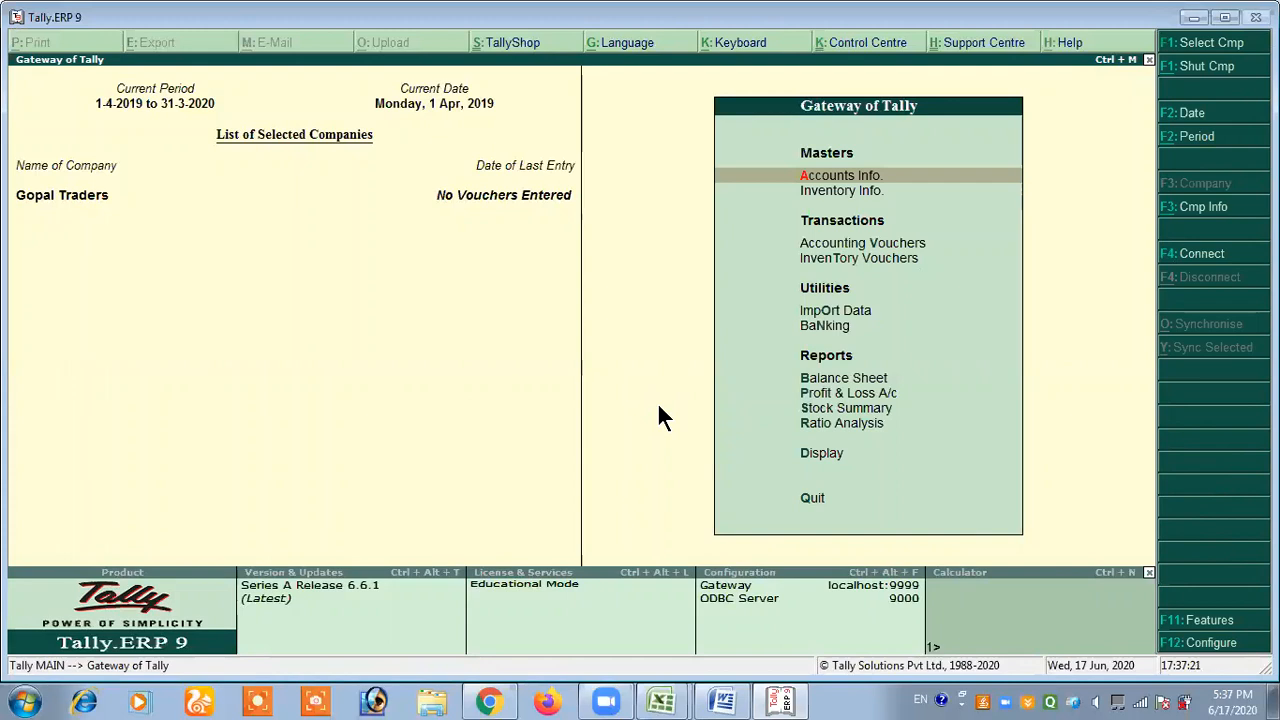
# Change the company's current period to run from 1/4/2020 to 1/4/2021.
pyautogui.hotkey('alt', 'F2')
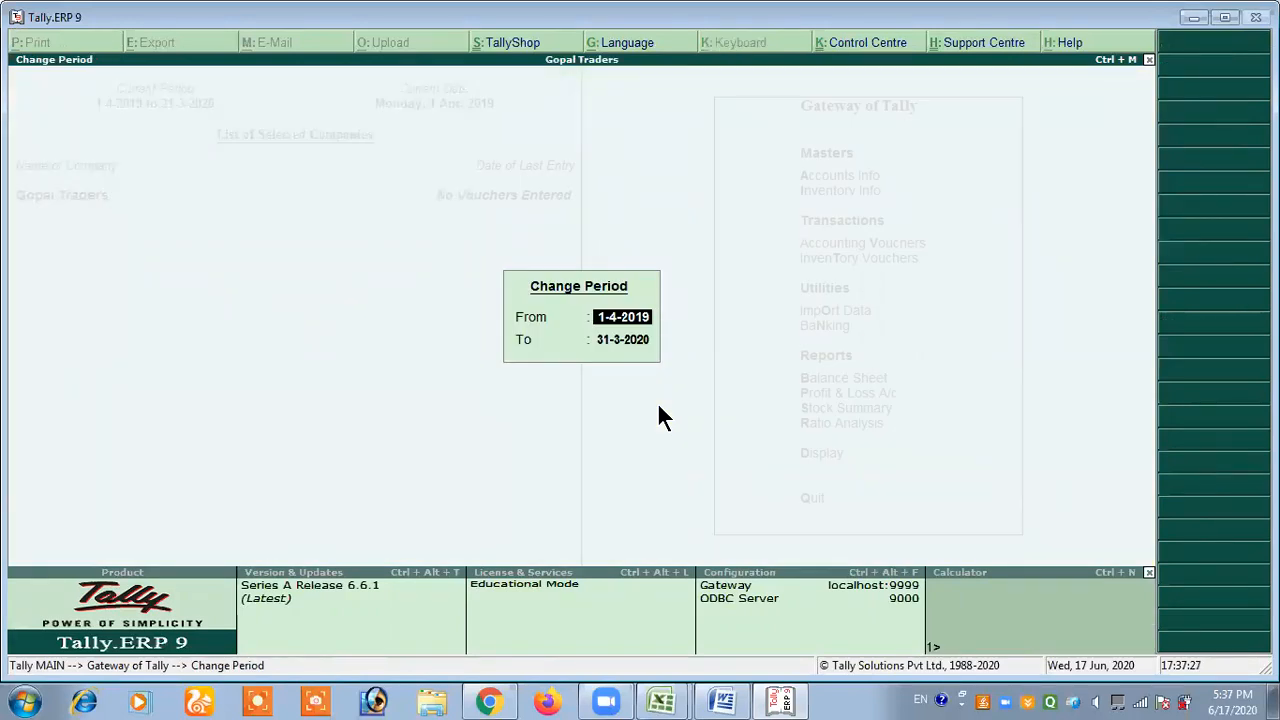
pyautogui.write('1/4/2020')
pyautogui.press('Return')
pyautogui.write('1/4/2021')
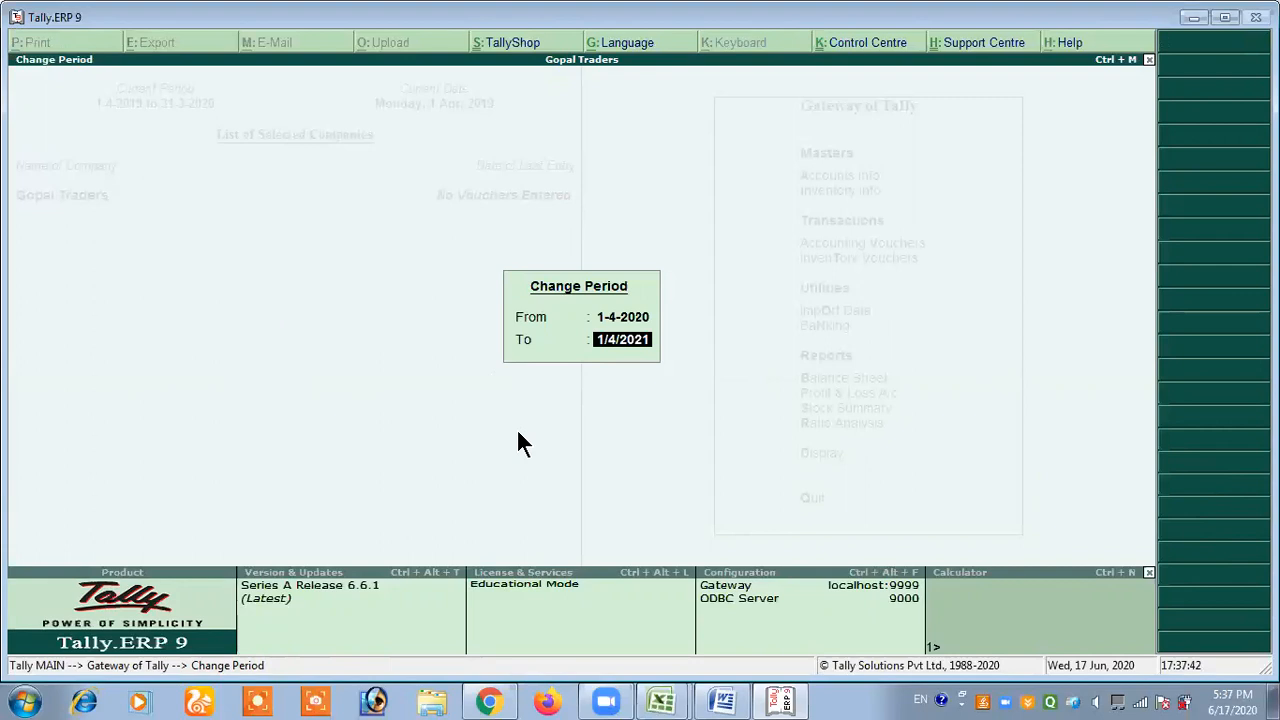
pyautogui.press('Return')
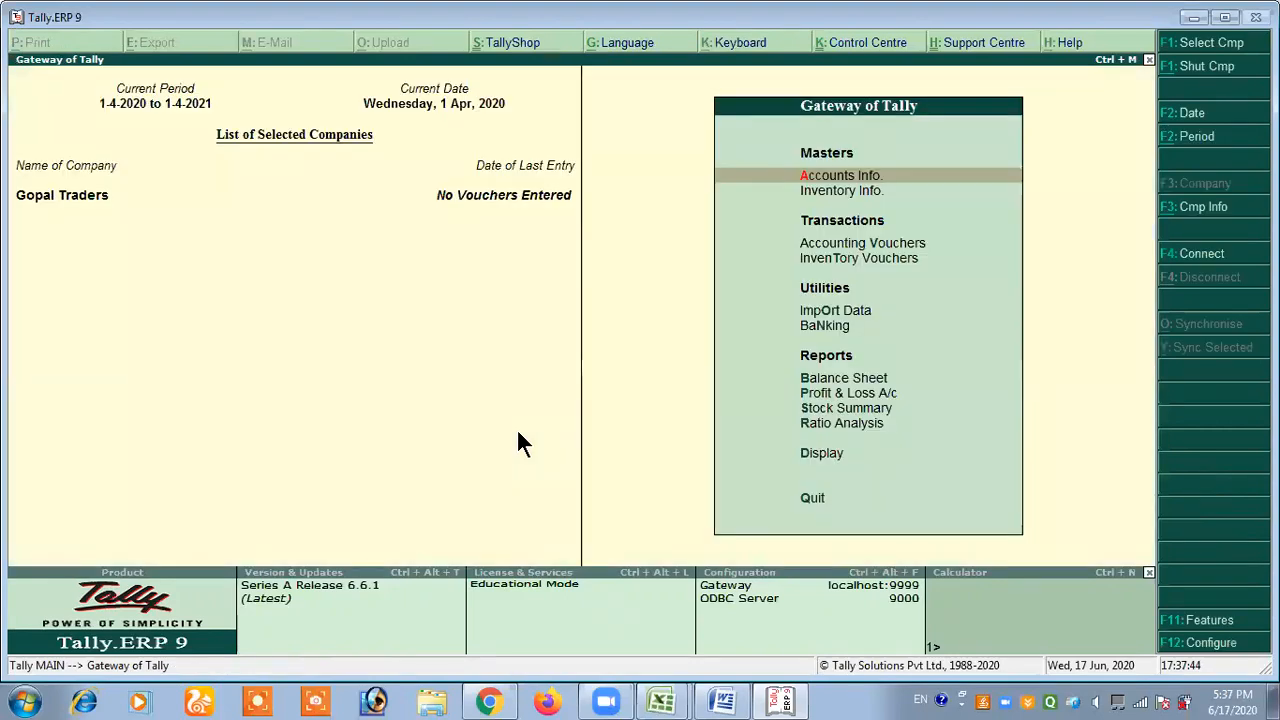